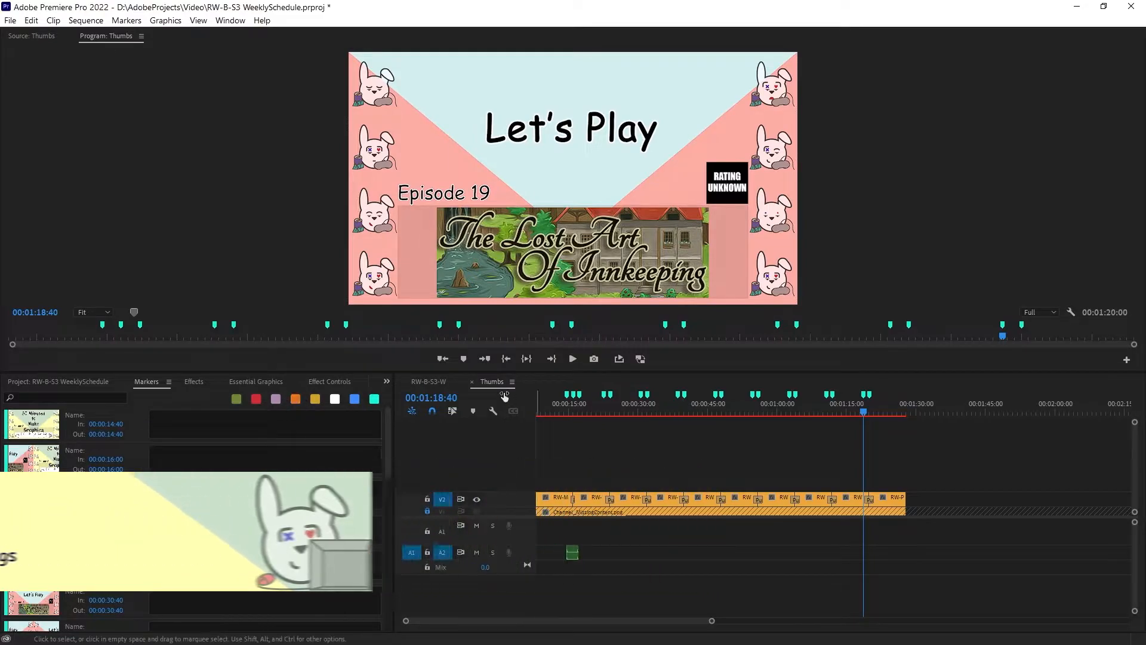
Play the RW-B-S3-W sequence from 00:00:07:43, with all of its audio tracks in view
left_click(562, 412)
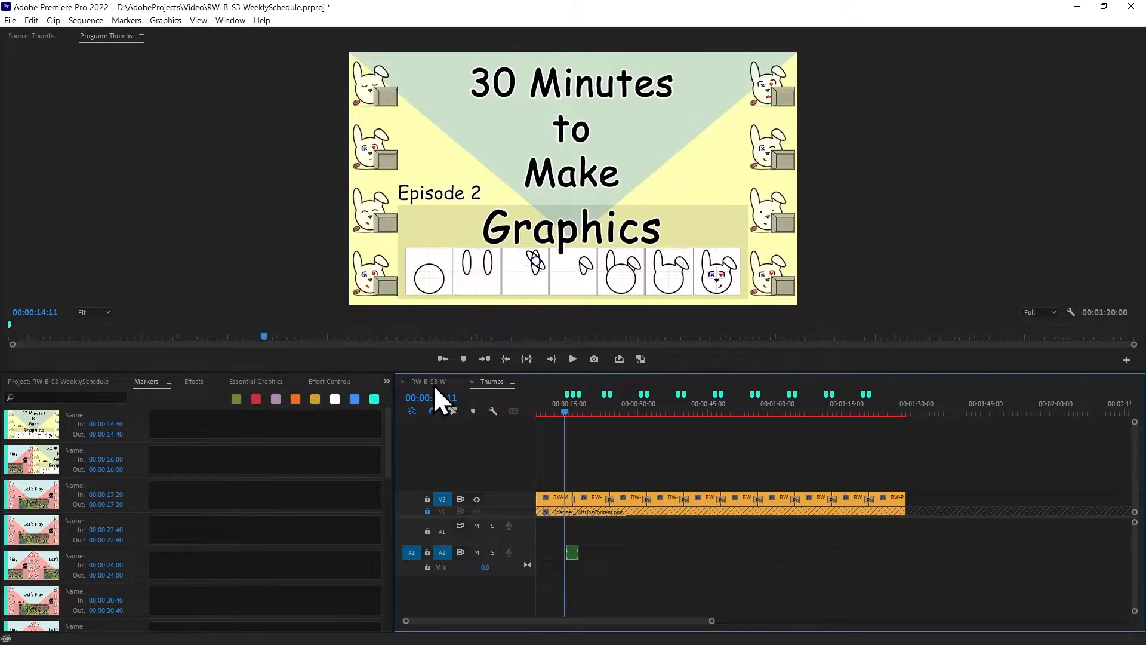
left_click(428, 381)
left_click_drag(643, 414, 570, 413)
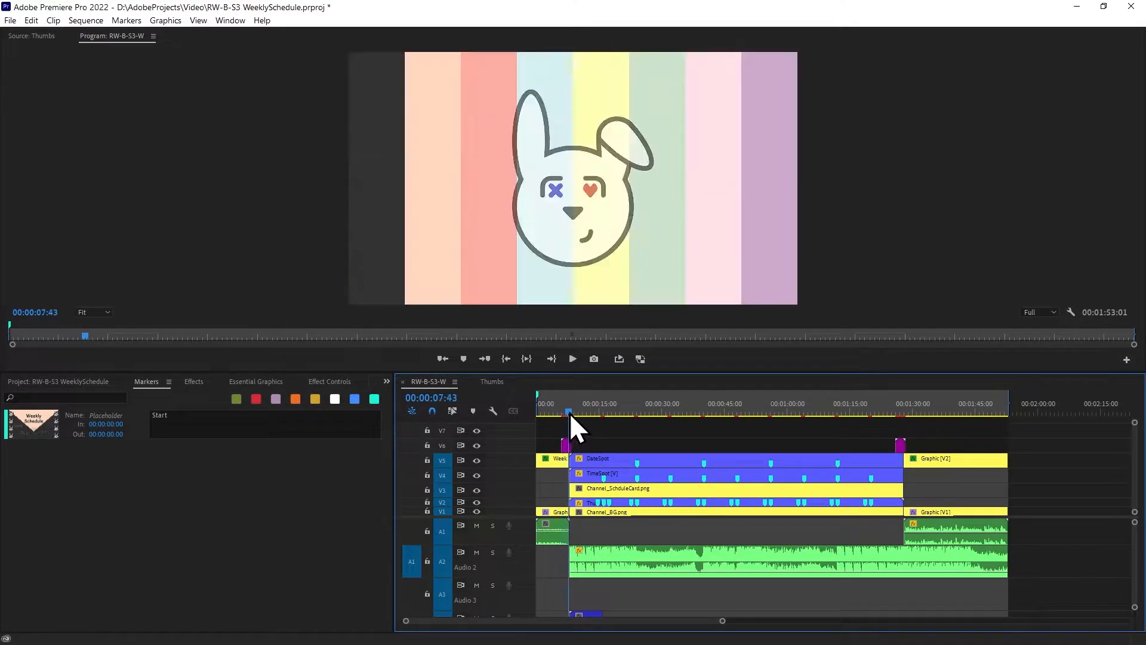
left_click(597, 536)
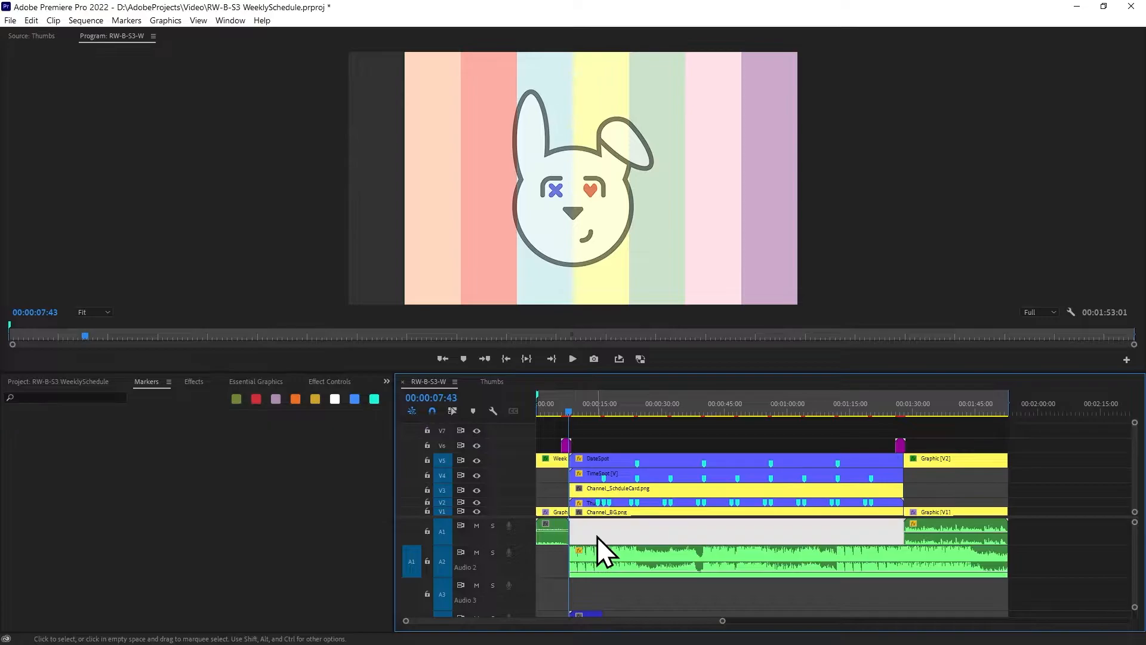
left_click(603, 594)
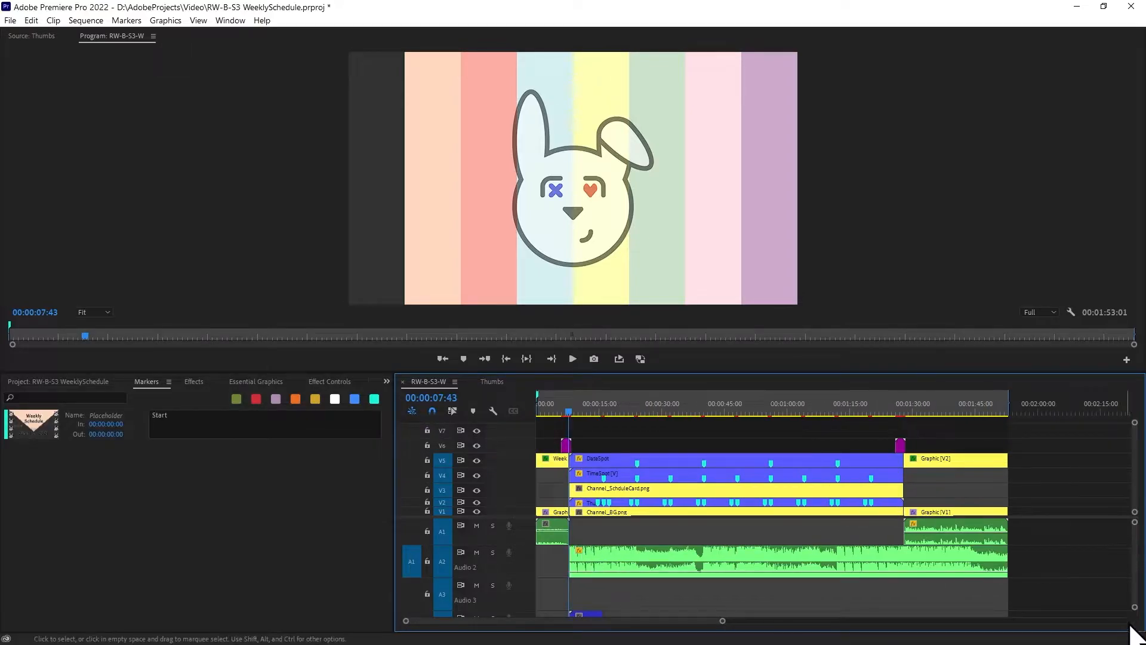
left_click_drag(1135, 608, 1135, 627)
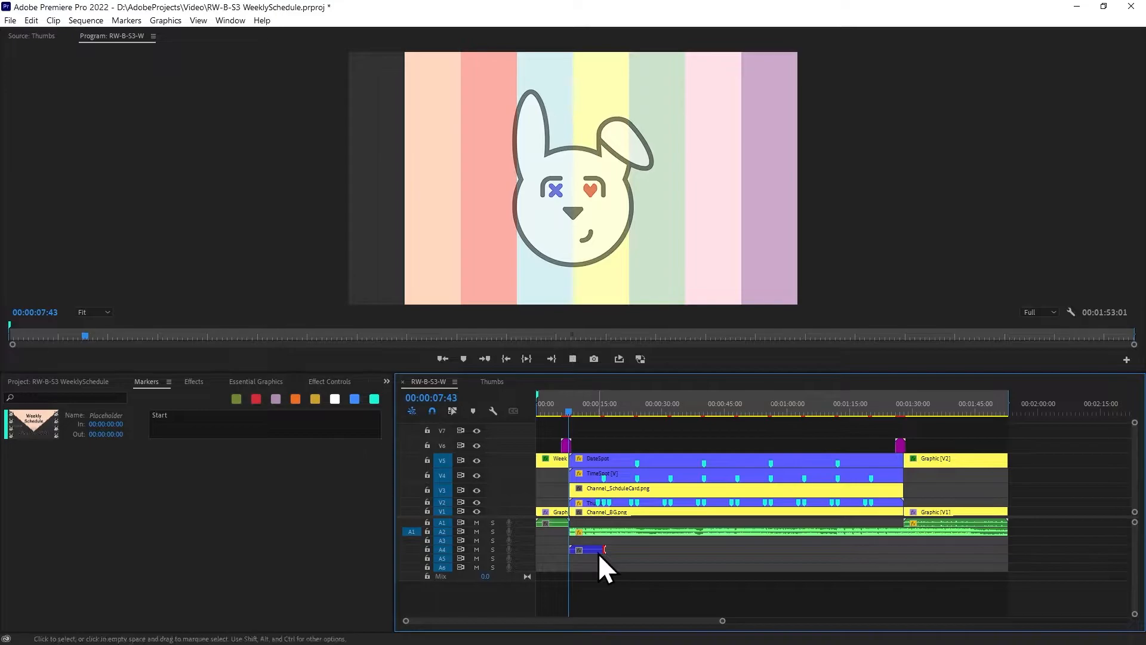
key("space")
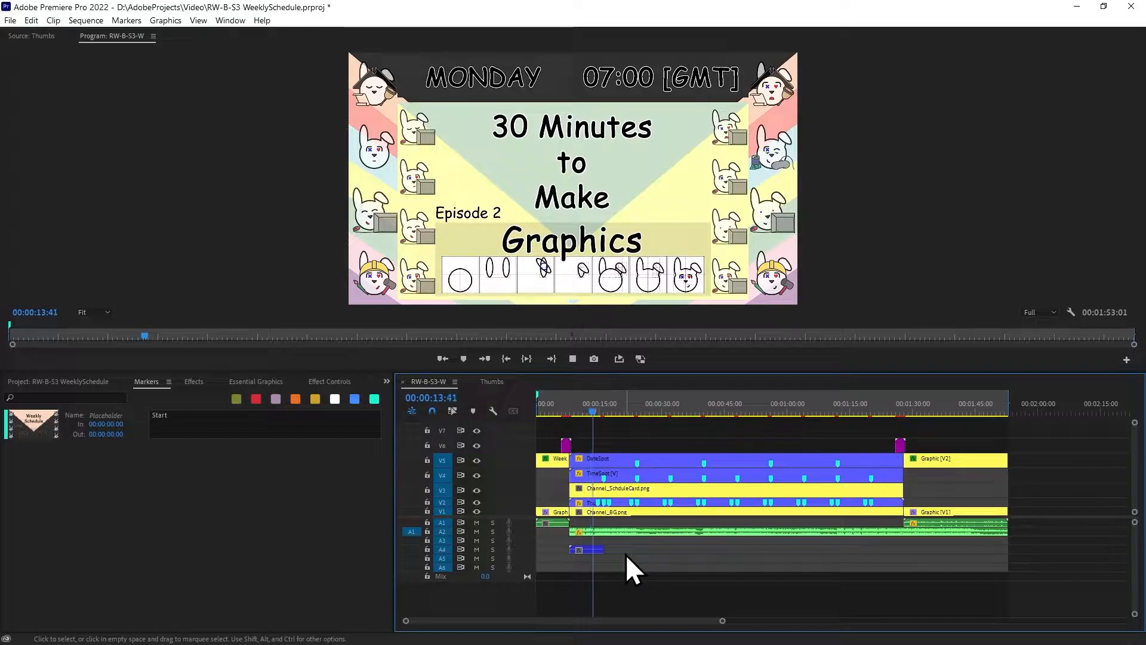
Extend the audio clip on track A4 to the end of the DateSlot clip and check the playback
left_click_drag(604, 550, 944, 560)
key("space")
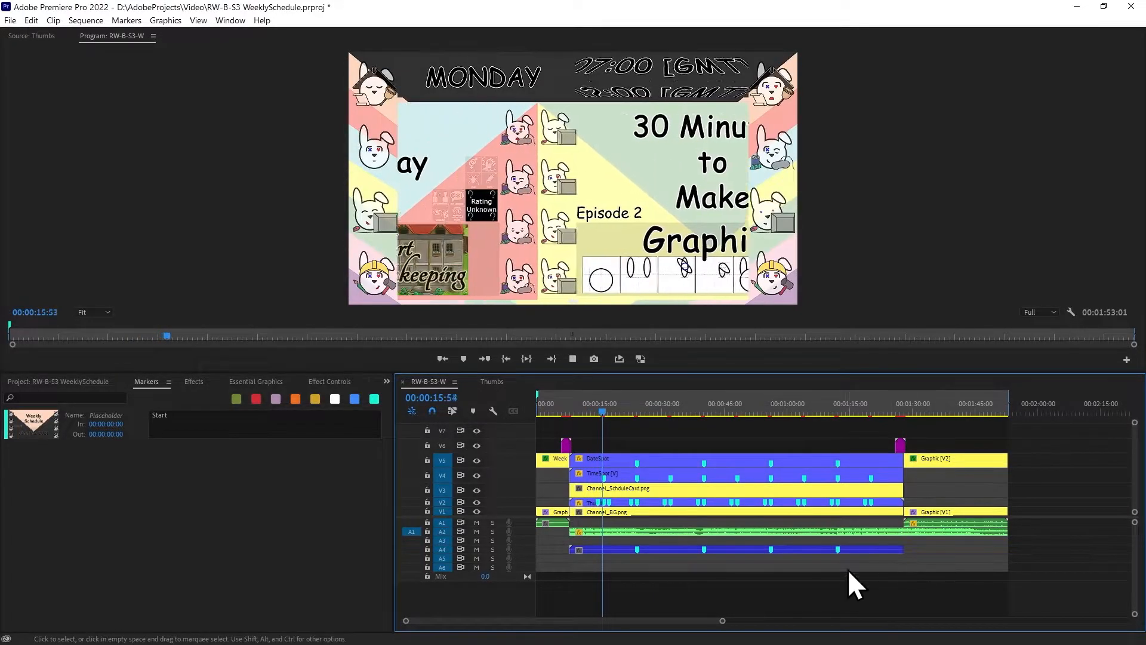
key("space")
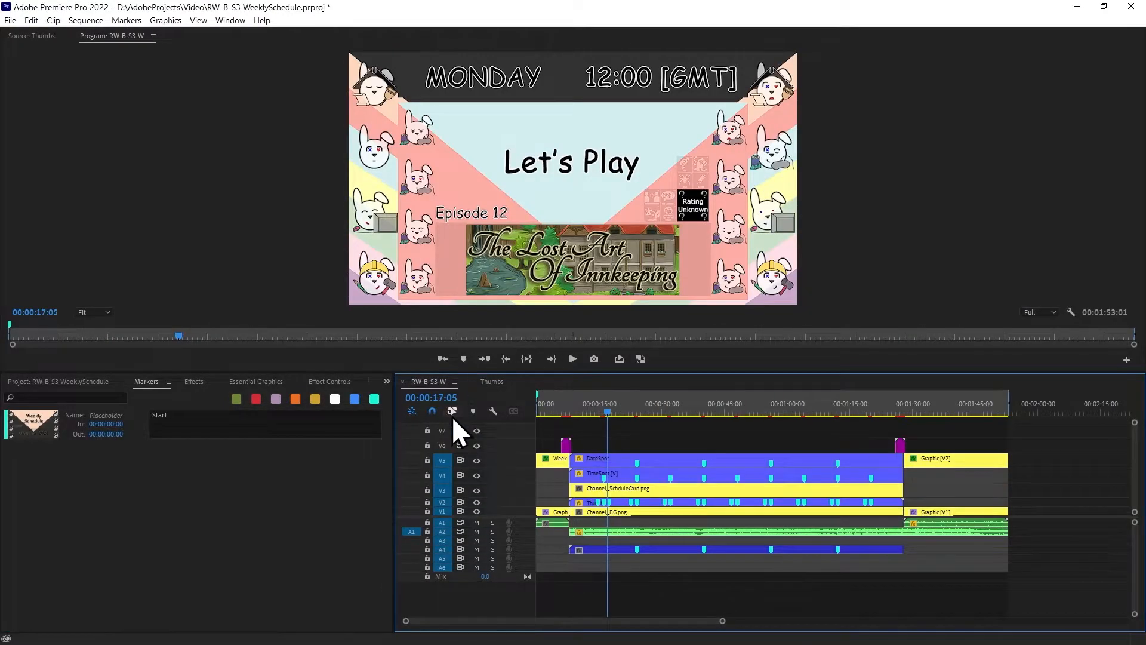
Delete the audio clip on track A4 of the RW-B-S3-W sequence
left_click(631, 550)
left_click(731, 567)
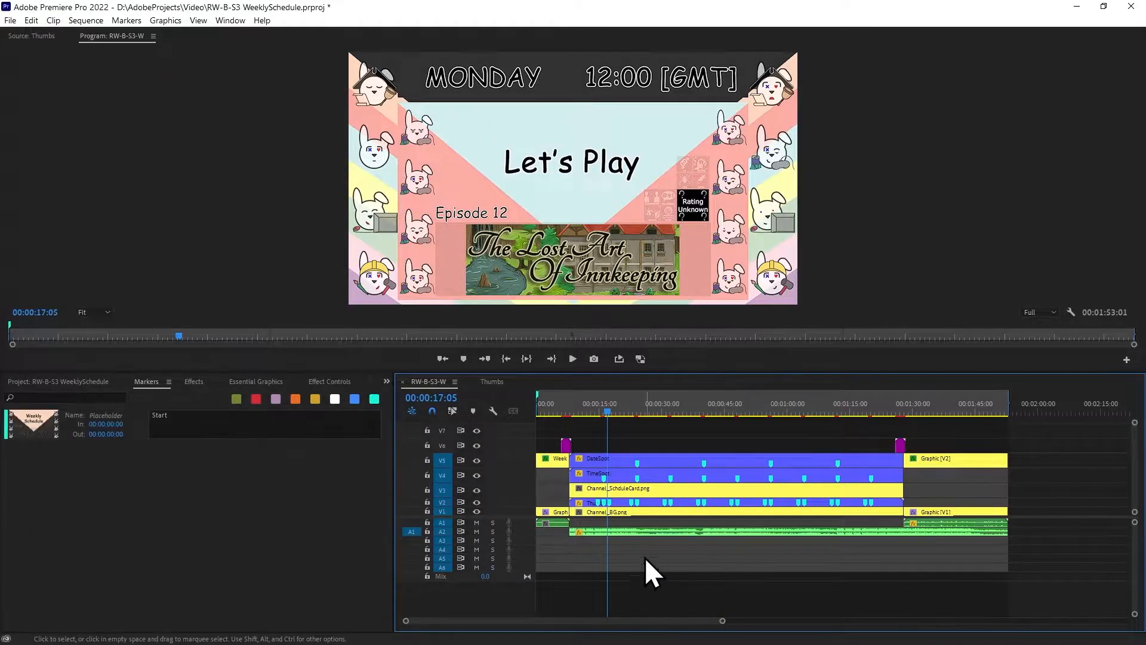
Move the audio clip in the Thumbs sequence from track A2 to track A1
left_click(492, 381)
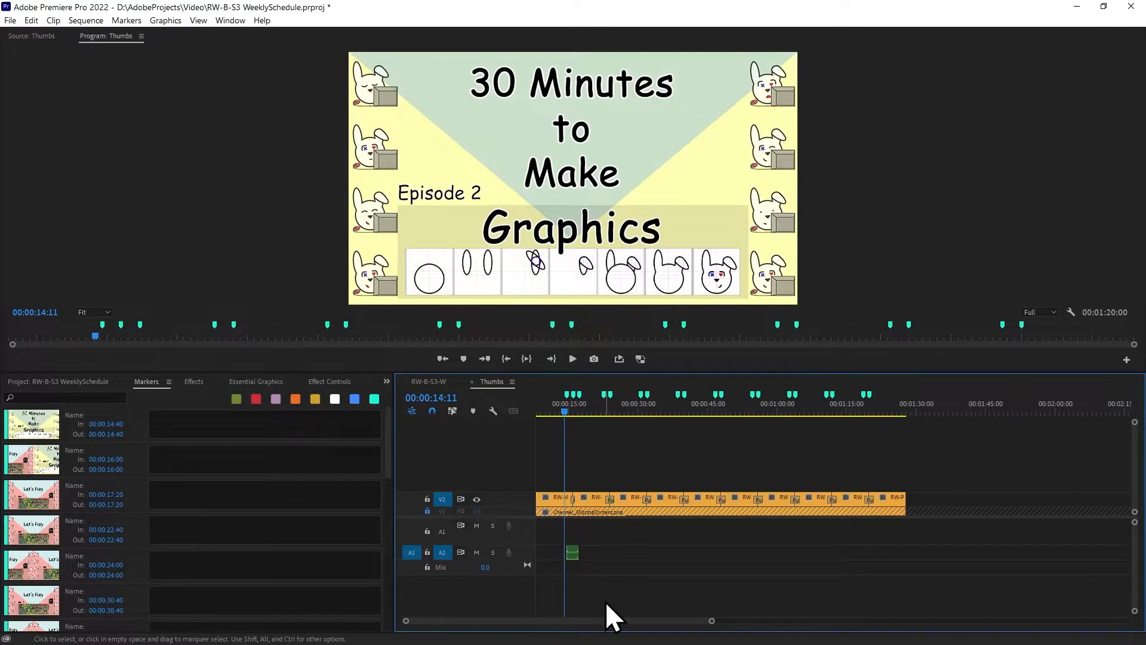
left_click(574, 553)
left_click_drag(574, 554, 575, 536)
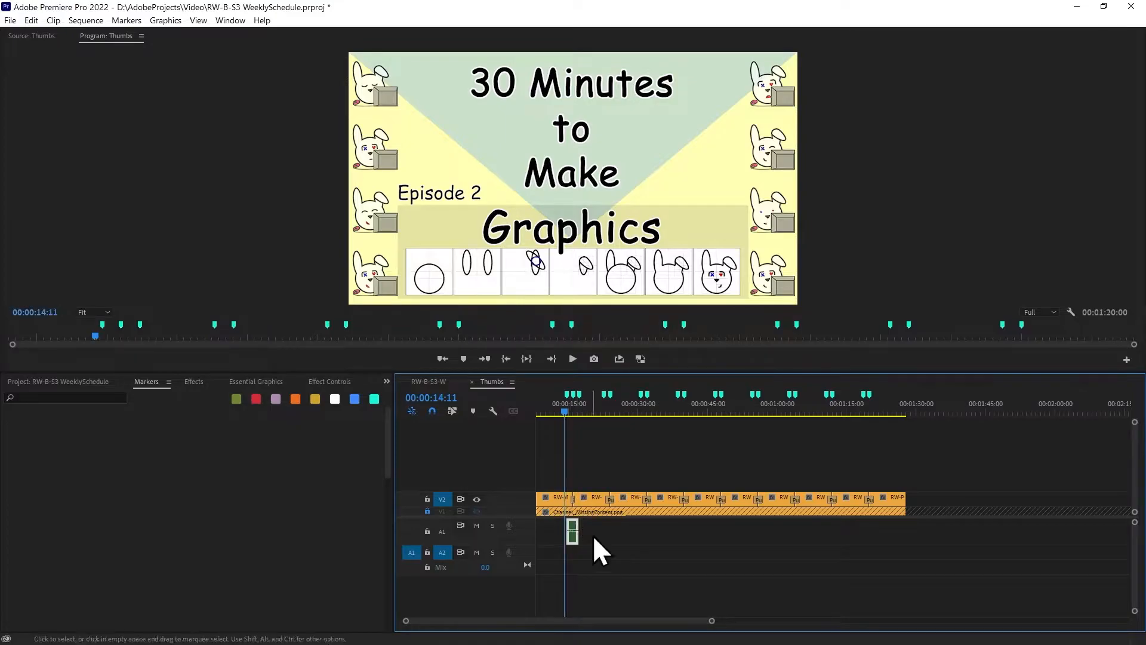
Try to delete all empty video tracks from the Thumbs sequence
right_click(507, 535)
left_click(551, 474)
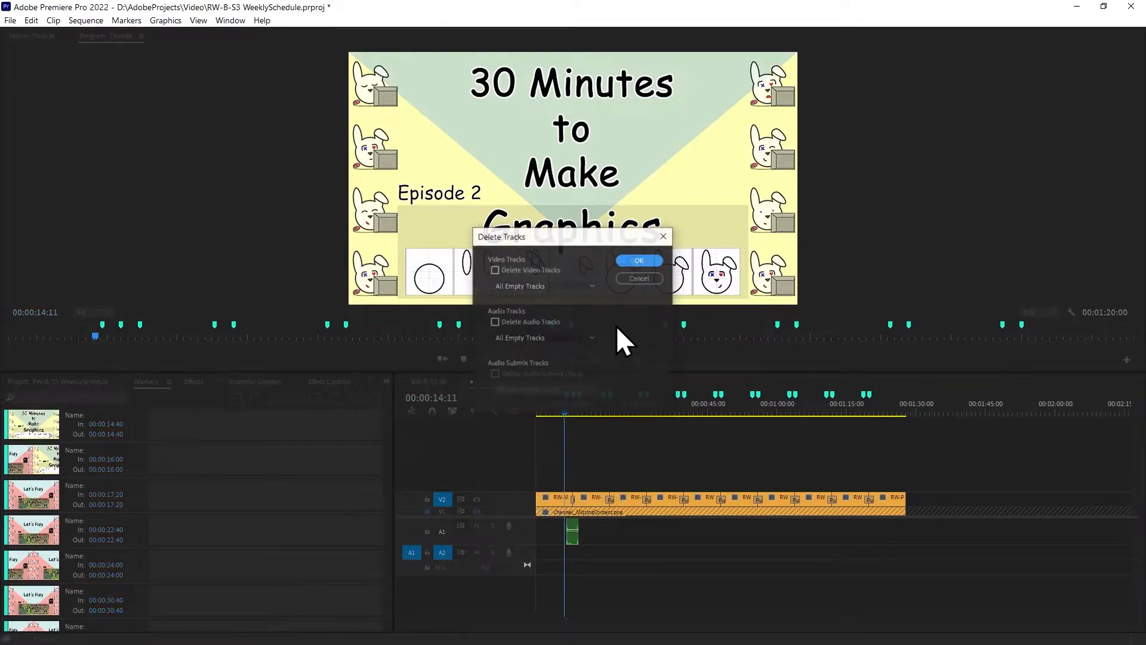
left_click(514, 320)
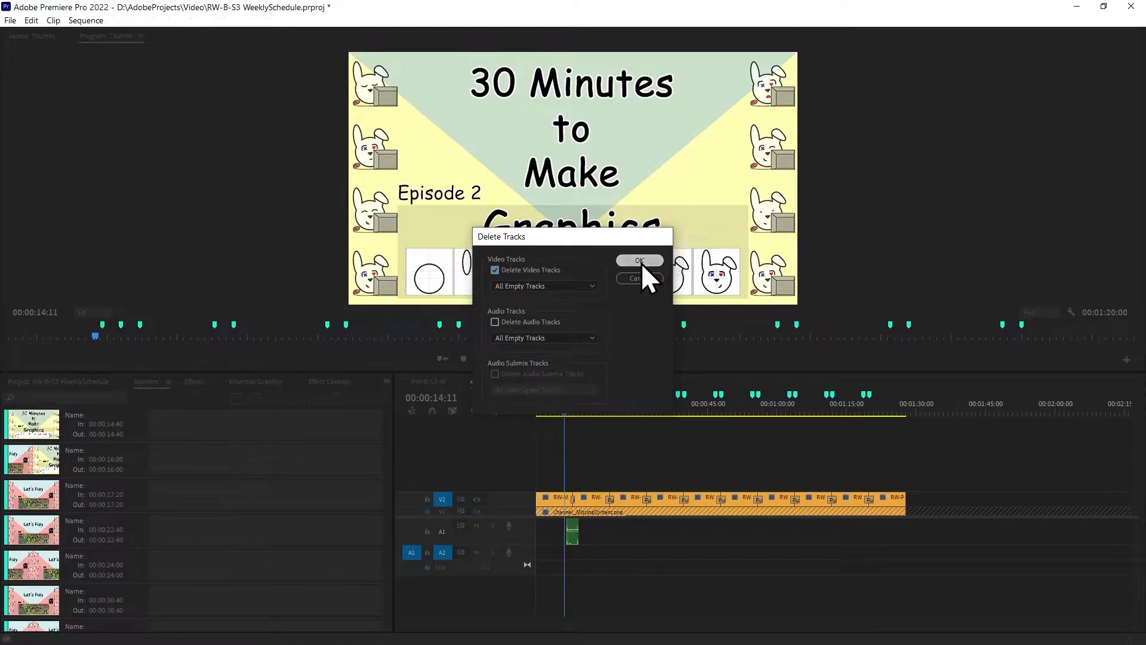
left_click(640, 262)
Delete all empty audio tracks from the Thumbs sequence
right_click(507, 535)
left_click(559, 469)
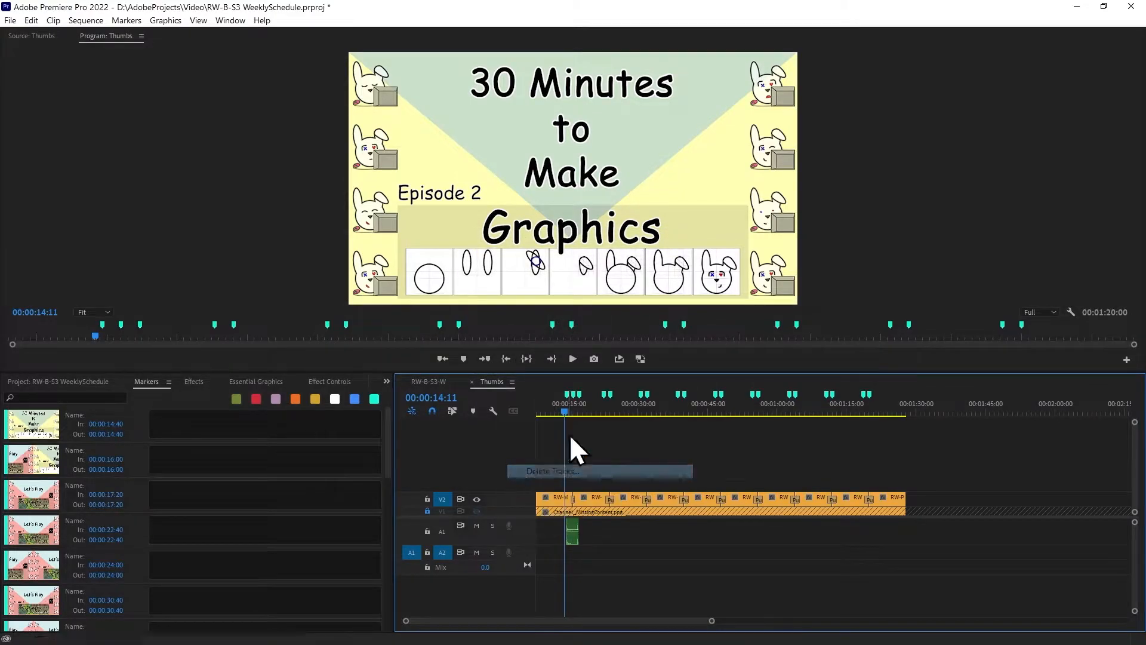
left_click(640, 261)
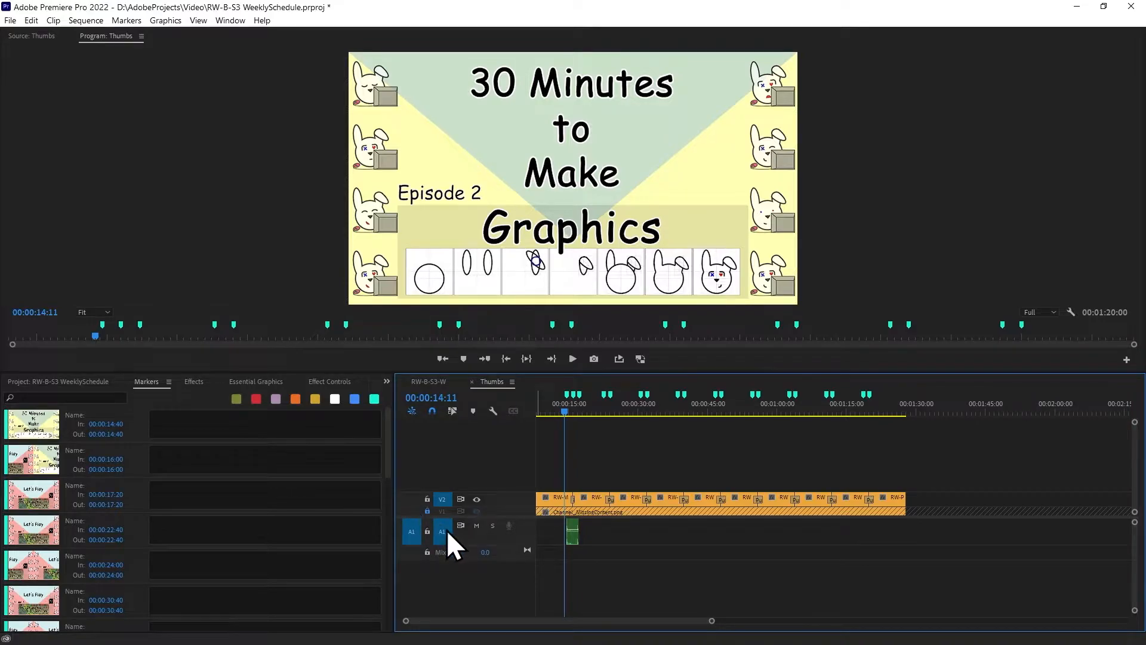
Copy the audio clip at the 00:00:14:40 marker and paste it on A1 at the 00:00:22:40 marker
key("shift+m")
key("shift+m")
key("ctrl+shift+m")
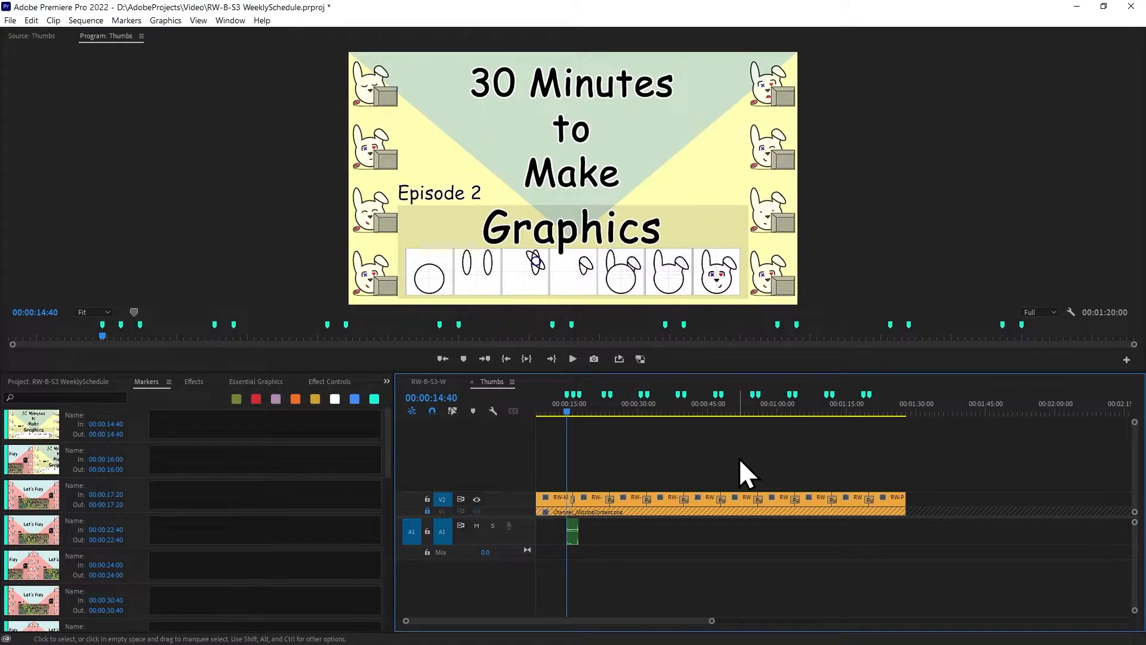
left_click_drag(711, 621, 630, 632)
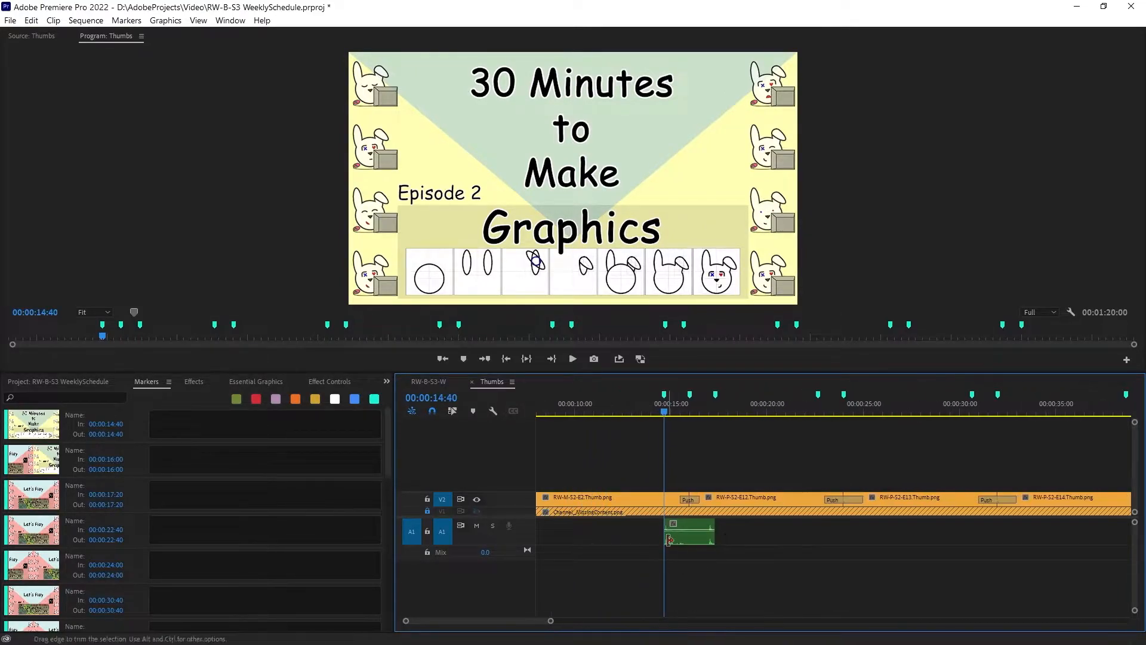
left_click(687, 536)
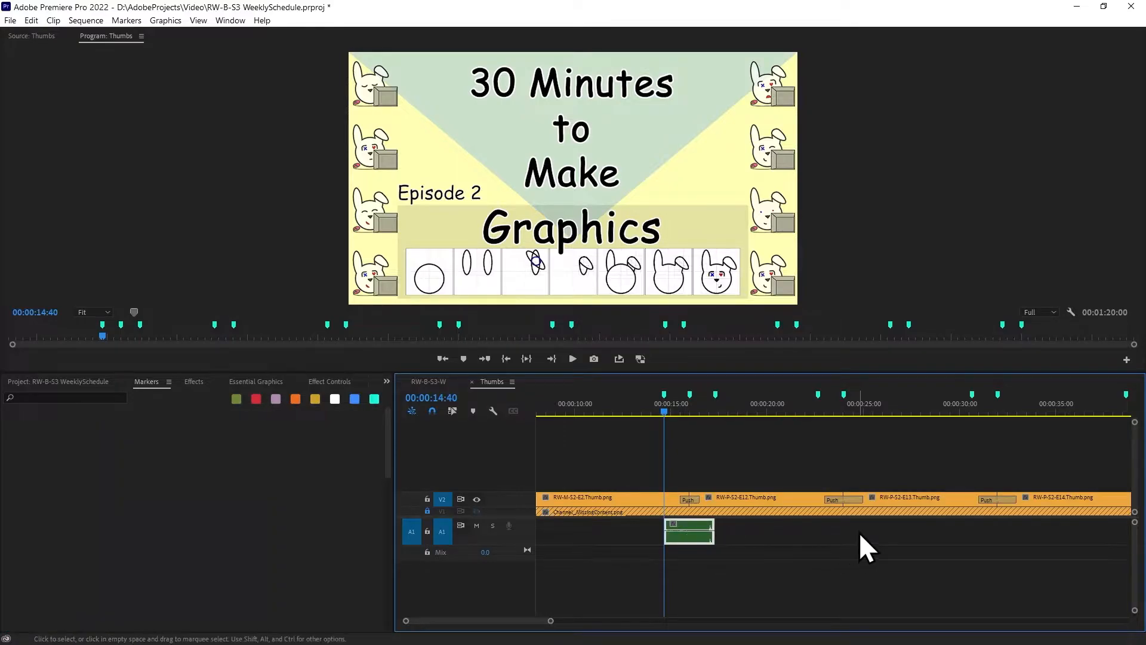
key("Down")
key("Down")
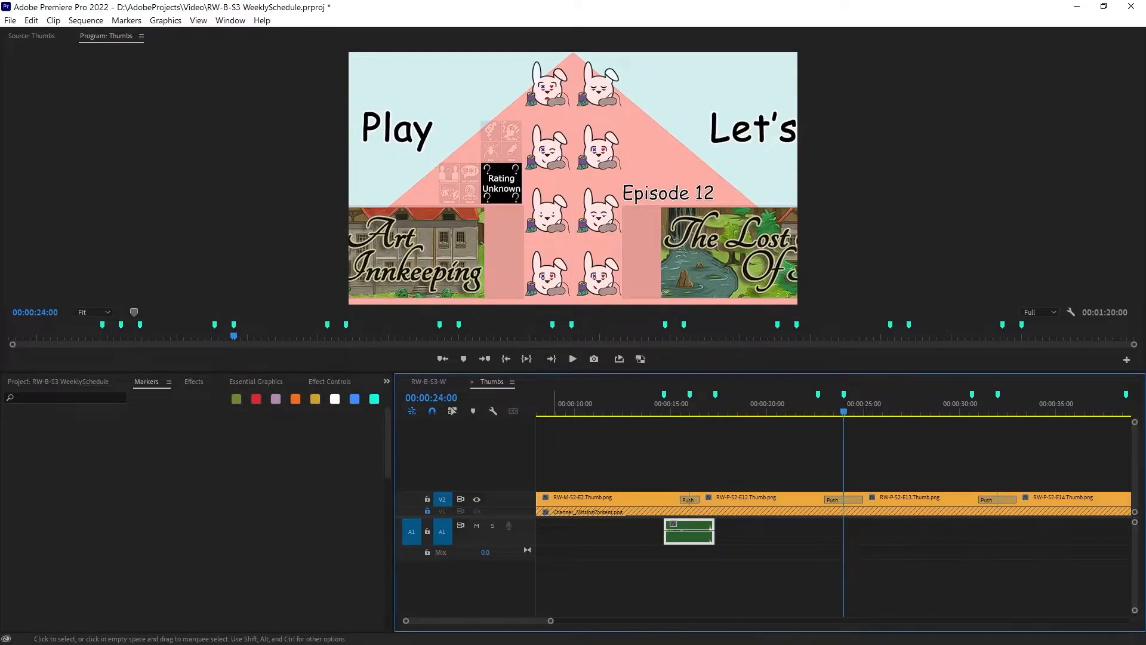
key("shift+m")
key("ctrl+shift+m")
key("ctrl+shift+m")
key("ctrl+v")
Paste the copied audio clip on A1 at the start marker of every remaining Push transition, from 00:00:30:40 through 00:01:18:40
key("shift+m")
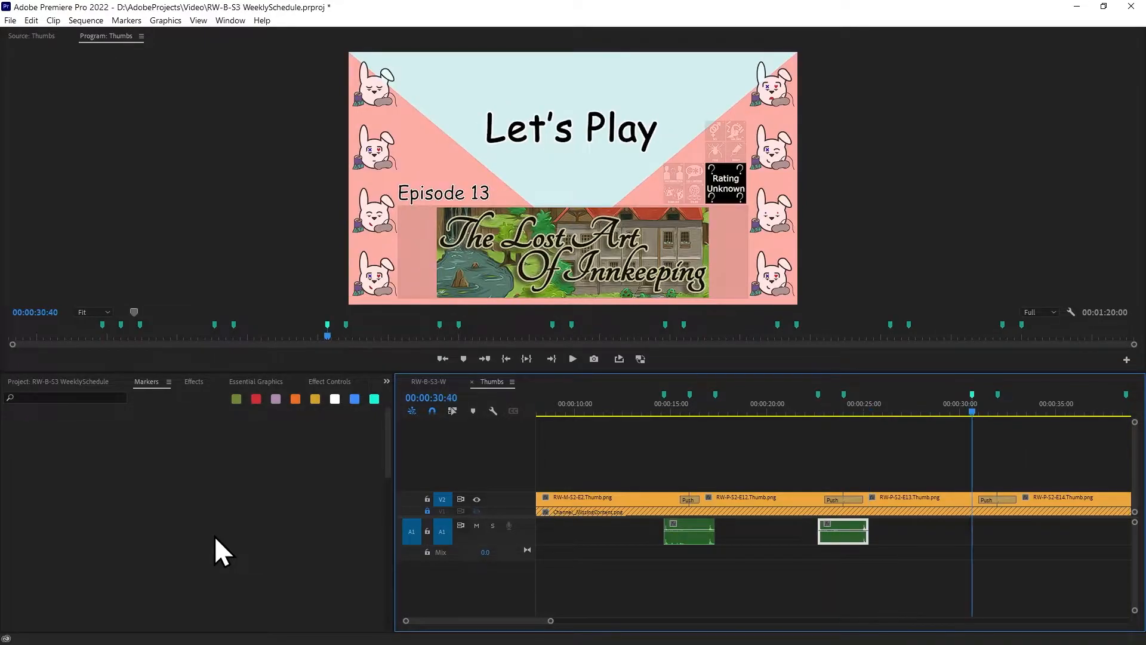
key("ctrl+v")
key("shift+m")
key("ctrl+v")
key("shift+m")
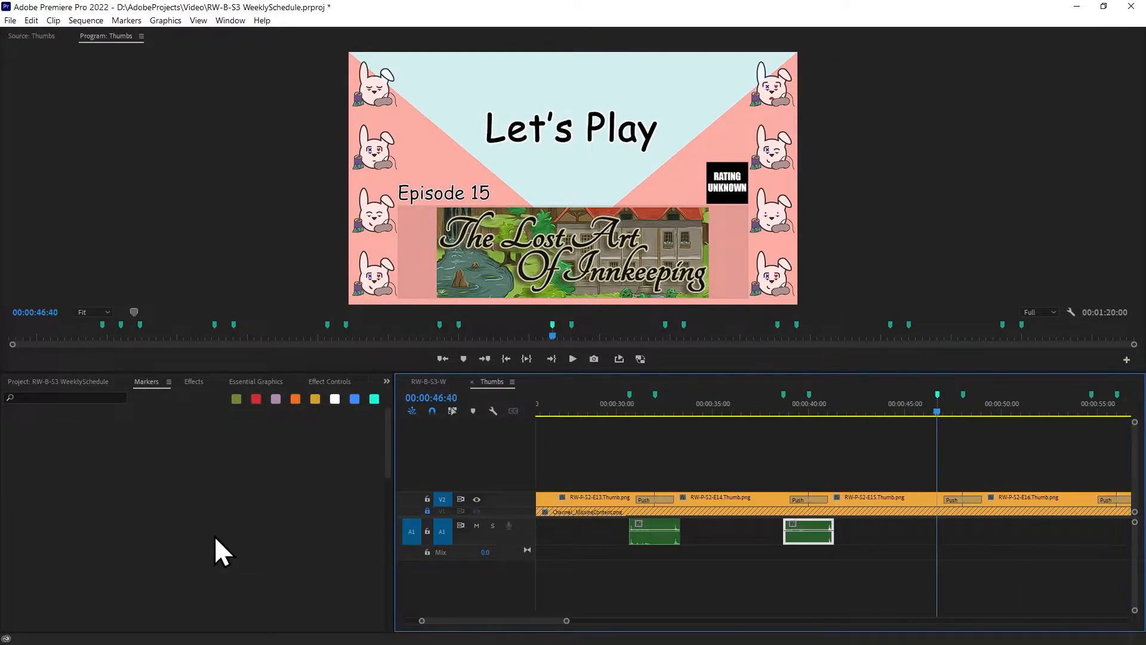
key("ctrl+v")
key("shift+m")
key("ctrl+v")
key("shift+m")
key("ctrl+v")
key("shift+m")
key("ctrl+v")
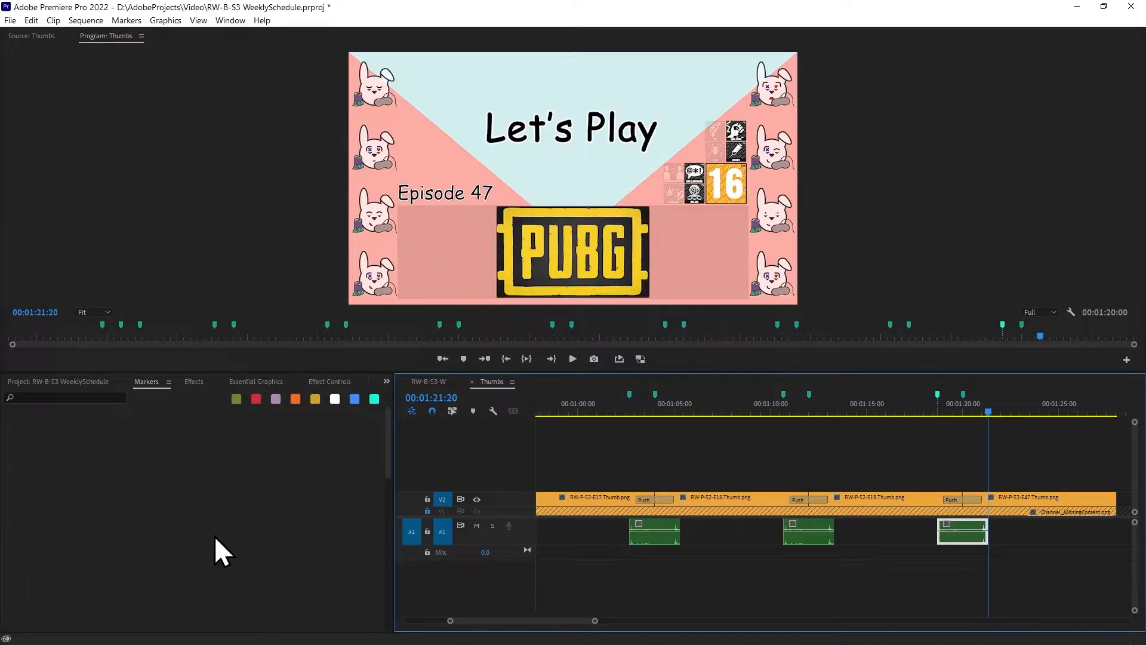
Play the Thumbs sequence from its start to check the pasted audio against the first Push transition
key("ctrl+shift+m")
key("ctrl+shift+m")
key("ctrl+shift+m")
key("ctrl+shift+m")
key("ctrl+shift+m")
key("ctrl+shift+m")
key("ctrl+shift+m")
key("ctrl+shift+m")
key("ctrl+shift+m")
key("ctrl+shift+m")
key("ctrl+shift+m")
key("ctrl+shift+m")
key("ctrl+shift+m")
key("ctrl+shift+m")
key("ctrl+shift+m")
key("ctrl+shift+m")
key("ctrl+shift+m")
key("ctrl+shift+m")
key("ctrl+shift+m")
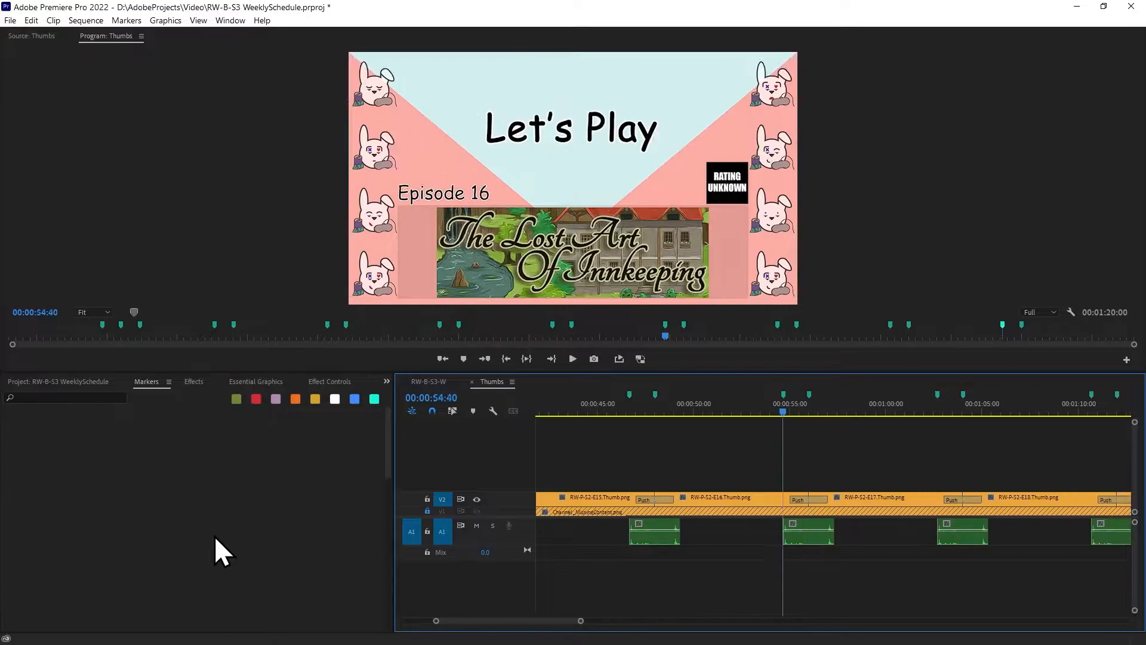
key("Home")
key("space")
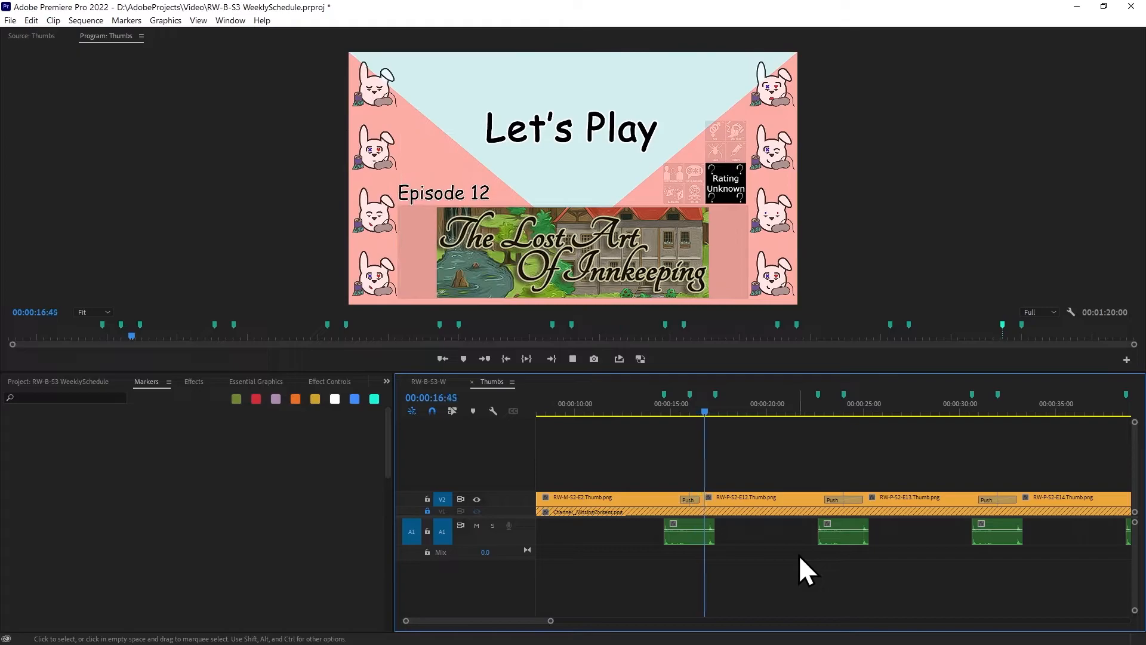
key("space")
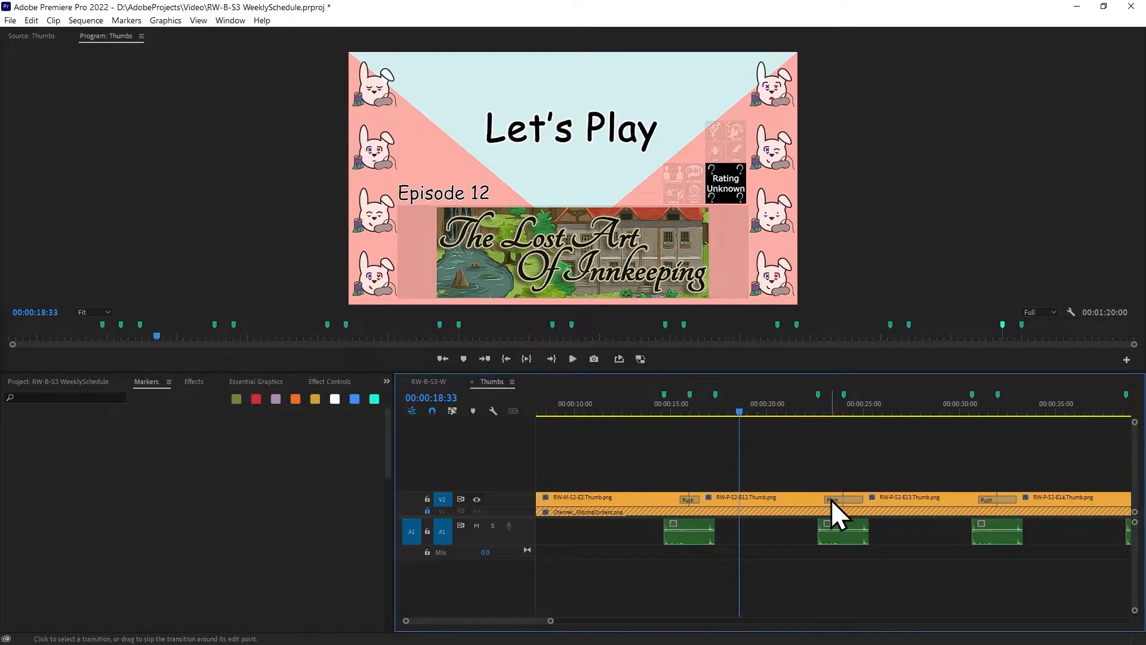
Set the duration of the Push transition between the E12 and E13 thumbnails to 00:00:01:00
left_click(277, 383)
left_click(320, 384)
left_click(190, 442)
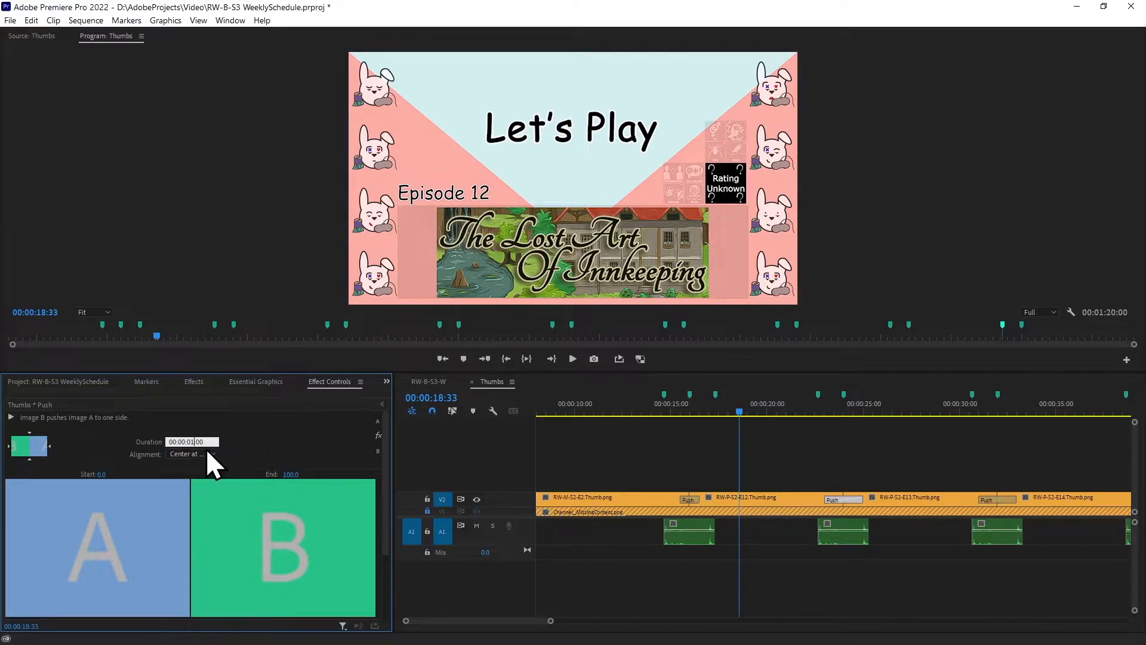
key("Return")
Set the duration of the Push transition between the E13 and E14 thumbnails to 00:00:01:00
left_click(990, 500)
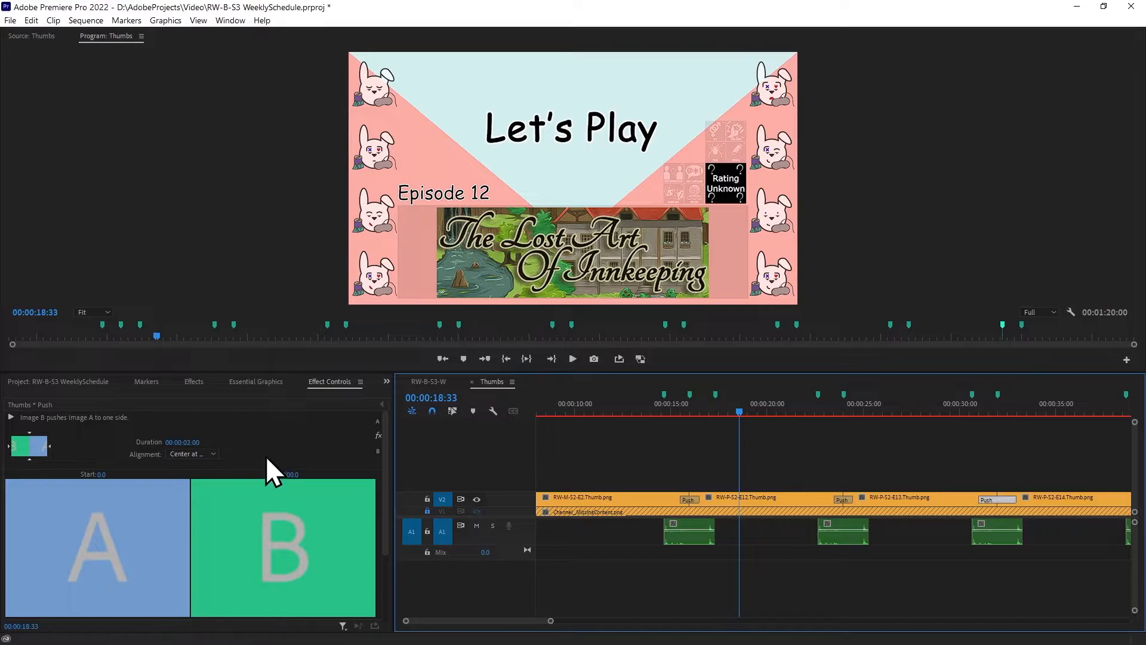
left_click(186, 443)
type("1")
key("Return")
left_click(406, 445)
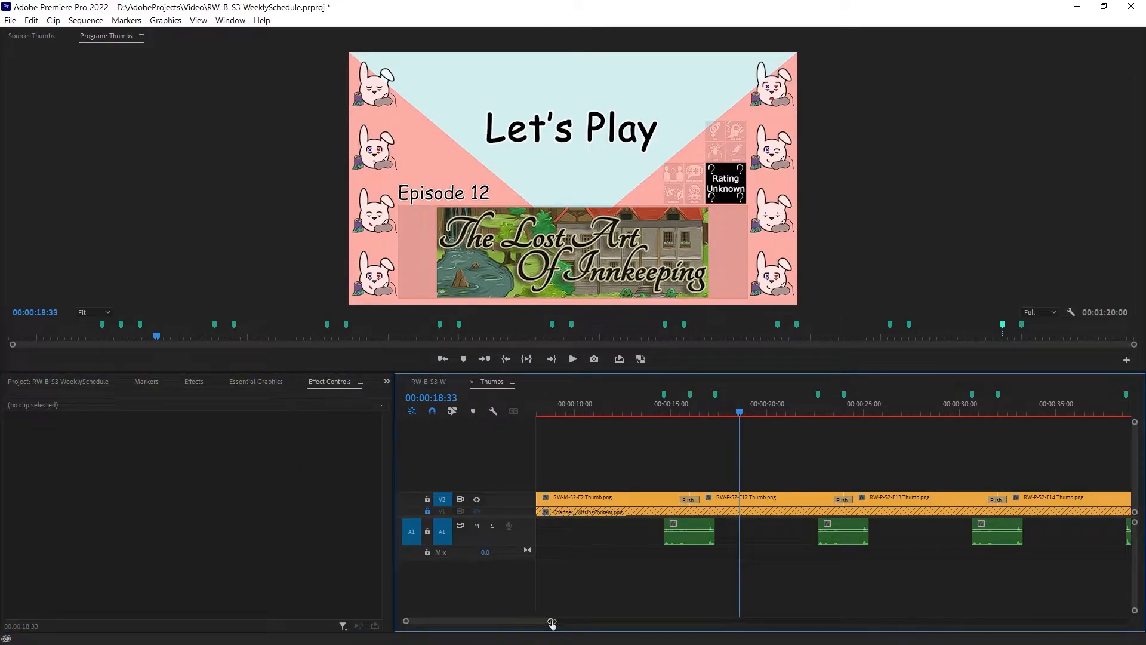
Shorten the Push transition between the E14 and E15 thumbnails to 00:00:01:00
left_click_drag(550, 621, 687, 621)
left_click(715, 503)
left_click(191, 442)
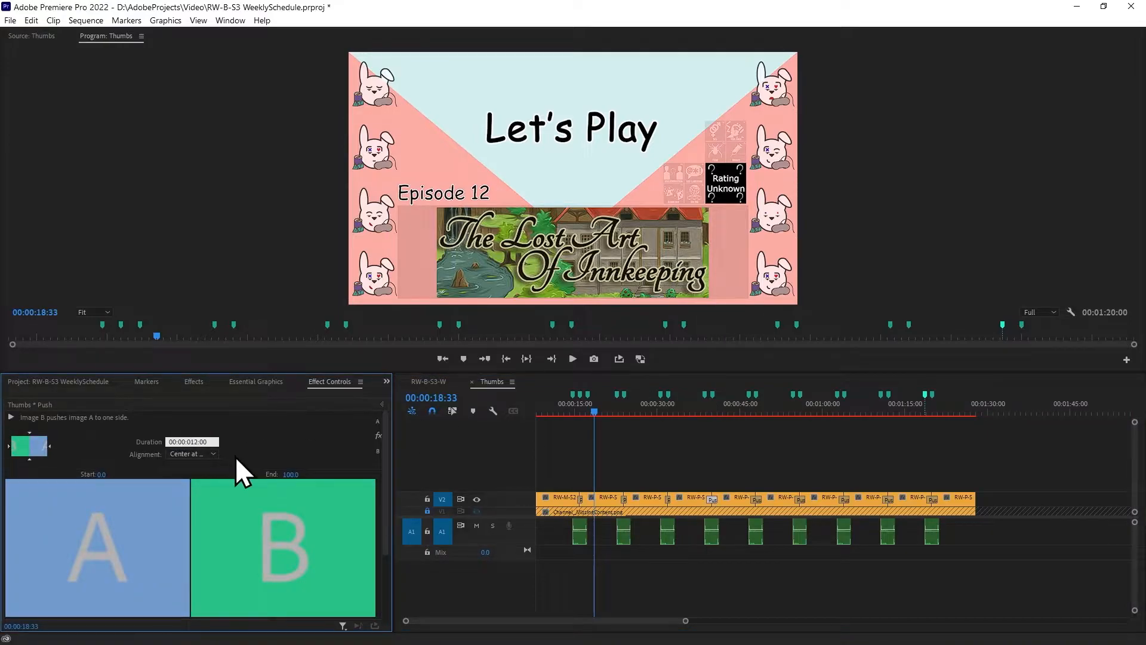
left_click(759, 490)
Set the Push transitions between thumbnails E15 and E16 and between E16 and E17 to a duration of 00:00:01:00
left_click(762, 504)
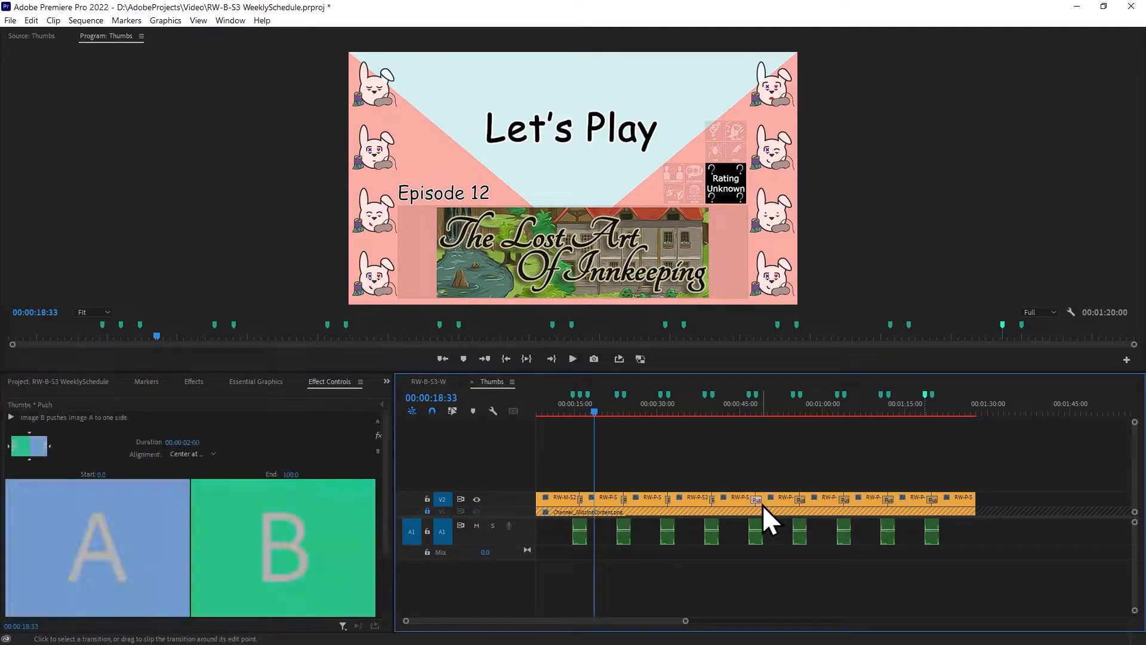
left_click(191, 441)
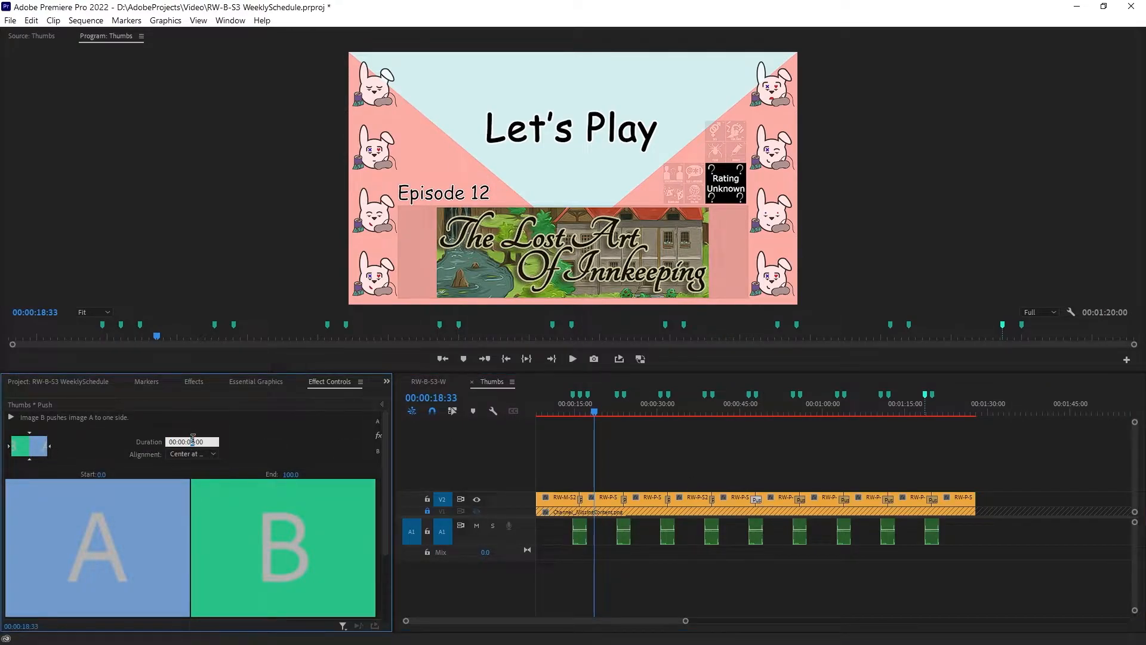
key("Return")
left_click(796, 503)
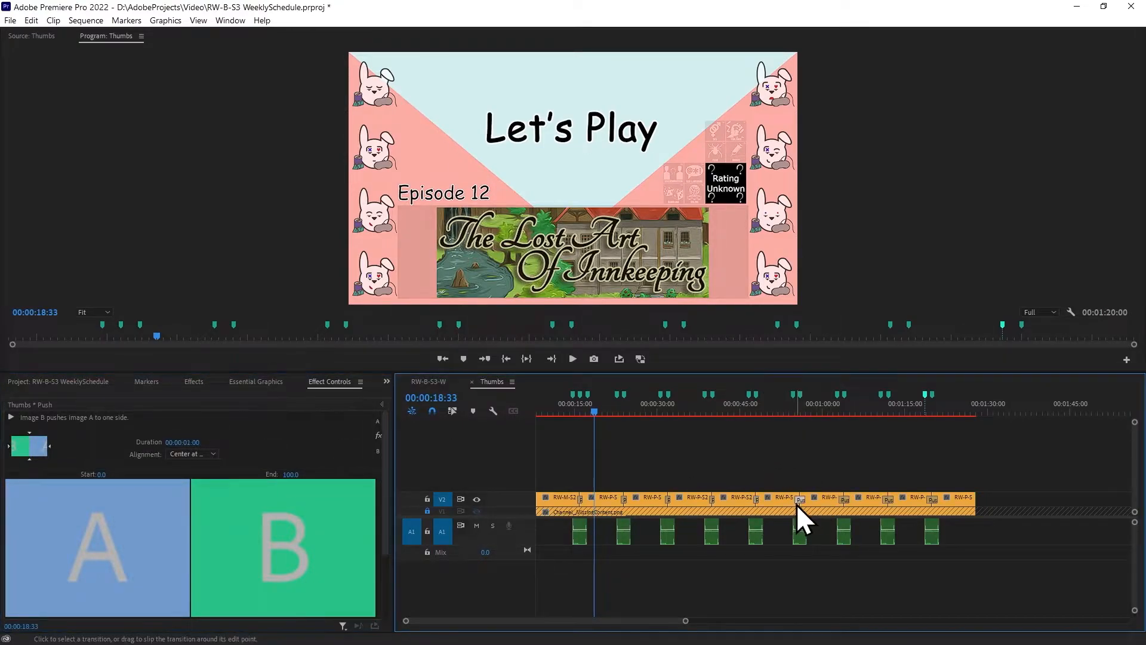
left_click(193, 441)
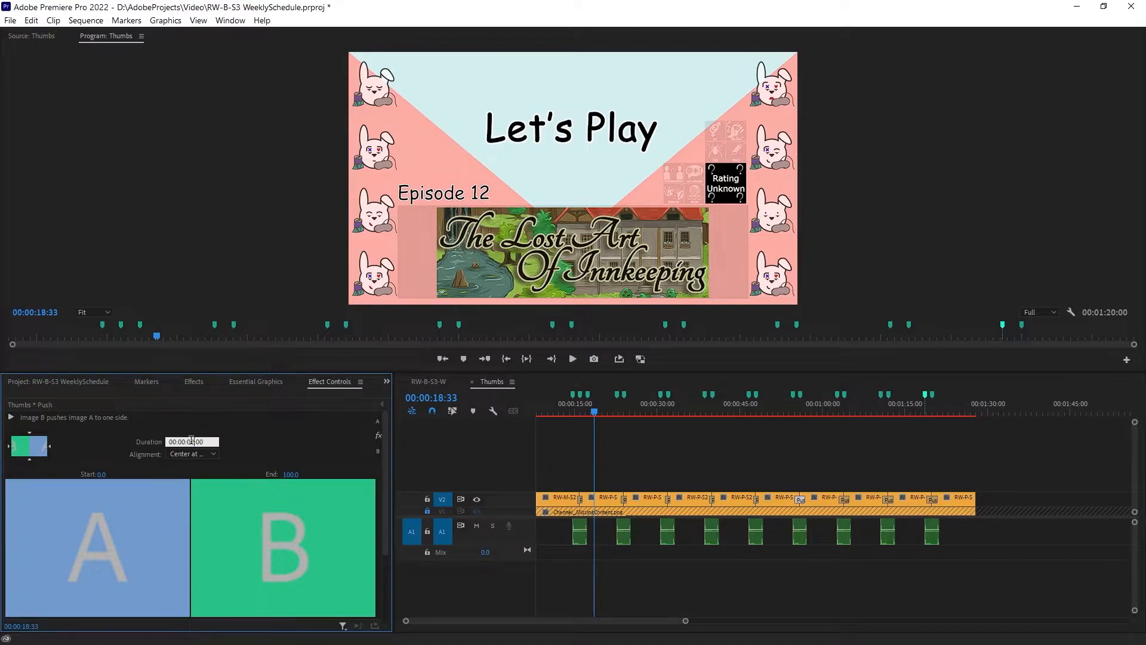
left_click(834, 407)
Set the Push transitions between thumbnails E17 and E18 and between E18 and E19 to a duration of 00:00:01:00
left_click(843, 500)
left_click(188, 441)
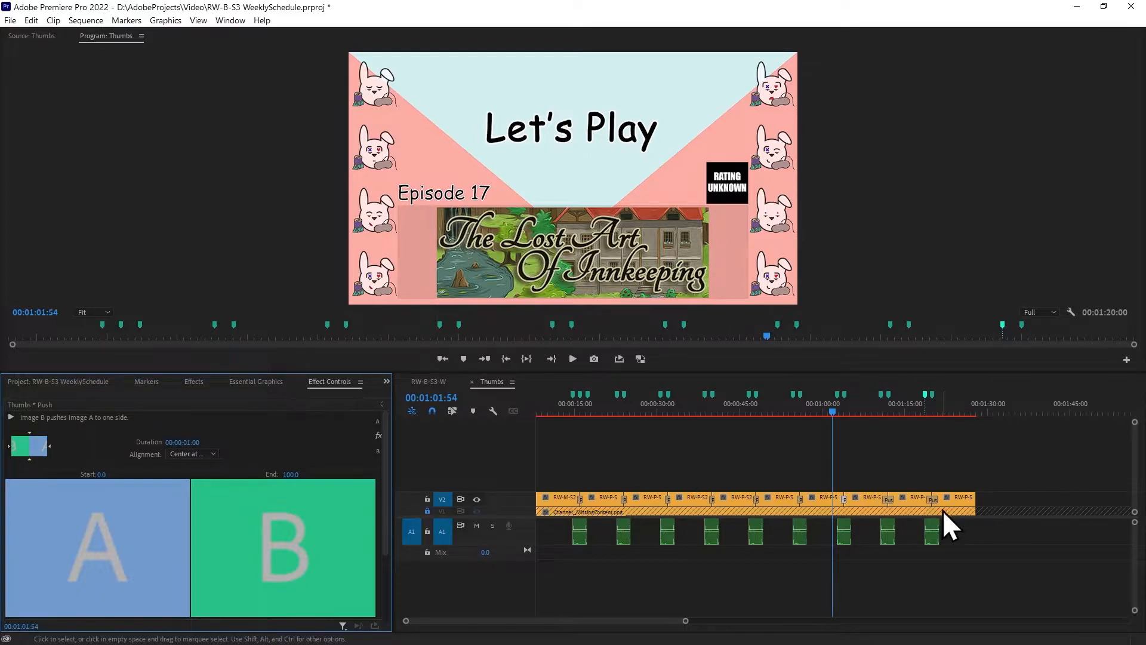
left_click(894, 500)
left_click(892, 499)
left_click(193, 441)
type("1")
key("Return")
Set the Push transition between the E19 and E47 thumbnails to a duration of 00:00:01:00
left_click(930, 500)
left_click(196, 442)
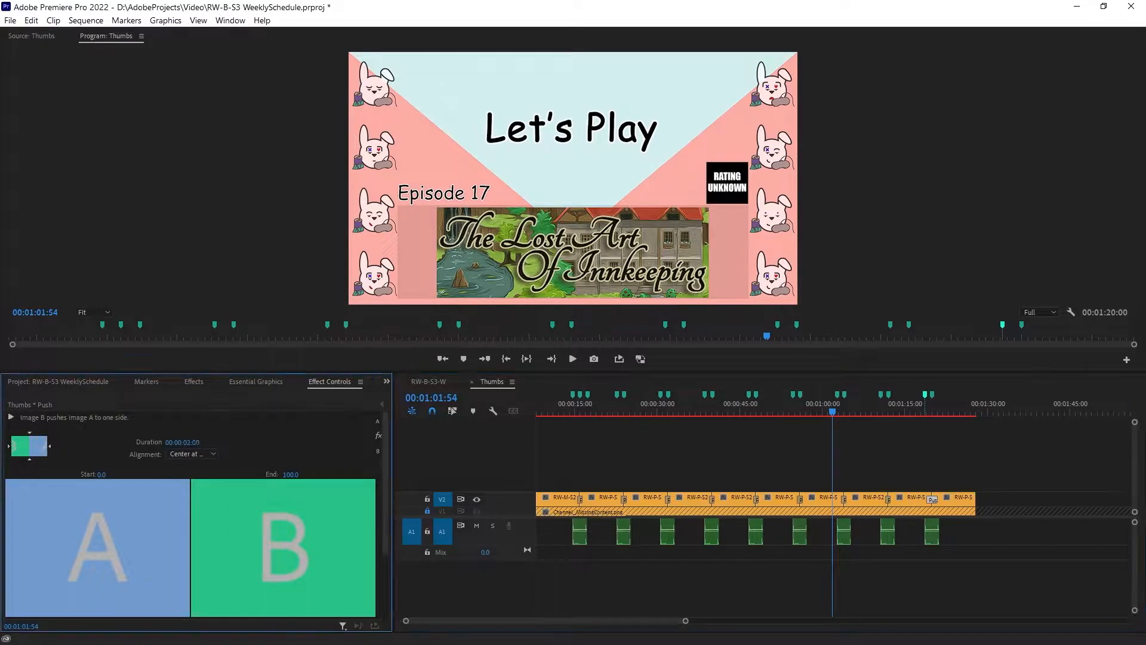
left_click(192, 441)
type("1")
key("Return")
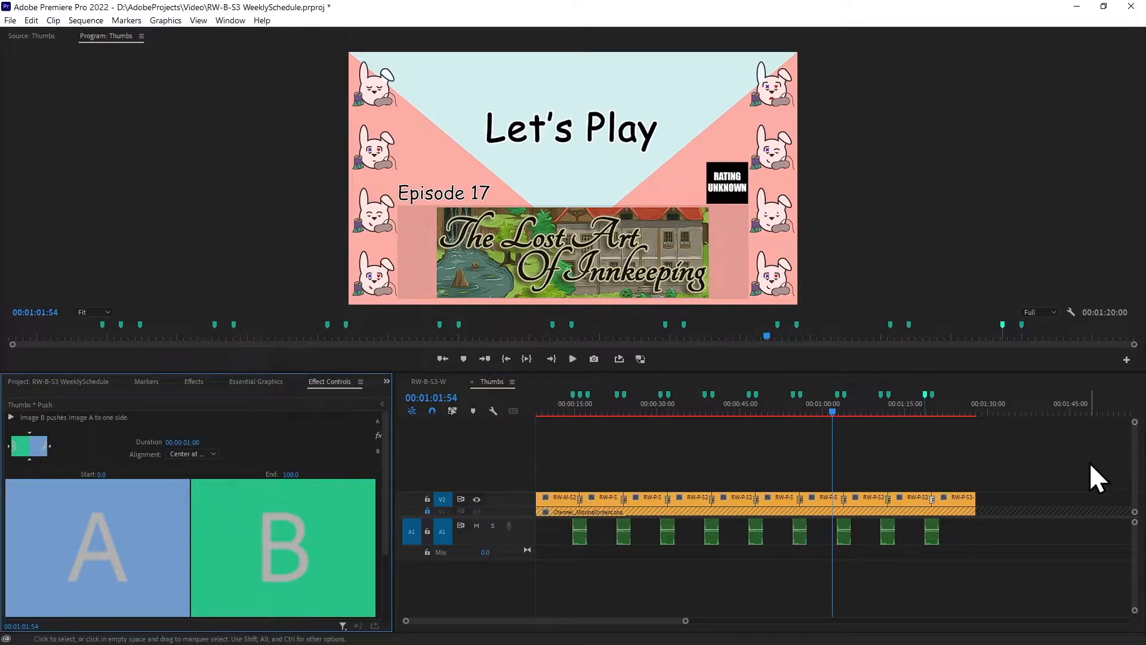
left_click(998, 467)
Place the Thumbs sequence with its audio in the RW-B-S3-W sequence, starting where the schedule section begins
left_click(429, 381)
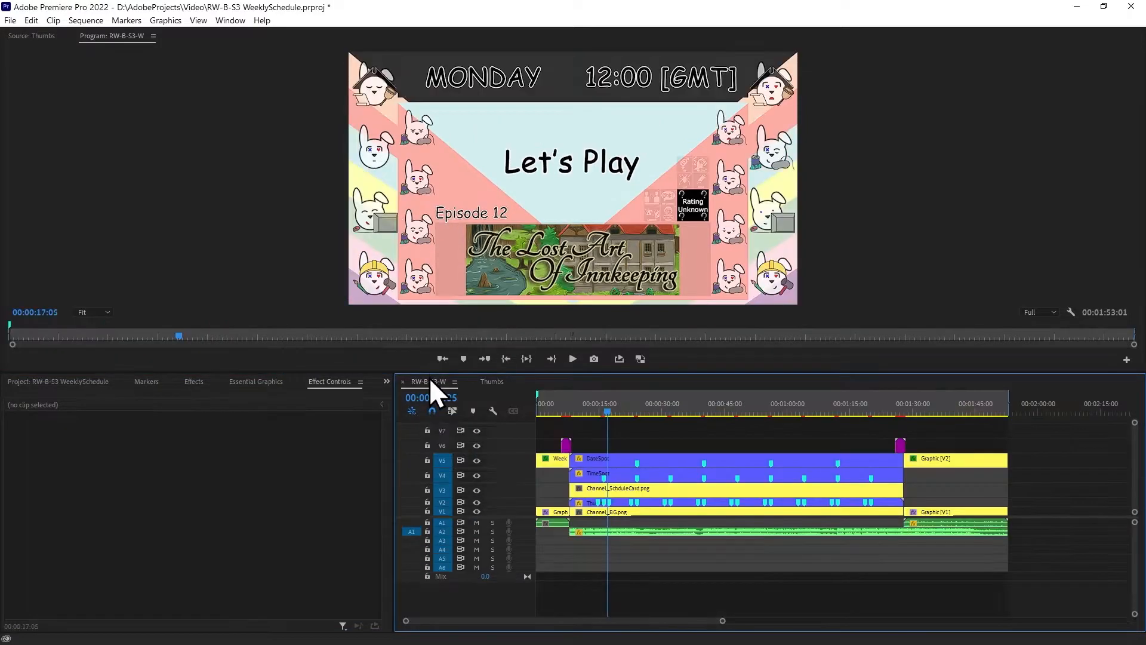
left_click(24, 382)
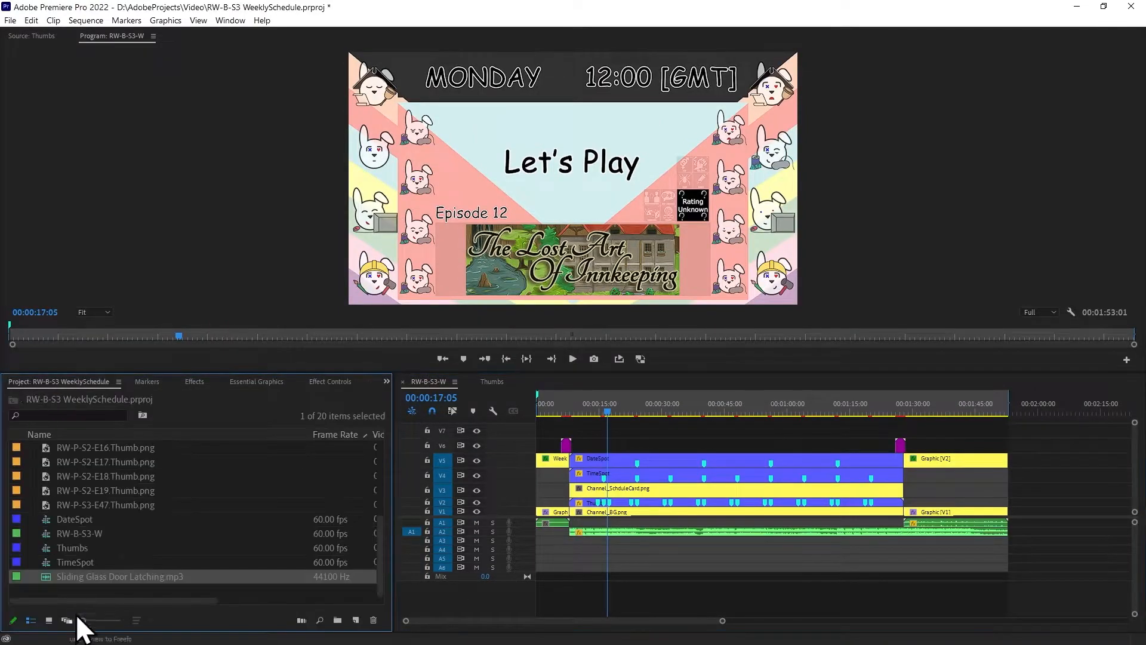
left_click_drag(66, 547, 570, 508)
Try to move the Thumbs audio clip from track A3 to track A1
left_click_drag(665, 540, 664, 524)
left_click(668, 552)
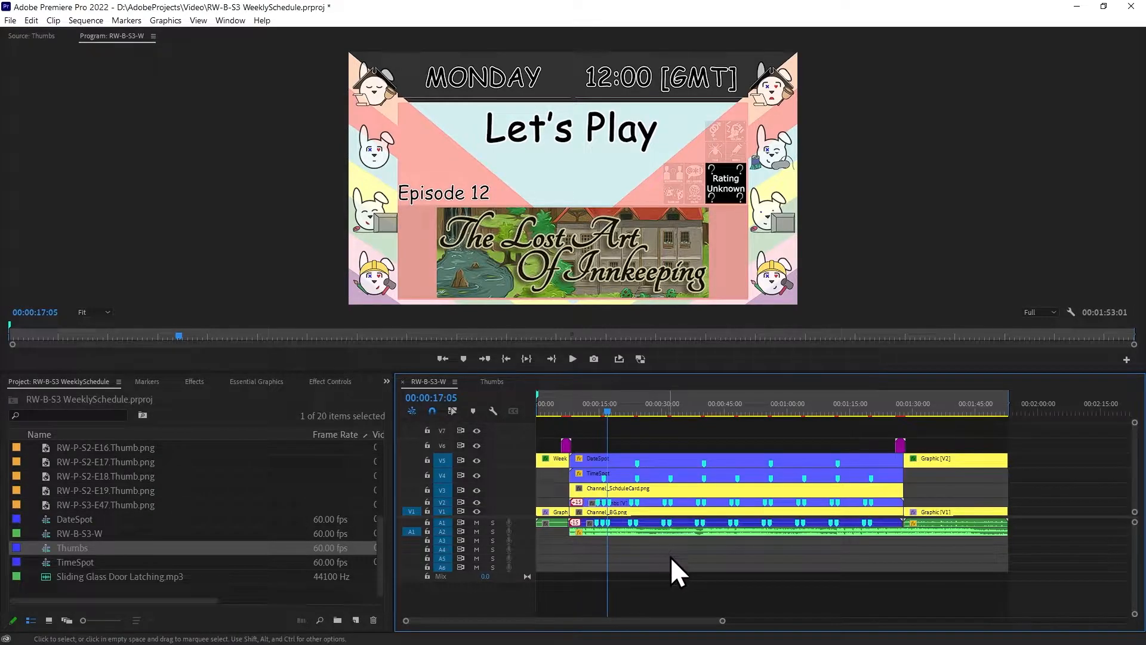
key("ctrl+z")
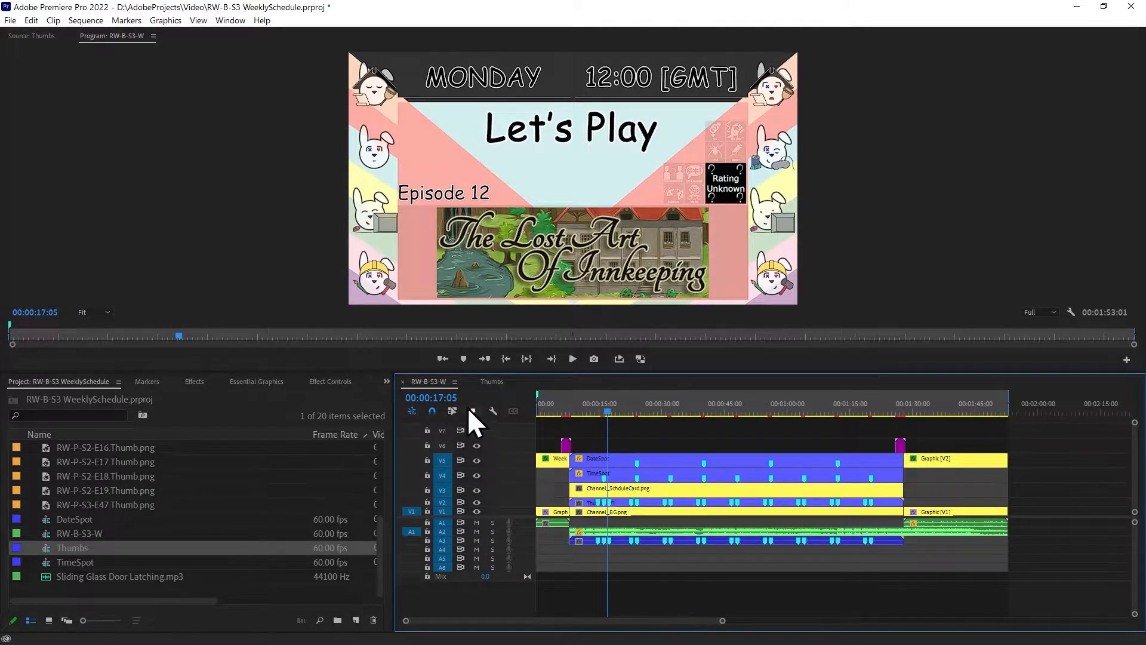
Move the Thumbs audio clip to track A1, aligned with the start of its video, and play the section from 00:00:07:09
left_click_drag(758, 503, 681, 533)
left_click(572, 406)
left_click(569, 404)
left_click_drag(722, 621, 594, 627)
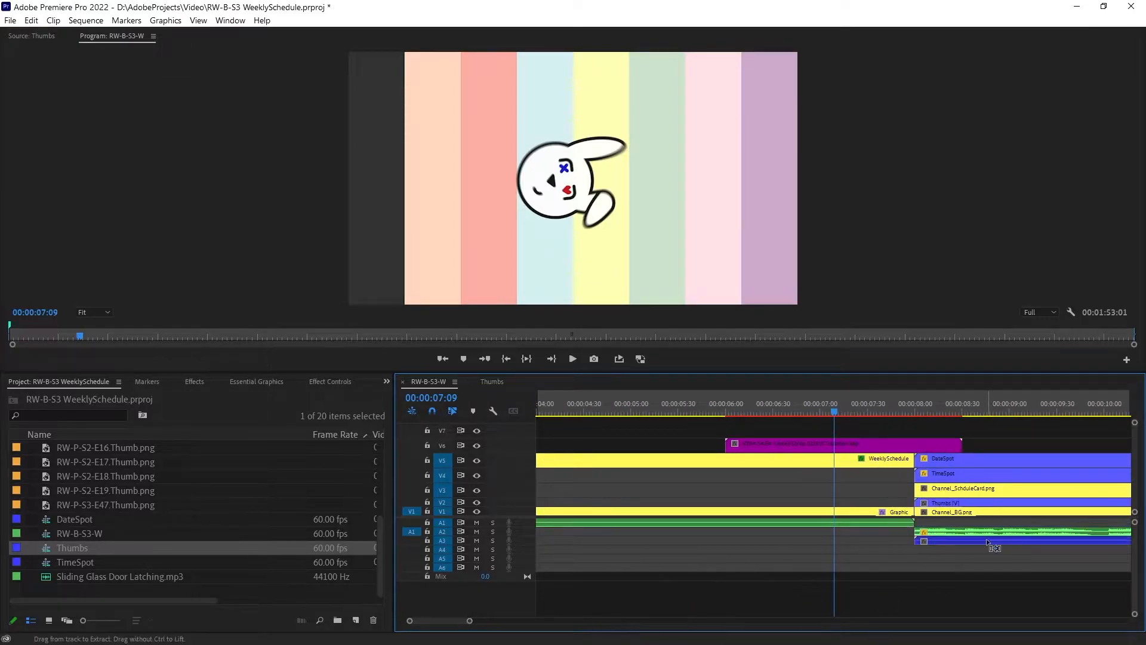
left_click_drag(969, 541, 968, 524)
left_click(987, 583)
key("space")
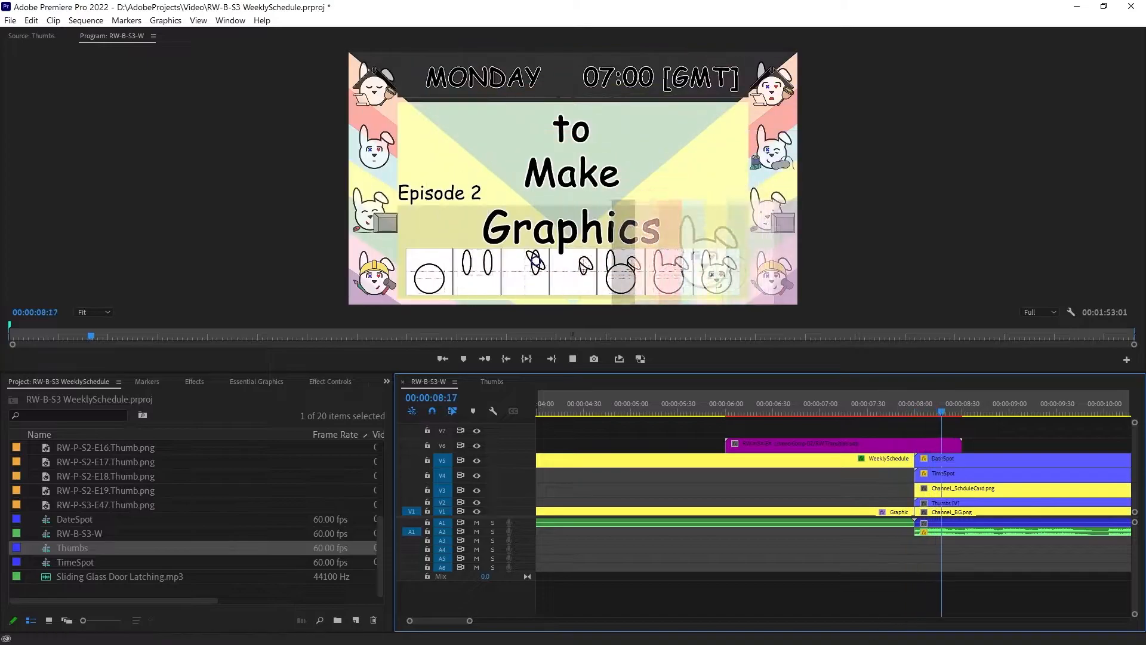
left_click_drag(469, 621, 519, 628)
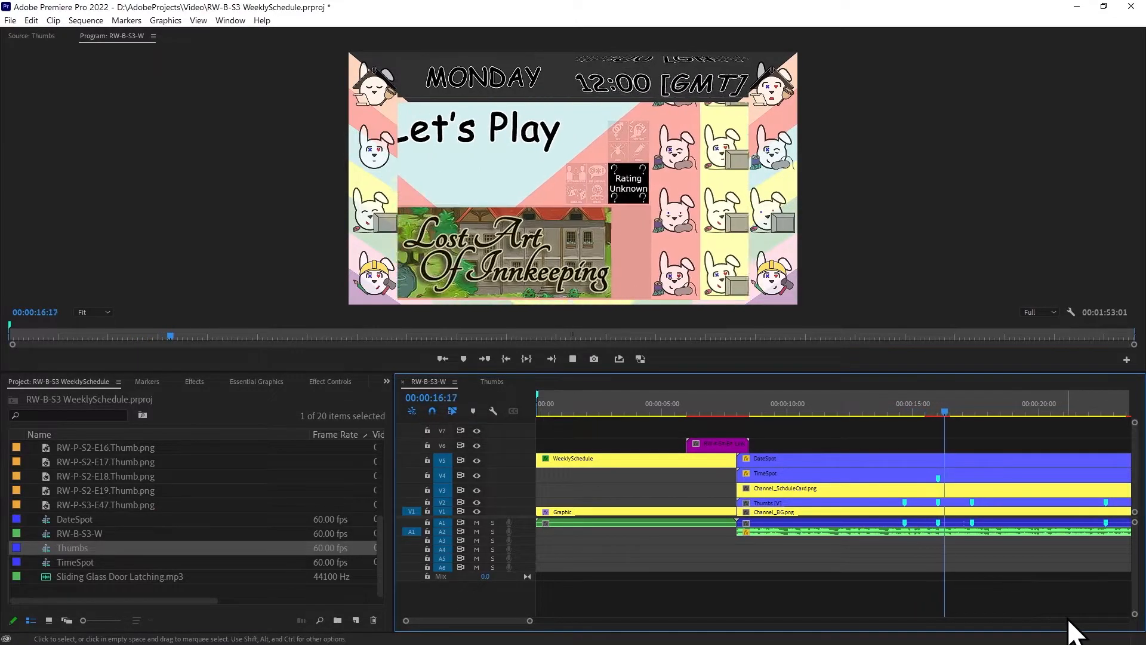
left_click(493, 382)
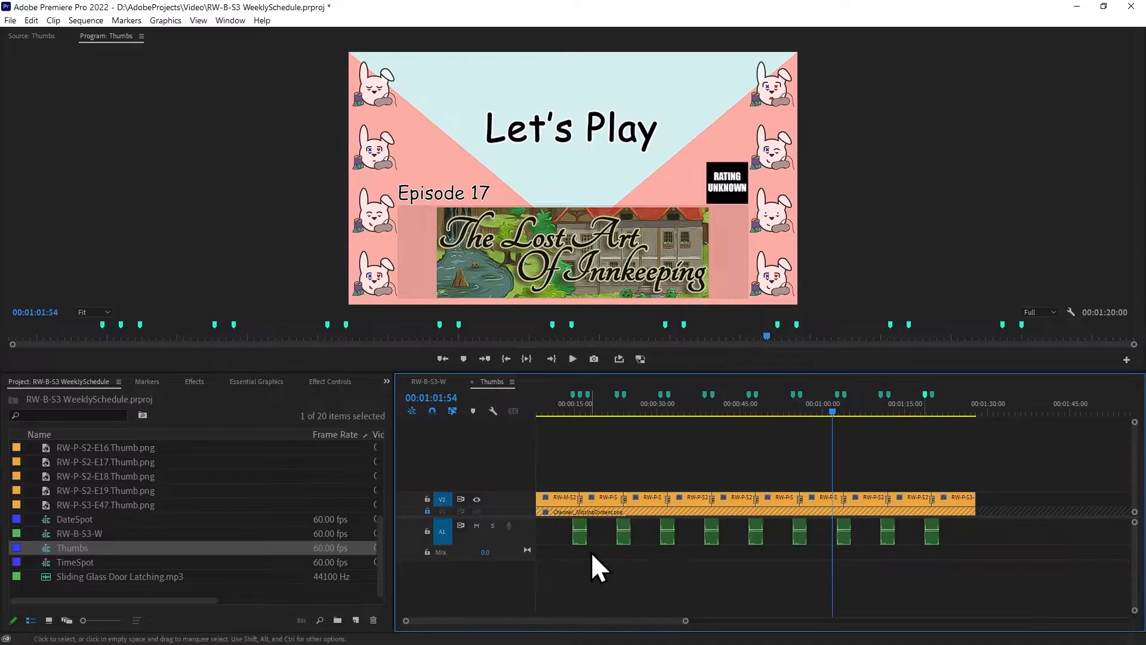
left_click_drag(554, 529, 1015, 586)
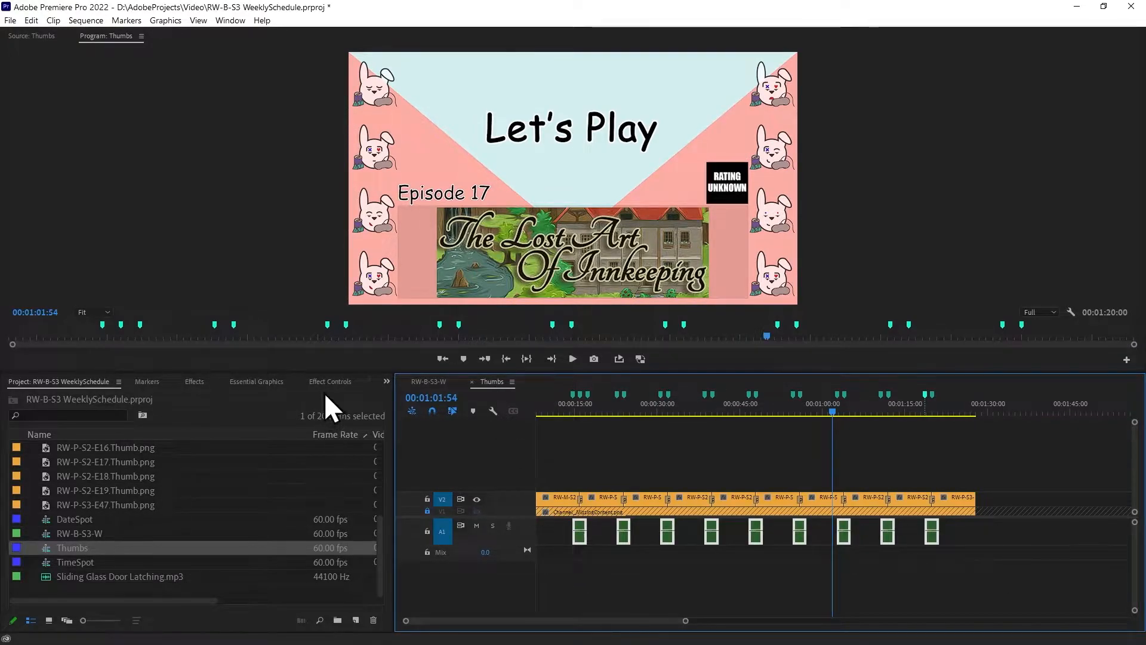
left_click(343, 382)
left_click(293, 385)
left_click(209, 383)
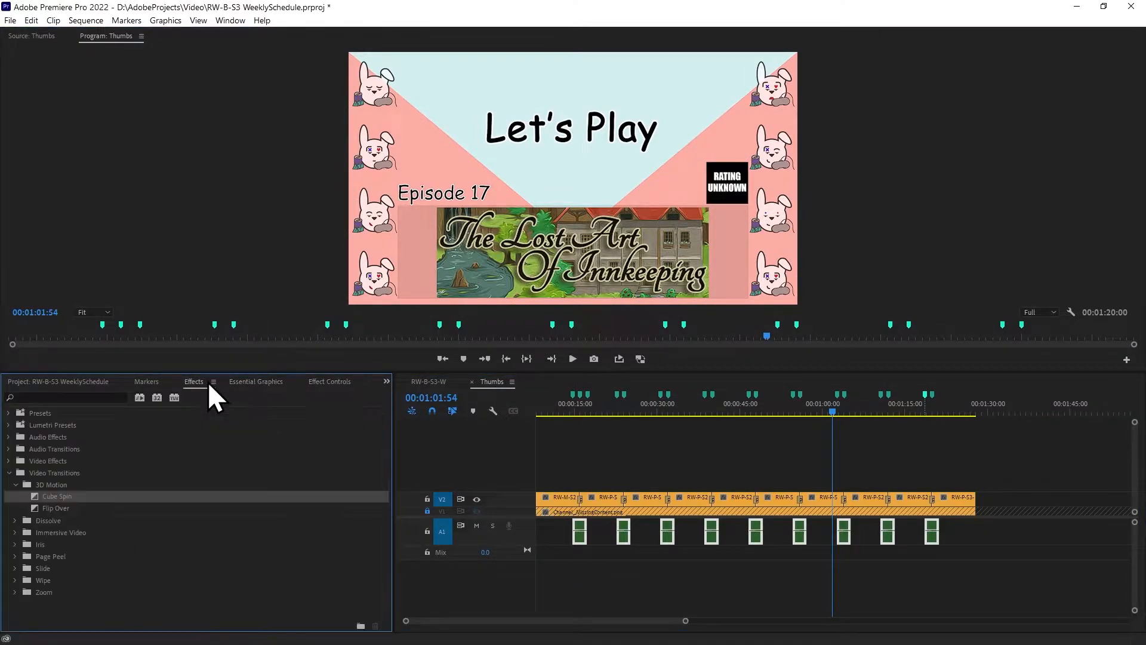
left_click(257, 382)
left_click(599, 461)
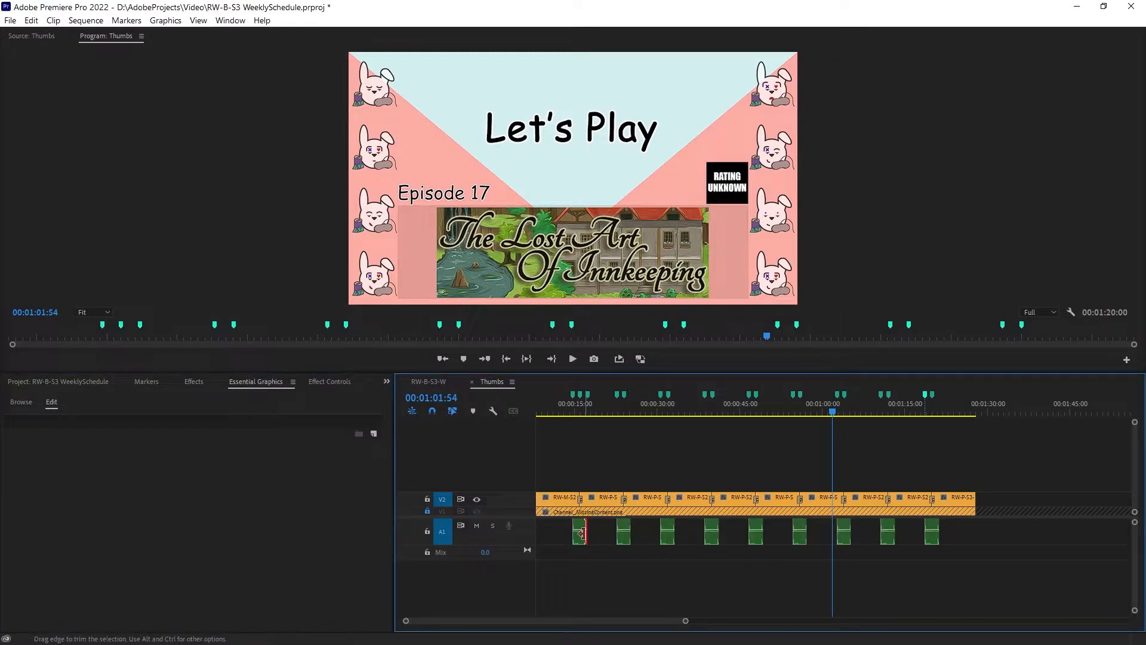
Turn off volume keyframing on the Thumbs clip in RW-B-S3-W, set its level to -40 dB and play the first transition
left_click(428, 383)
left_click(763, 522)
left_click(328, 382)
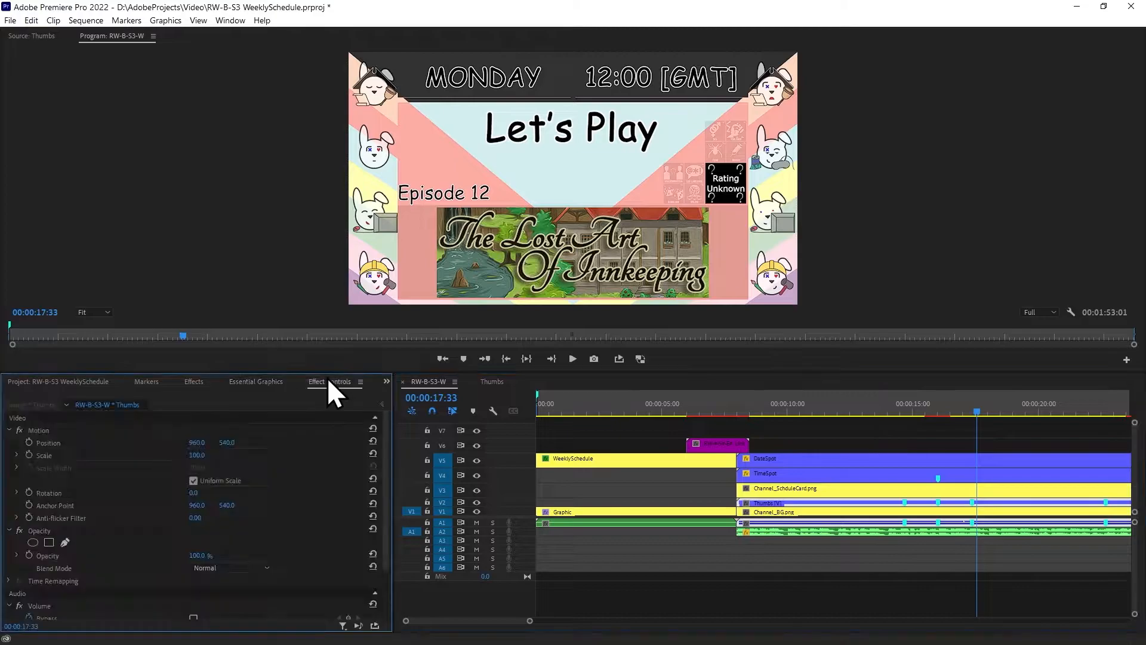
scroll(314, 517, "down", 3)
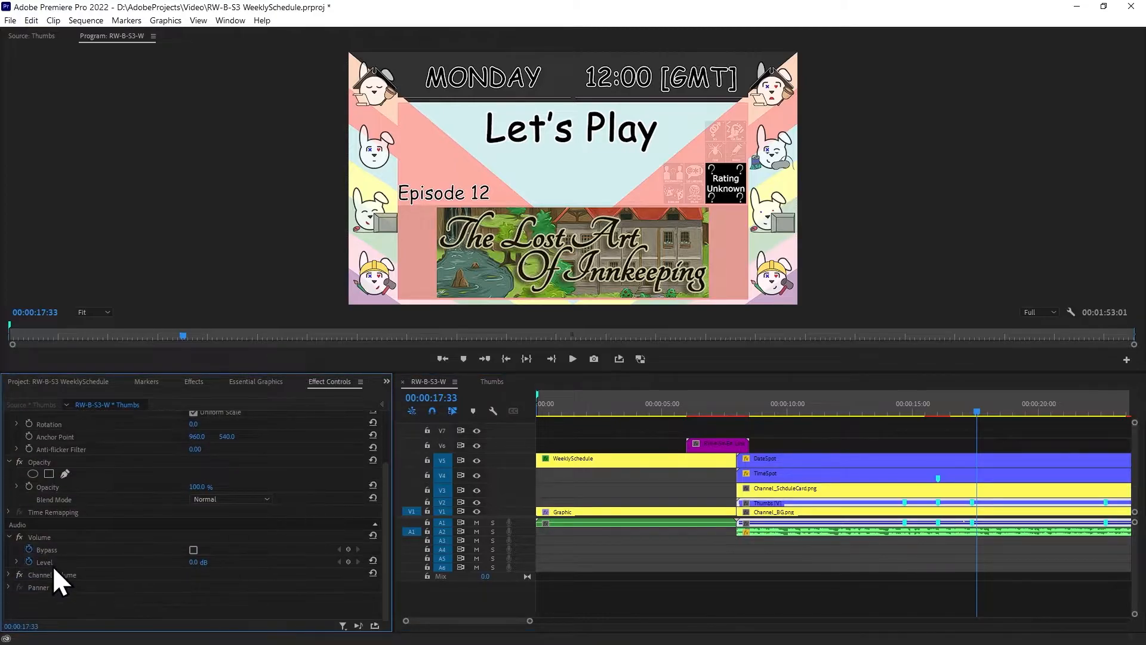
left_click(192, 562)
type("-40")
key("Return")
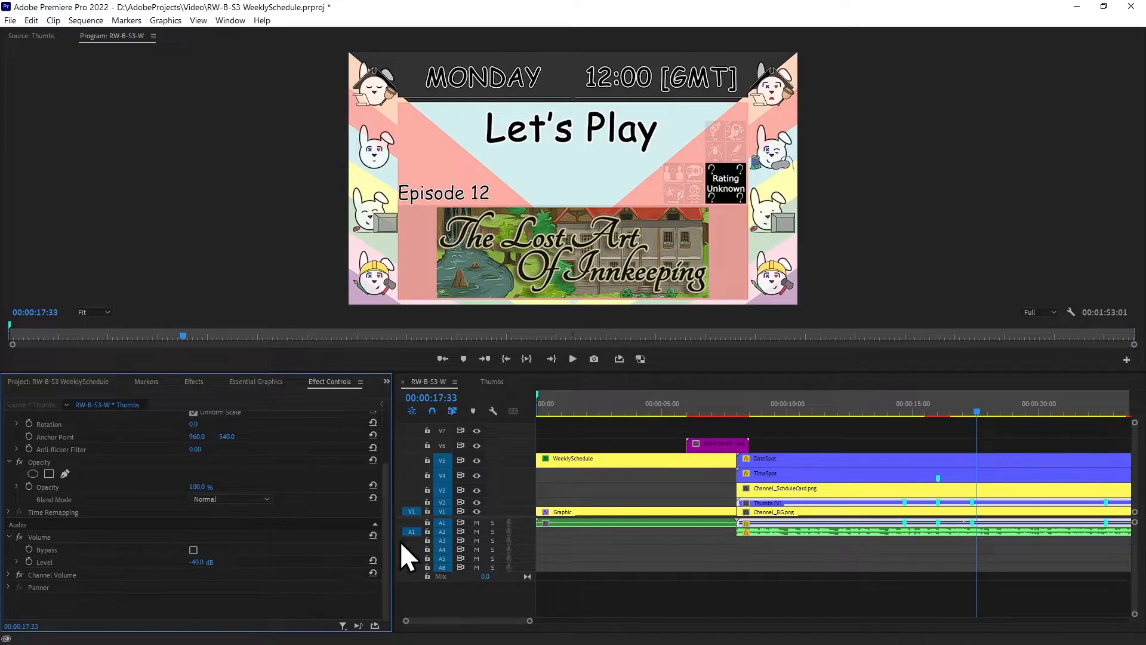
left_click(882, 411)
key("space")
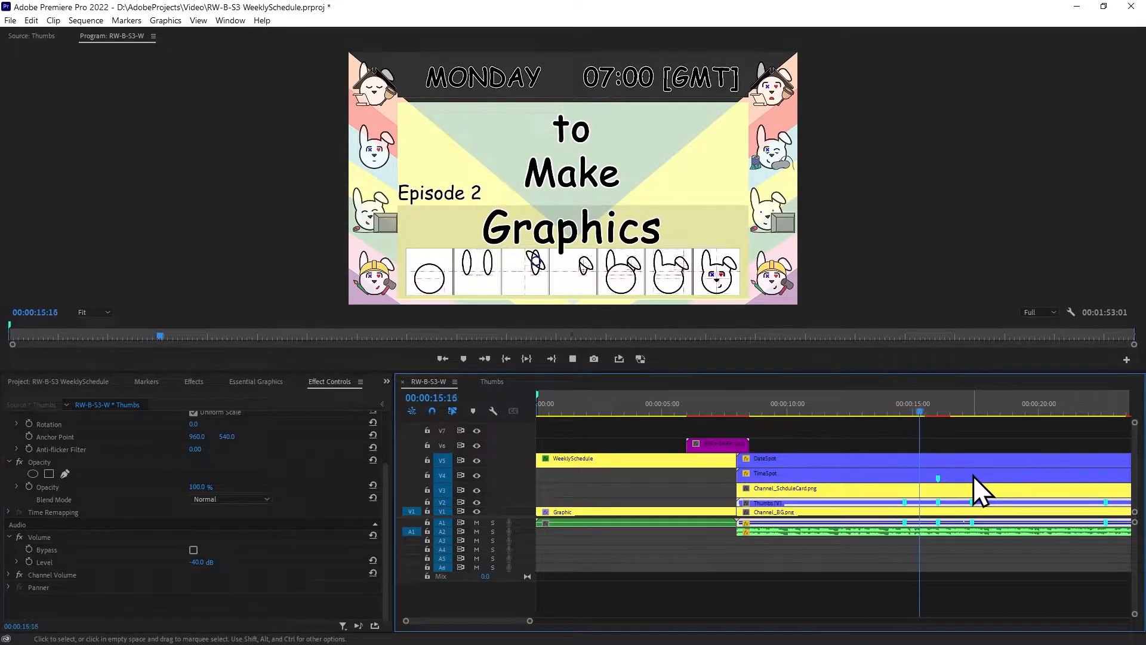
key("space")
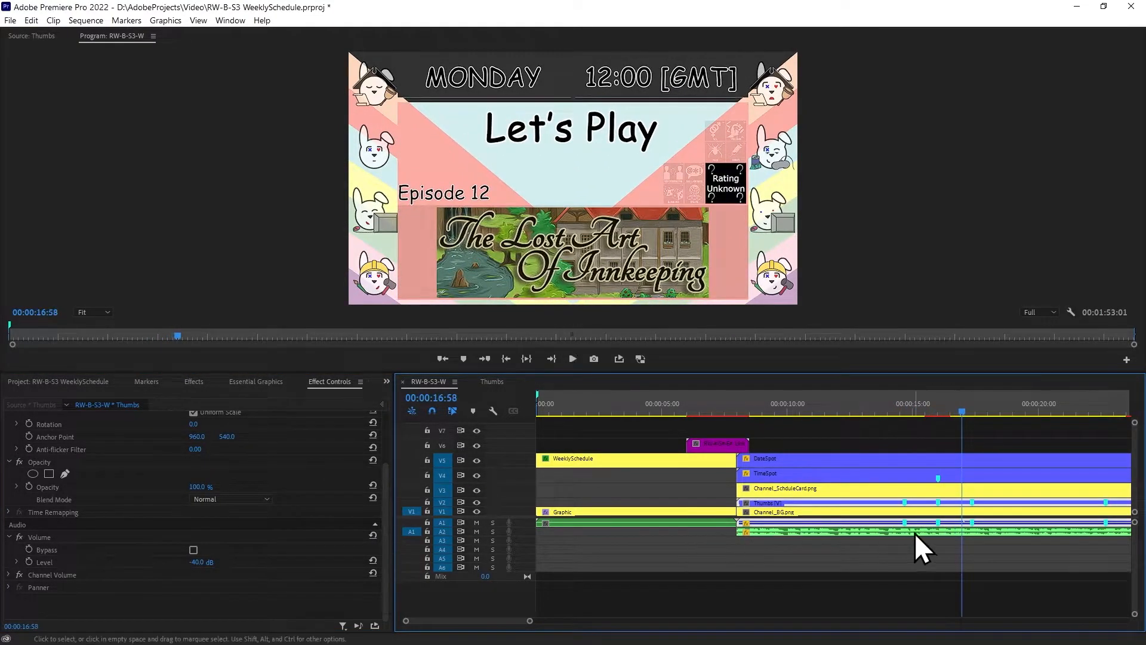
Set the Thumbs clip's volume level to -20 dB and replay the first transition from 00:00:14:39
left_click(200, 562)
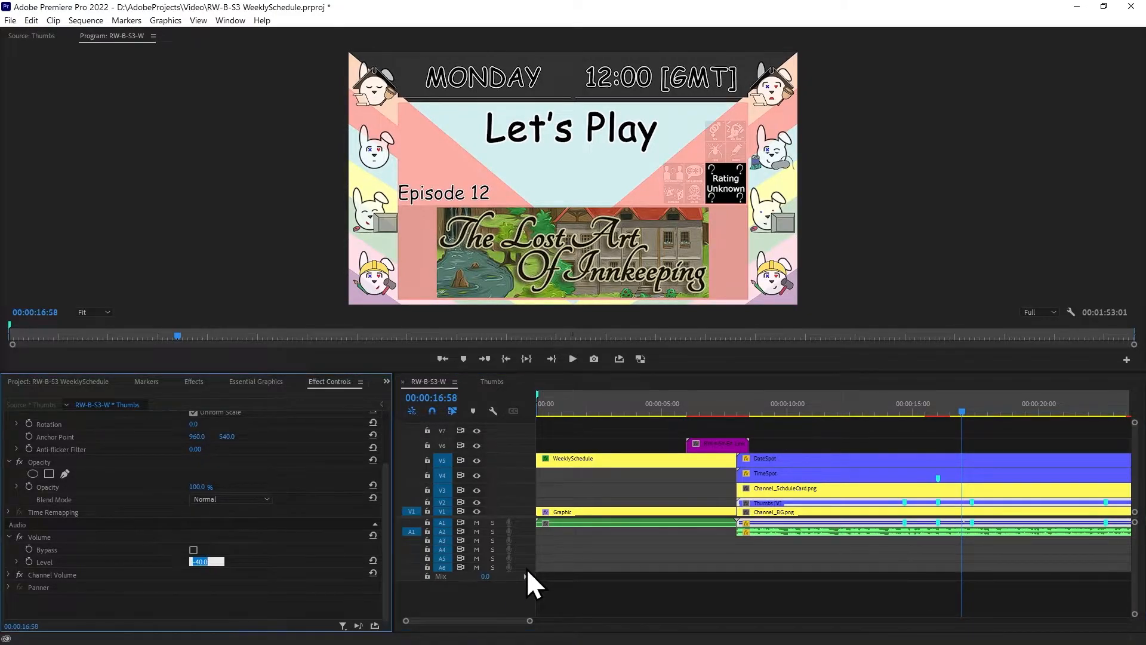
type("-20")
key("Return")
left_click(909, 412)
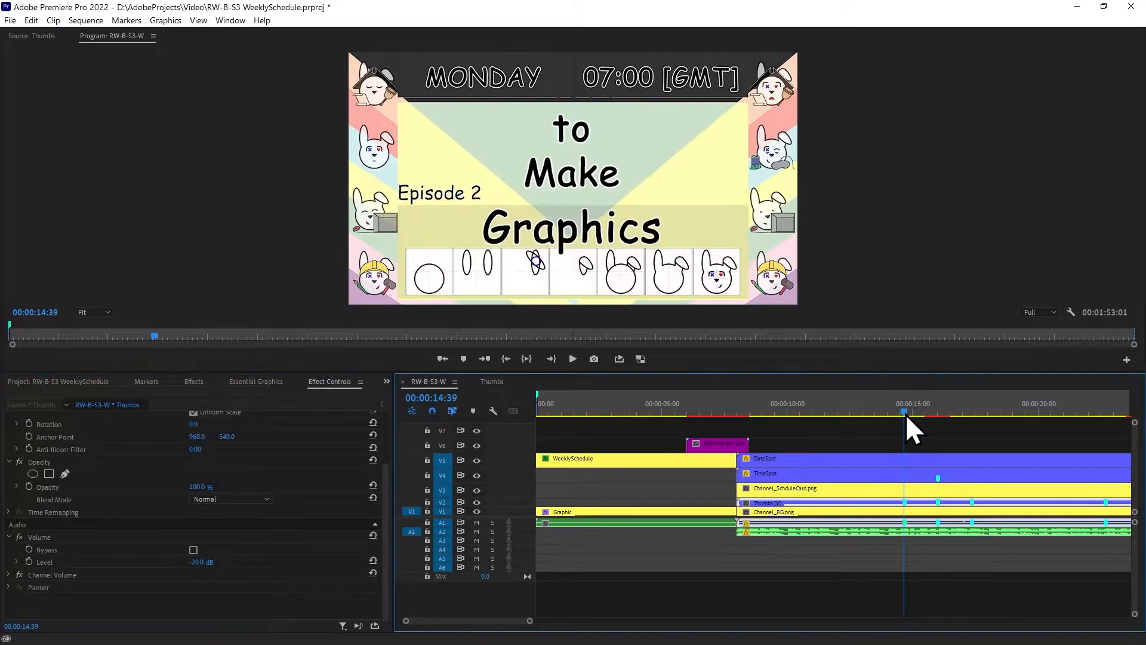
key("space")
Set the Thumbs clip's volume level to -10 dB and replay the first thumbnail transition
left_click(202, 562)
type("-10")
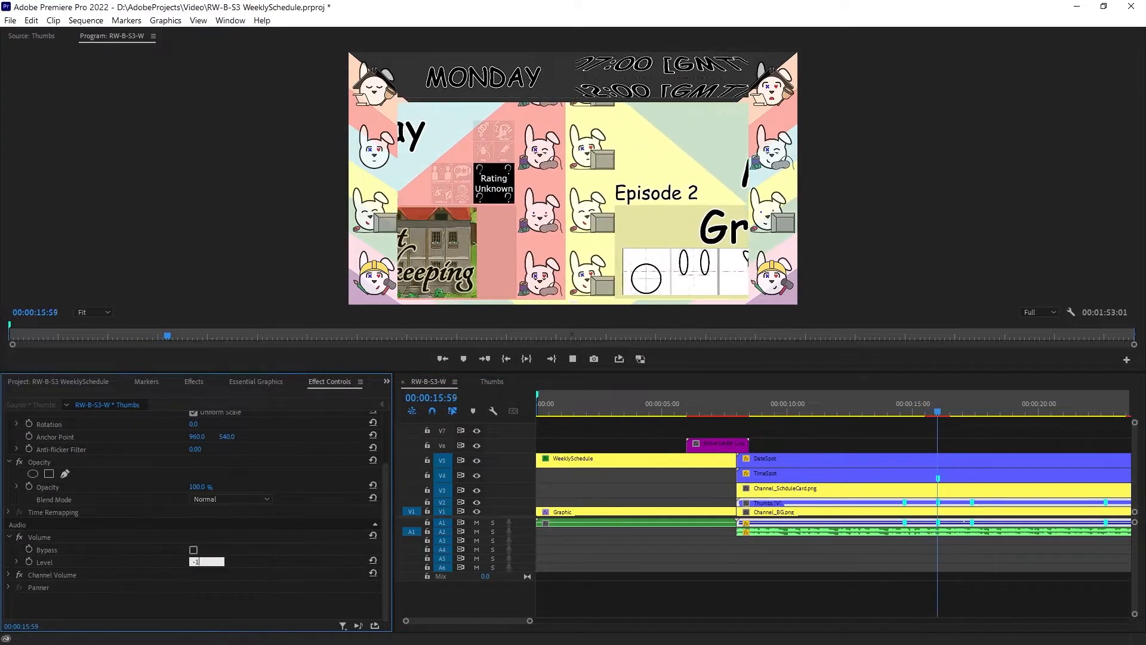
key("Return")
left_click(902, 405)
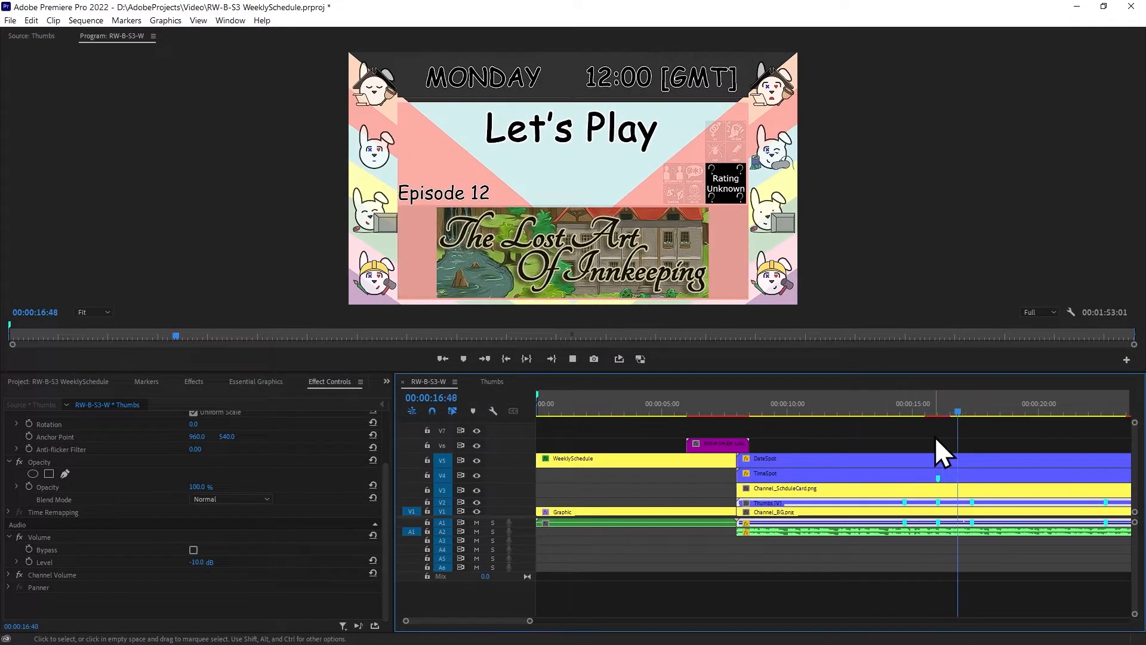
key("space")
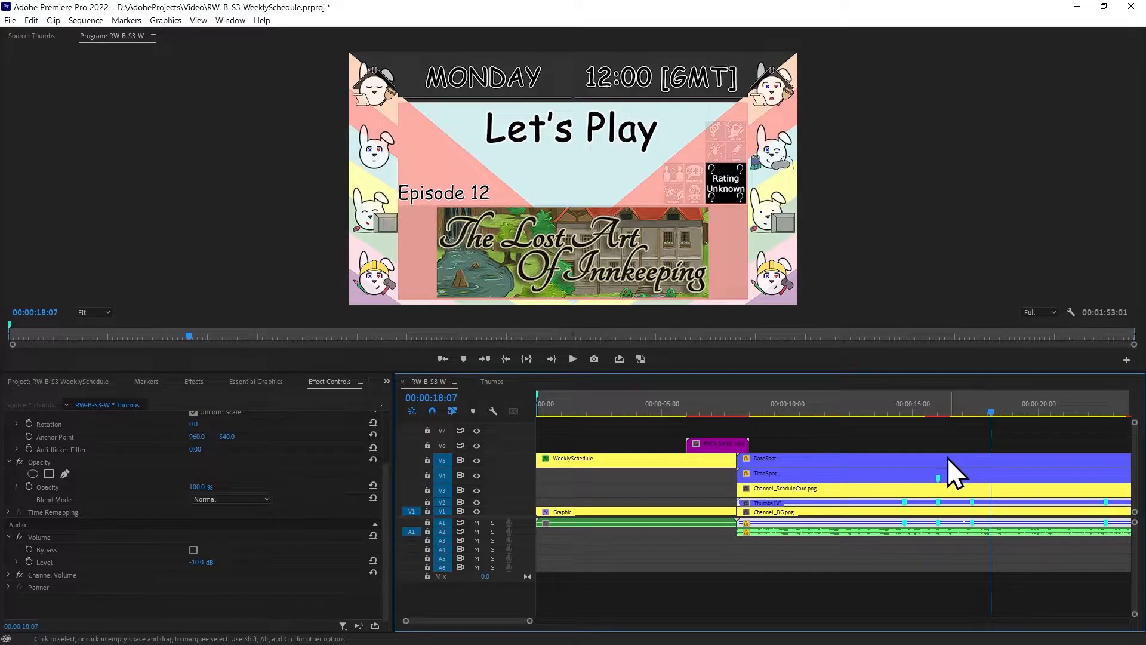
In the Thumbs sequence, add markers at the ends of the second, third and fourth transition sound clips
left_click(492, 382)
mouse_move(568, 410)
left_mouse_down()
mouse_move(591, 413)
mouse_move(569, 413)
left_mouse_up()
key("shift+m")
key("shift+m")
key("shift+m")
key("shift+m")
key("shift+m")
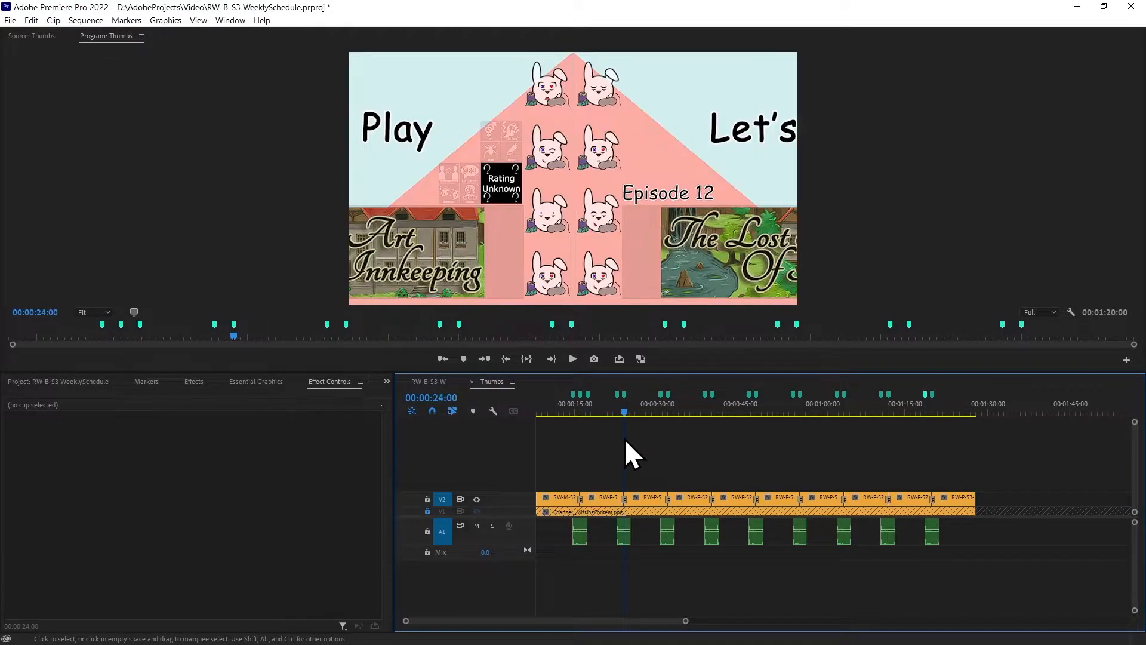
key("Down")
key("m")
key("Down")
key("Down")
key("Down")
key("m")
Add sequence markers at the ends of the fifth through ninth transition sound clips in Thumbs
key("Down")
key("Down")
key("Down")
key("m")
key("Down")
key("Down")
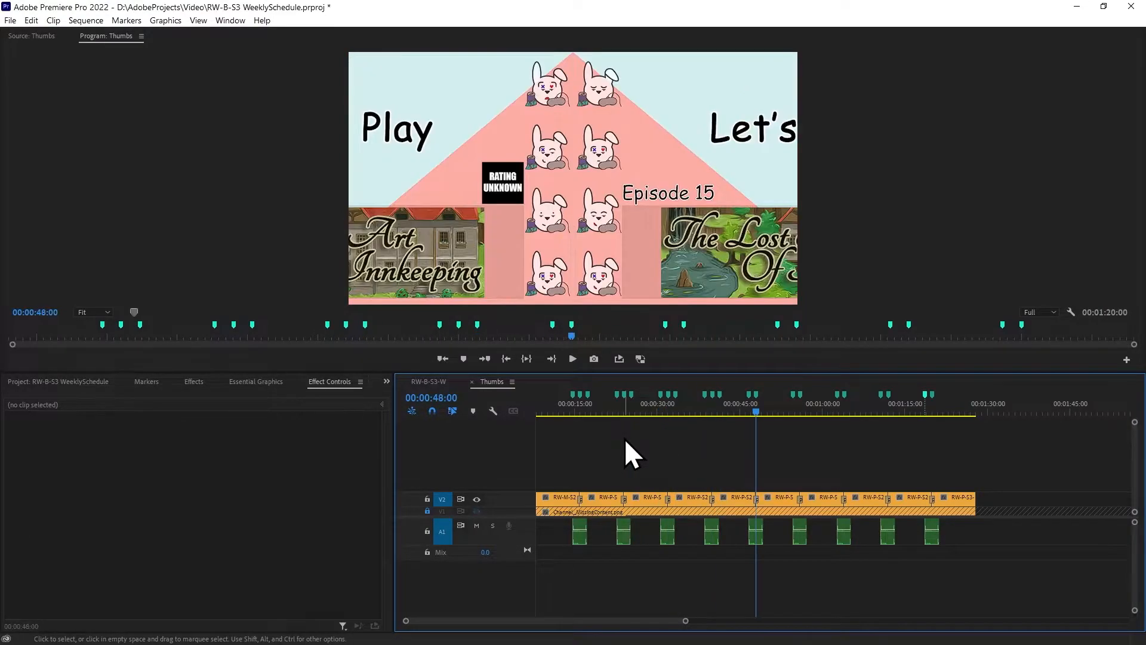
key("Down")
key("m")
key("Down")
key("Down")
key("Down")
key("m")
key("Down")
key("Down")
key("Down")
key("m")
key("Down")
key("Down")
key("Down")
key("m")
key("Down")
key("Down")
key("Down")
key("m")
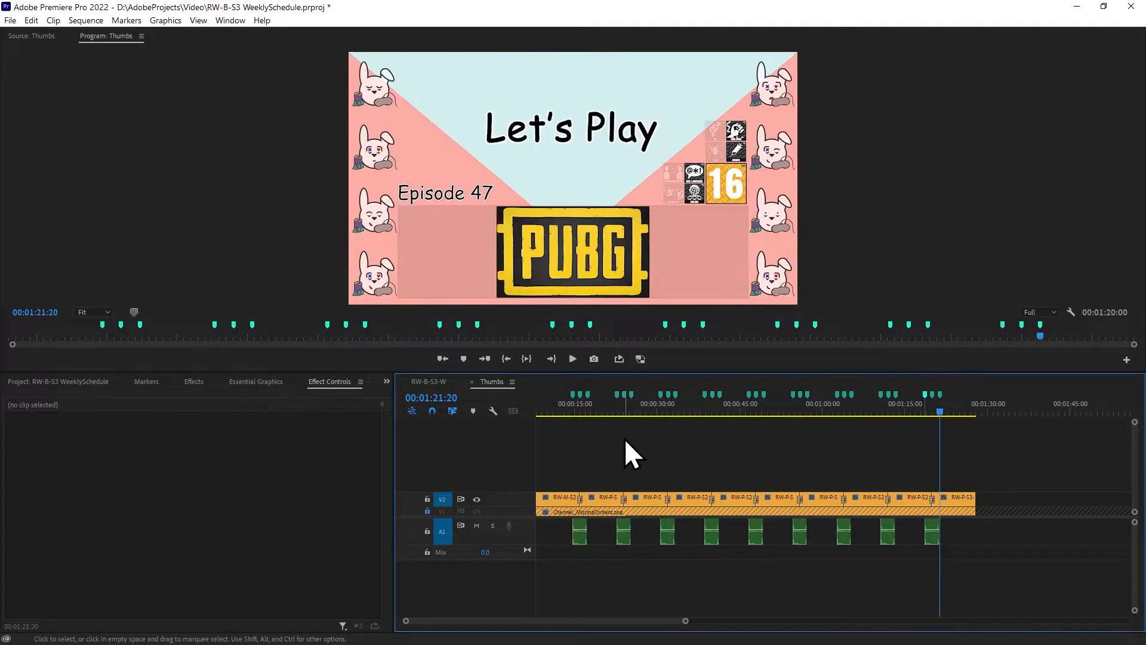
Turn on Position keyframing for the RW-M-S2-E2.Thumb.png clip at the first marker, 00:00:14:40
key("Up")
key("Up")
key("Up")
key("Up")
key("Up")
key("Up")
key("Up")
key("Up")
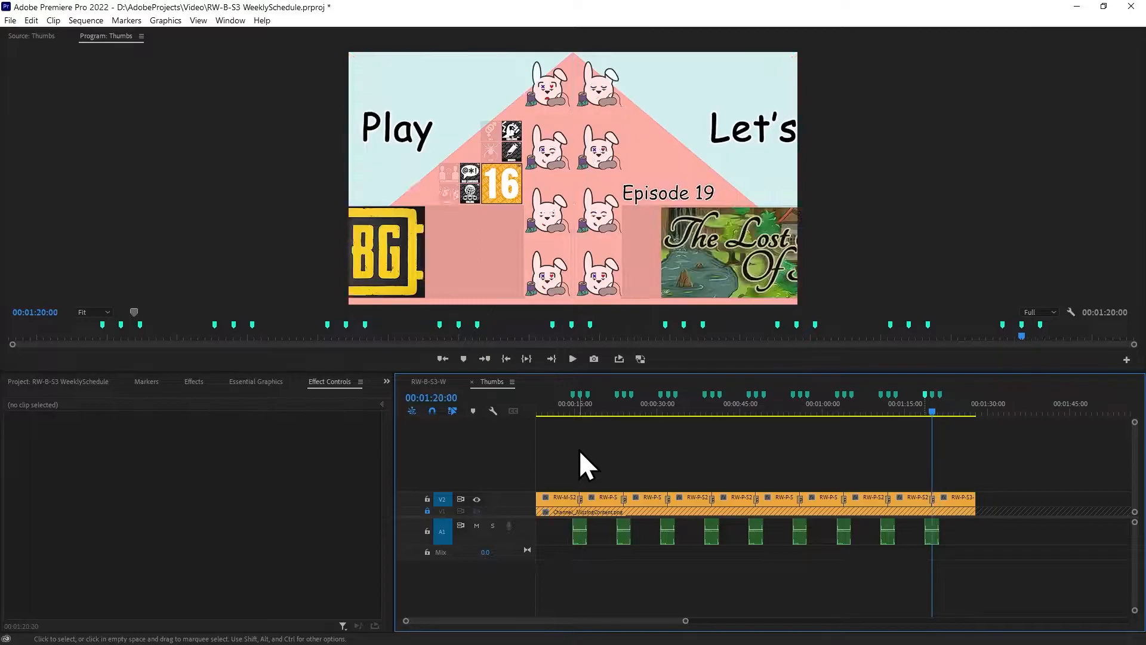
key("Up")
key("Up")
key("Up")
key("Up")
key("Up")
key("Up")
key("Up")
key("Up")
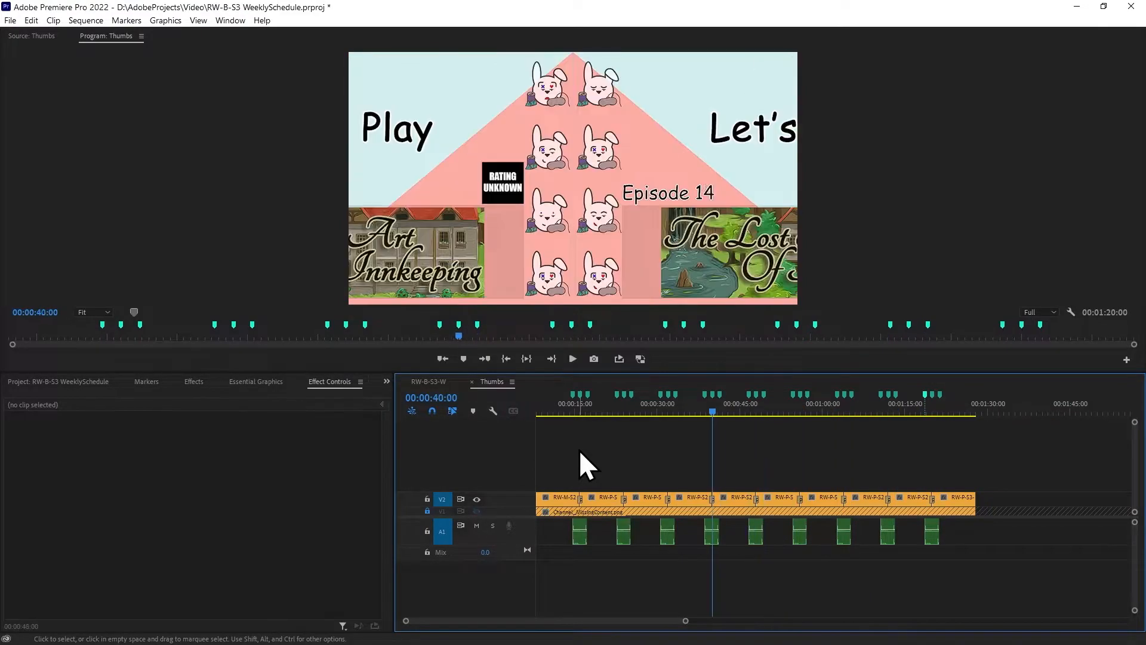
key("Up")
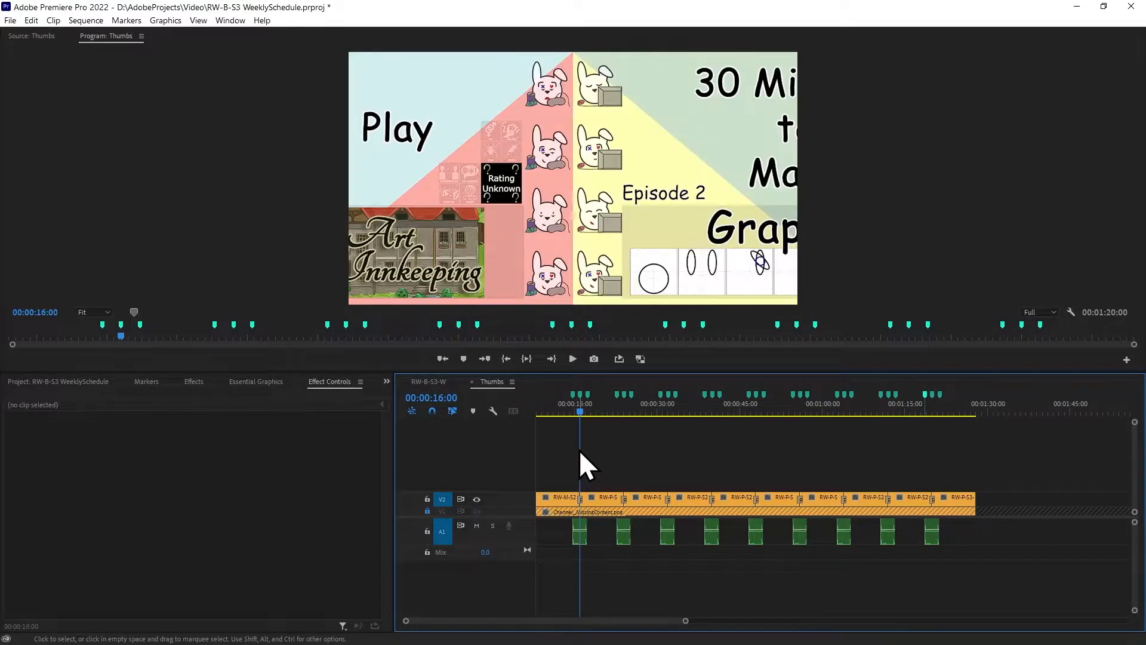
left_click(554, 497)
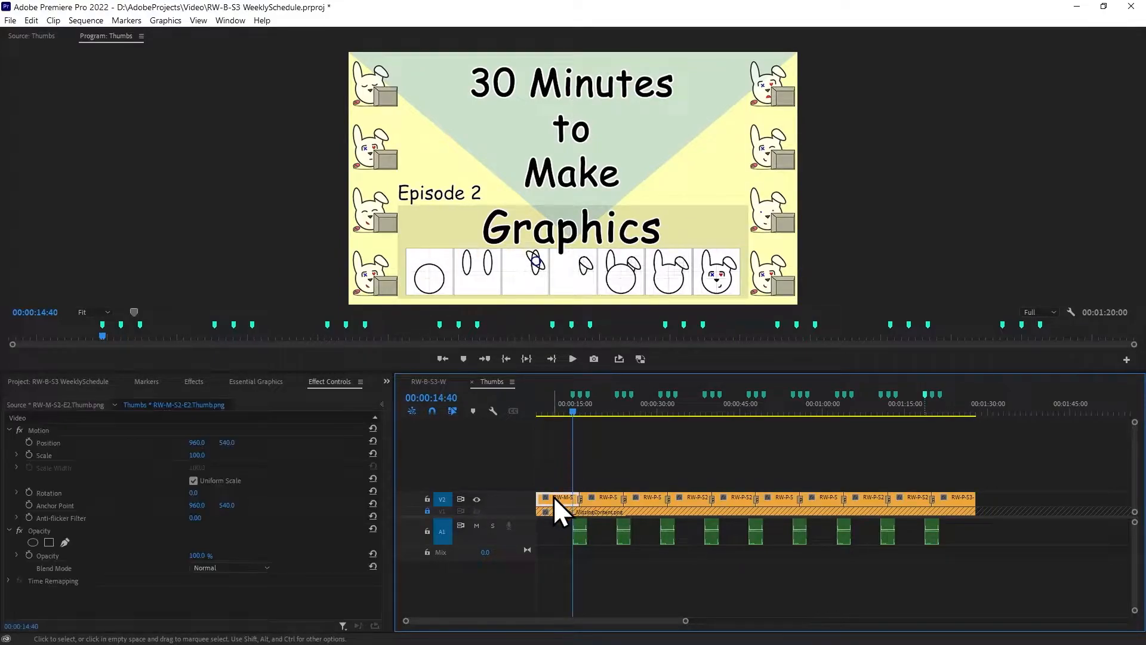
left_click(29, 442)
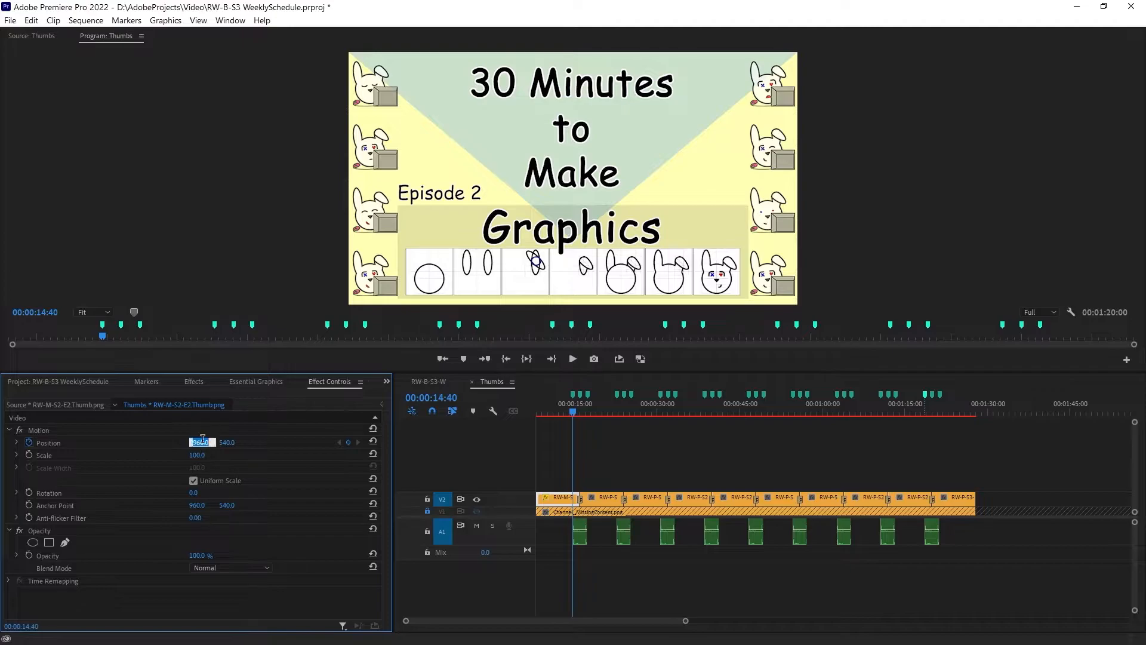
Try a vertical position of 500 for the RW-M-S2-E2 thumbnail at 00:00:14:40, and replace it with 580
left_click(229, 421)
left_click(228, 442)
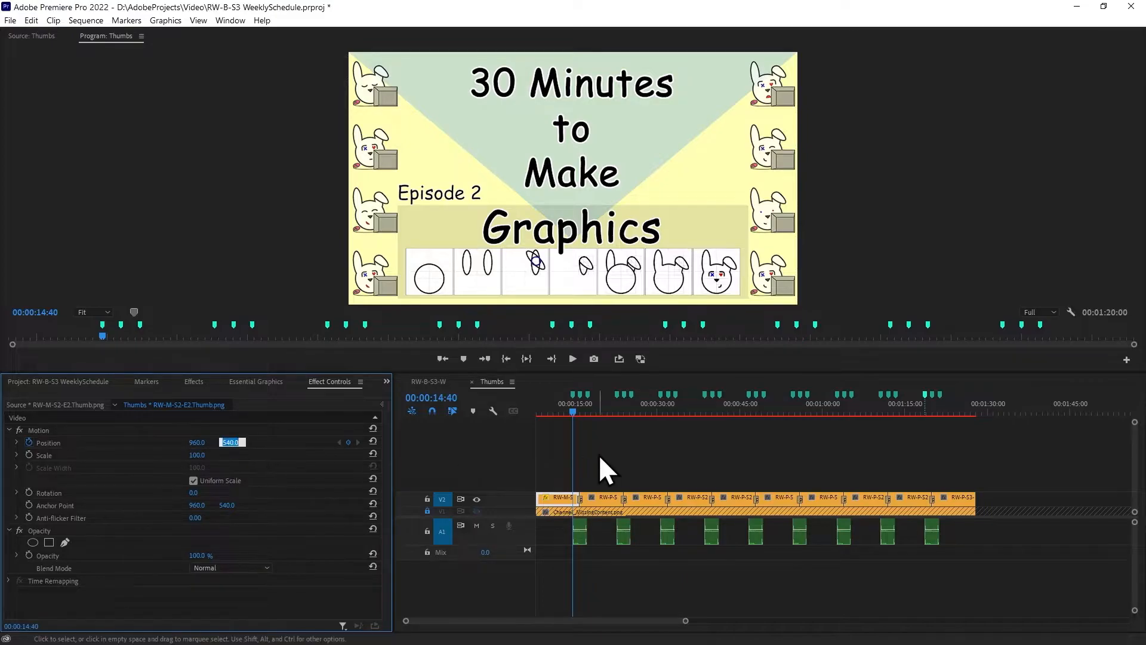
type("500")
key("Return")
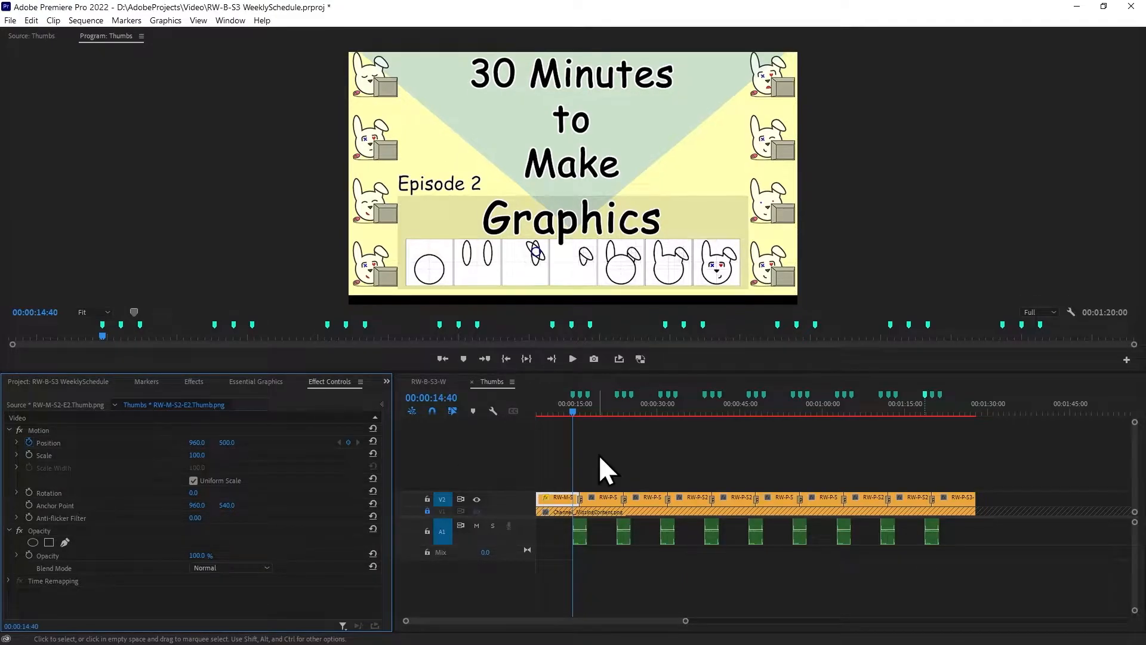
left_click(232, 442)
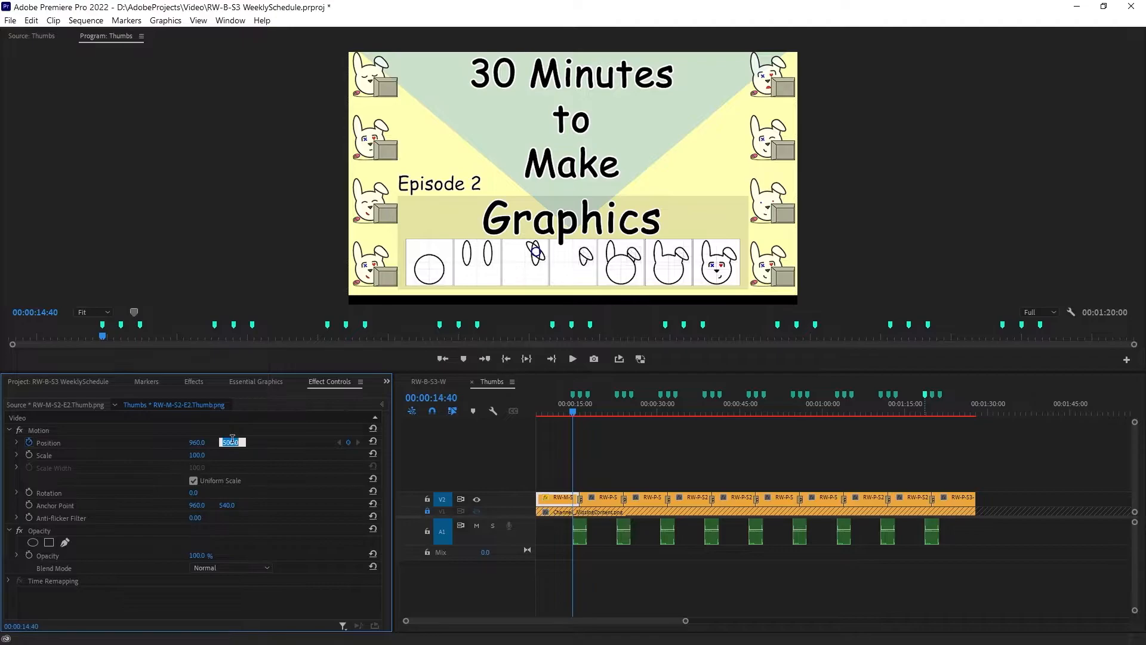
type("580")
key("Return")
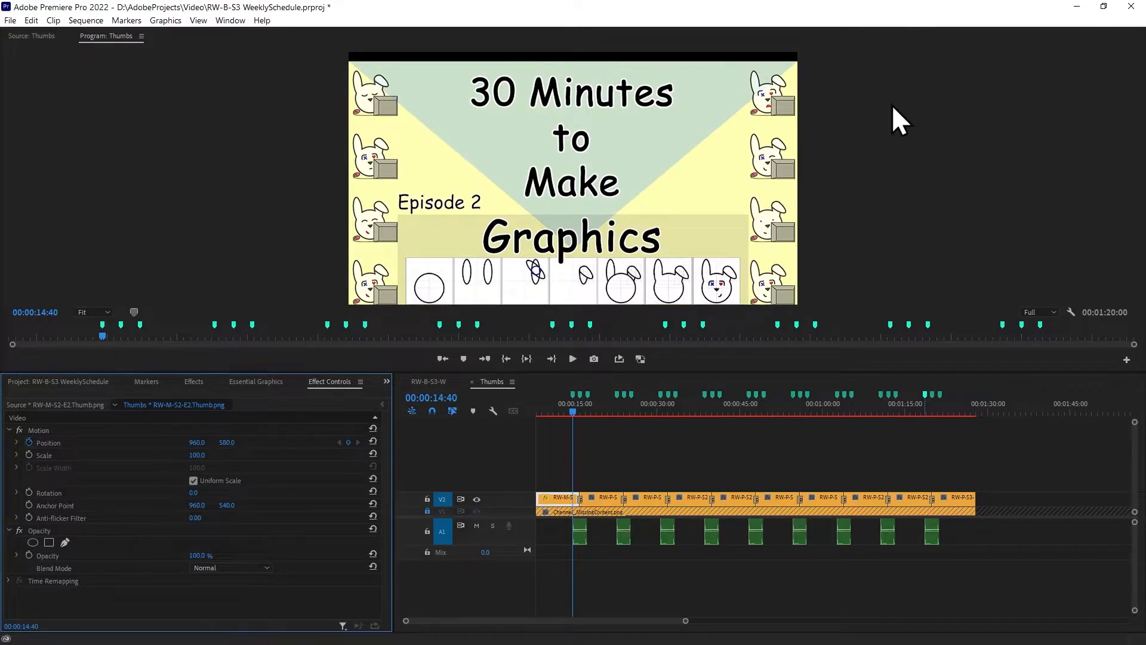
Try a vertical position of 700 for the RW-M-S2-E2 thumbnail at 00:00:14:40 in the Thumbs sequence
left_click(429, 382)
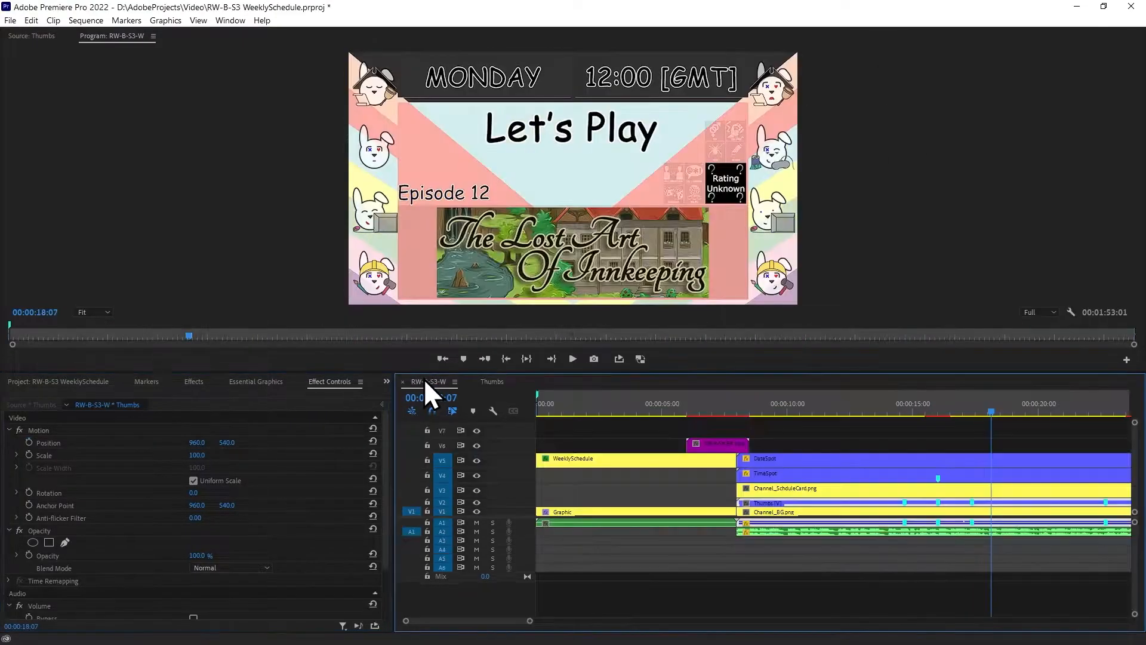
left_click(492, 382)
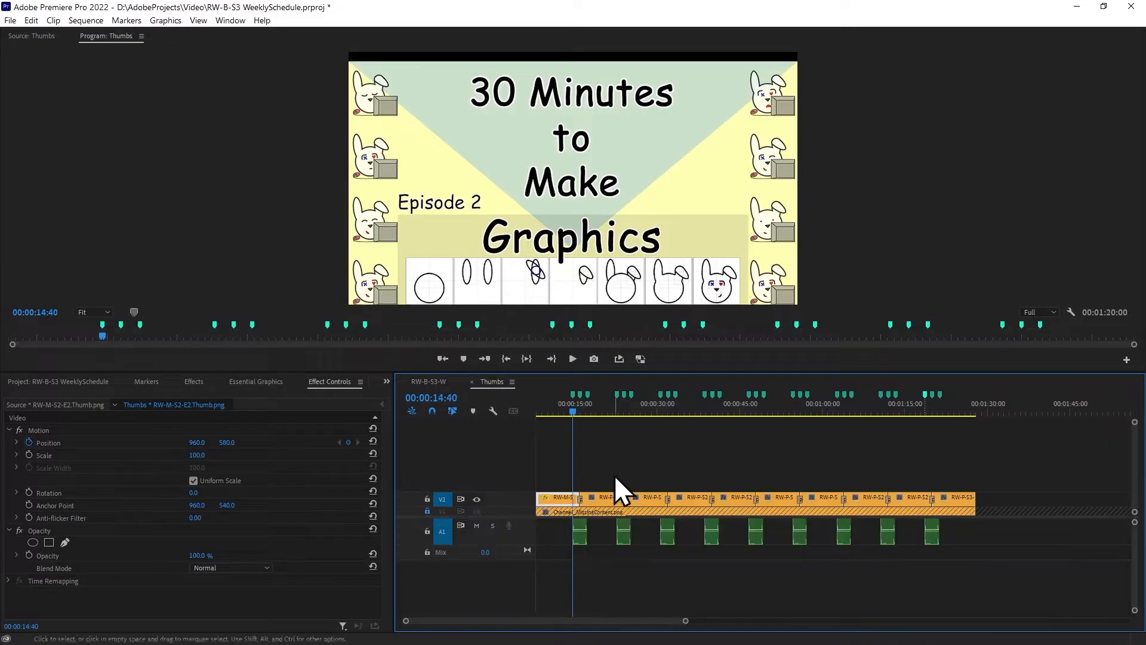
left_click(230, 442)
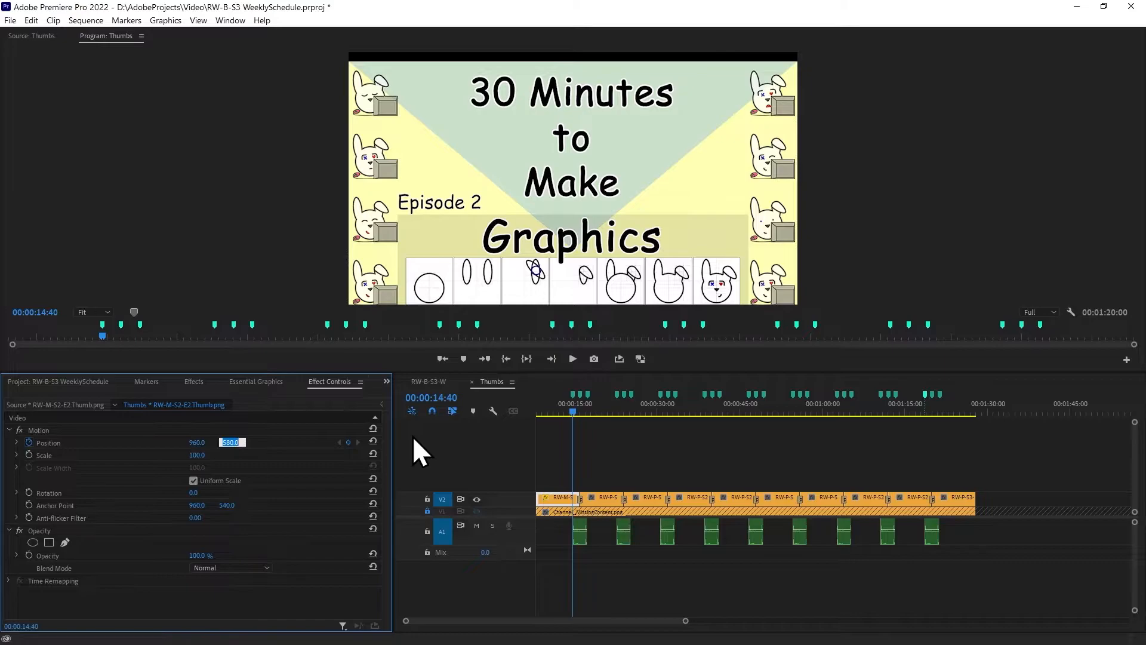
type("700")
key("Return")
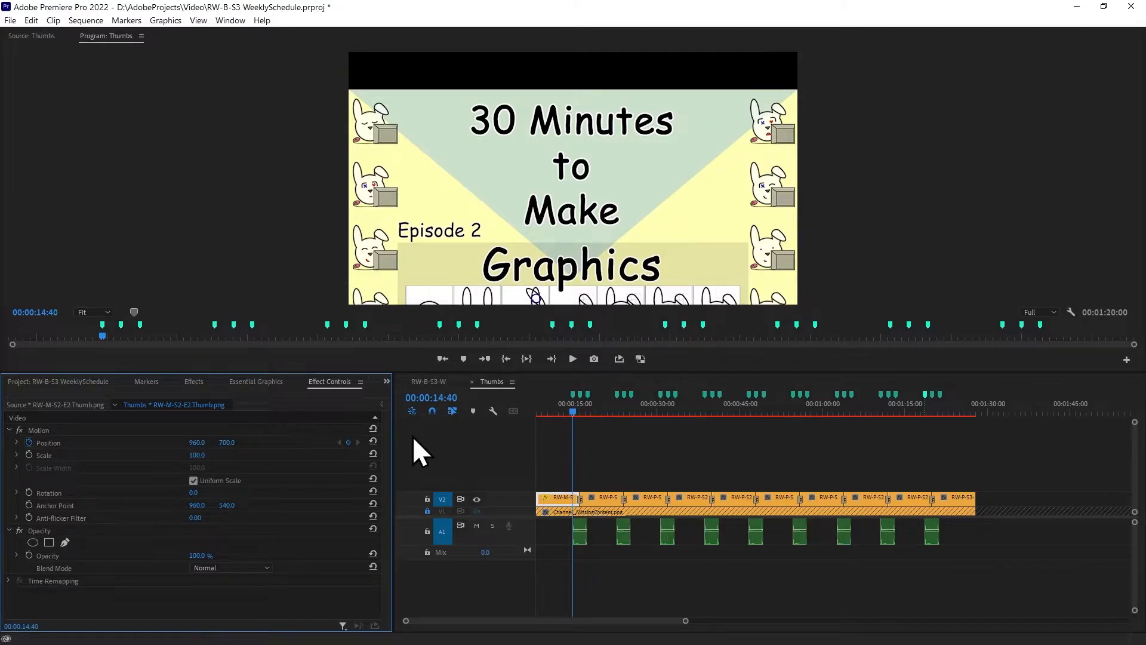
Compare the shifted Episode 2 thumbnail in RW-B-S3-W, before and during its transition, with the full frame in Thumbs
left_click(429, 382)
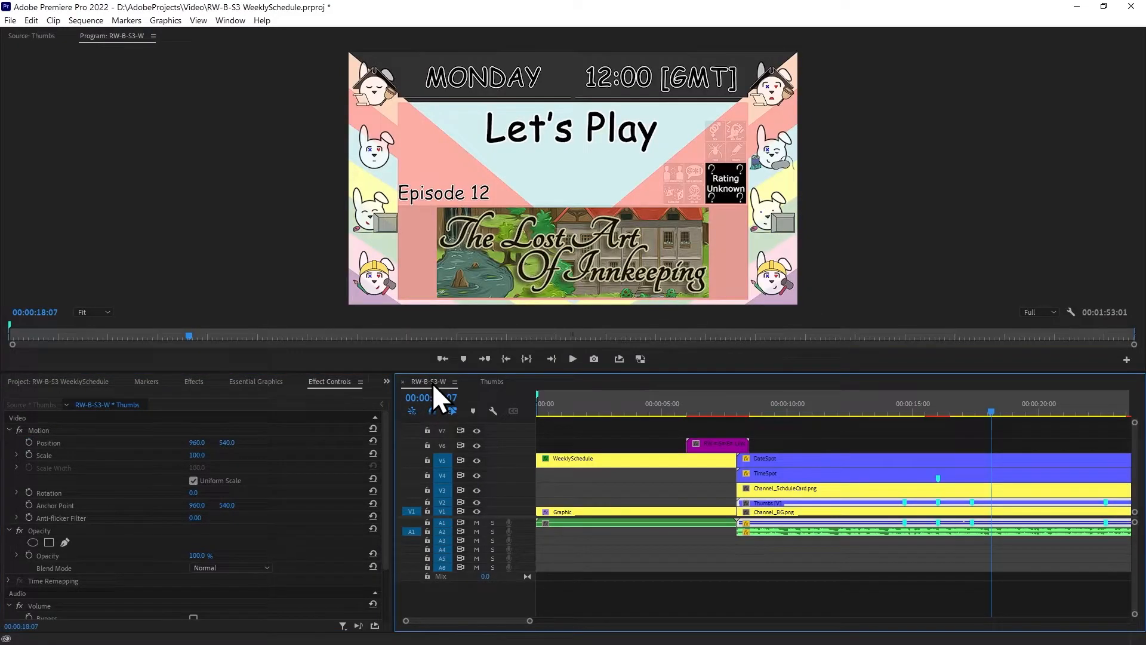
left_click(937, 411)
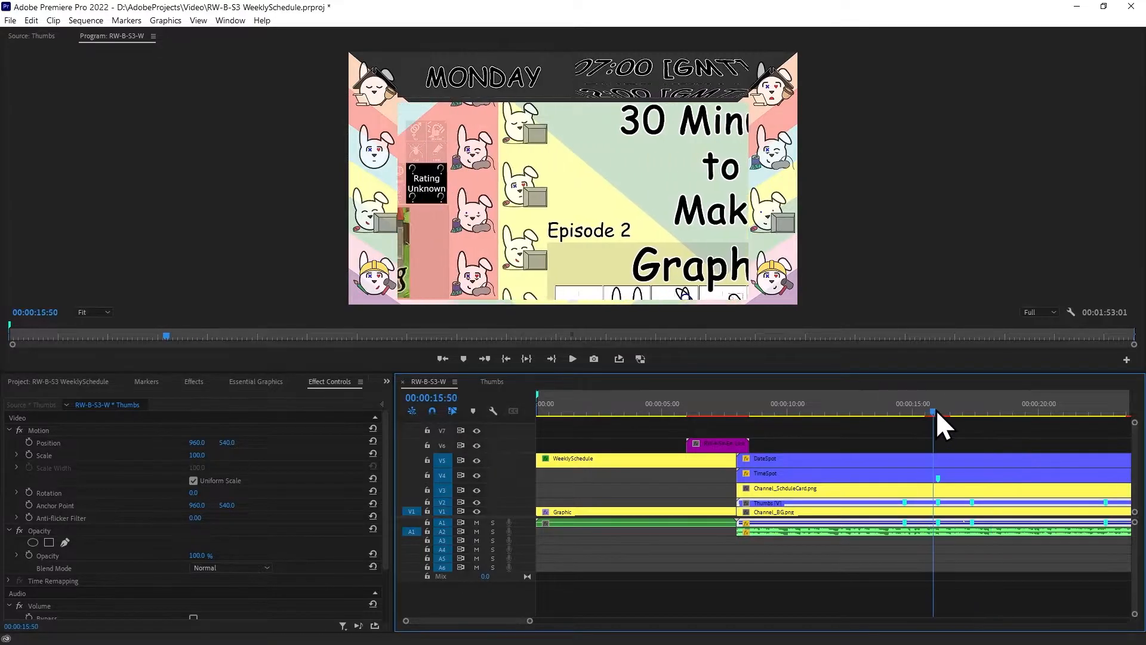
left_click_drag(941, 409, 902, 416)
left_click(492, 382)
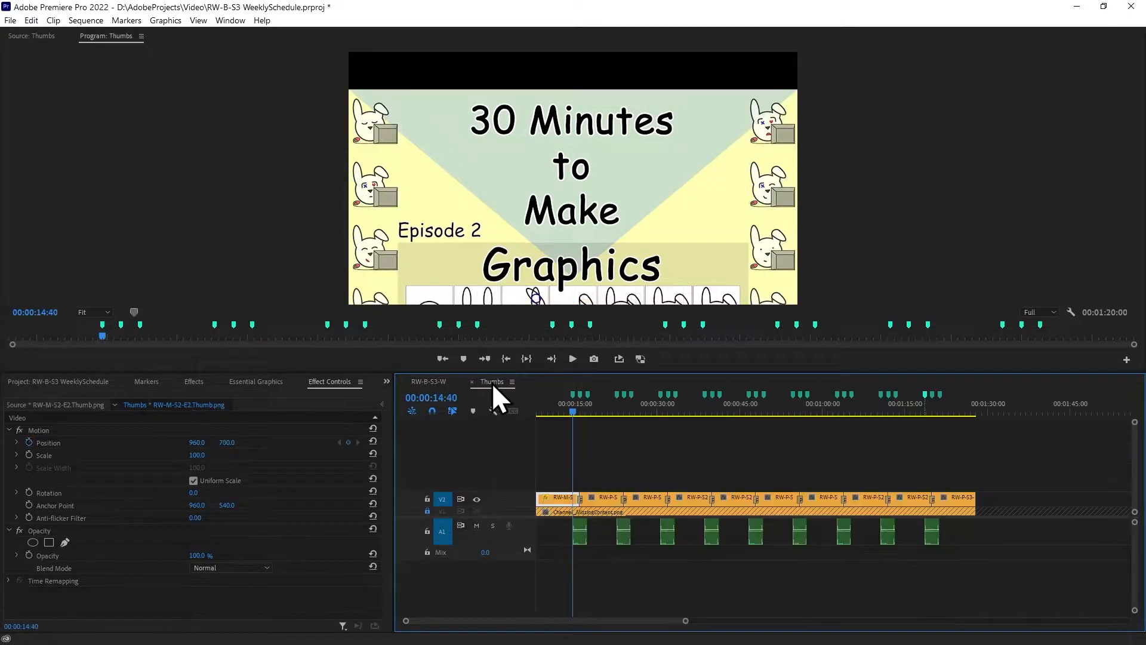
left_click(443, 382)
mouse_move(892, 413)
left_mouse_down()
mouse_move(934, 411)
mouse_move(878, 418)
left_mouse_up()
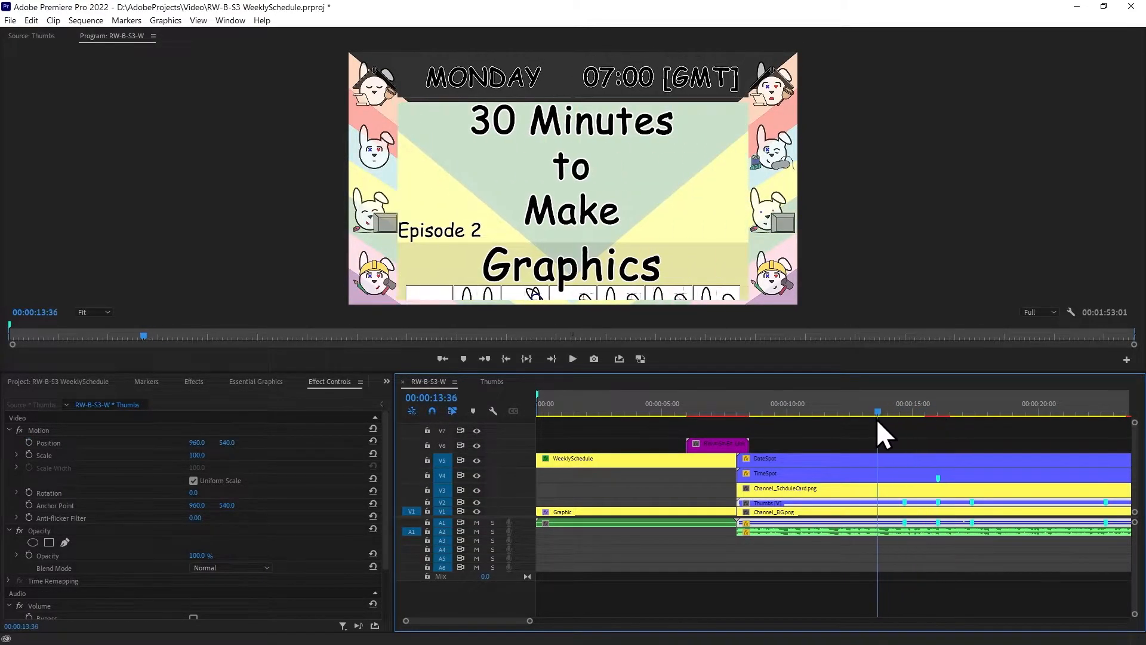
left_click(500, 384)
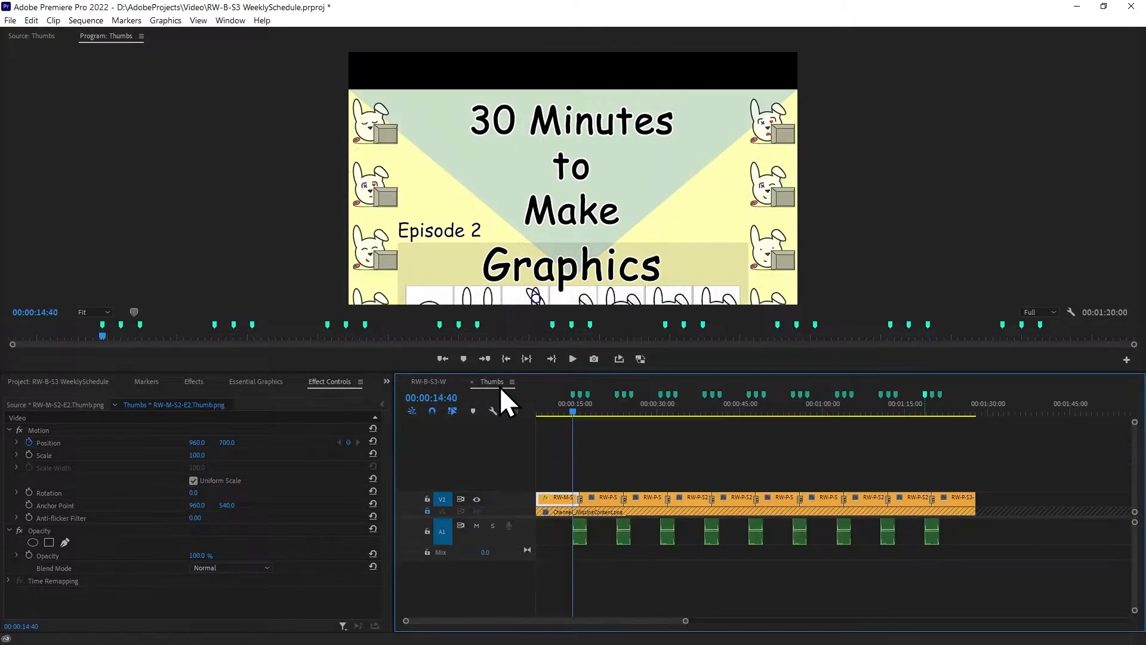
left_click(600, 448)
left_click(428, 381)
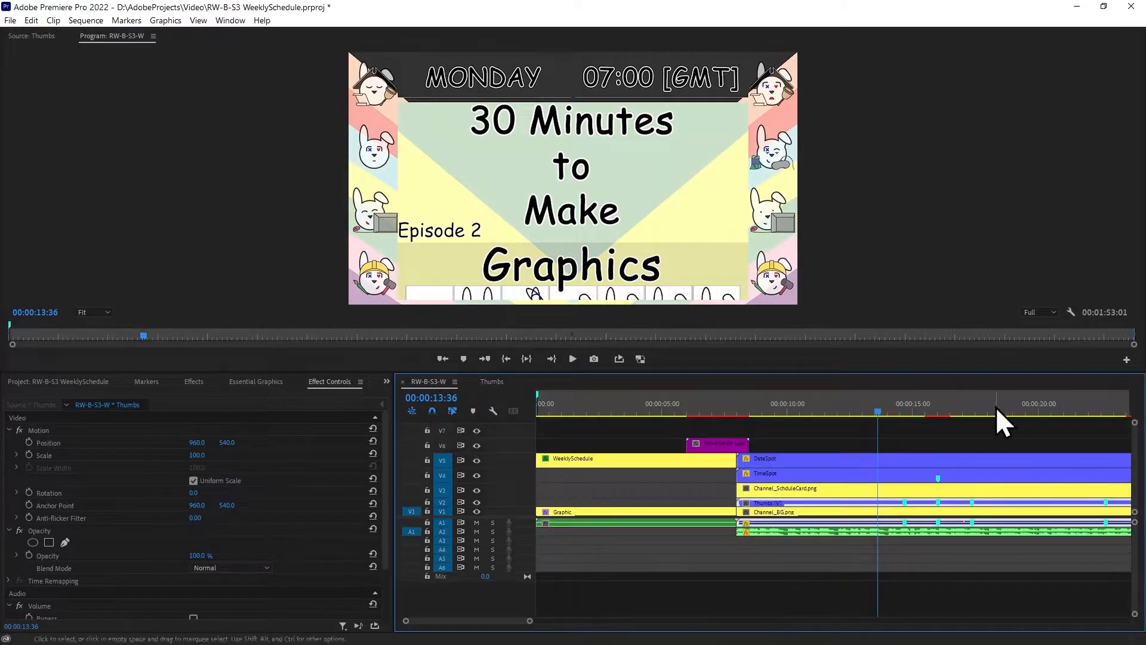
left_click_drag(871, 415, 847, 418)
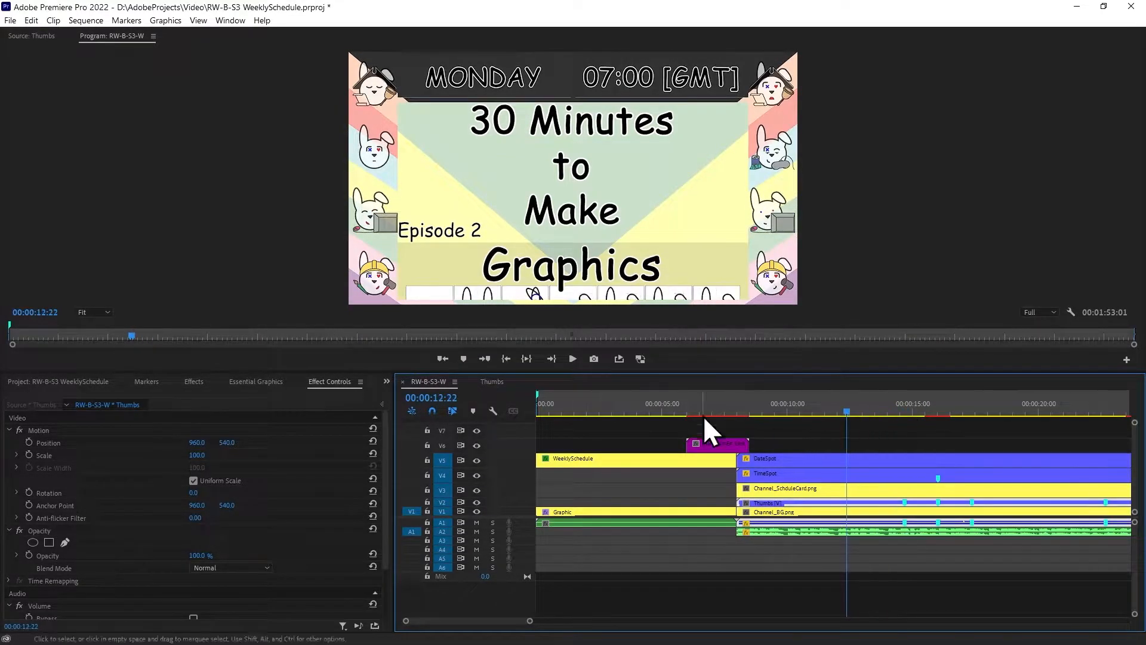
left_click(498, 383)
left_click(425, 383)
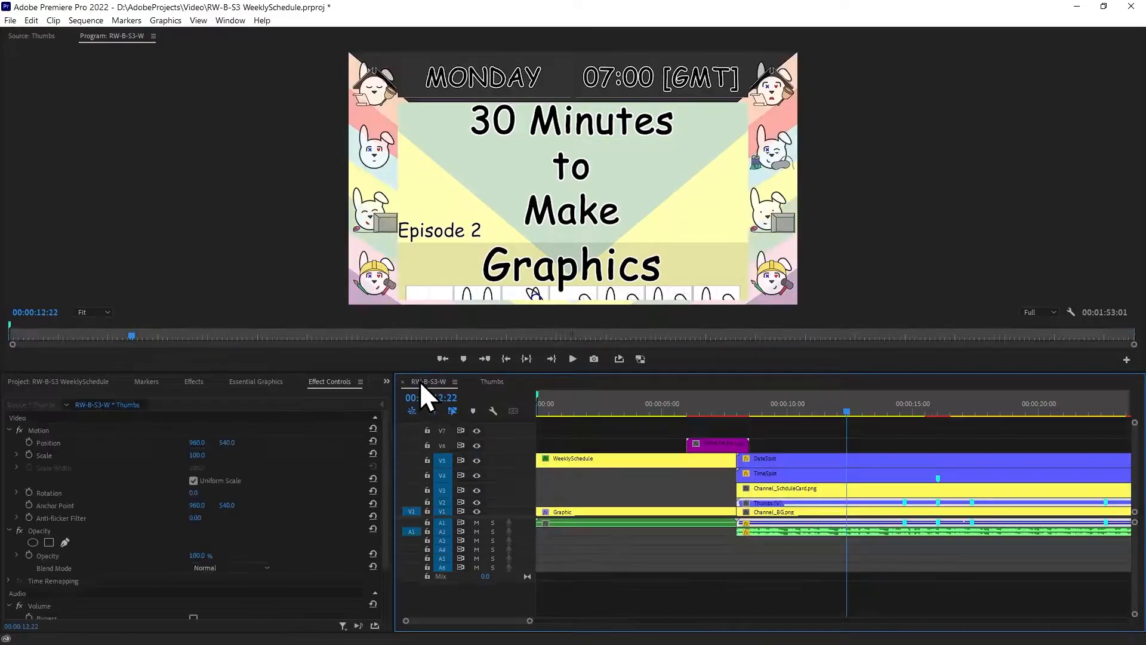
Try a scale of 78 on the nested Thumbs clip in RW-B-S3-W, with the transition at 00:00:15:47 in view
left_click_drag(845, 410, 931, 440)
left_click(838, 446)
left_click(815, 530)
left_click(201, 455)
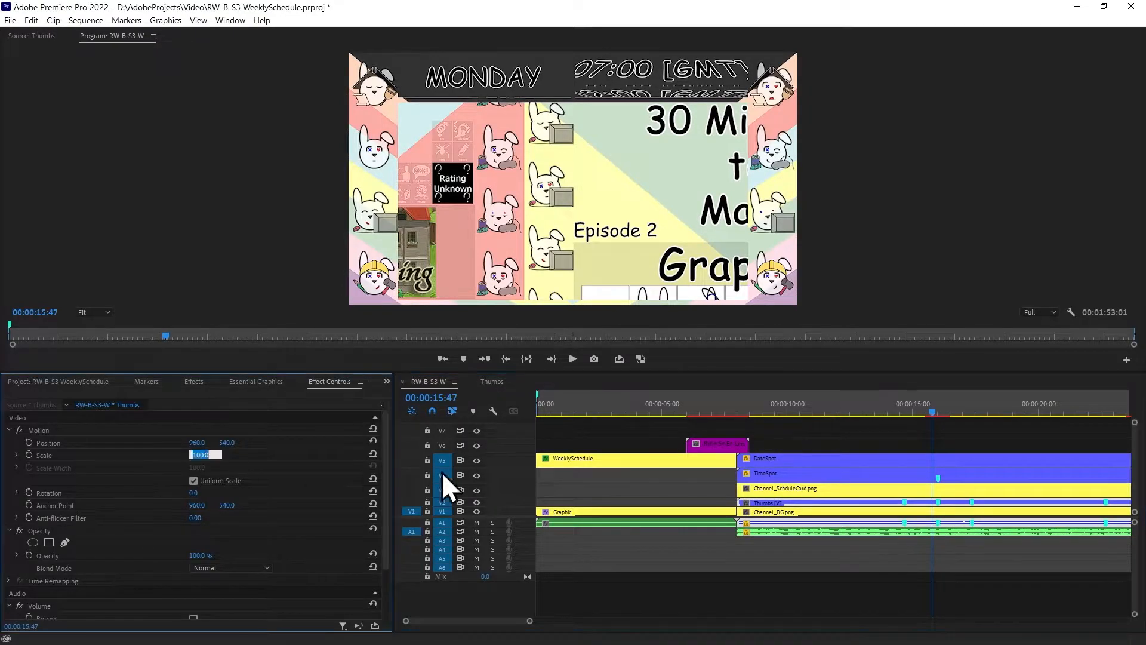
type("78")
key("Return")
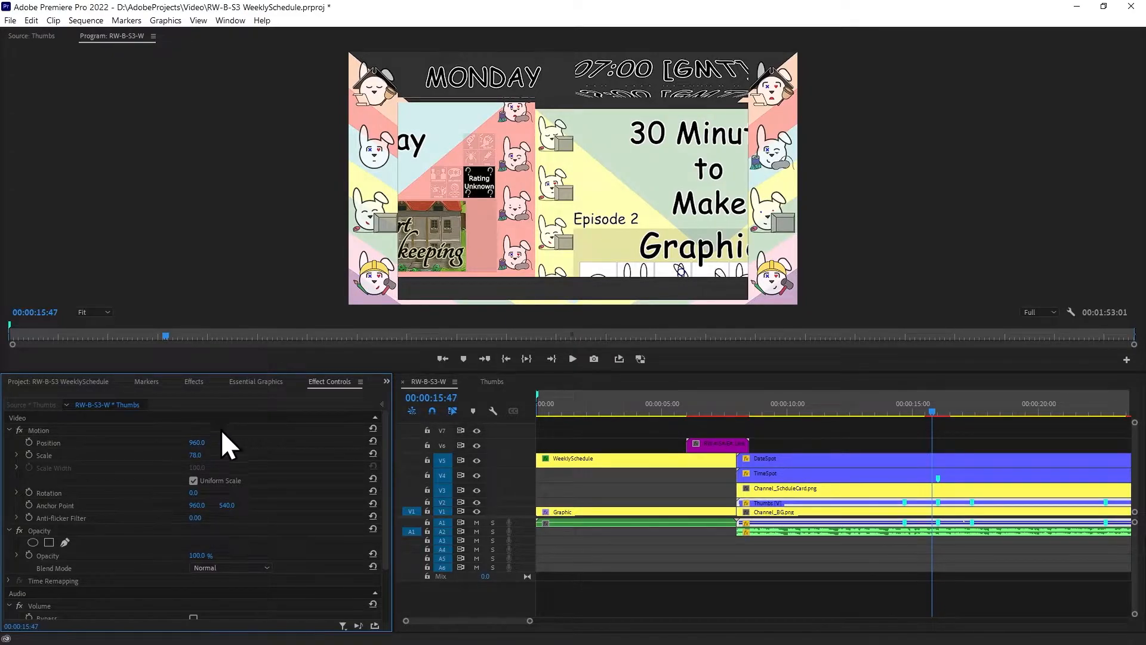
Select the nested Thumbs clip in RW-B-S3-W and compare its framing with the Thumbs sequence
left_click(943, 424)
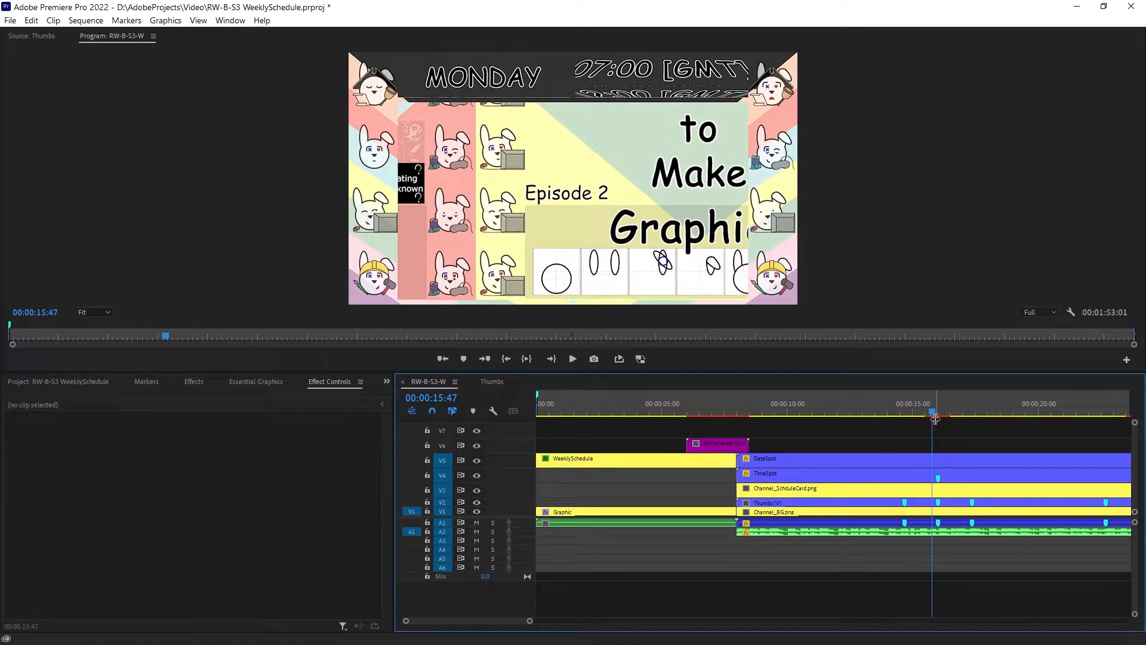
left_click(873, 503)
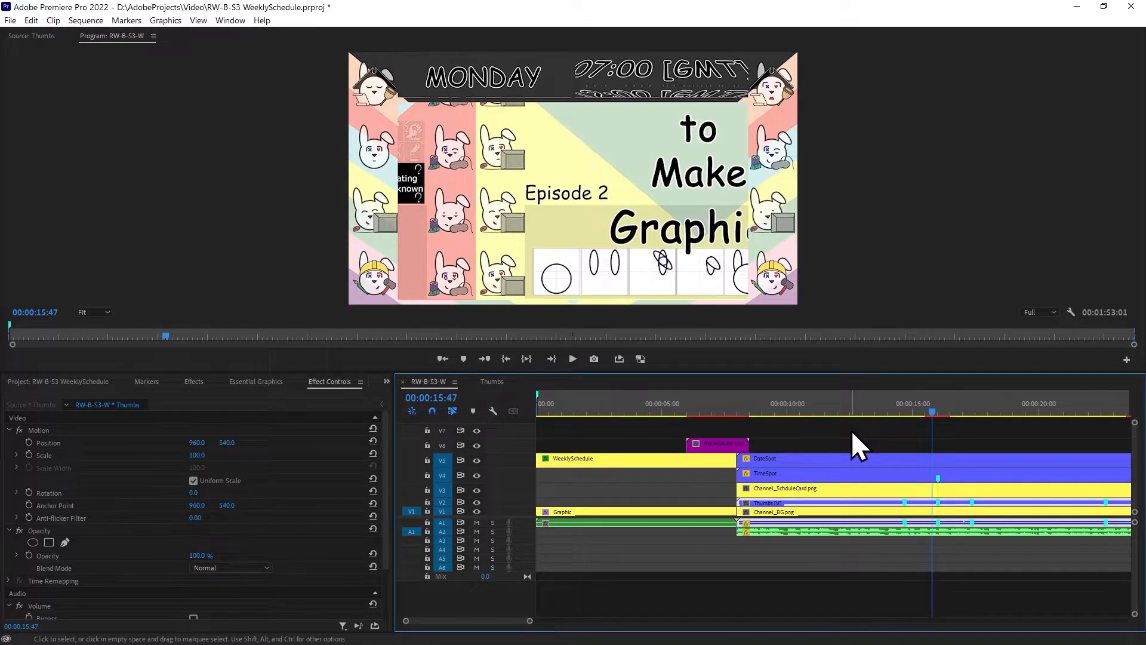
left_click(503, 382)
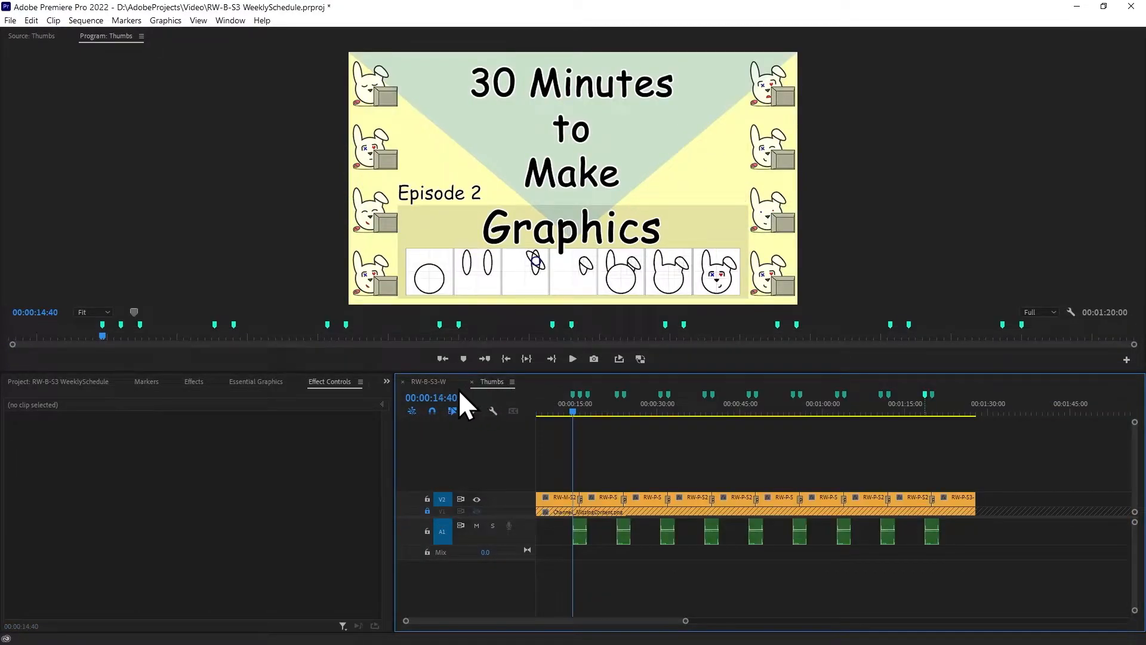
left_click(425, 382)
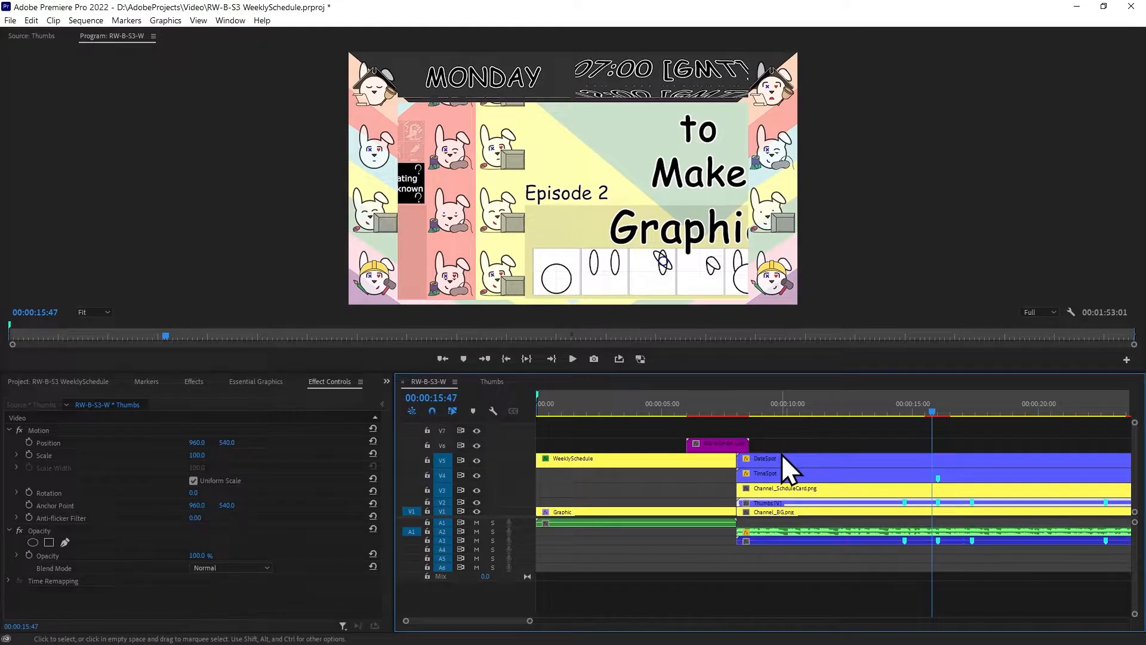
left_click(758, 503)
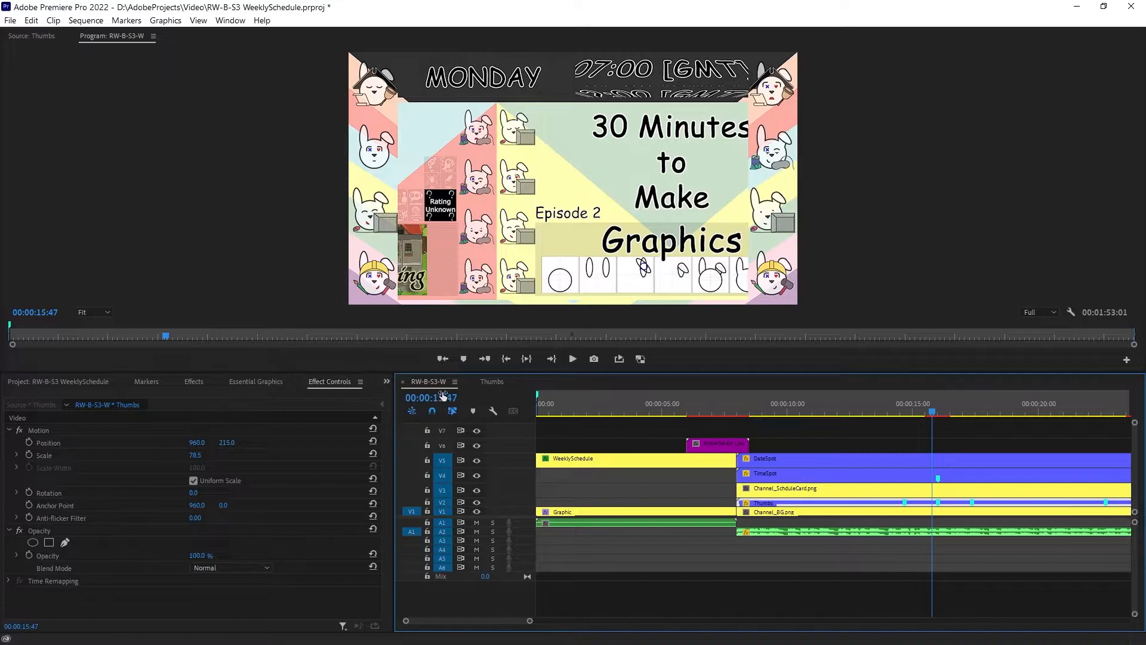
left_click(492, 382)
left_click(424, 382)
Replace the nested clip in RW-B-S3-W with the Thumbs sequence from the project at 00:00:08:00, video on V2 and audio on A1
left_click(44, 381)
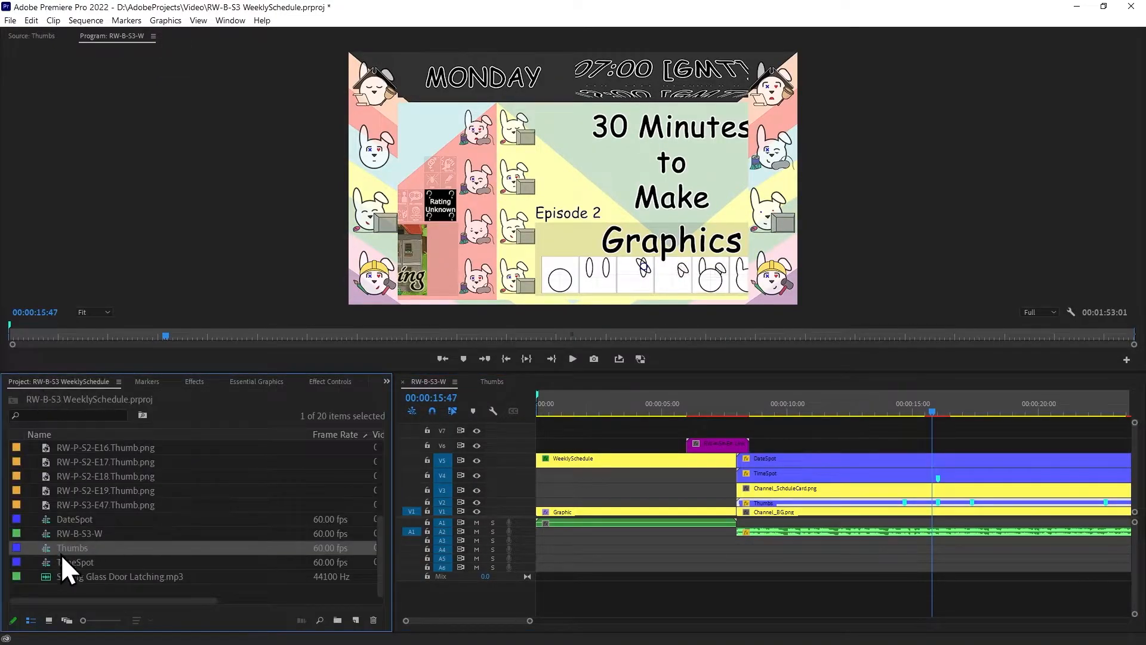
left_click_drag(261, 547, 752, 532)
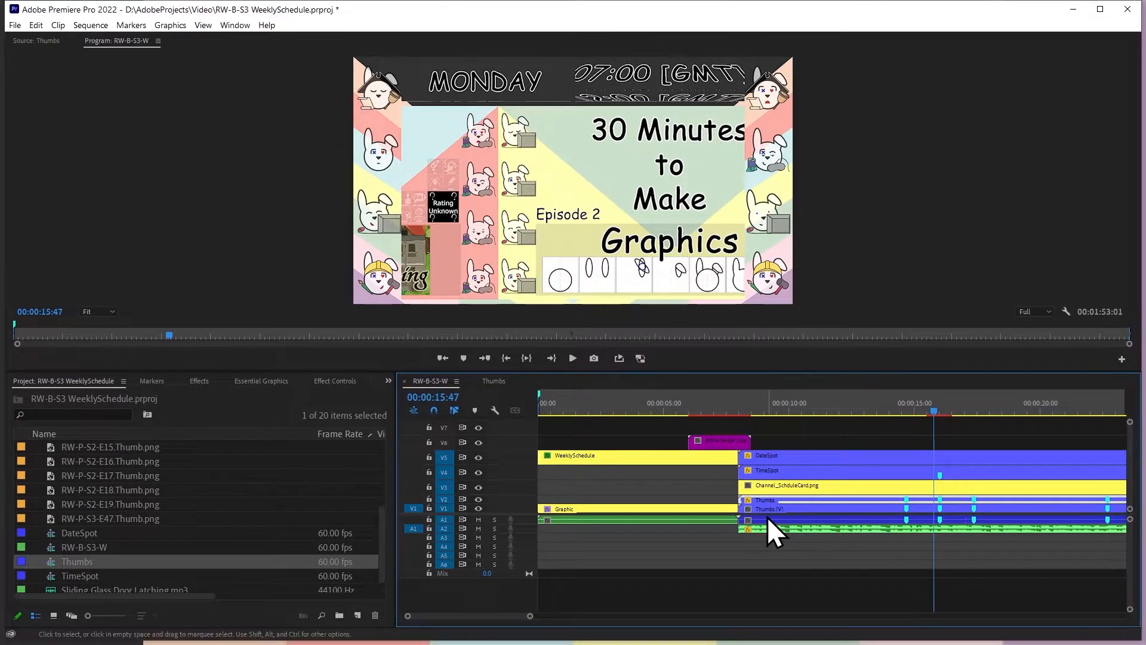
key("ctrl+z")
left_click_drag(80, 562, 740, 502)
left_click_drag(785, 544, 790, 524)
key("Down")
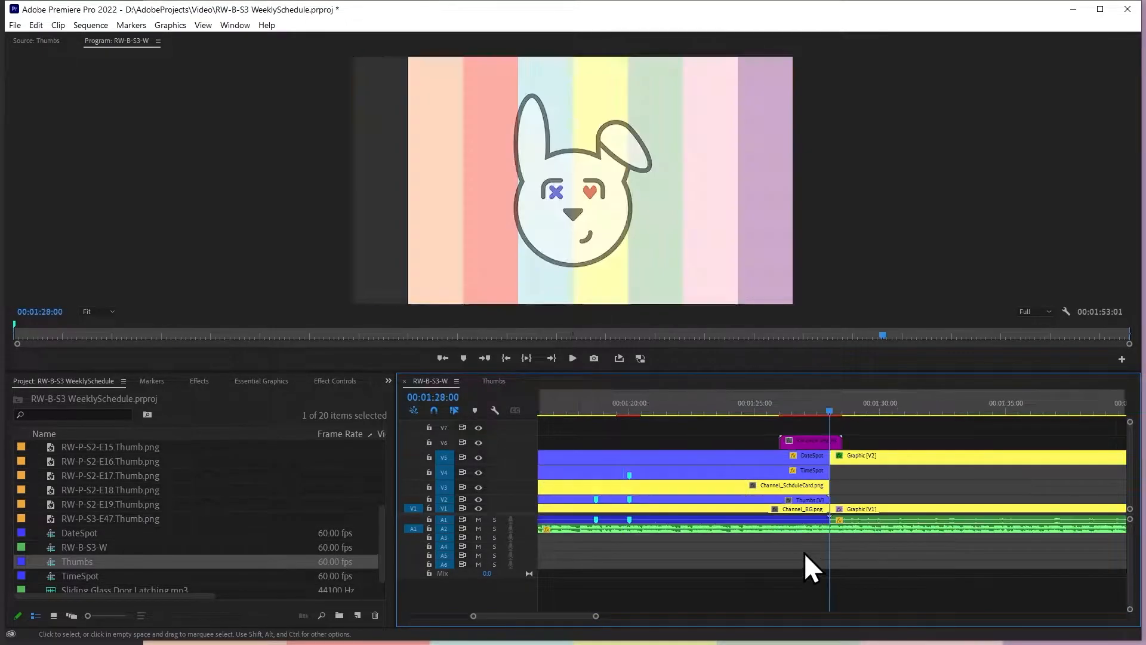
key("Up")
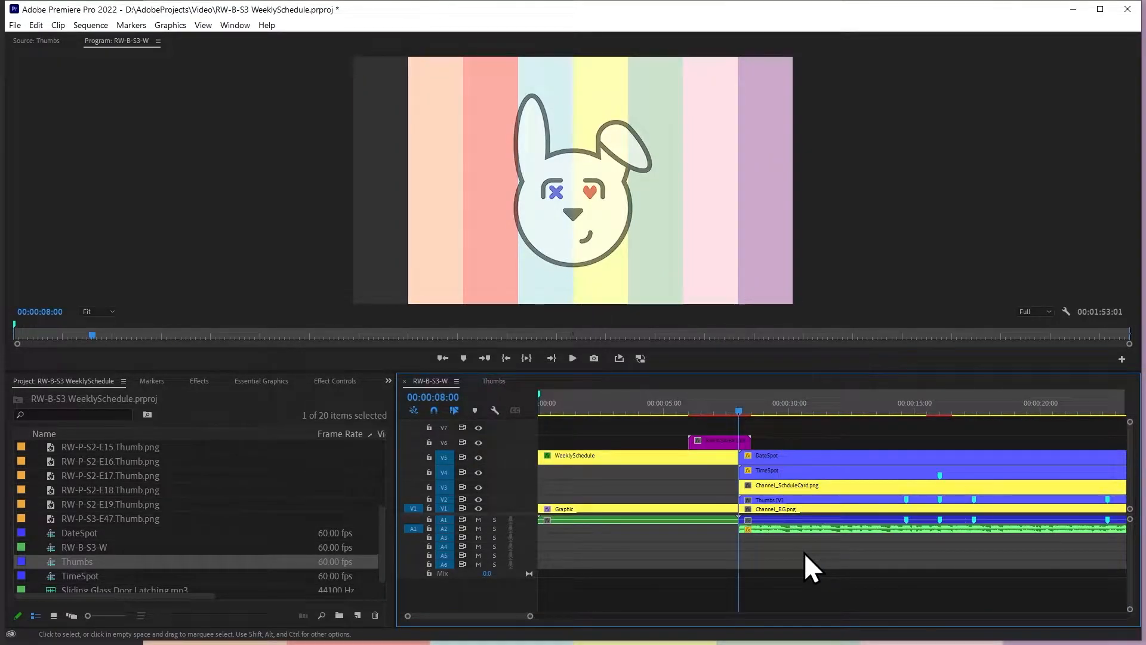
Set the new nested Thumbs clip's vertical position to 215 and its scale to 78.5
left_click(763, 502)
left_click(333, 381)
left_click(204, 442)
key("Tab")
type("215")
key("Tab")
type("78")
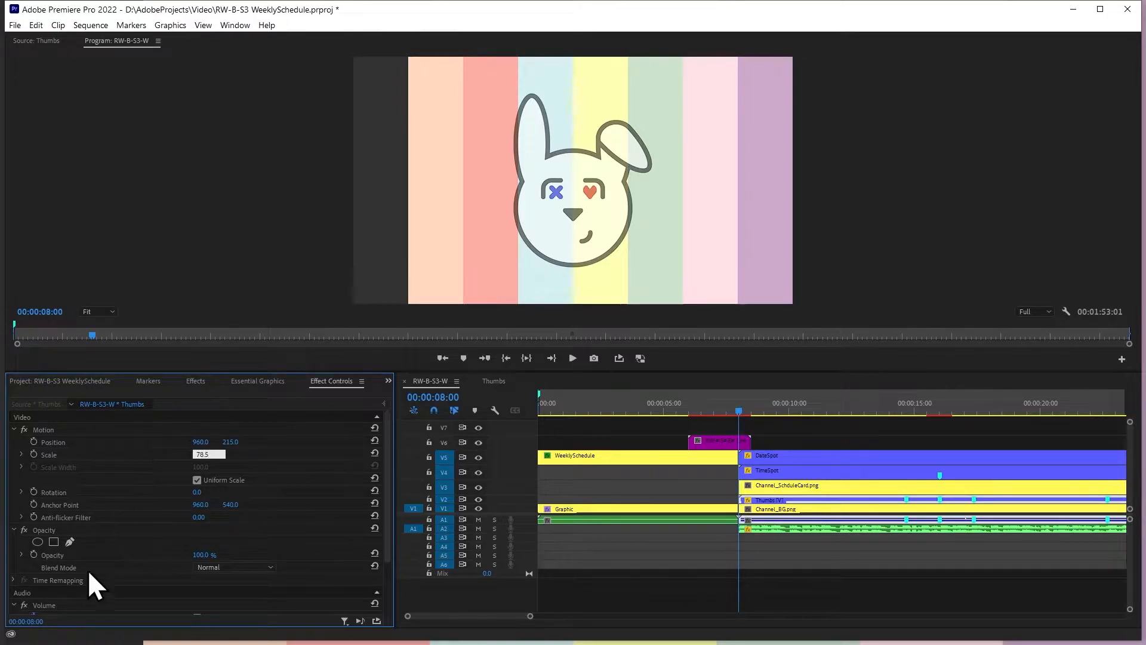
Set the nested Thumbs clip's audio volume level to -10 dB
scroll(65, 567, "down", 2)
left_click(198, 594)
type("-10")
key("Return")
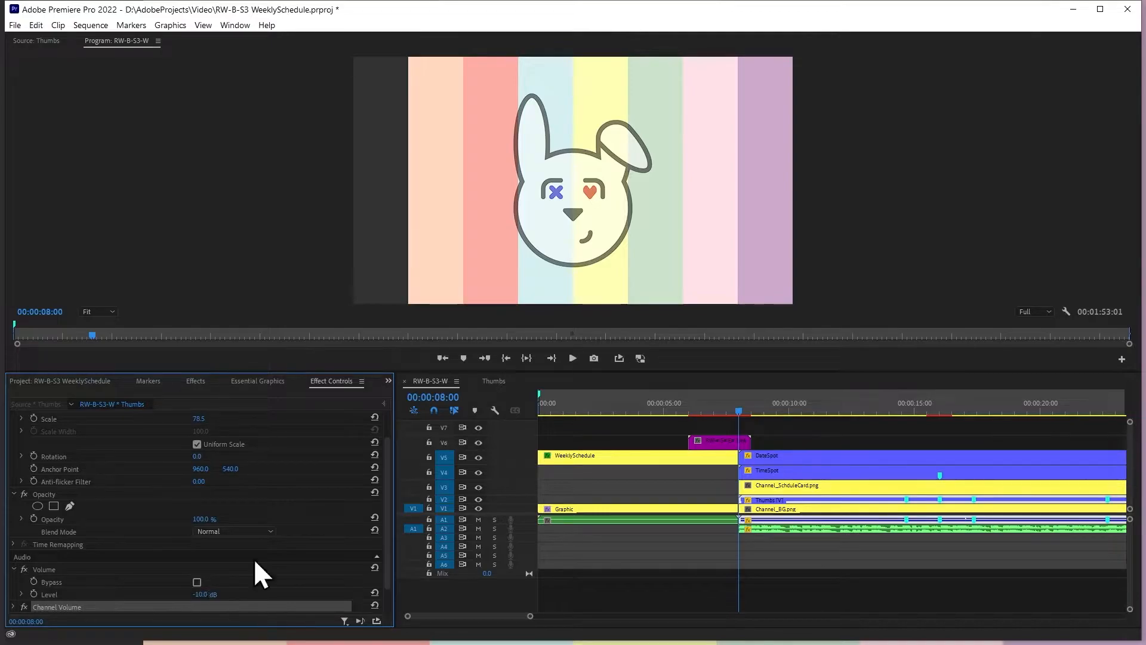
Play RW-B-S3-W through the first thumbnail transition to check the thumbnail's framing
left_click(906, 406)
key("space")
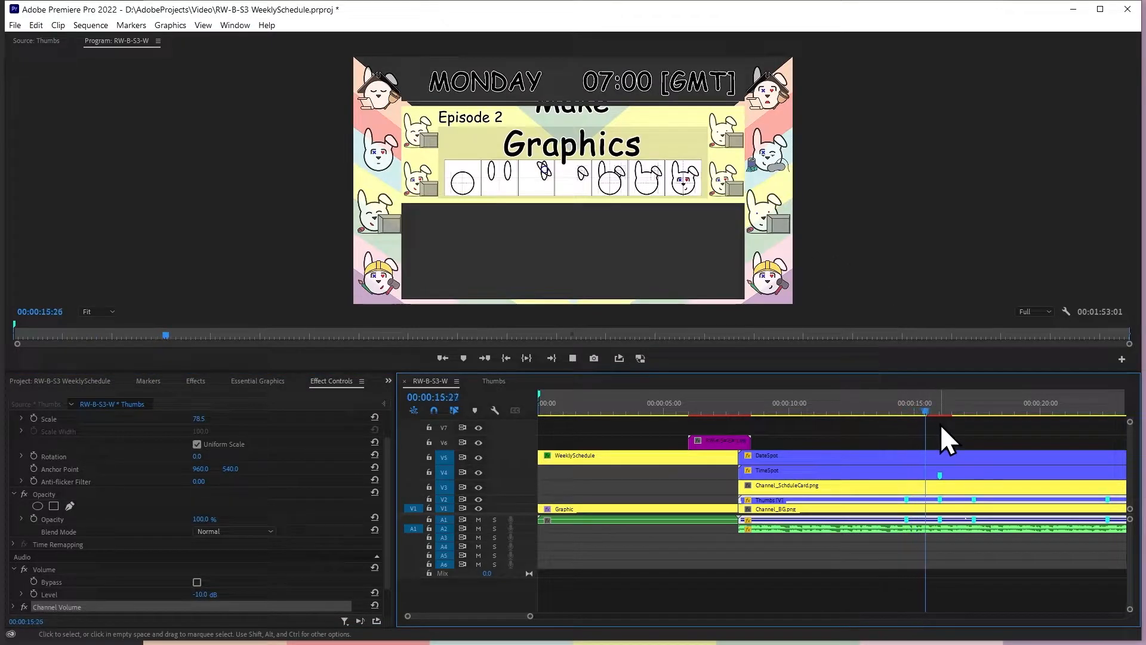
key("space")
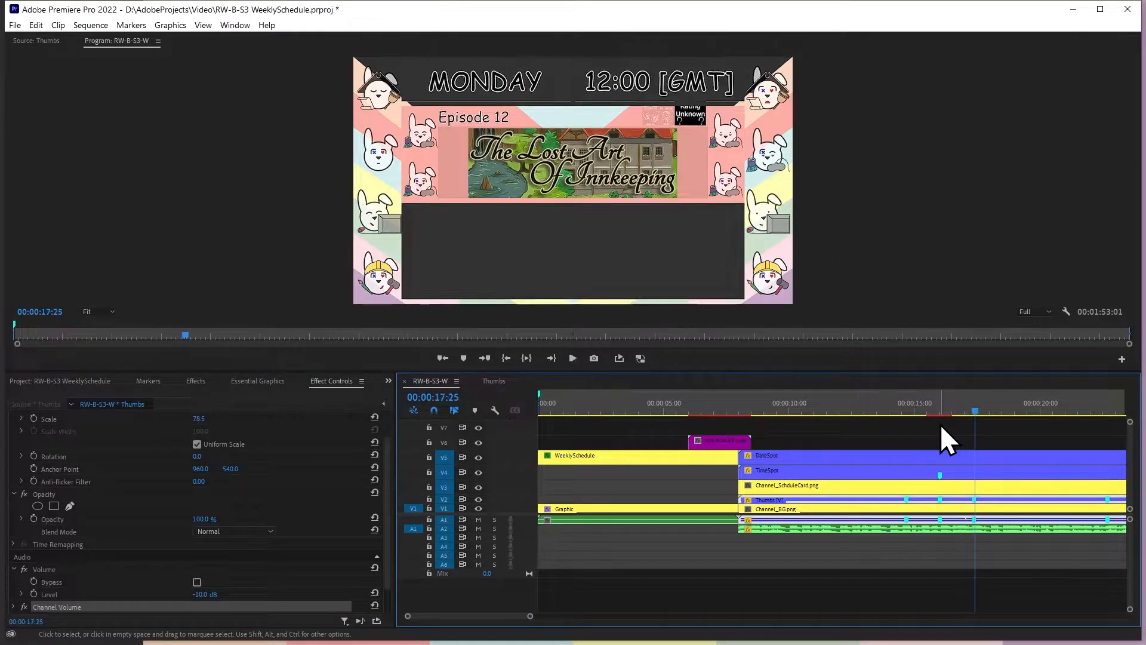
Set the vertical anchor point of the nested Thumbs clip to 0, with the playhead at 00:00:12:09
left_click(844, 508)
left_click(929, 425)
left_click(861, 411)
left_click_drag(861, 410, 843, 411)
left_click(816, 501)
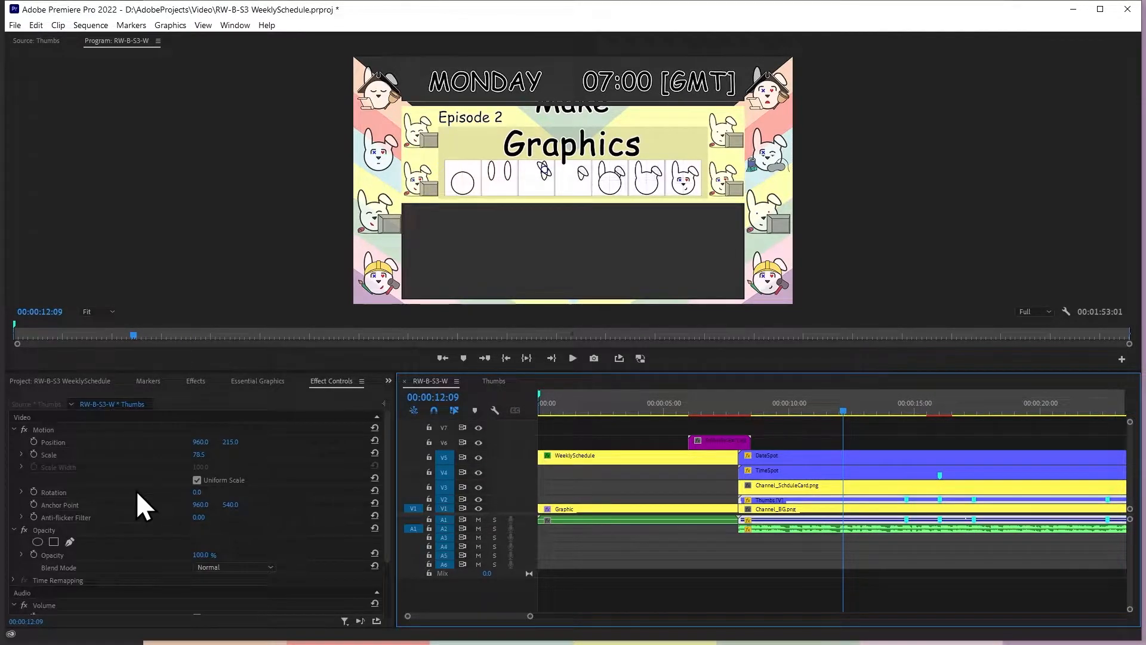
left_click(200, 504)
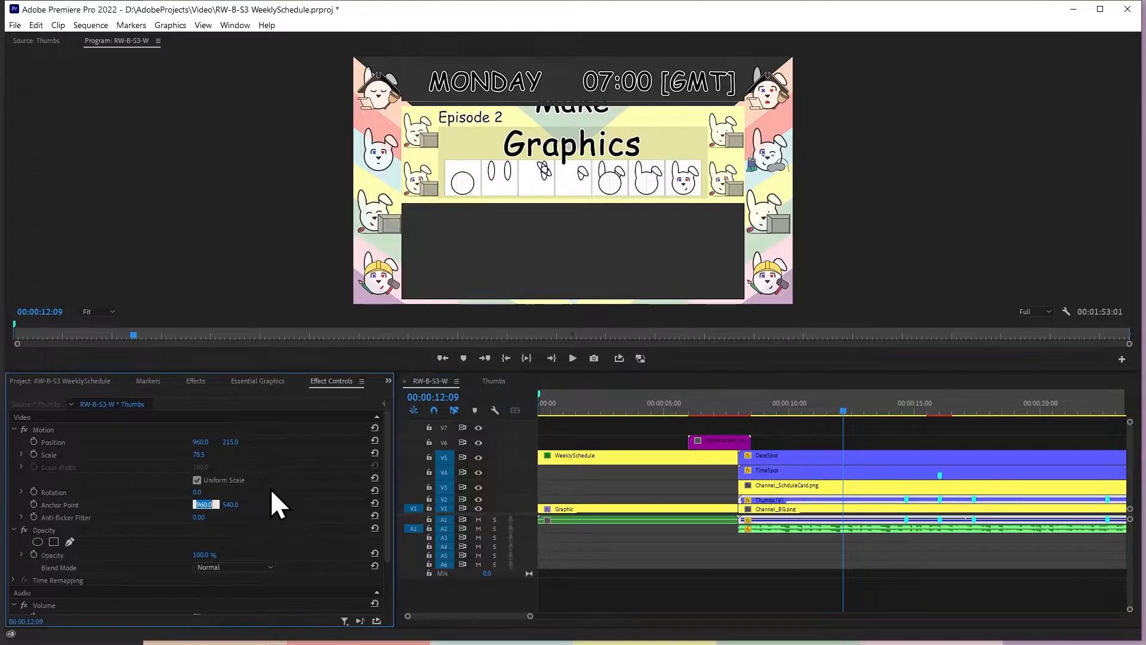
key("Tab")
type("0")
key("Return")
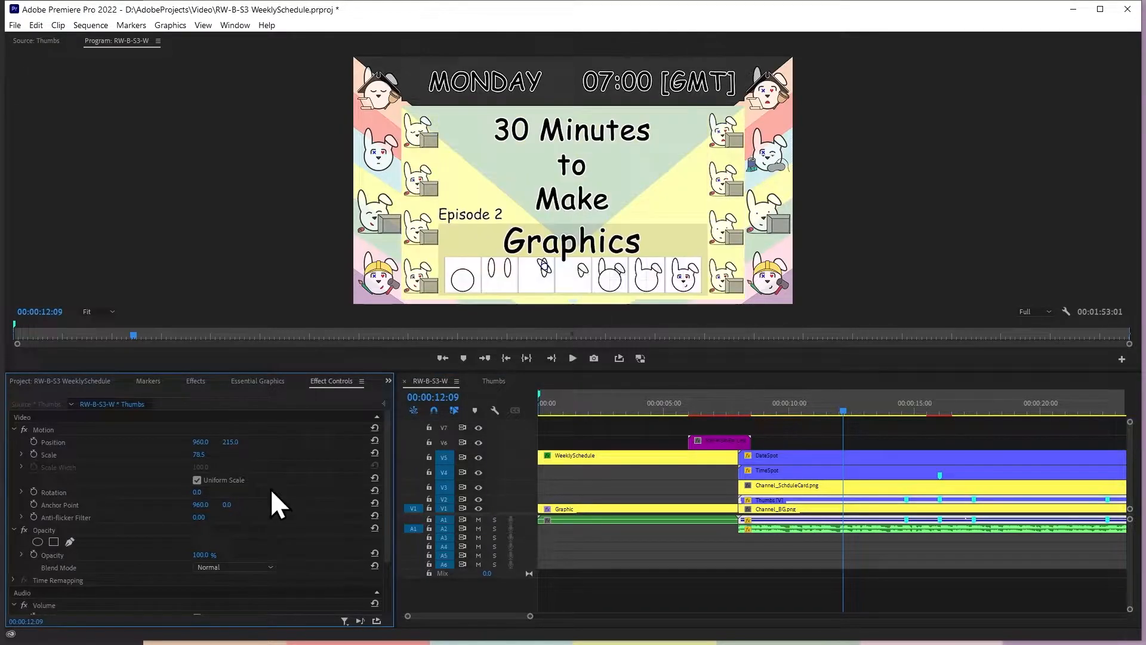
Play RW-B-S3-W up to the first transition and compare it with the frame at 00:00:15:22 in Thumbs
key("space")
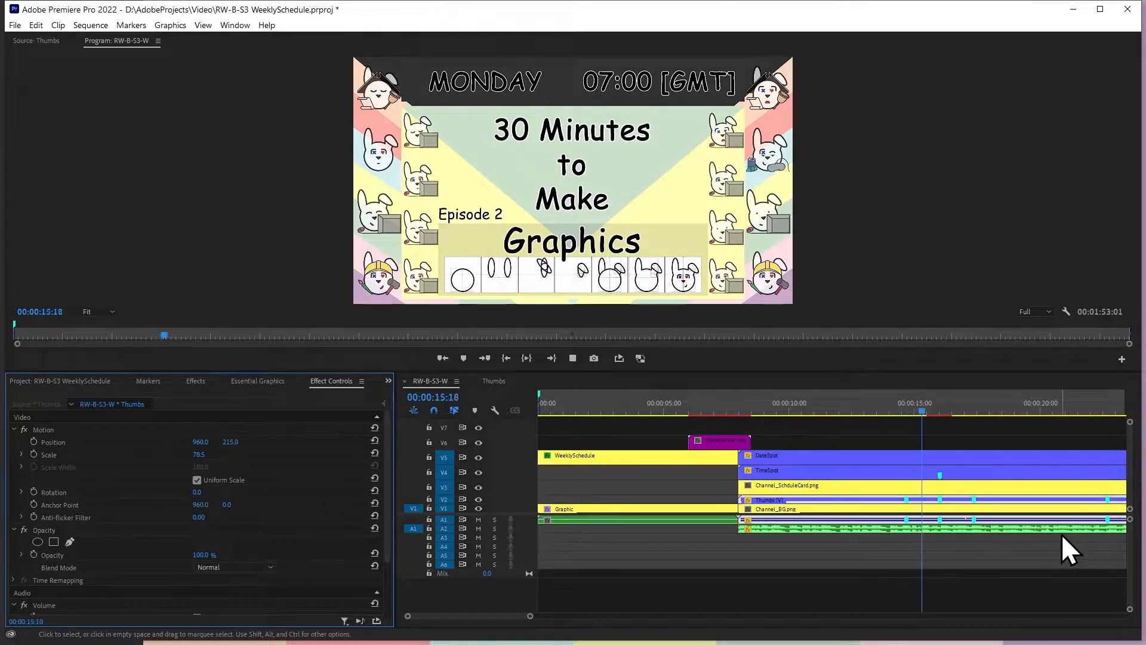
key("space")
left_click(493, 381)
left_click(572, 409)
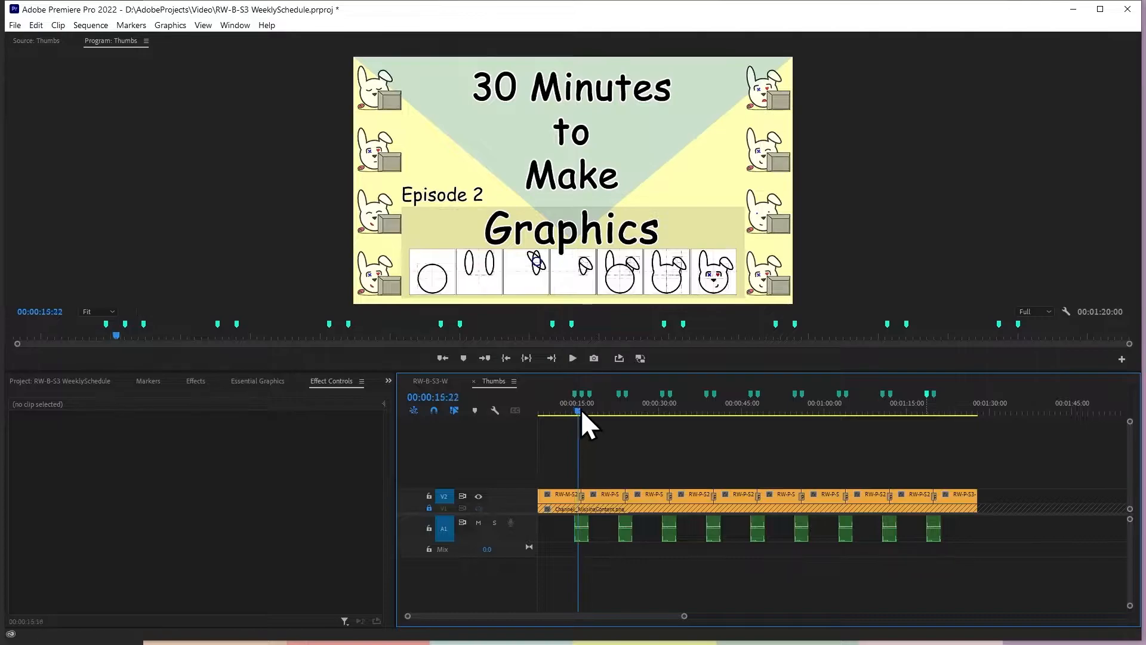
left_click(421, 381)
Save the project and play RW-B-S3-W through the first thumbnail transition
key("ctrl+s")
left_click(894, 400)
key("space")
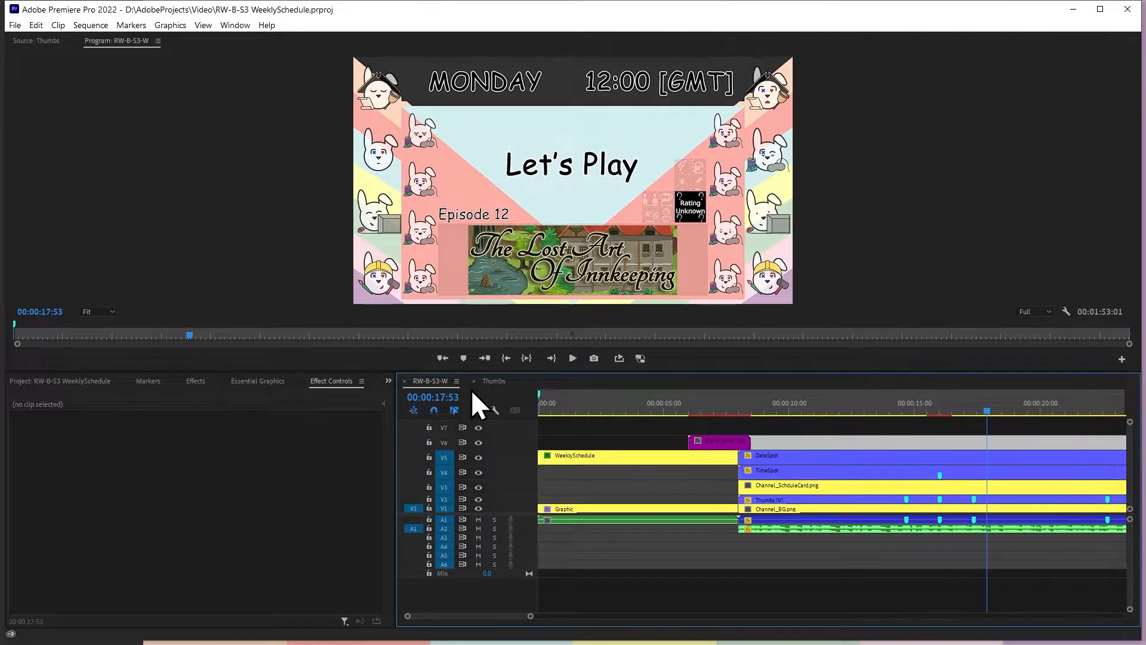
In the Thumbs sequence, enable Position keyframing for the first thumbnail clip at the 00:00:14:40 marker
left_click(494, 381)
key("Up")
key("Up")
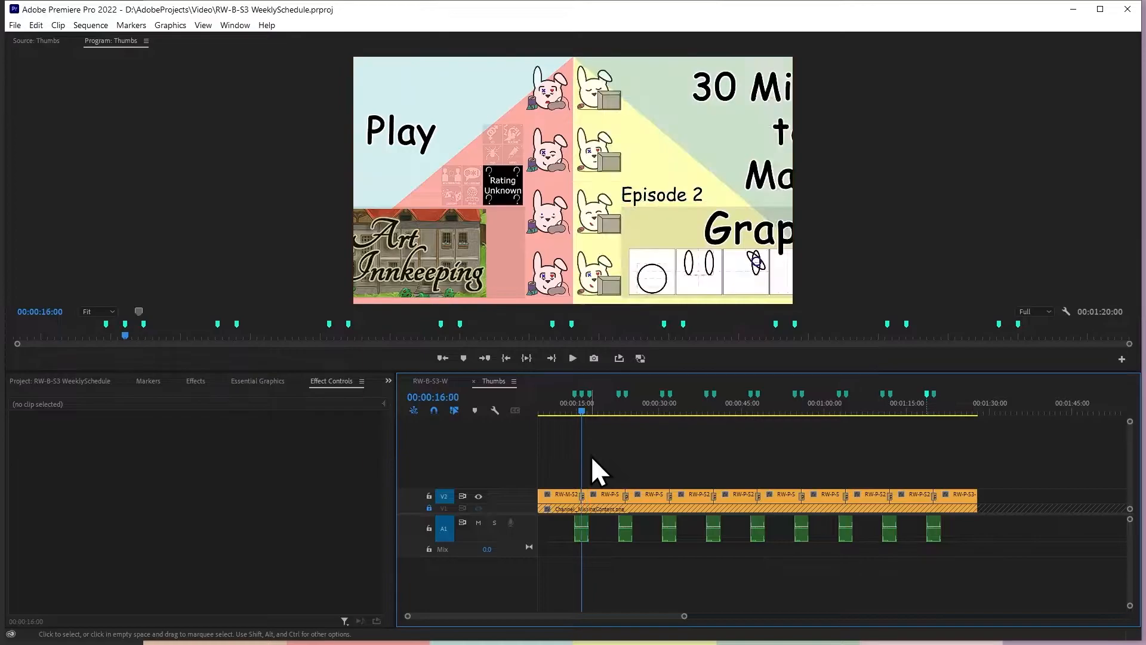
left_click(574, 495)
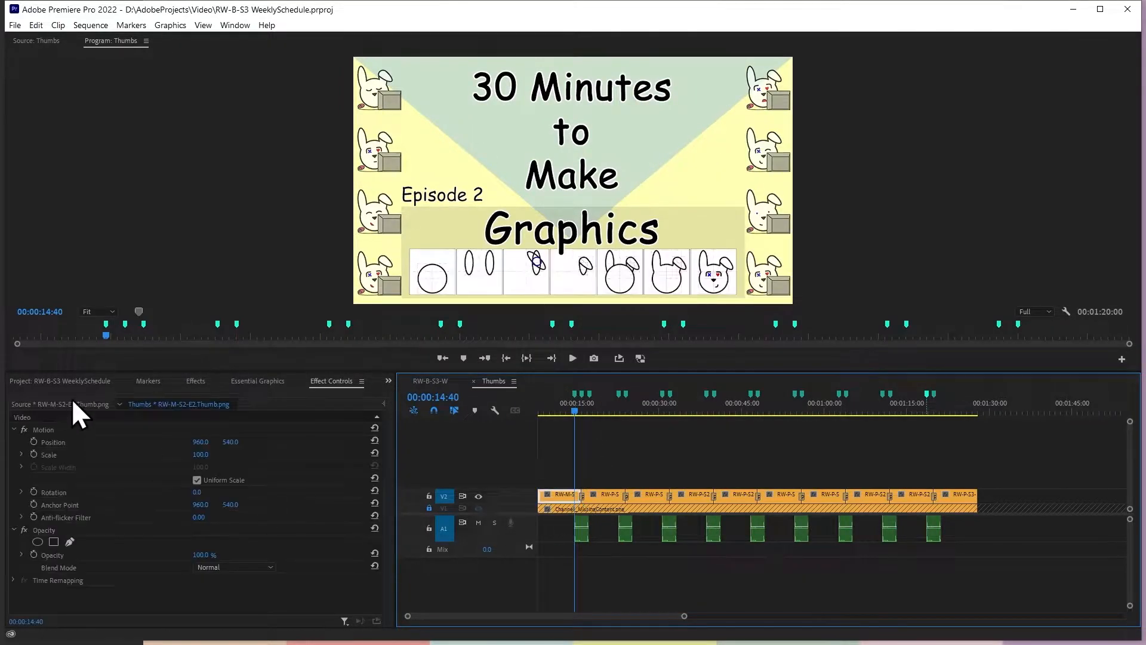
left_click(34, 443)
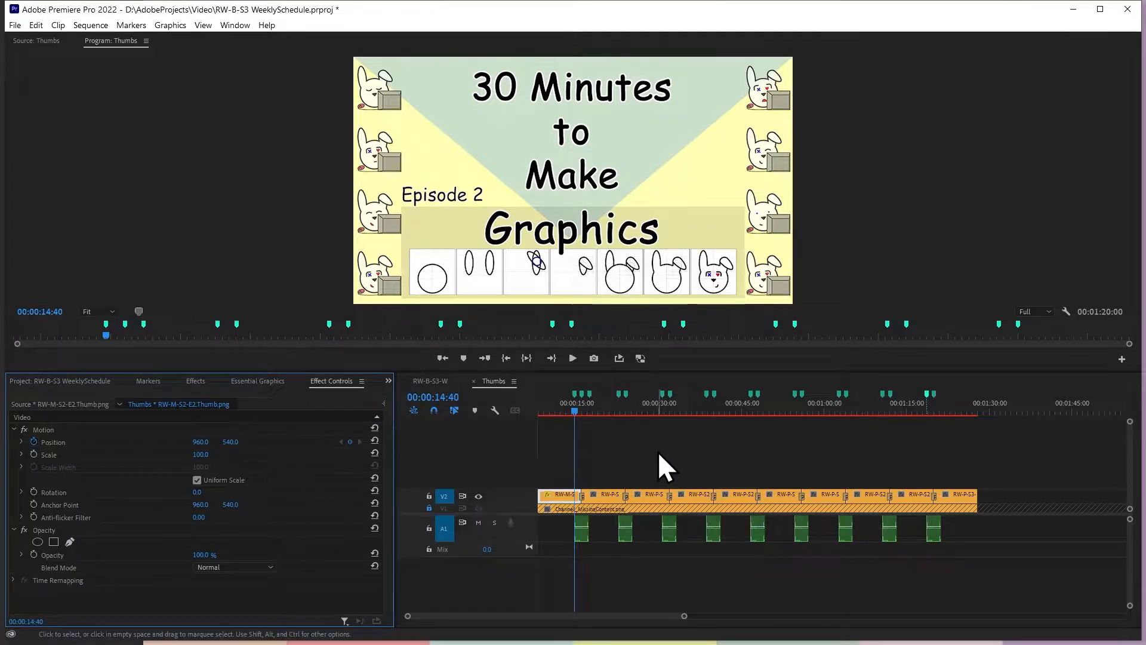
Review the list of Thumbs sequence markers, comparing the last ones with those at 00:00:14:40 and 00:00:16:00
left_click(778, 586)
left_click_drag(684, 616, 540, 615)
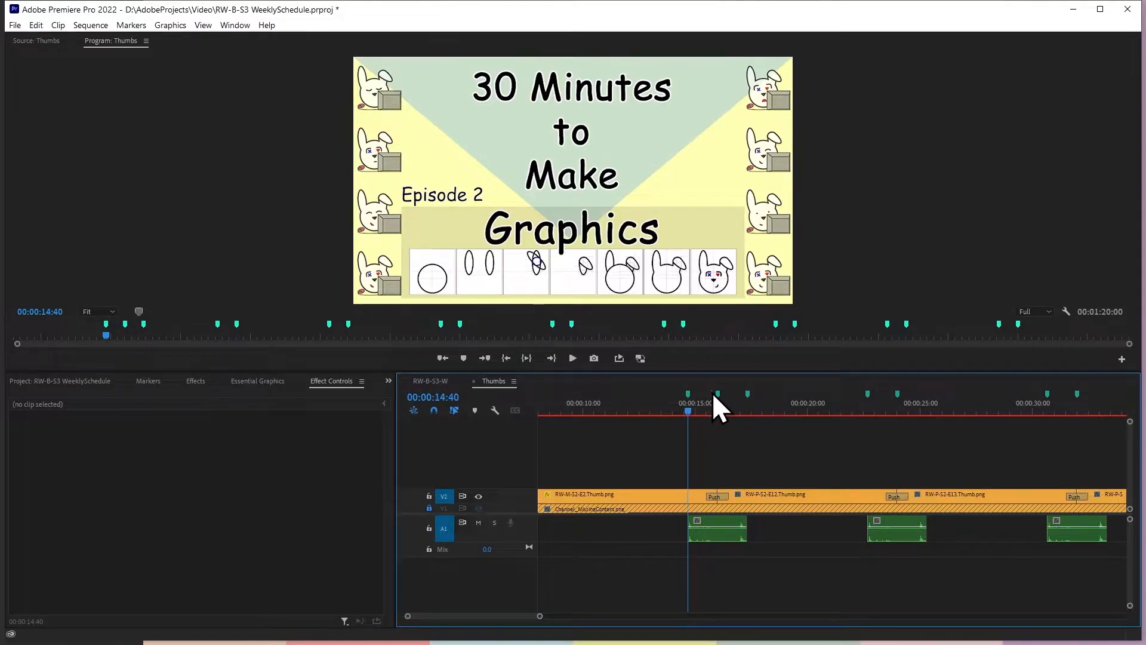
left_click(149, 381)
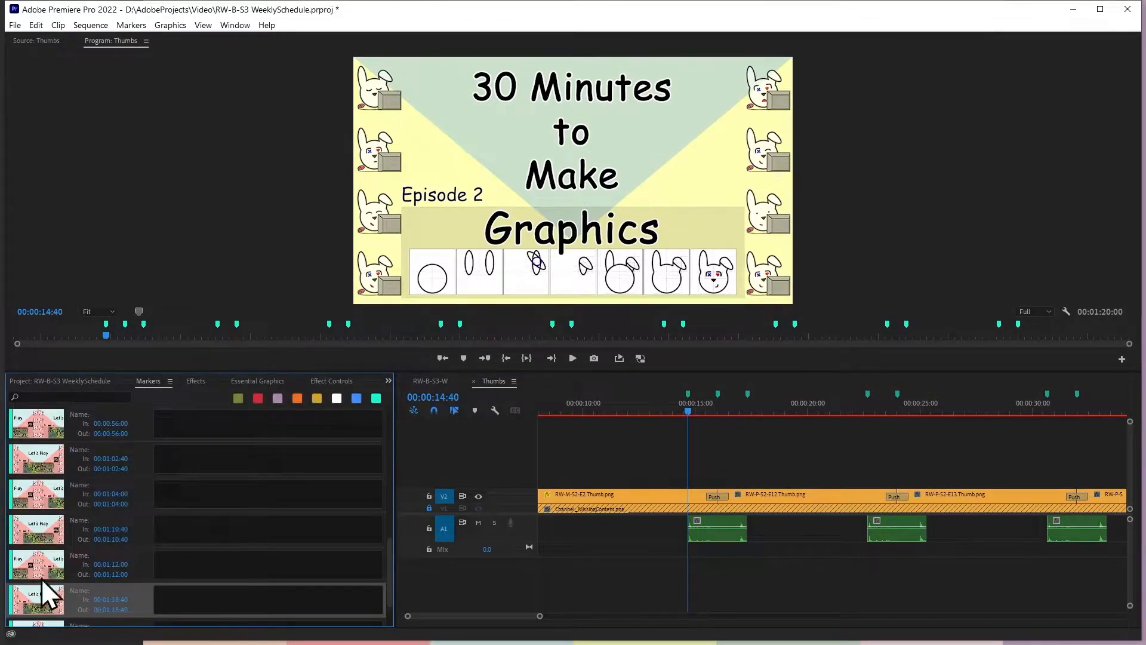
scroll(156, 597, "down", 1)
left_click(145, 536)
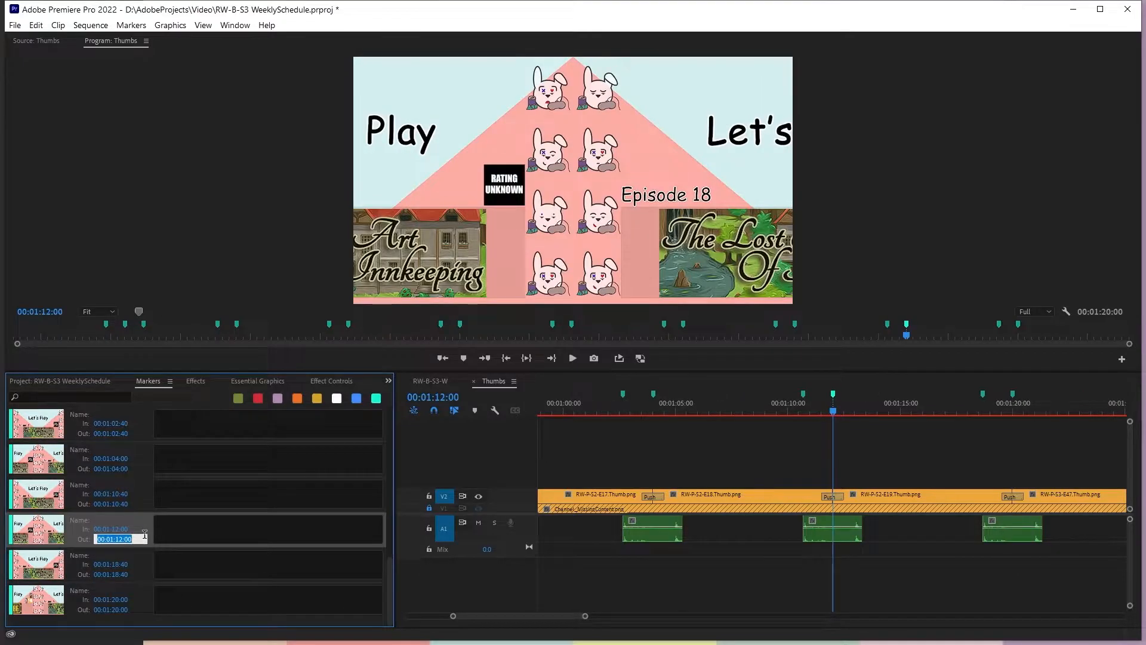
left_click(145, 552)
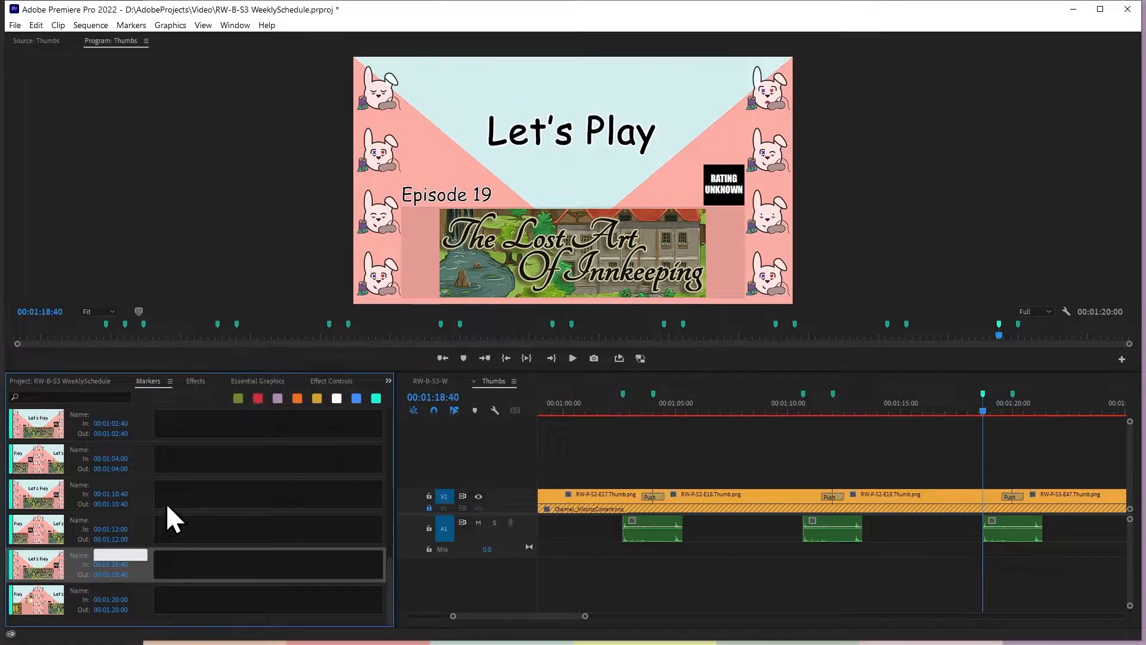
scroll(156, 477, "up", 5)
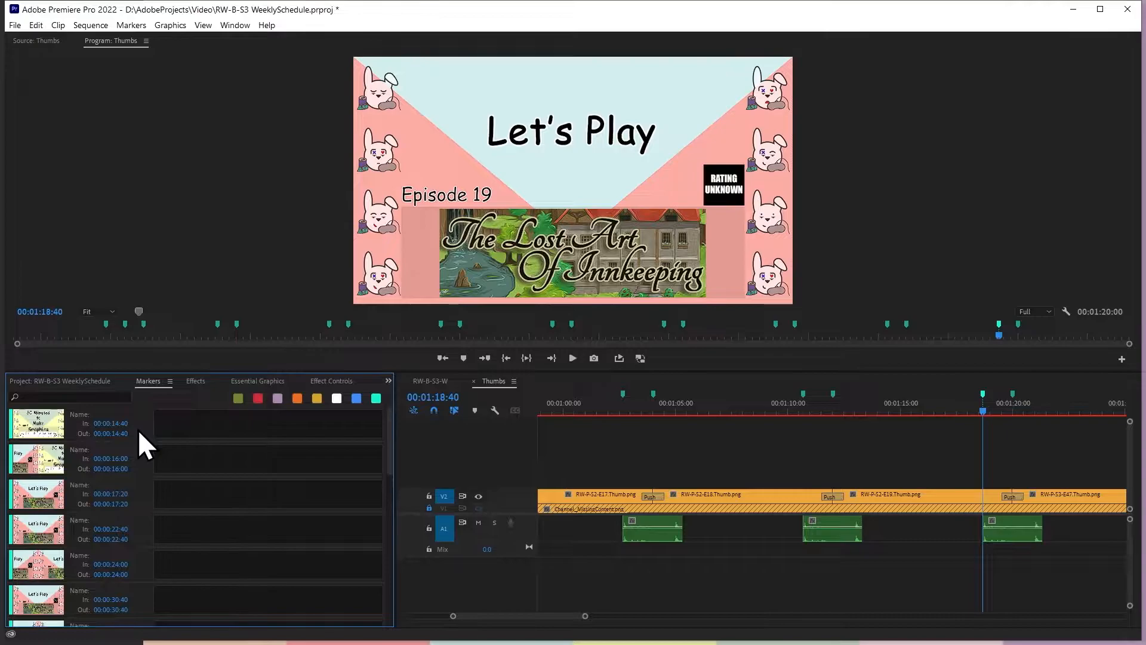
left_click(83, 432)
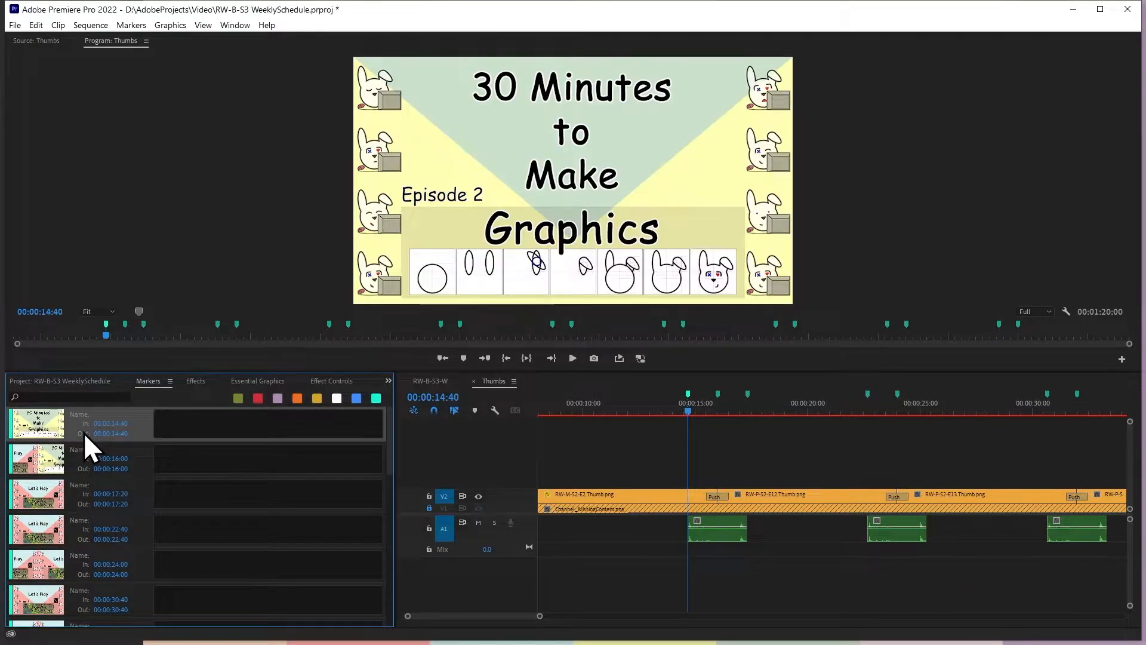
left_click(138, 453)
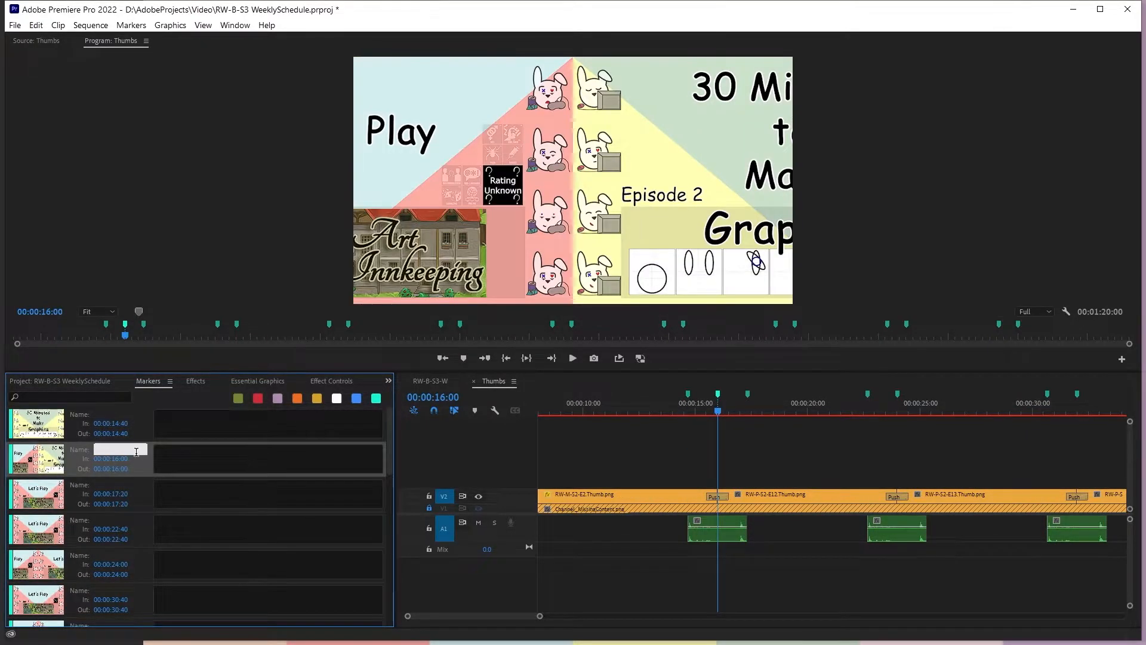
left_click(78, 434)
left_click(83, 456)
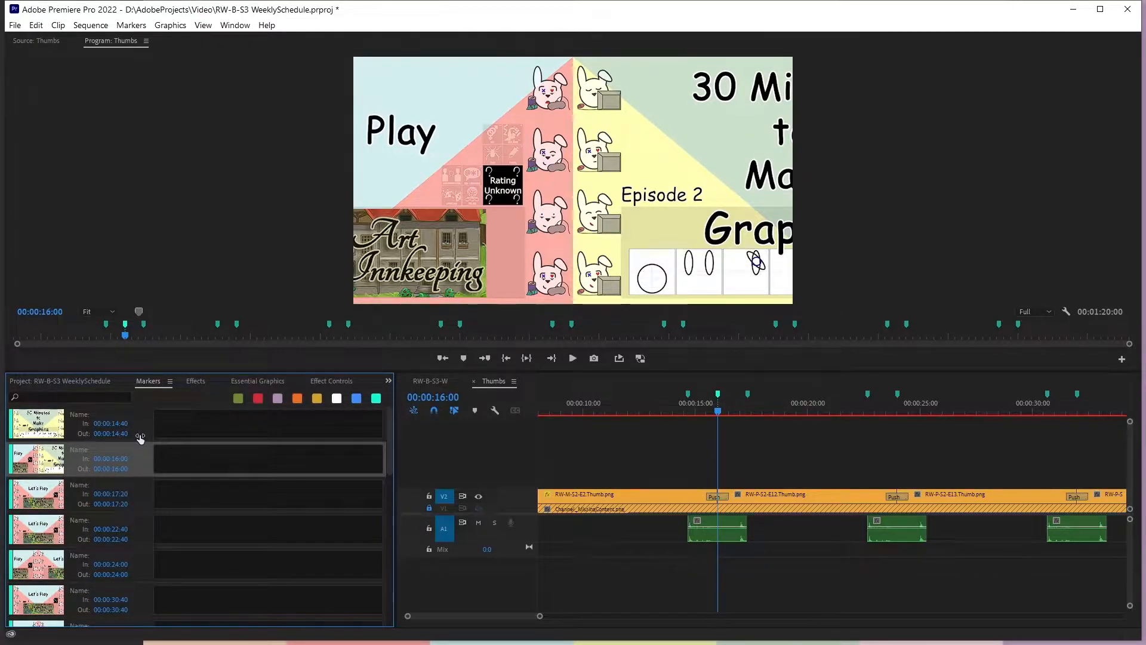
Inspect the first Push transition around the 00:00:16:00 marker, checking its start, end and duration
left_click(738, 456)
key("Up")
type("+100")
key("Return")
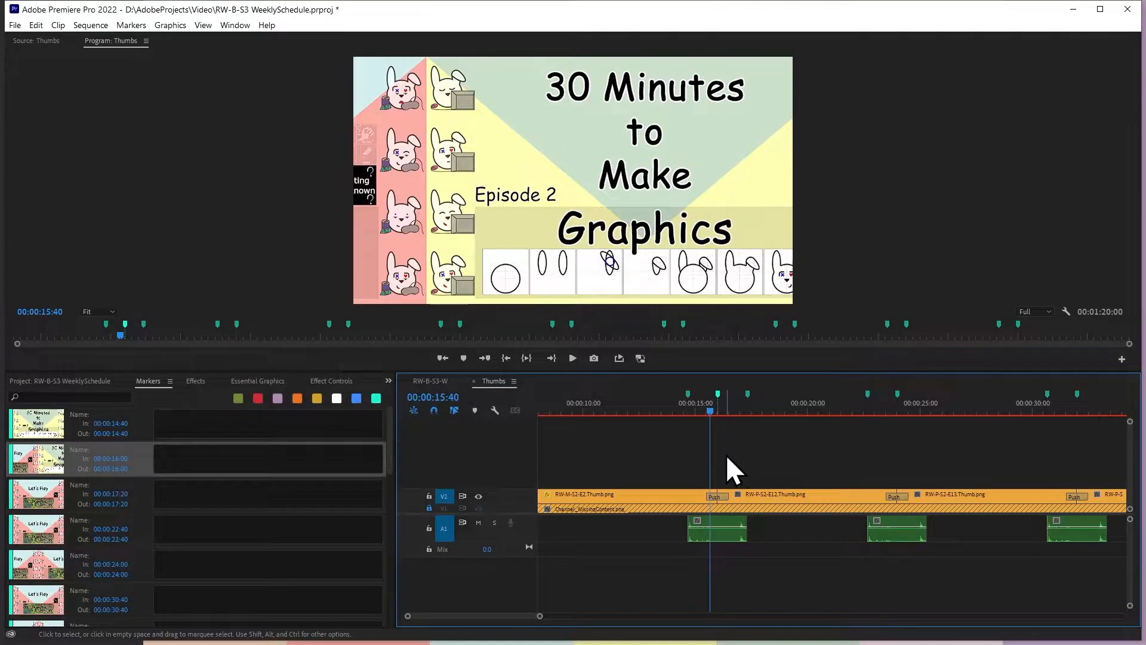
left_click(736, 531)
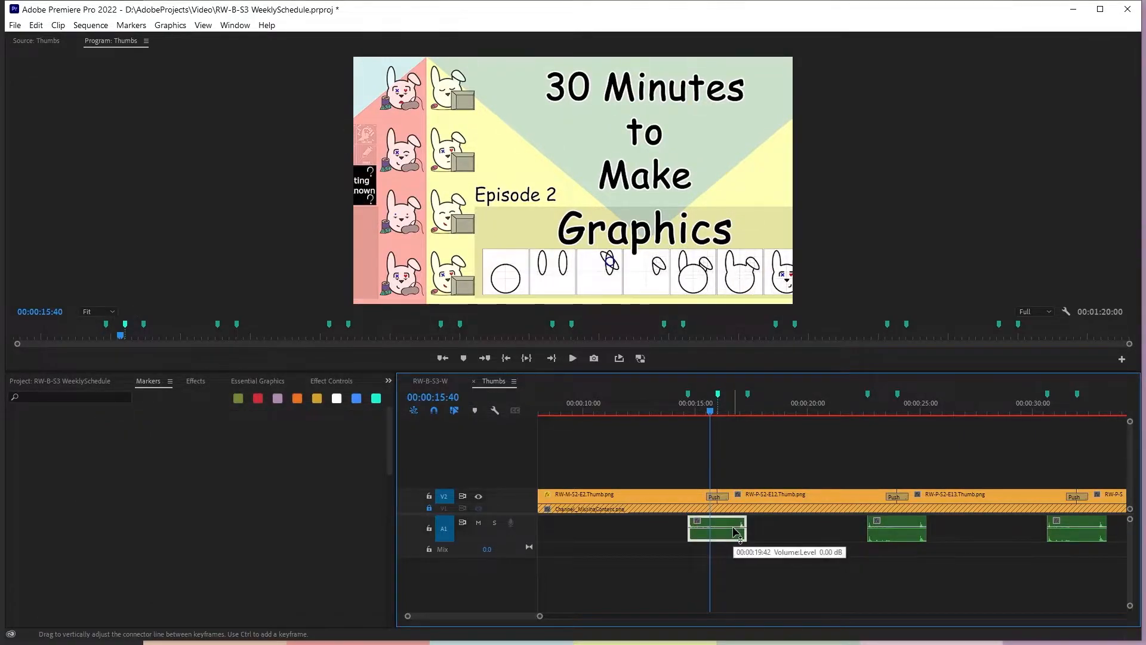
left_click(731, 468)
key("Up")
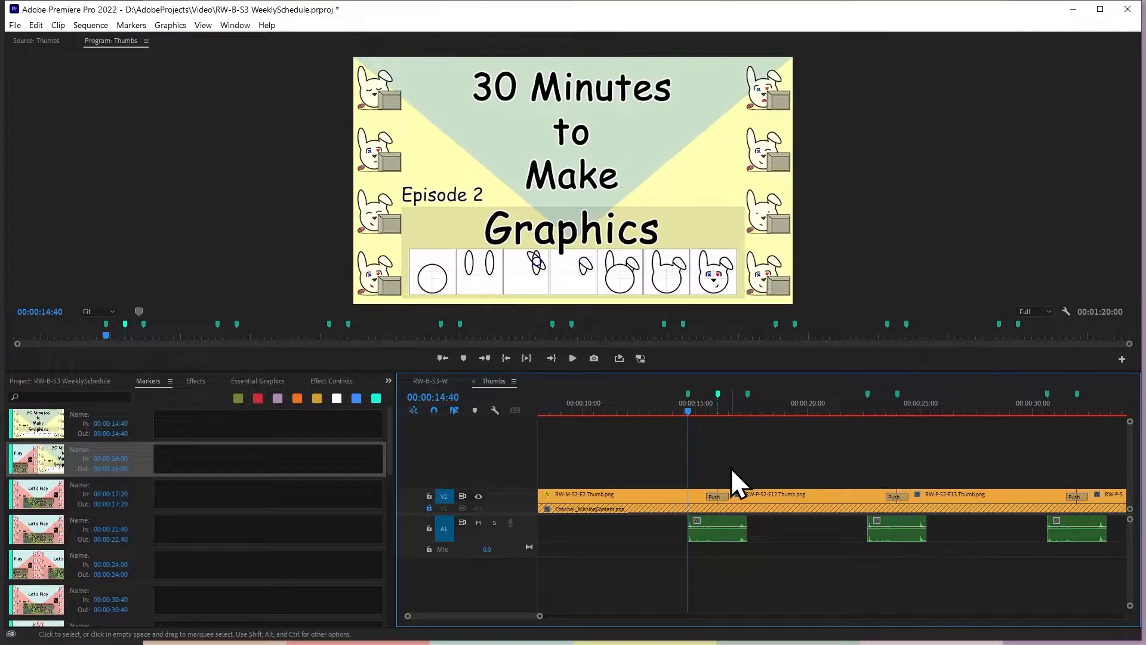
key("Down")
left_click(721, 496)
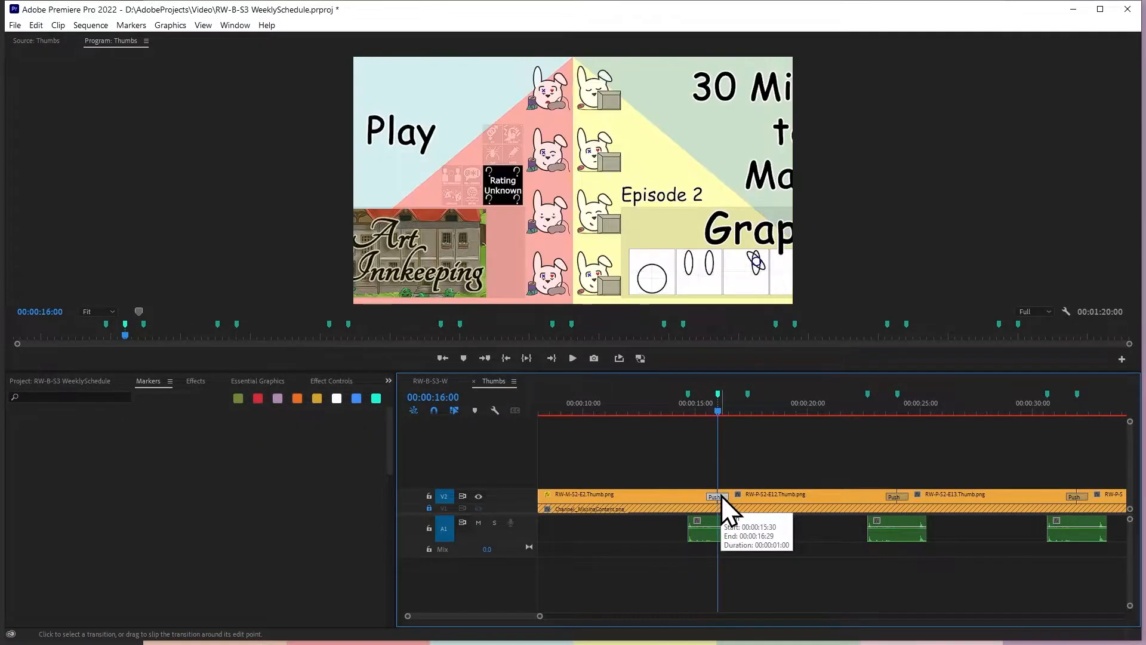
key("Up")
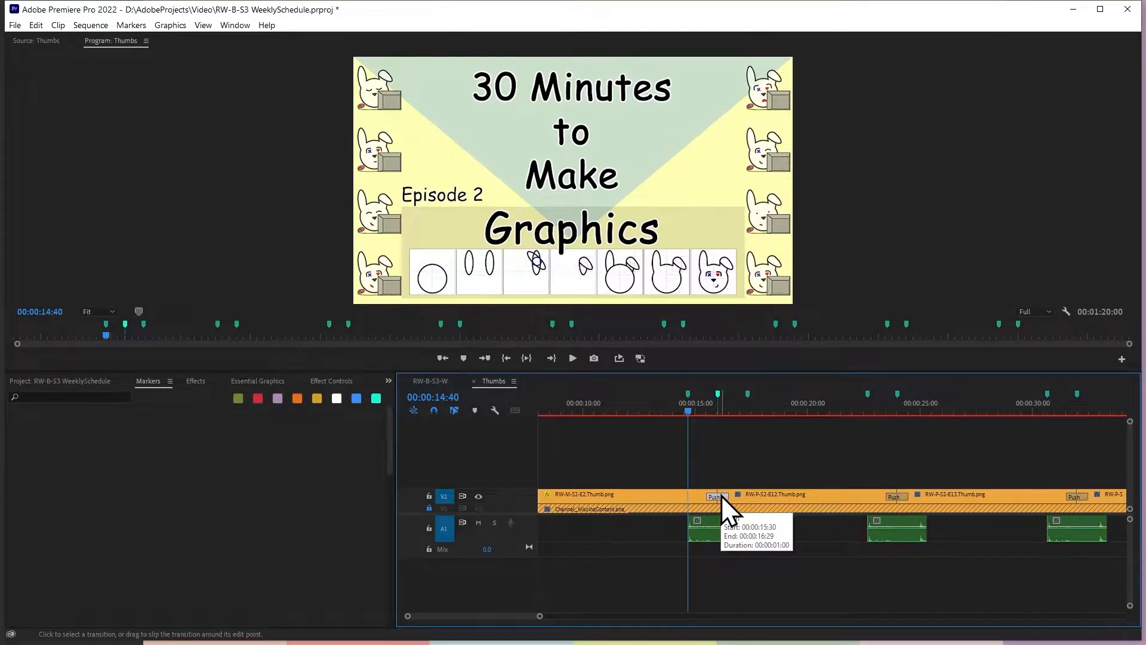
Add a sequence marker at 00:00:15:30, where the first Push transition starts
left_click(446, 397)
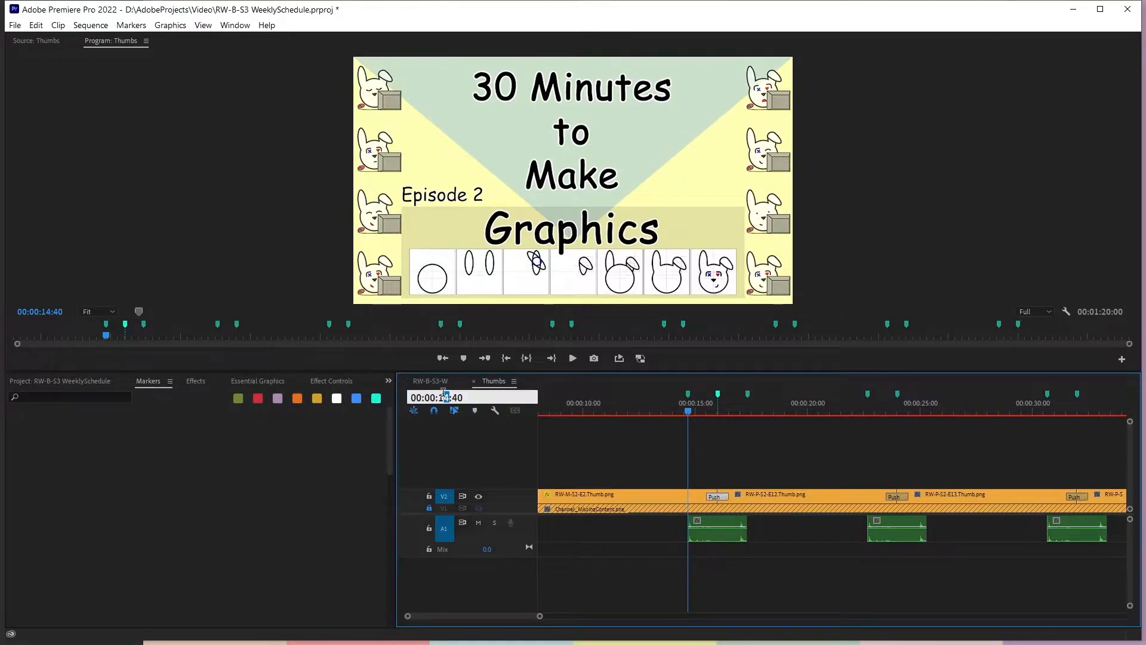
type("5")
key("Return")
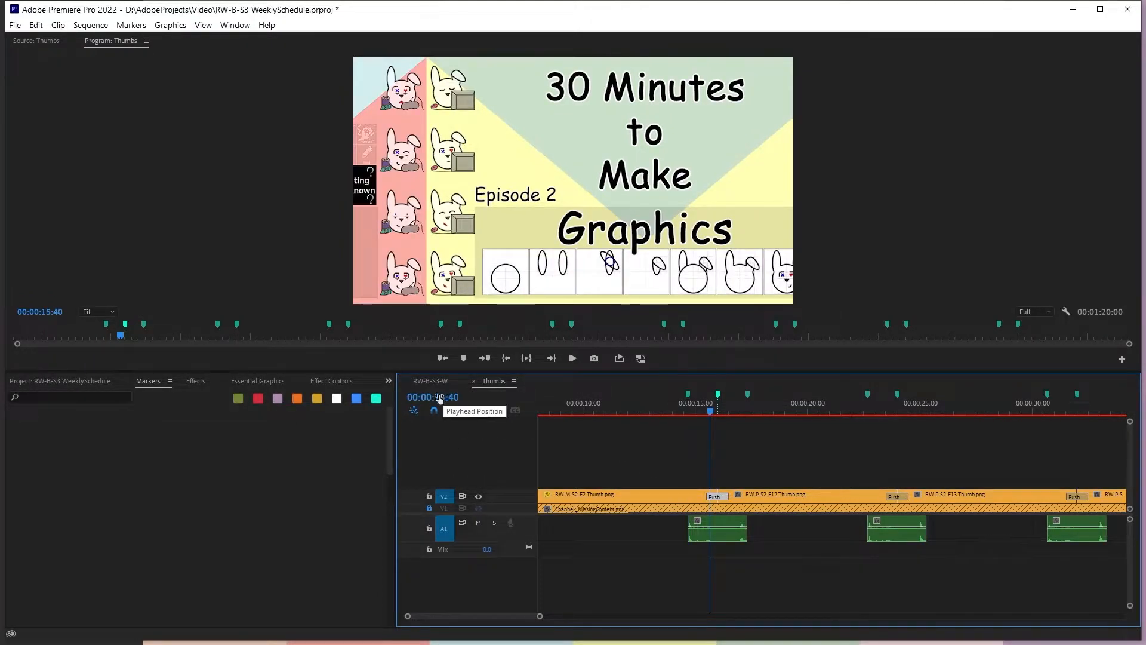
left_click(457, 400)
key("BackSpace")
type("3")
key("Return")
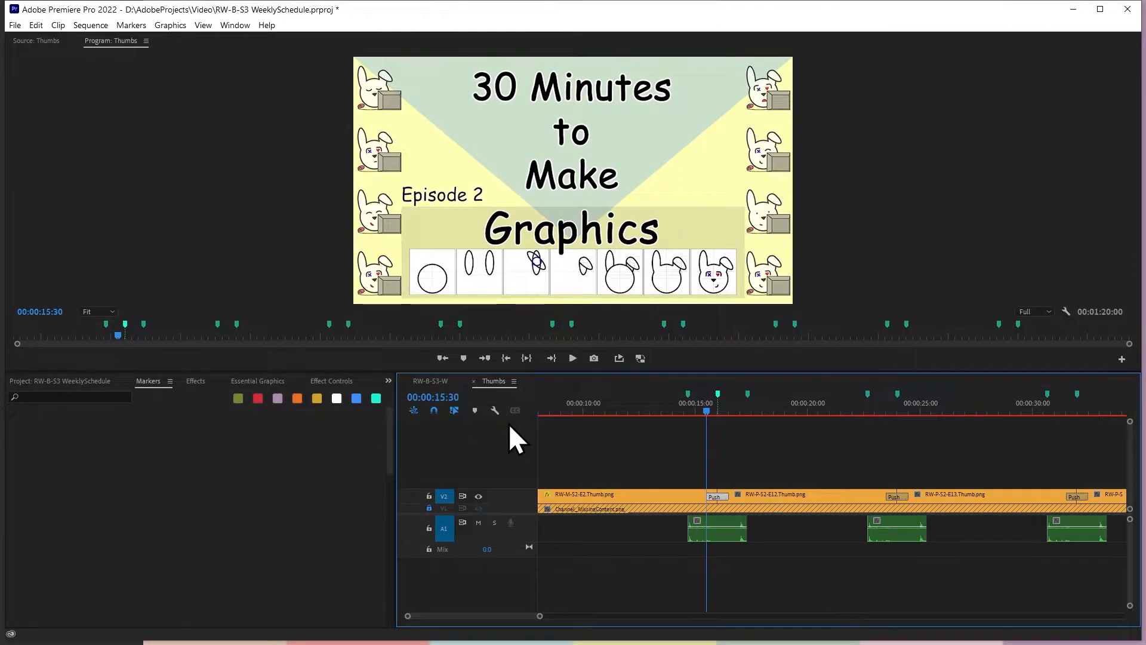
left_click(751, 458)
key("m")
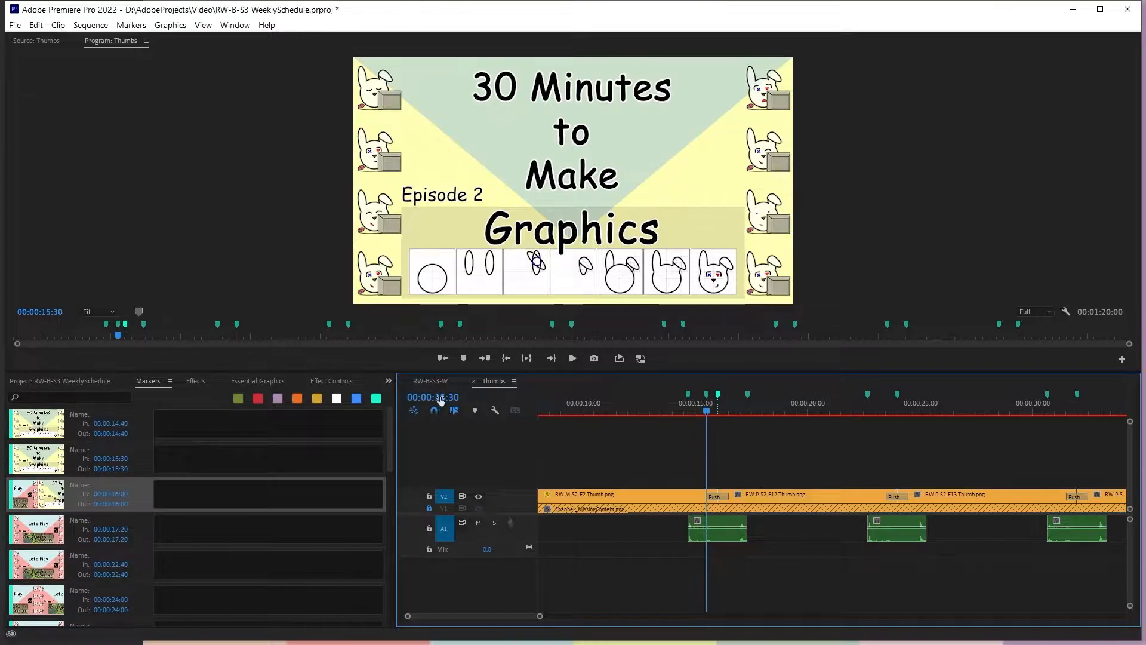
Add a sequence marker one second further on, at 00:00:16:30, where the first Push transition ends
type("+100")
key("Return")
key("m")
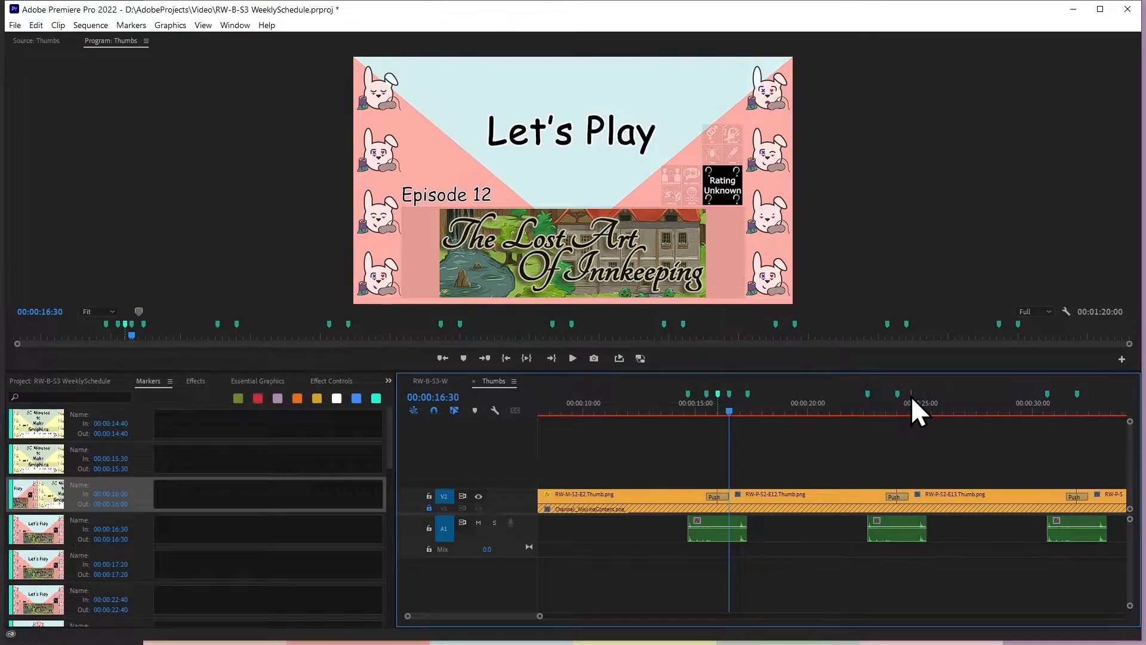
Add a sequence marker at the end of each remaining transition sound clip on track A1
key("Down")
key("Down")
key("Down")
key("Down")
key("m")
key("Down")
key("Down")
key("Down")
key("Down")
key("Down")
key("Down")
key("m")
key("Down")
key("Down")
key("Down")
key("m")
key("Down")
key("Down")
key("Down")
key("m")
key("Down")
key("Down")
key("Down")
key("m")
Add markers 30 frames before and 30 frames after the second Push transition's cut at 00:00:24:00
key("Down")
key("Down")
key("Down")
key("m")
key("Down")
key("Down")
key("Down")
key("m")
key("Down")
key("Up")
key("Up")
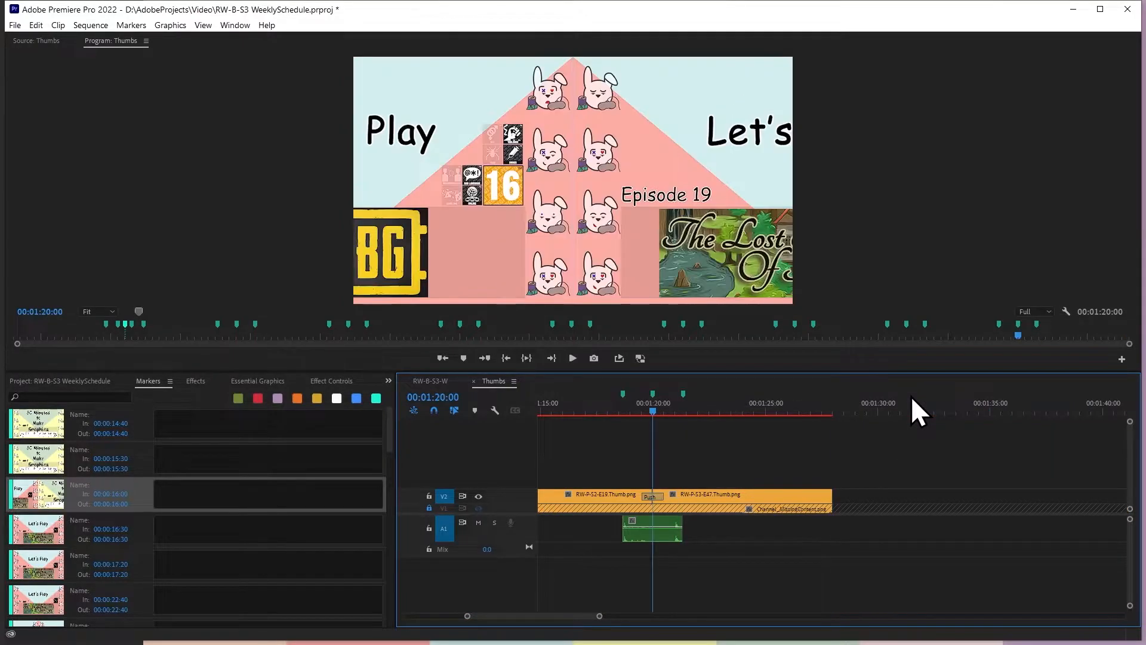
key("Up")
key("Up")
key("Up")
key("Up")
key("Up")
key("Up")
key("Up")
key("Up")
key("Up")
key("Up")
key("Up")
key("Up")
key("Up")
key("Up")
key("Up")
key("Up")
key("Up")
key("Up")
key("Up")
key("Up")
key("Up")
key("Up")
key("Down")
type("-")
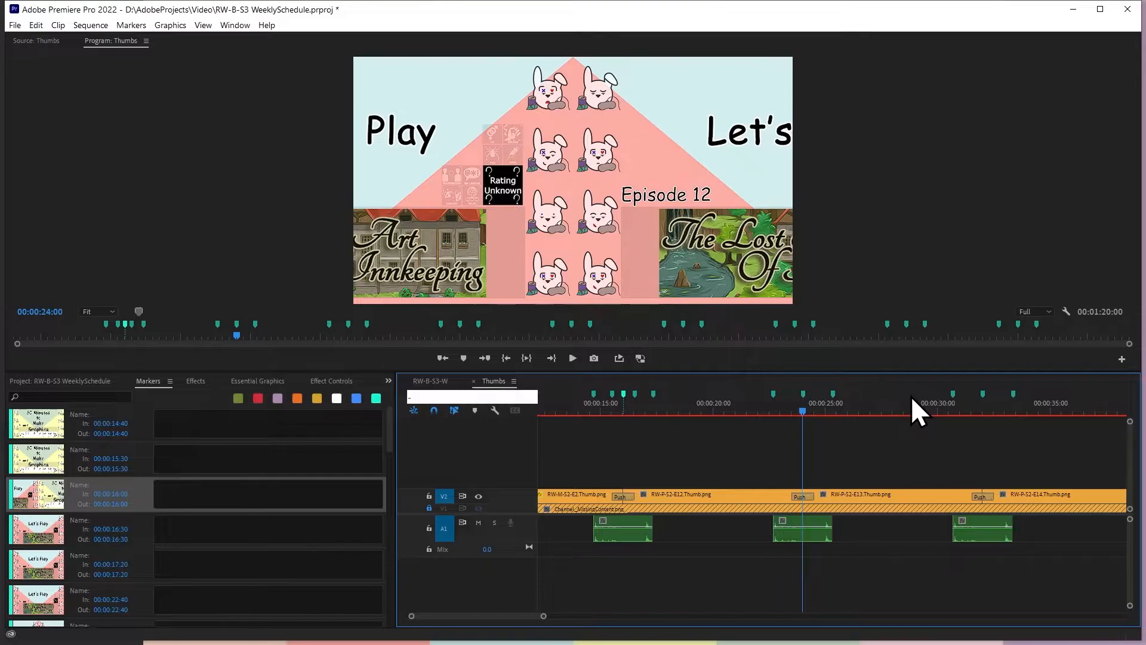
type("00:00:23:30")
key("Return")
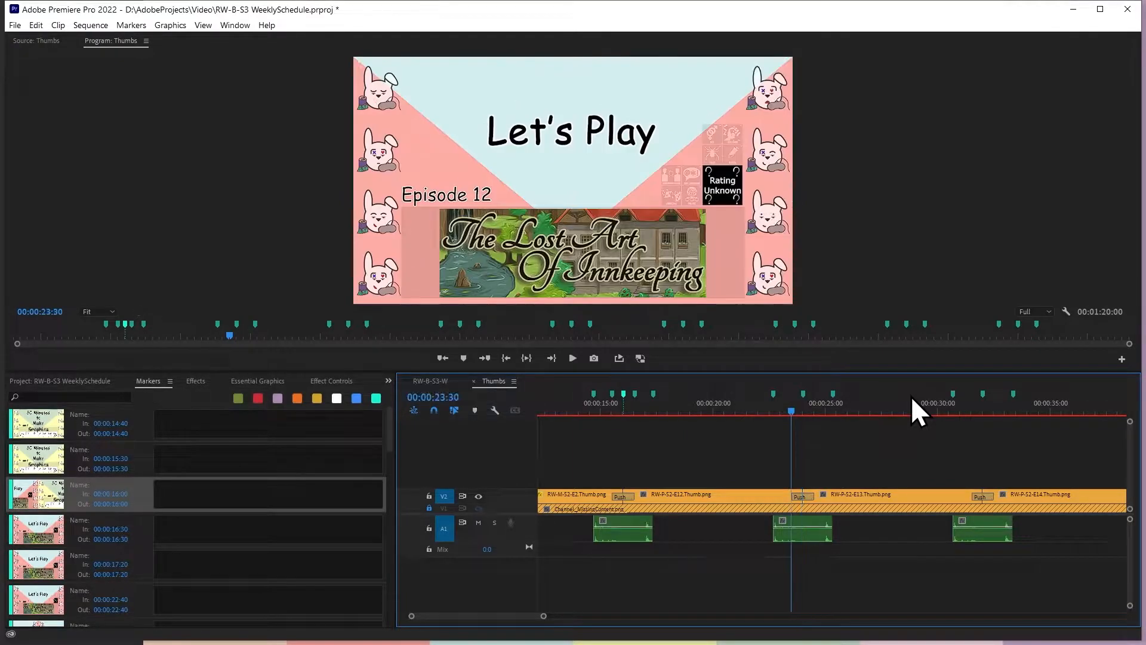
type("+1.")
key("Return")
key("m")
Add markers 30 frames before and 30 frames after the third Push transition's cut at 00:00:32:00
key("Down")
key("Down")
key("Down")
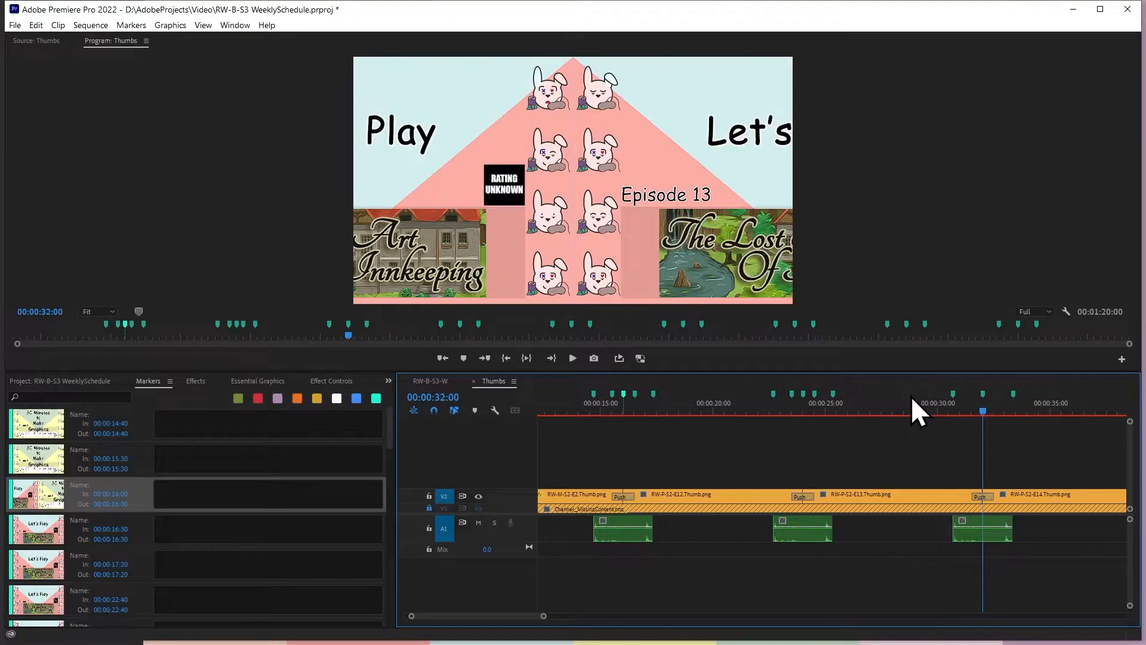
type("-03")
key("Return")
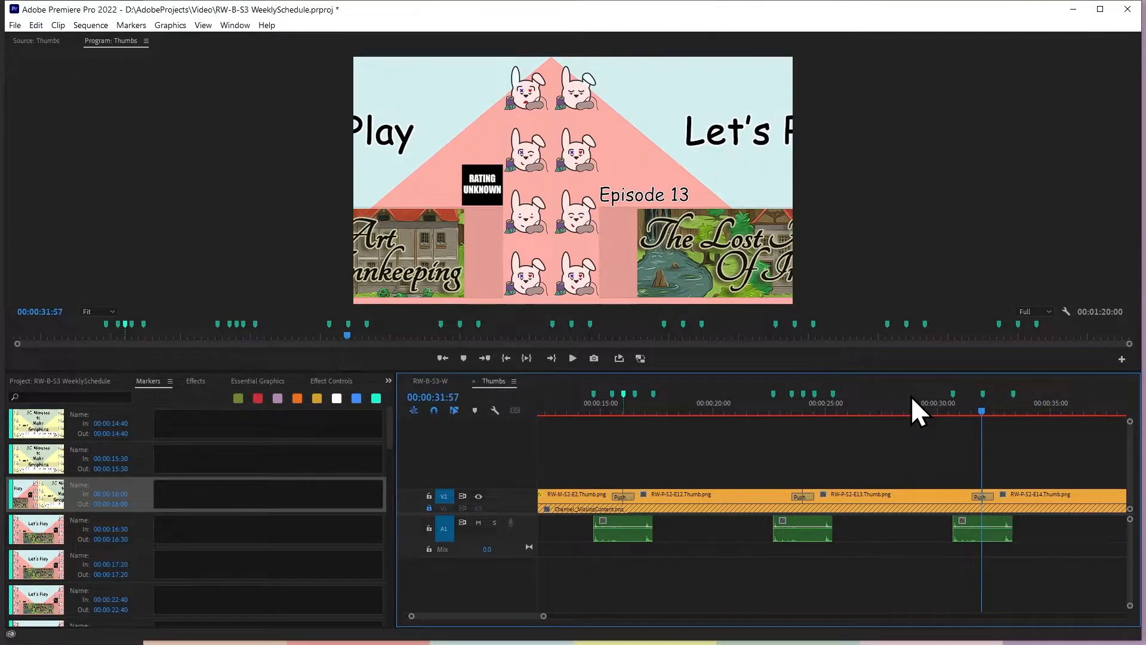
key("Down")
type("-")
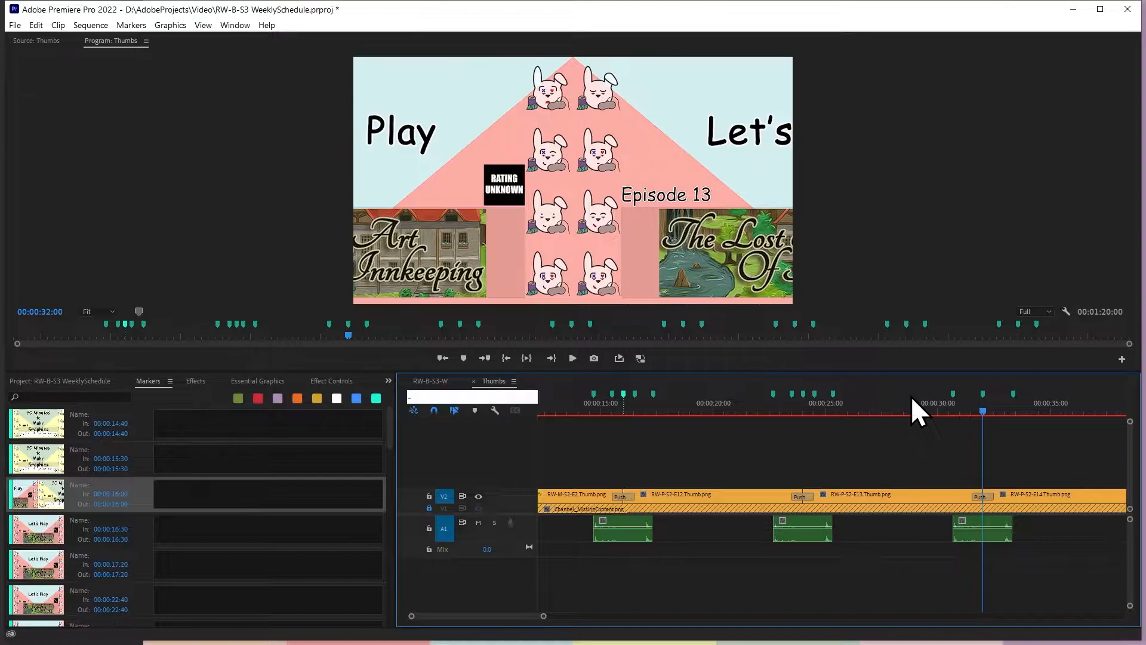
type("0.30")
key("Return")
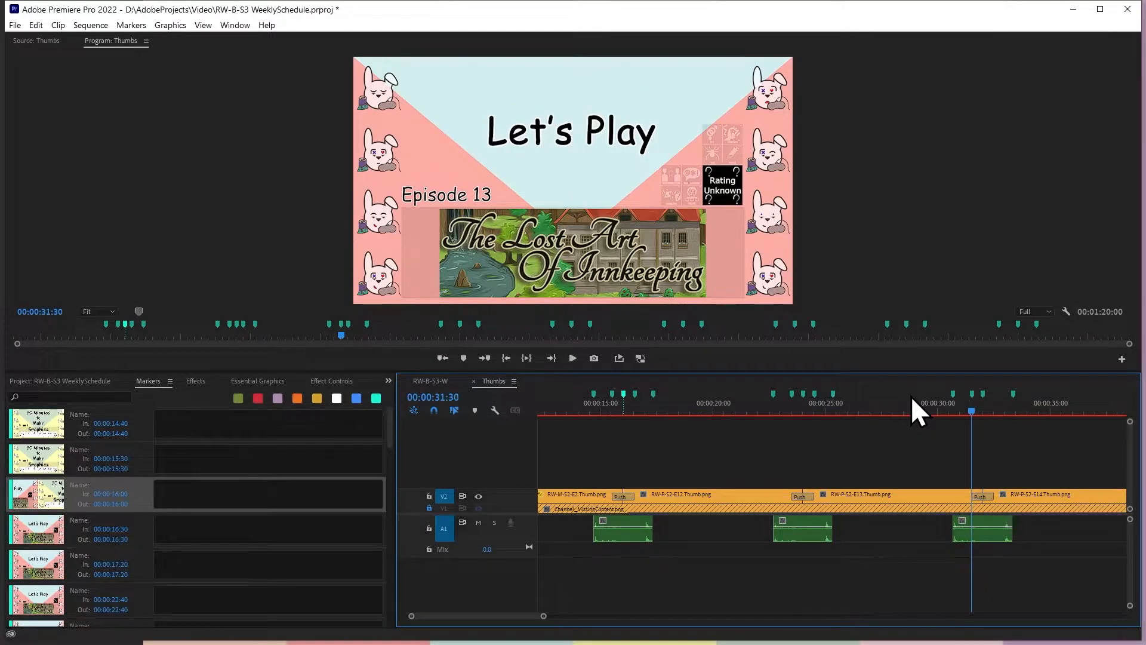
type("+1.0")
key("Return")
key("m")
Add markers 30 frames before and 30 frames after the fourth Push transition's cut at 00:00:40:00
key("Down")
key("Down")
key("Down")
type("-0.30")
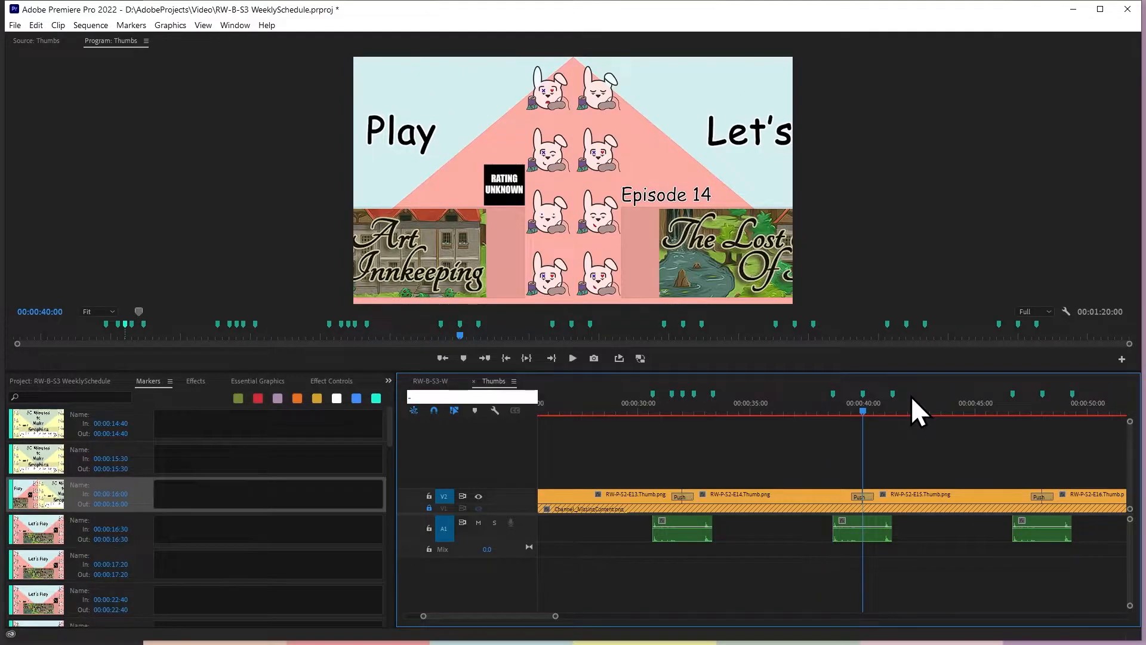
key("Return")
type("m+1.0")
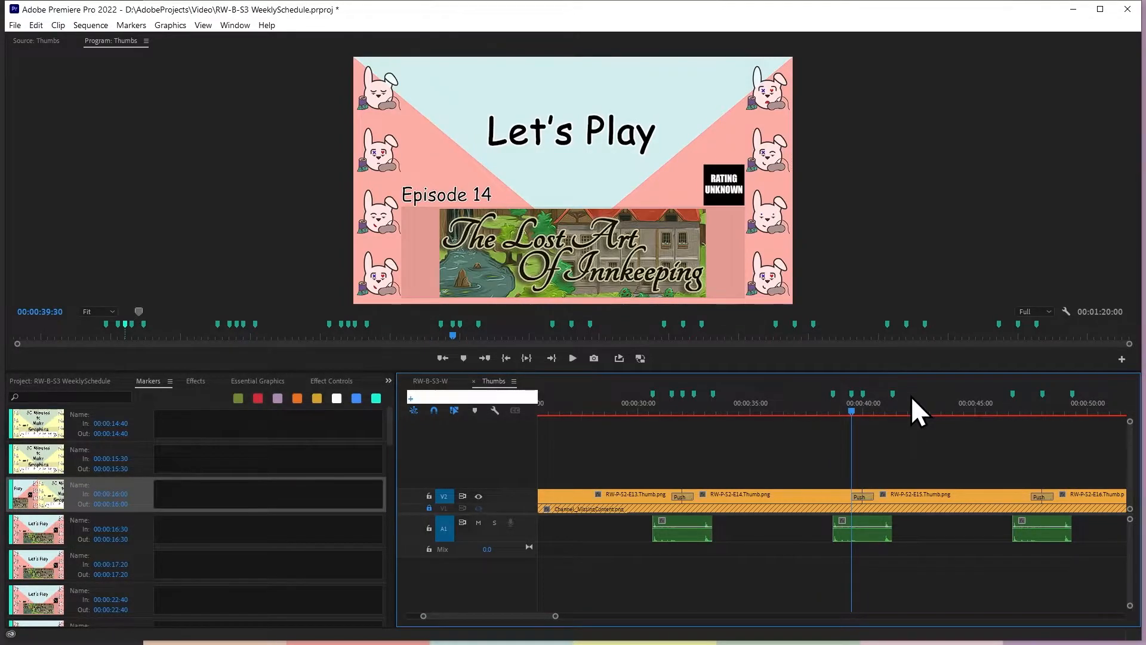
key("Return")
key("m")
Add markers 30 frames before and 30 frames after the fifth Push transition's cut at 00:00:48:00
key("Down")
key("Down")
key("Down")
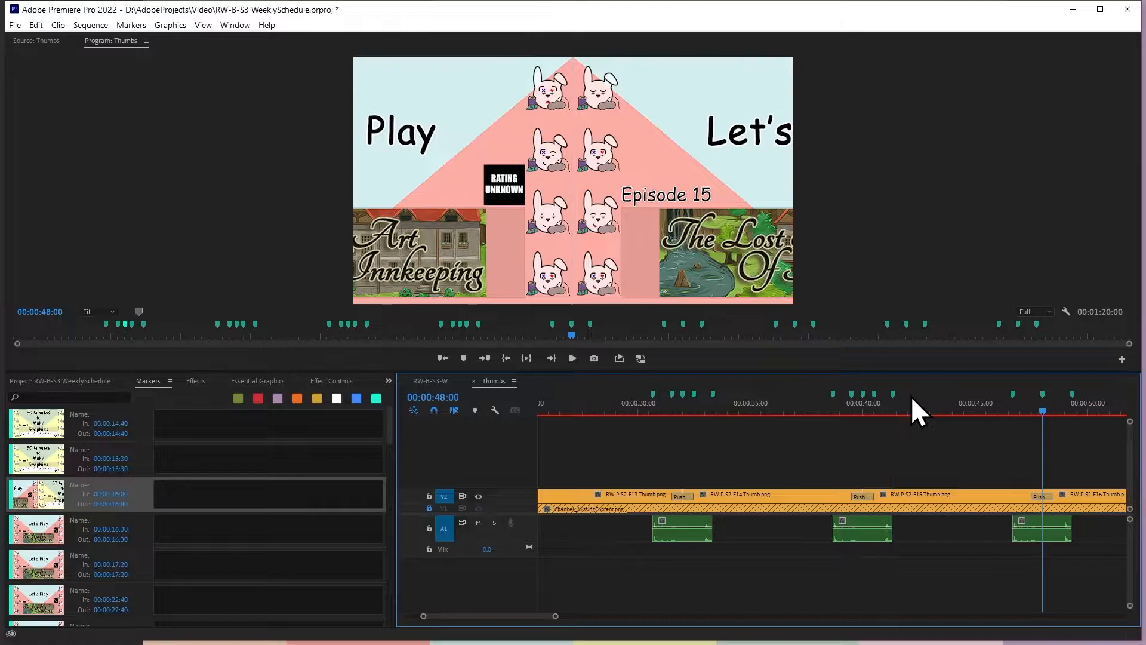
type("-0.30")
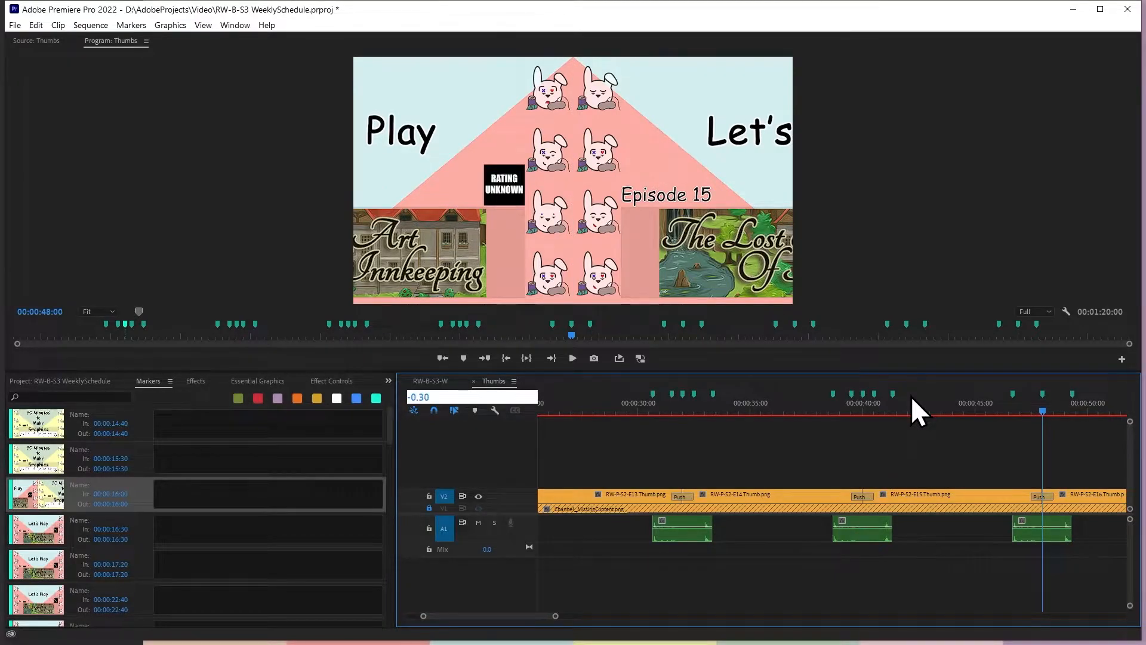
key("Return")
type("m+1.0")
key("Return")
key("m")
Add a marker at 00:00:55:30, 30 frames before the sixth Push transition's cut at 00:00:56:00
key("Down")
key("Down")
key("Down")
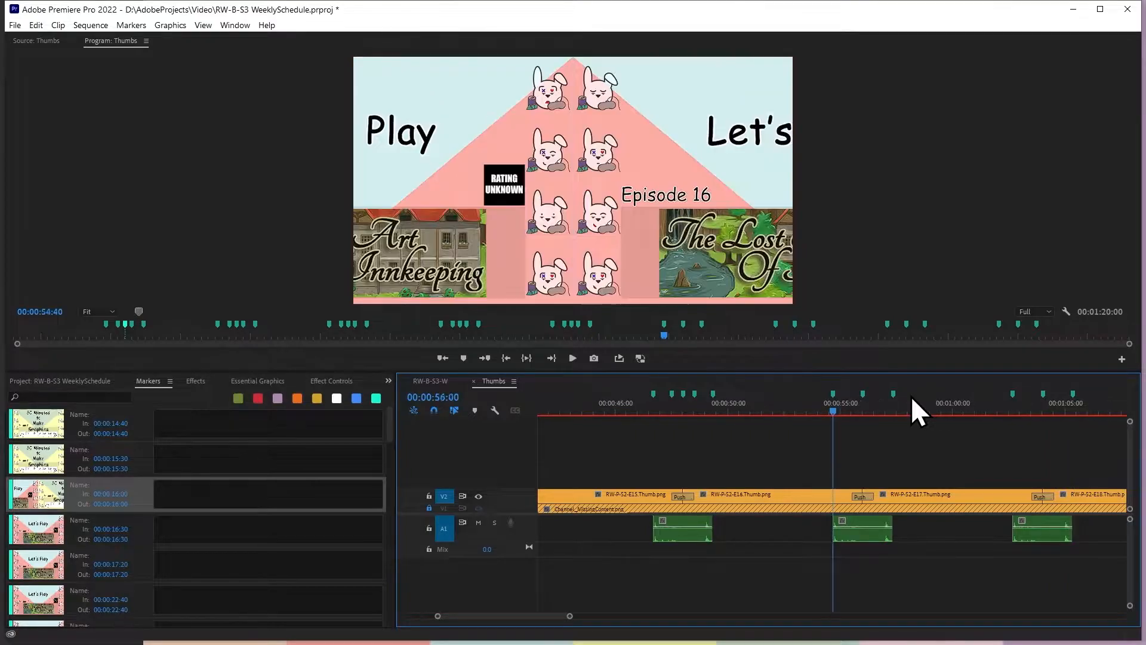
type("-0.3")
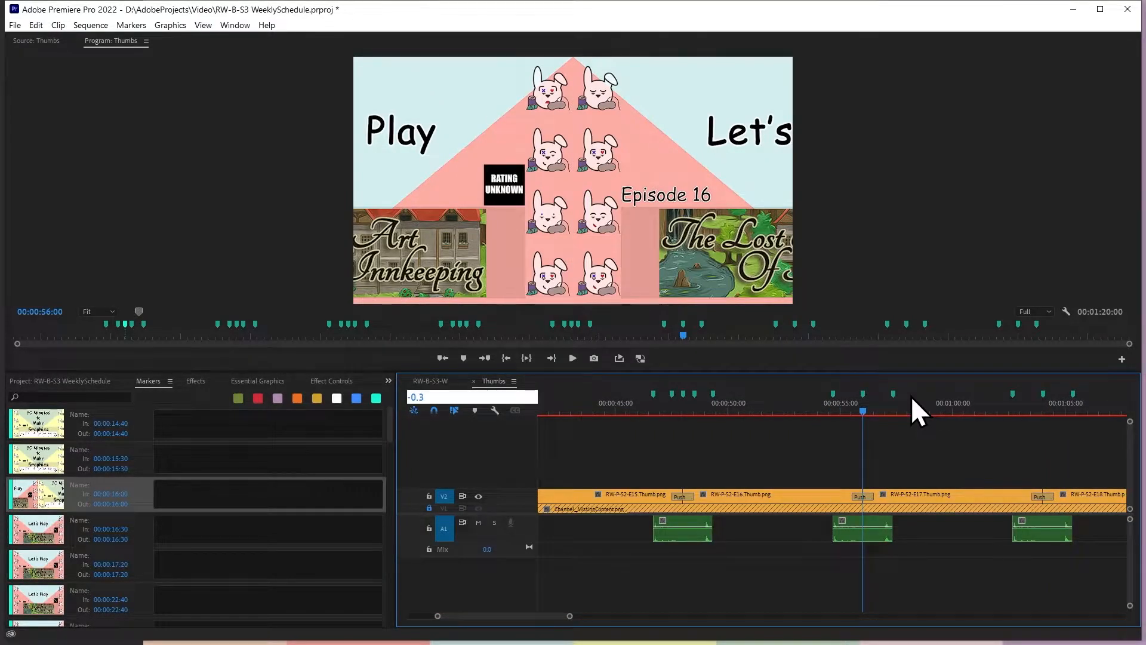
type("0")
key("Return")
key("m")
key("Down")
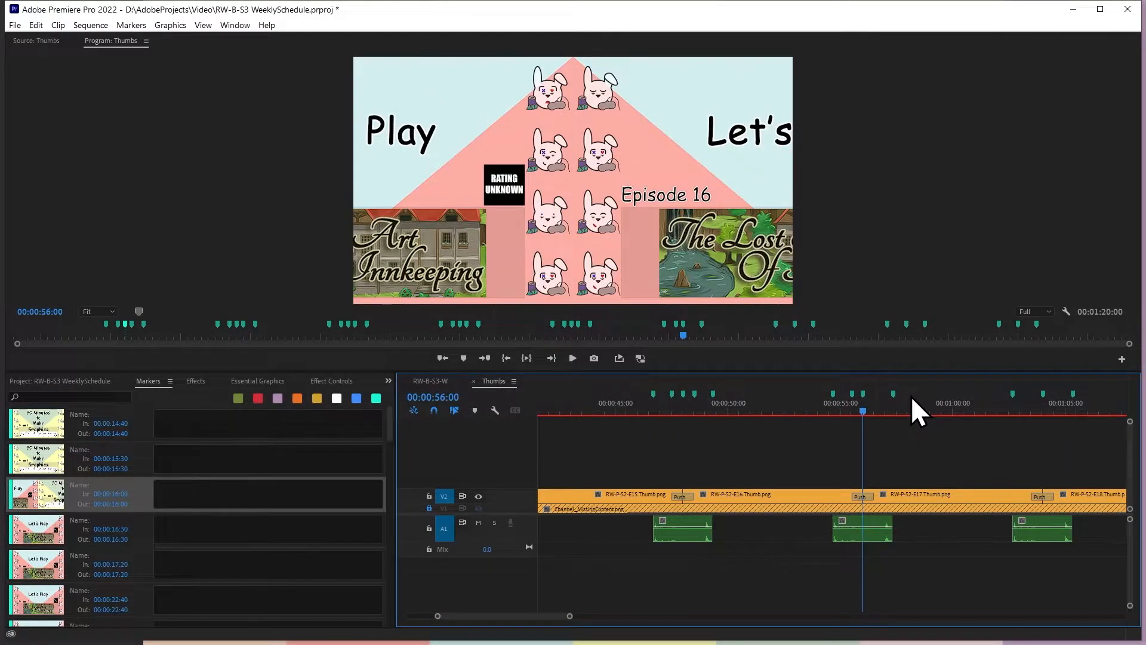
Add a marker 30 frames after the sixth Push transition's cut at 00:00:56:00
type("+0.30")
key("Return")
key("m")
Add markers 30 frames before the seventh Push transition's cut, at 00:01:03:30, and 30 frames after that cut
key("Down")
key("Down")
key("Down")
type("-0.30")
key("Return")
type("+1.00")
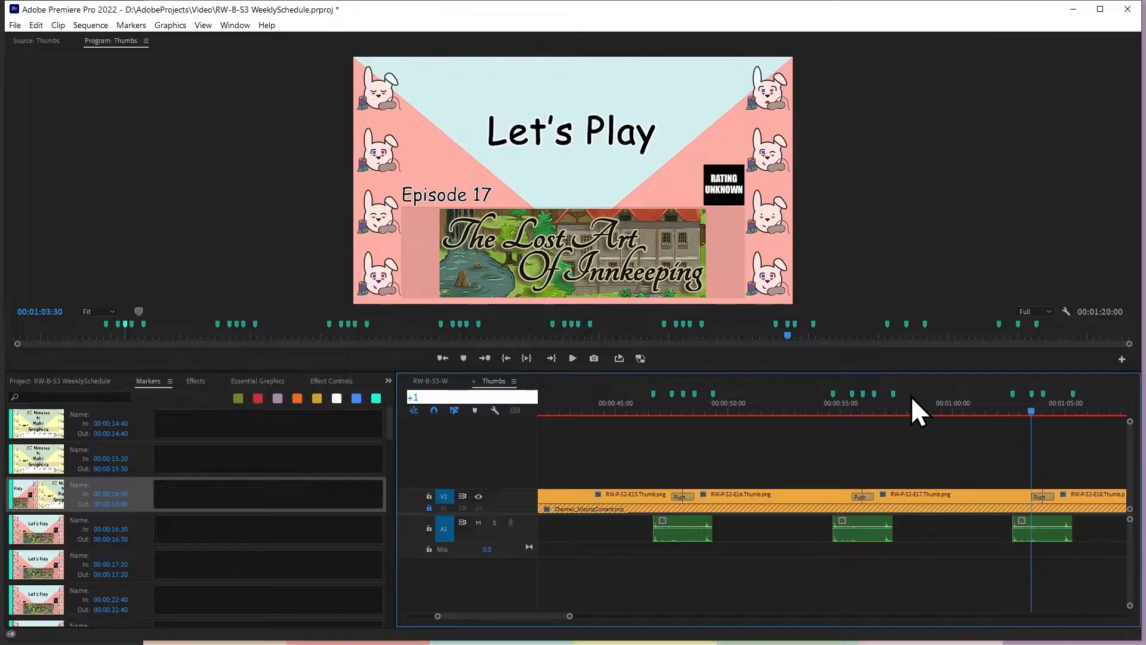
key("Return")
key("m")
Add markers 30 frames before and 30 frames after the eighth Push transition's cut at 00:01:12:00
key("Down")
key("Down")
key("Down")
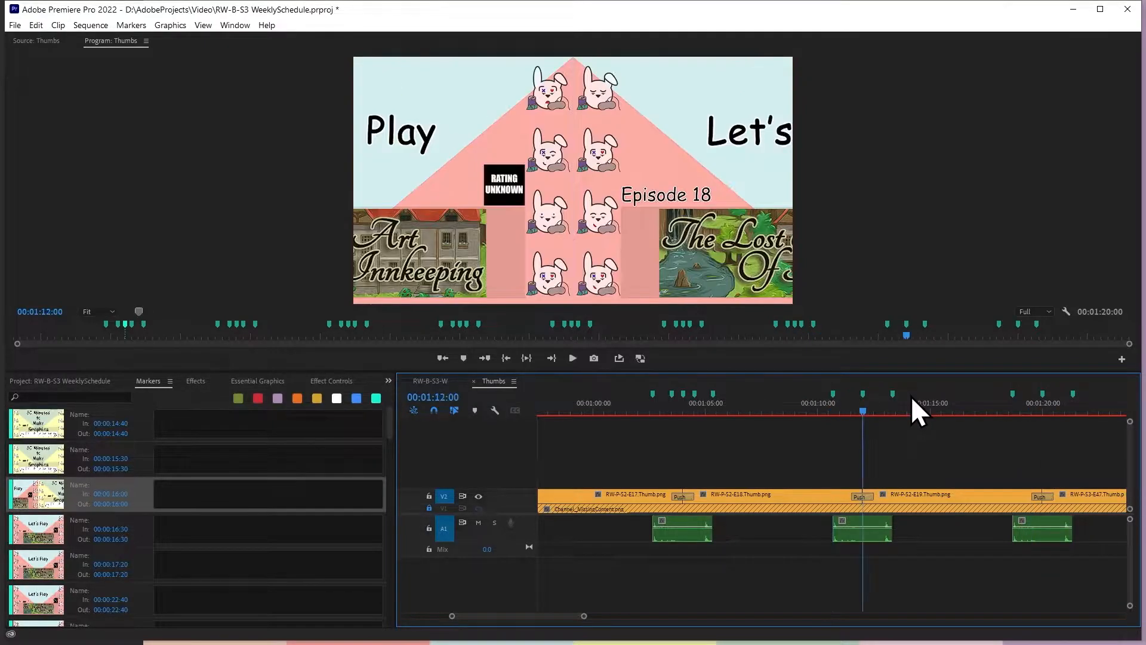
type("-0.30")
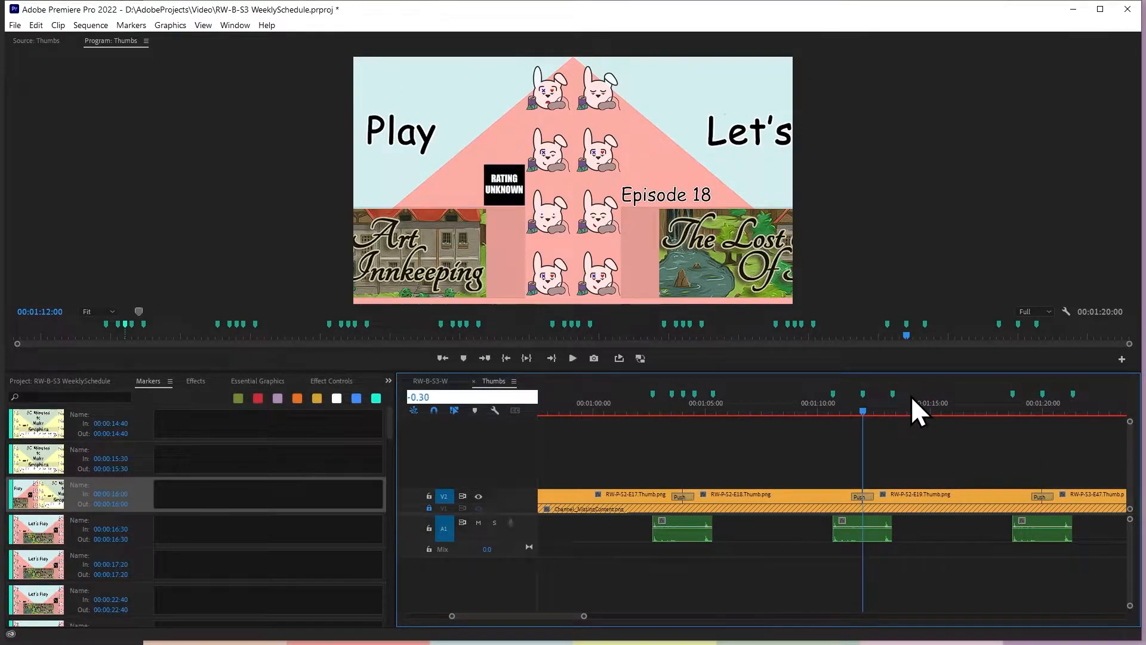
key("Return")
type("m+1.0")
key("Return")
key("m")
Add markers 30 frames before and 30 frames after the ninth Push transition's cut at 00:01:20:00
key("Down")
type("-0.")
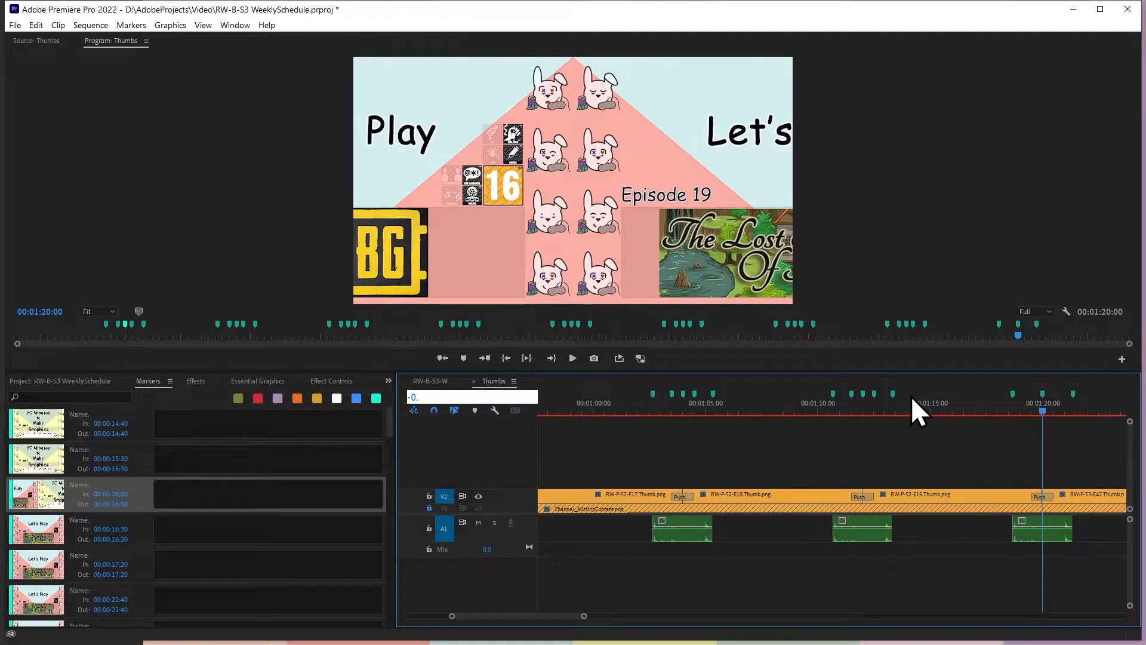
type("30")
key("Return")
type("m+1.")
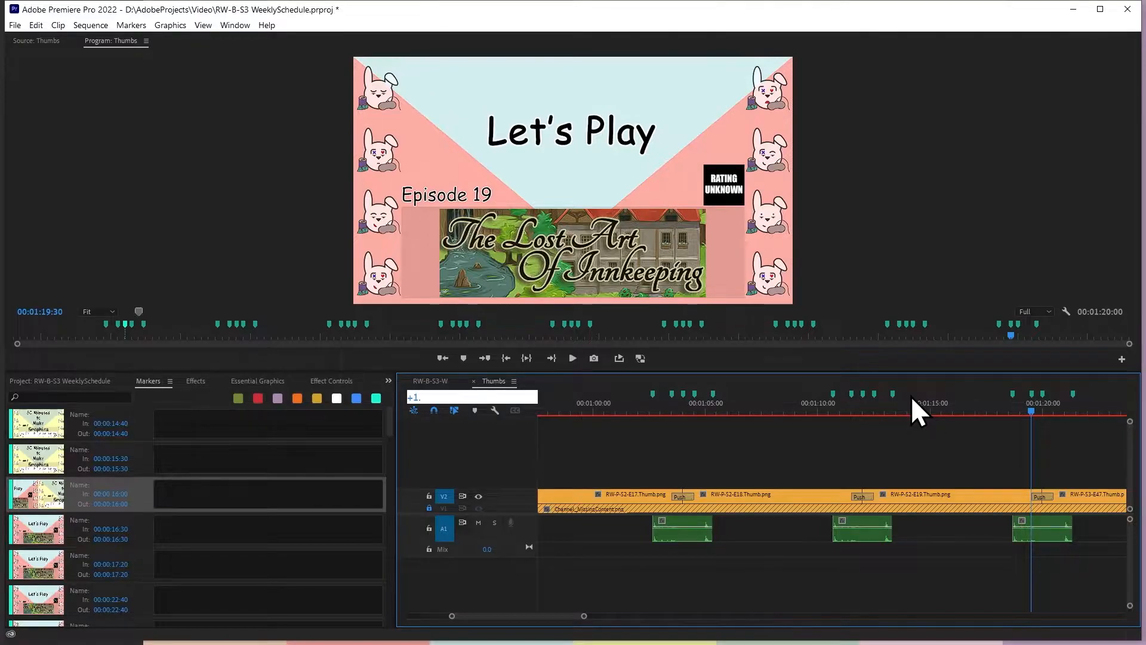
type("0")
key("Return")
key("m")
Return to the first transition and turn on Position keyframing for RW-M-S2-E2.Thumb.png at the 00:00:14:40 marker
key("Down")
key("Down")
key("Up")
key("Up")
key("Up")
key("Up")
key("Up")
key("Up")
key("Up")
key("Up")
key("Home")
key("Down")
left_click(656, 496)
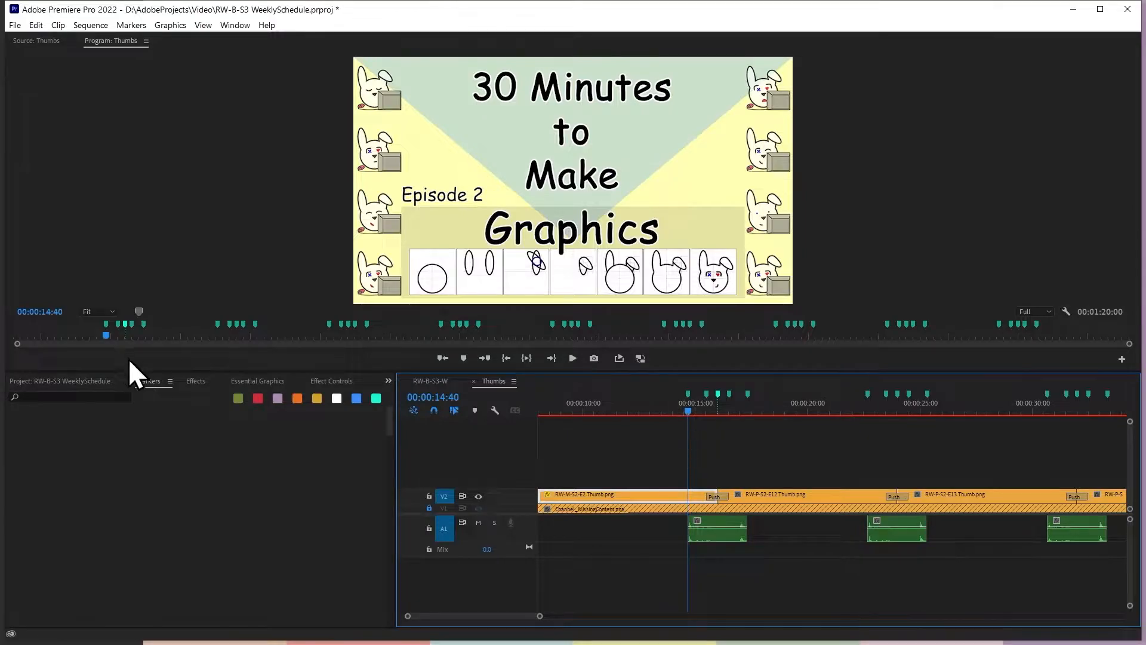
left_click(320, 381)
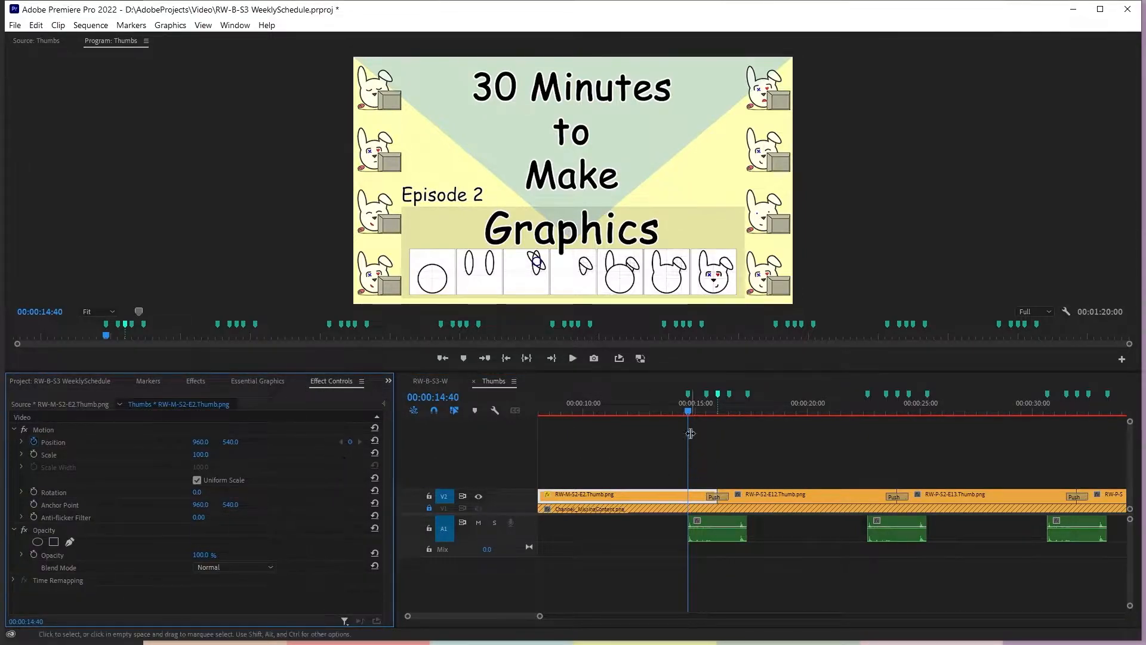
Add a Position keyframe to RW-M-S2-E2.Thumb.png at the 00:00:15:30 marker
left_click(688, 395)
key("shift+m")
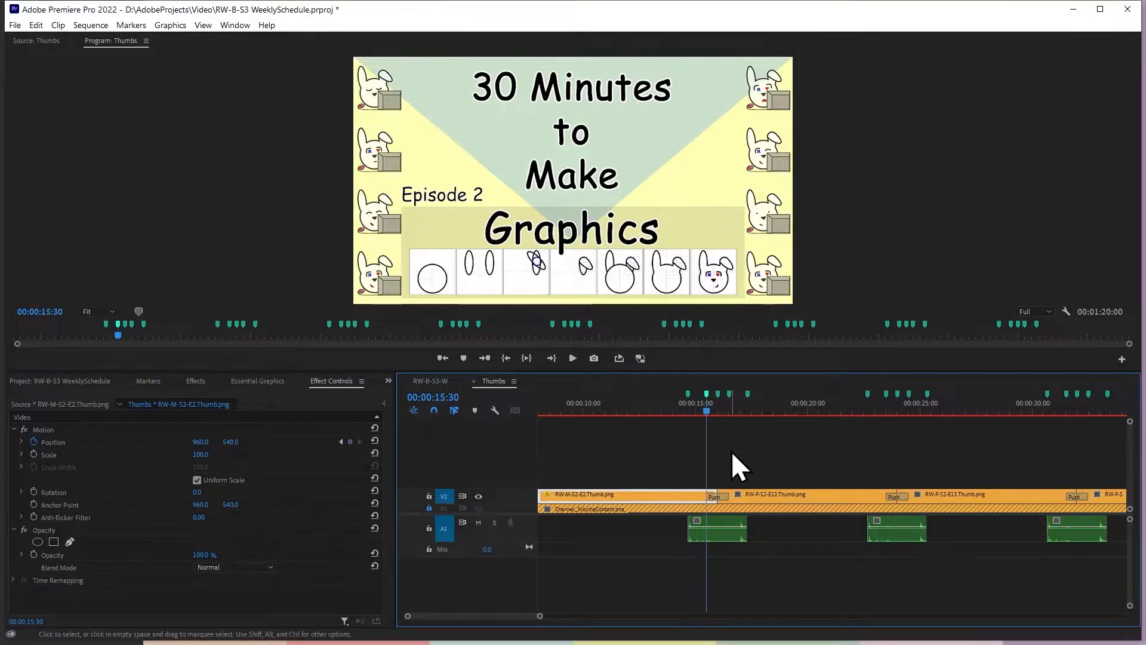
key("shift+m")
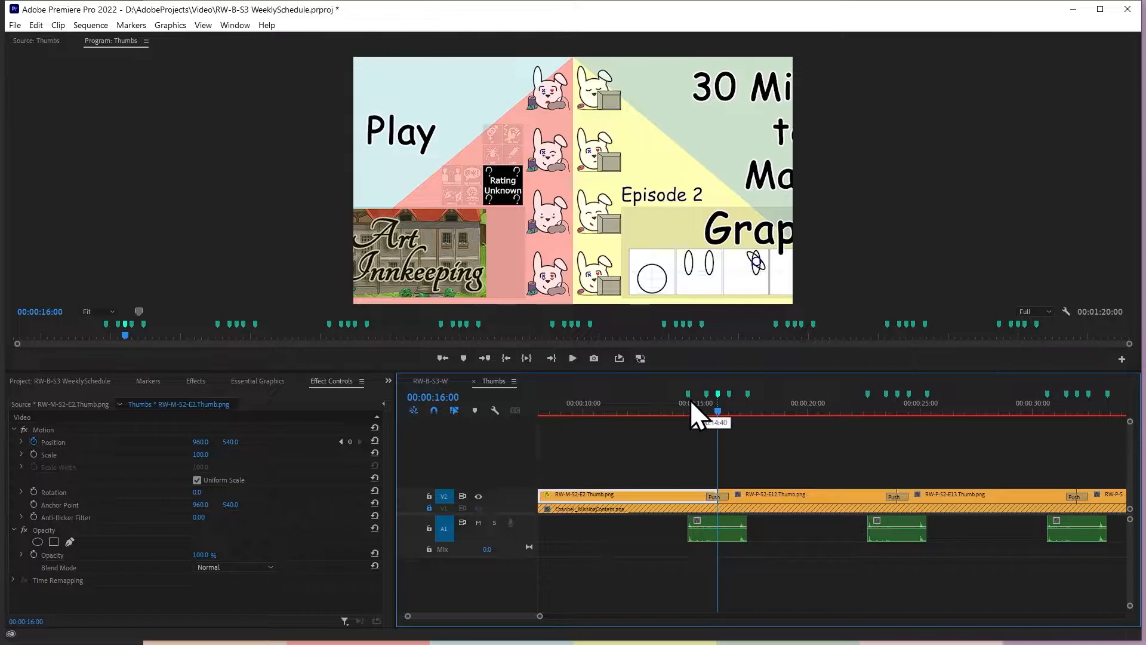
key("ctrl+shift+m")
key("shift+m")
key("shift+m")
key("ctrl+shift+m")
key("ctrl+shift+m")
key("ctrl+shift+m")
key("shift+m")
key("ctrl+shift+m")
key("shift+m")
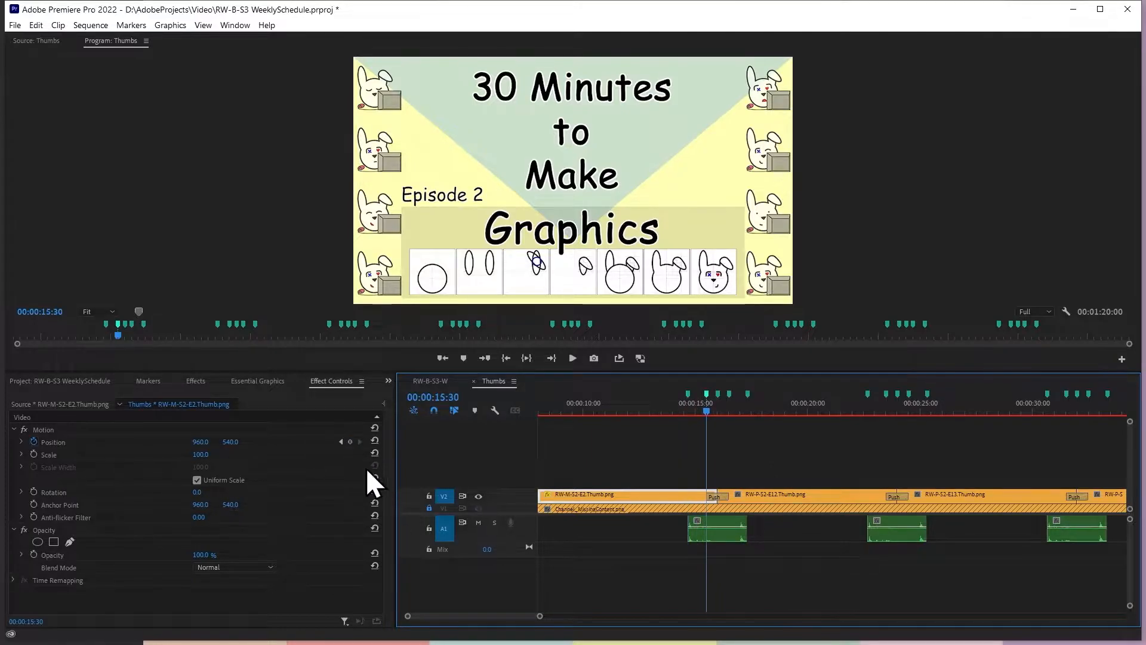
left_click(351, 441)
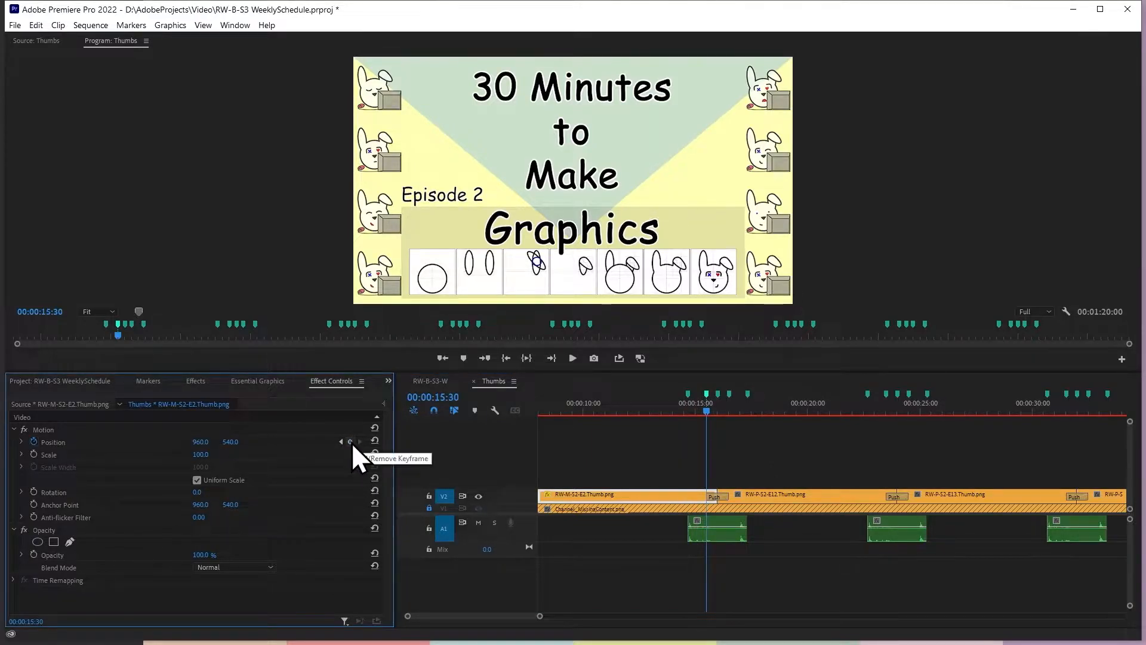
Add Position keyframes to RW-P-S2-E12.Thumb.png at 00:00:16:30 and on the following markers up to the second Push
key("space")
key("space")
left_click(784, 495)
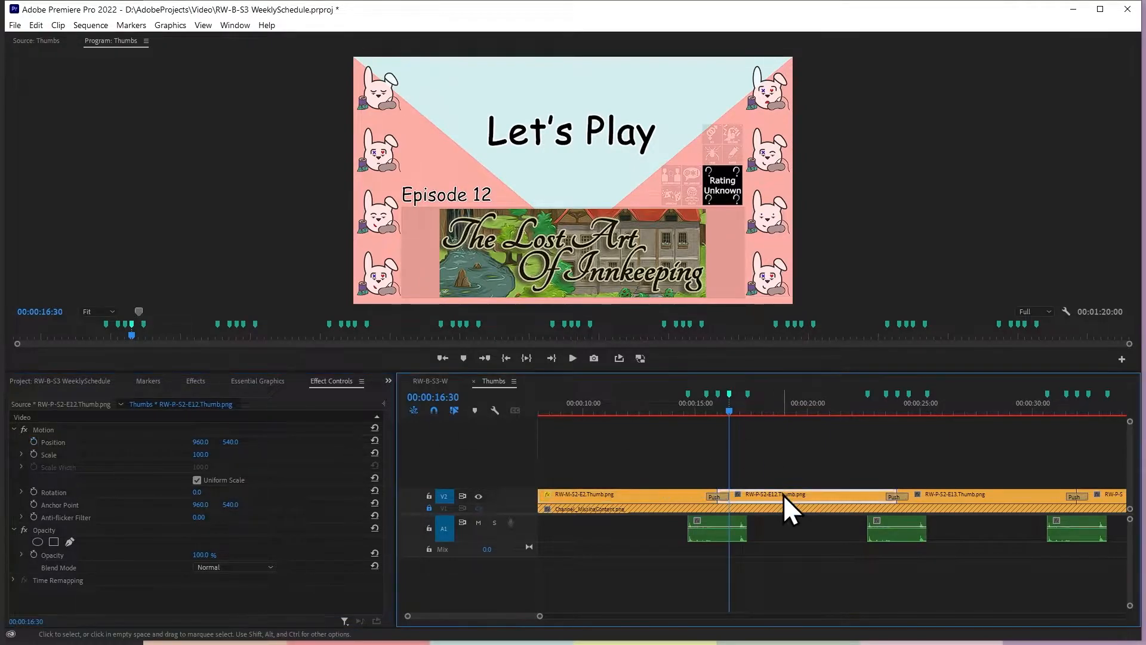
left_click(34, 442)
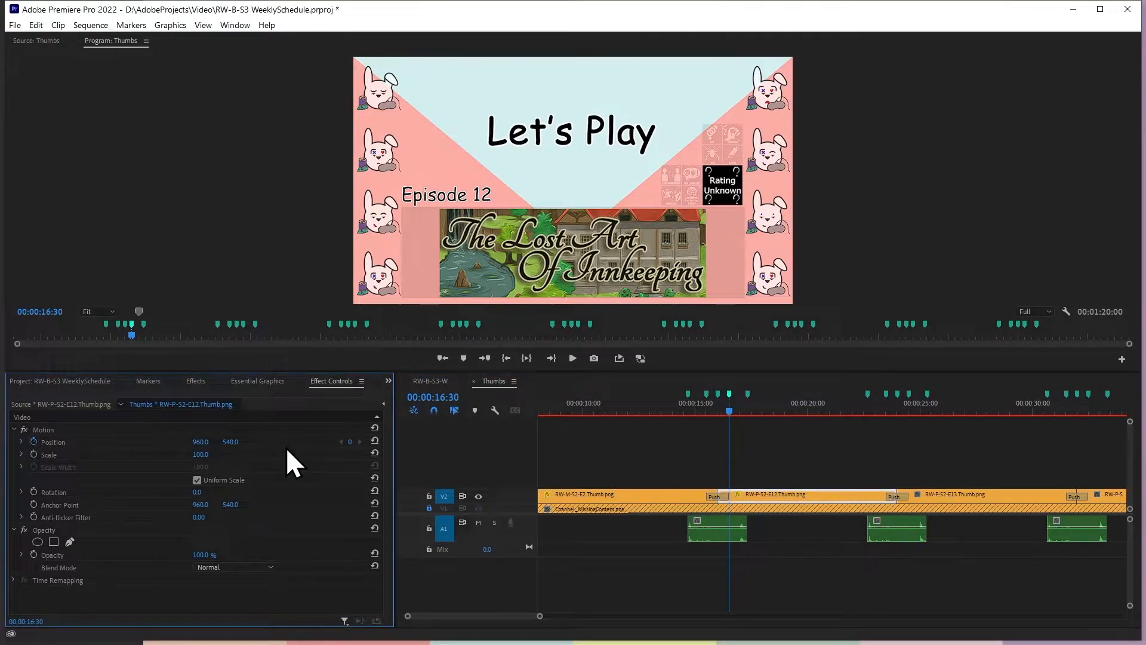
key("shift+m")
left_click(350, 442)
key("shift+m")
Add Position keyframes to RW-P-S2-E13.Thumb.png at 00:00:24:30 and on the following markers up to the third Push
key("shift+m")
left_click(931, 504)
key("shift+m")
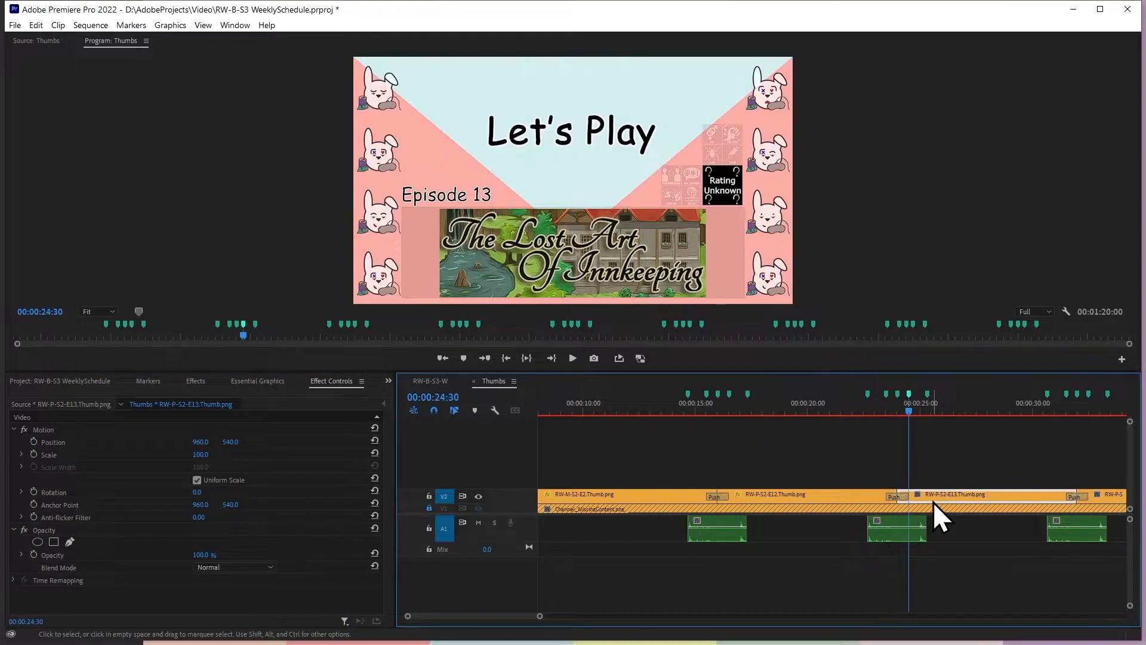
left_click(37, 441)
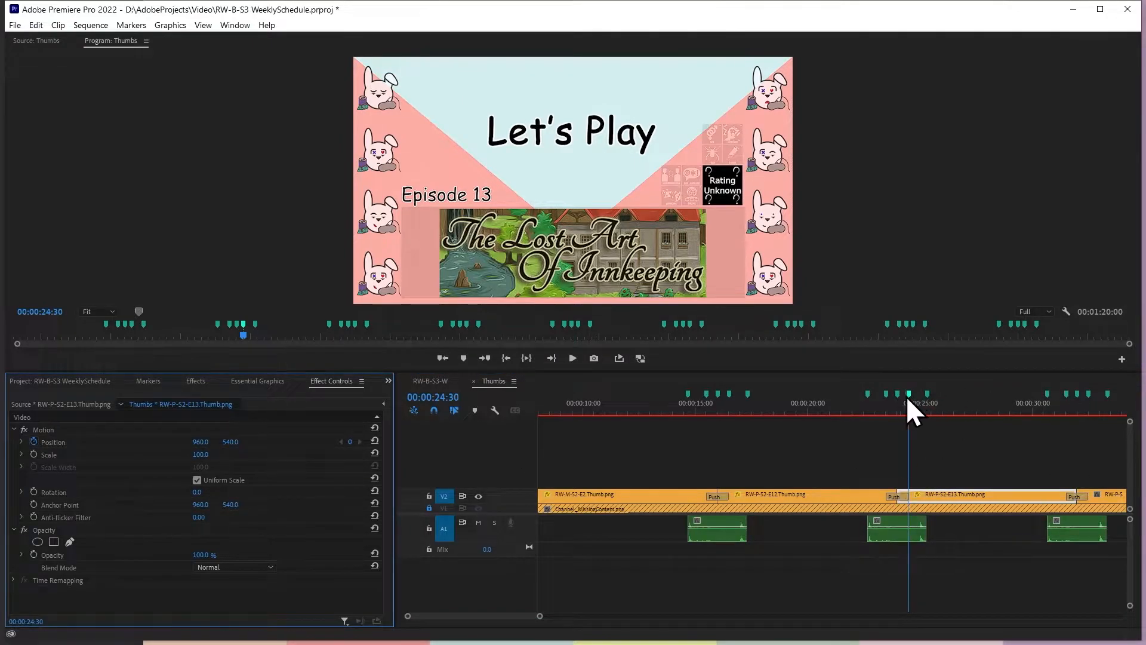
key("shift+m")
Add Position keyframes to RW-P-S2-E14.Thumb.png on its markers between the third and fourth Push, including 00:00:33:20, keeping the existing keyframes
key("shift+m")
key("shift+m")
left_click(1098, 493)
key("shift+m")
left_click(38, 440)
key("shift+m")
left_click(37, 440)
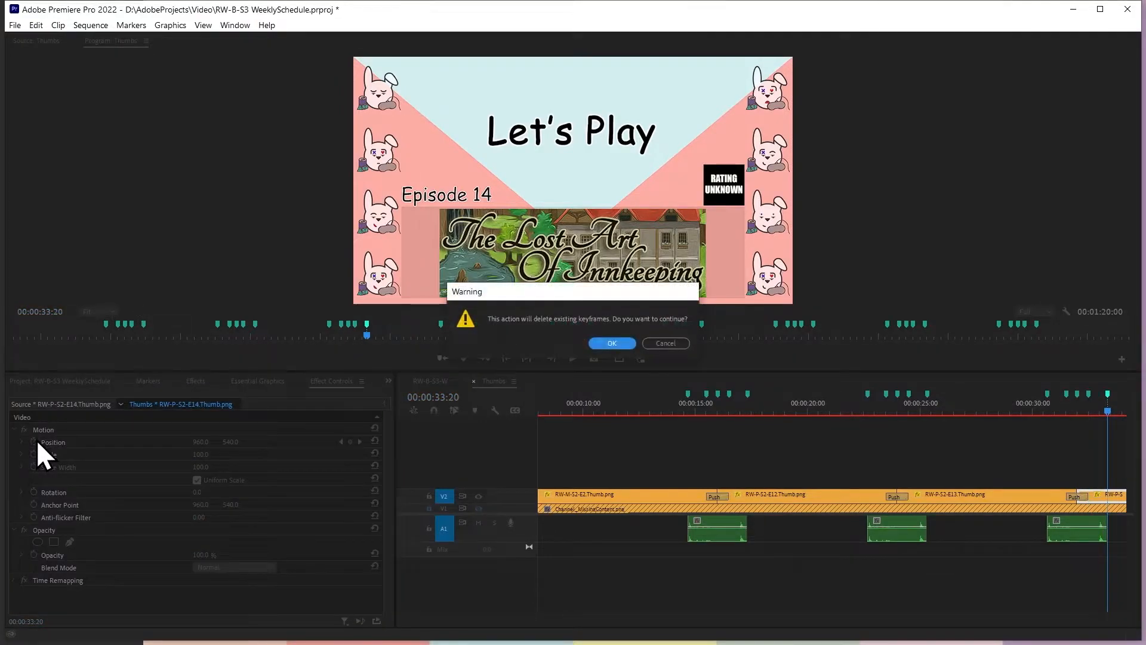
left_click(660, 342)
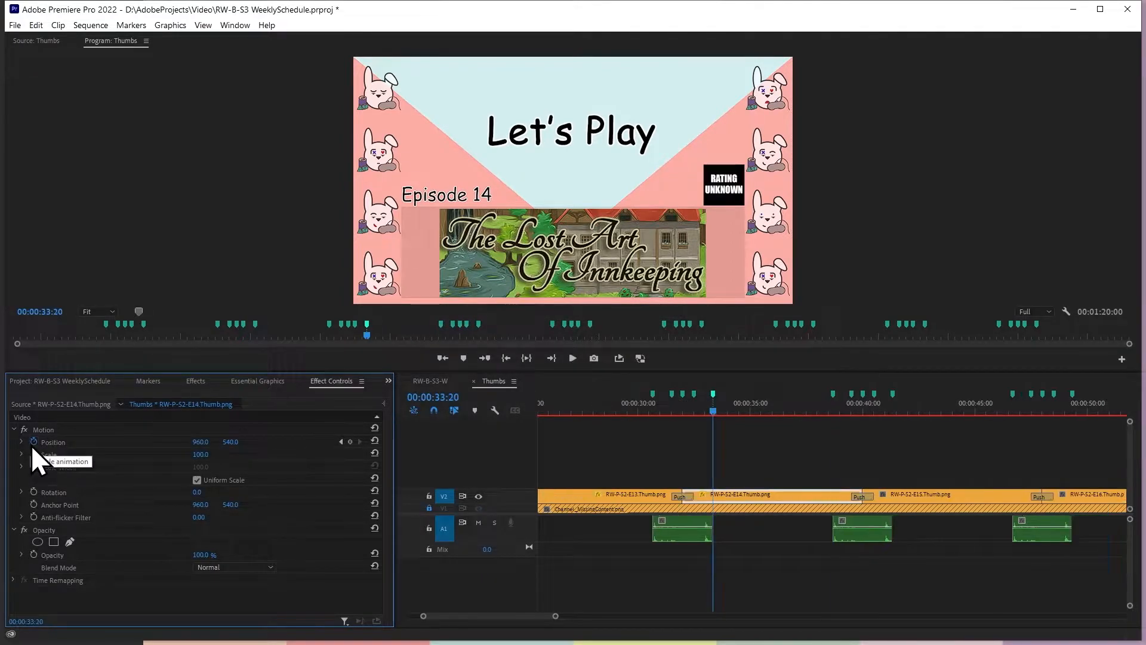
key("shift+m")
key("shift+m")
key("shift+m")
Add Position keyframes to RW-P-S2-E15.Thumb.png on its markers between the fourth and fifth Push
left_click(907, 499)
key("shift+m")
left_click(34, 442)
key("shift+m")
left_click(350, 441)
key("shift+m")
Add Position keyframes to RW-P-S2-E16.Thumb.png on its markers after the fifth Push, ending at 00:00:55:30
key("shift+m")
left_click(1095, 504)
key("shift+m")
key("shift+m")
left_click(34, 441)
key("shift+m")
key("shift+m")
key("shift+m")
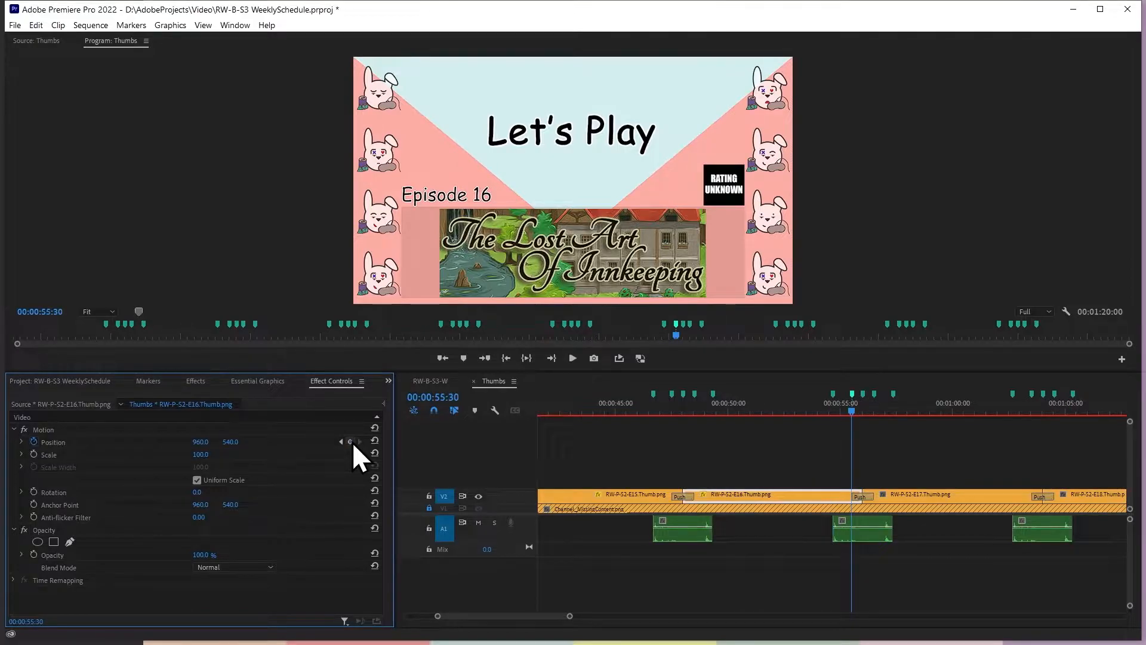
Add Position keyframes to RW-P-S2-E17.Thumb.png on its markers, including 00:00:56:30 and 00:01:02:40, and step through them as a check
left_click(907, 495)
key("shift+m")
left_click(34, 442)
key("shift+m")
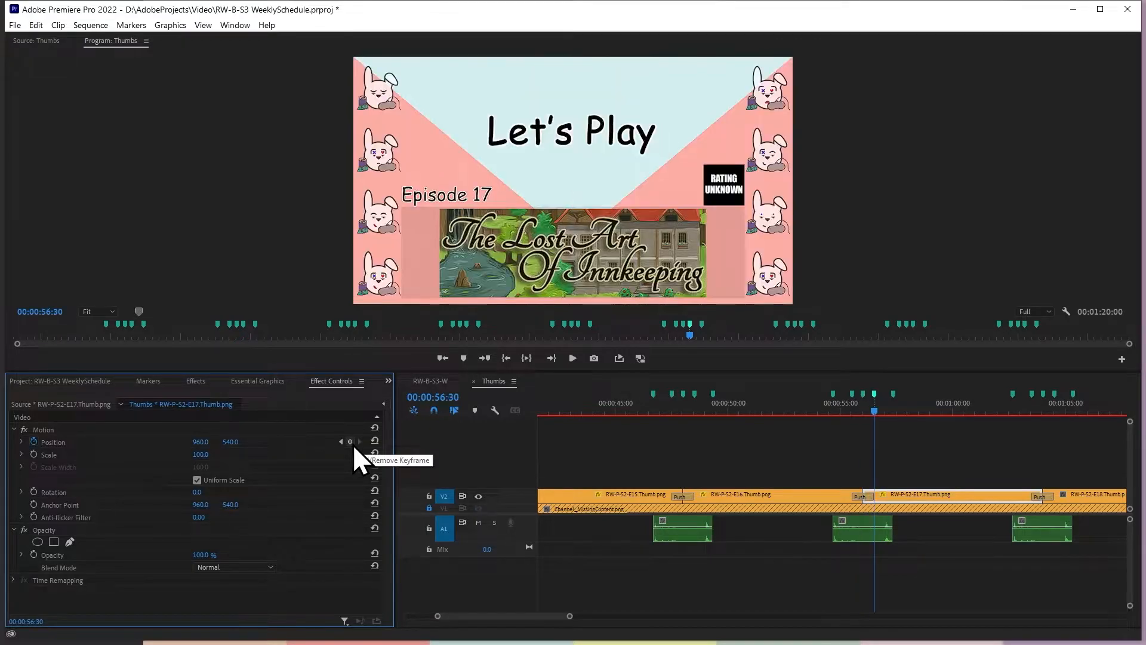
key("shift+m")
key("shift+m")
key("shift+m")
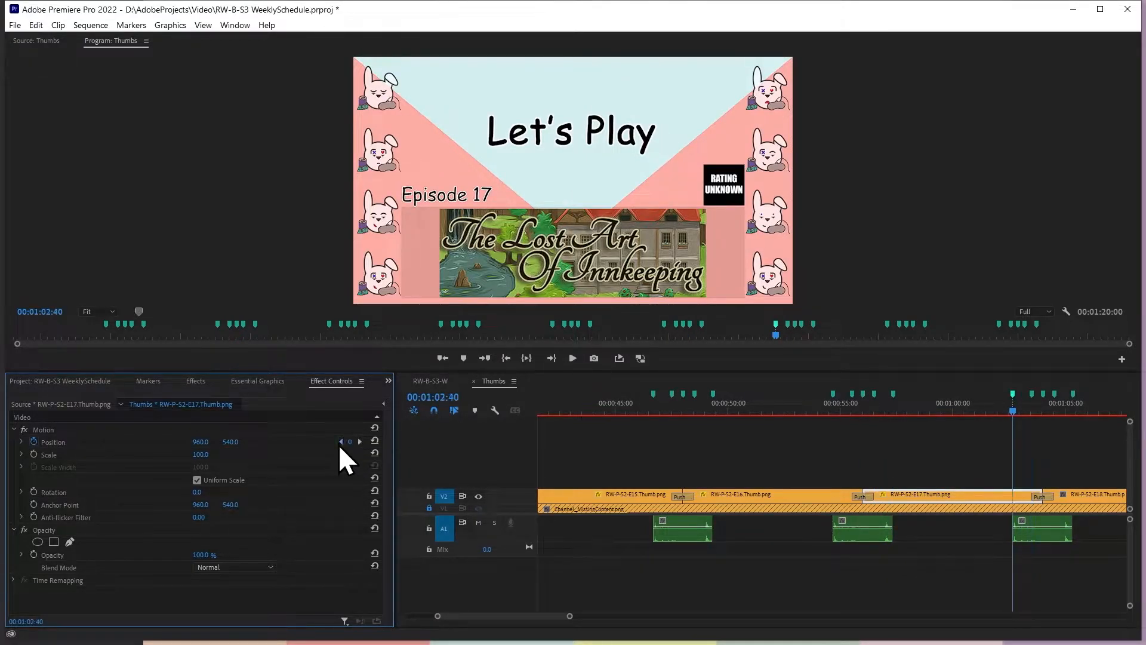
left_click(339, 443)
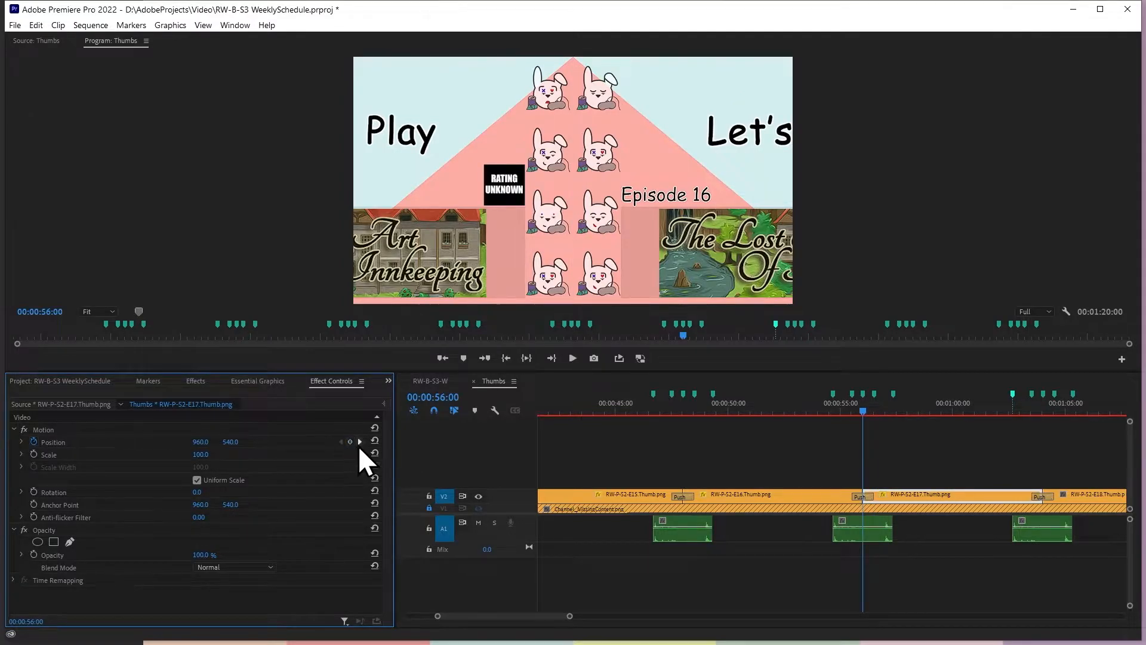
left_click(361, 442)
left_click(361, 442)
Add Position keyframes to RW-P-S2-E18.Thumb.png on its markers after the seventh Push, ending at 00:01:11:30
left_click(1113, 500)
key("Down")
key("shift+m")
left_click(35, 441)
key("Down")
key("Down")
key("Down")
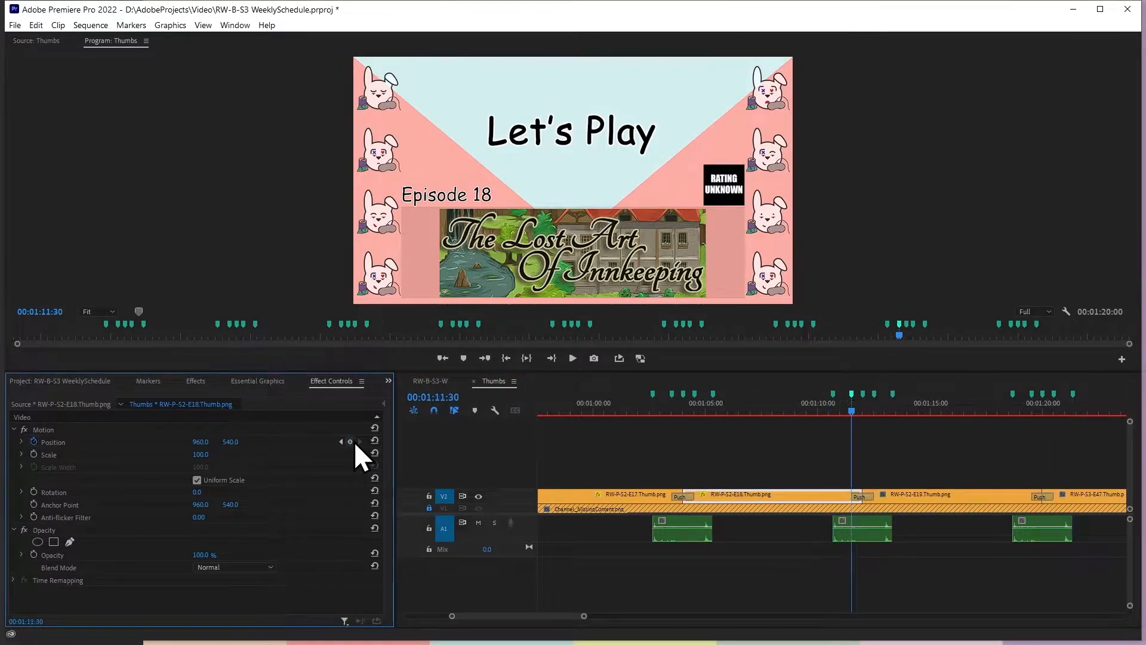
Add Position keyframes to RW-P-S2-E19.Thumb.png on its markers after the eighth Push, including 00:01:13:20 and 00:01:19:30
left_click(926, 502)
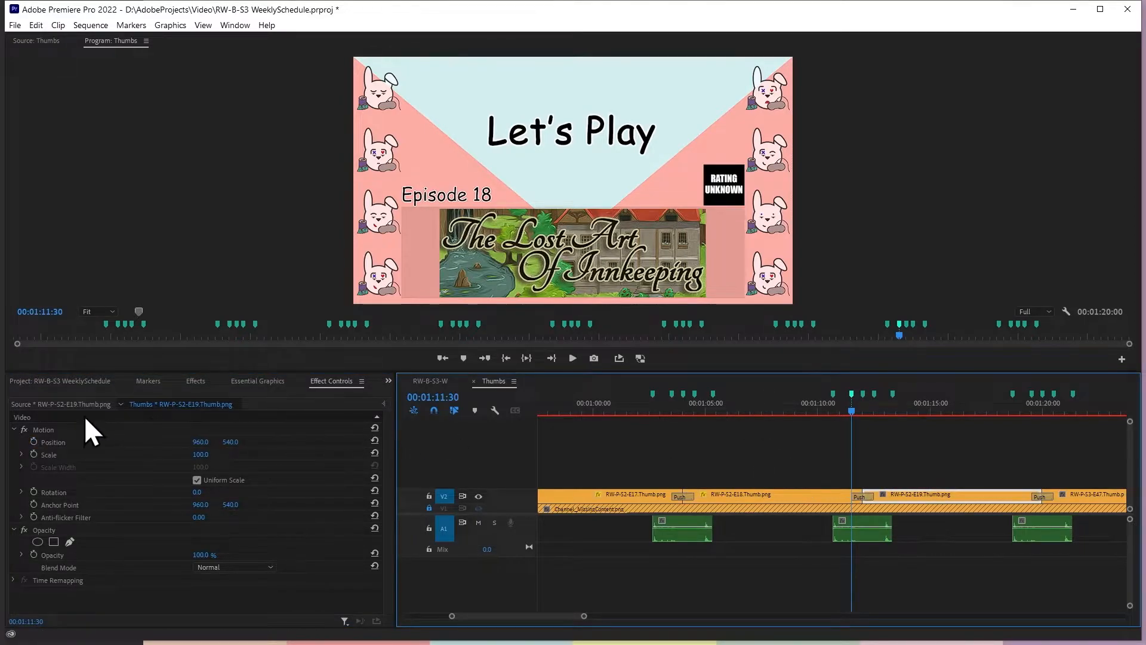
key("shift+m")
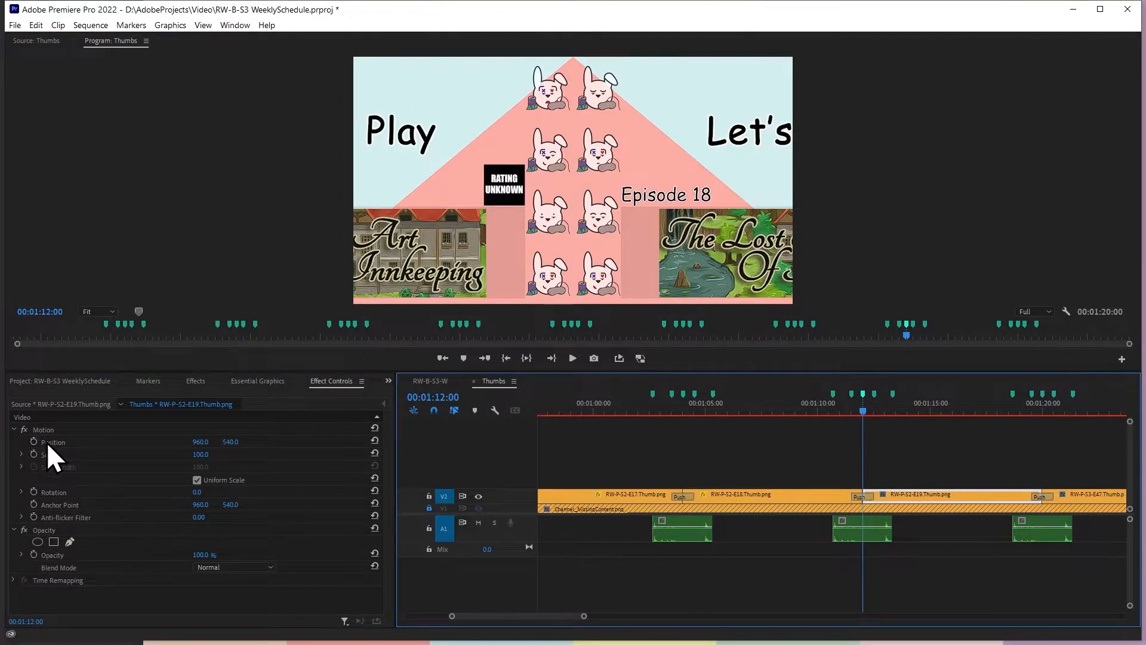
key("shift+m")
left_click(36, 443)
key("shift+m")
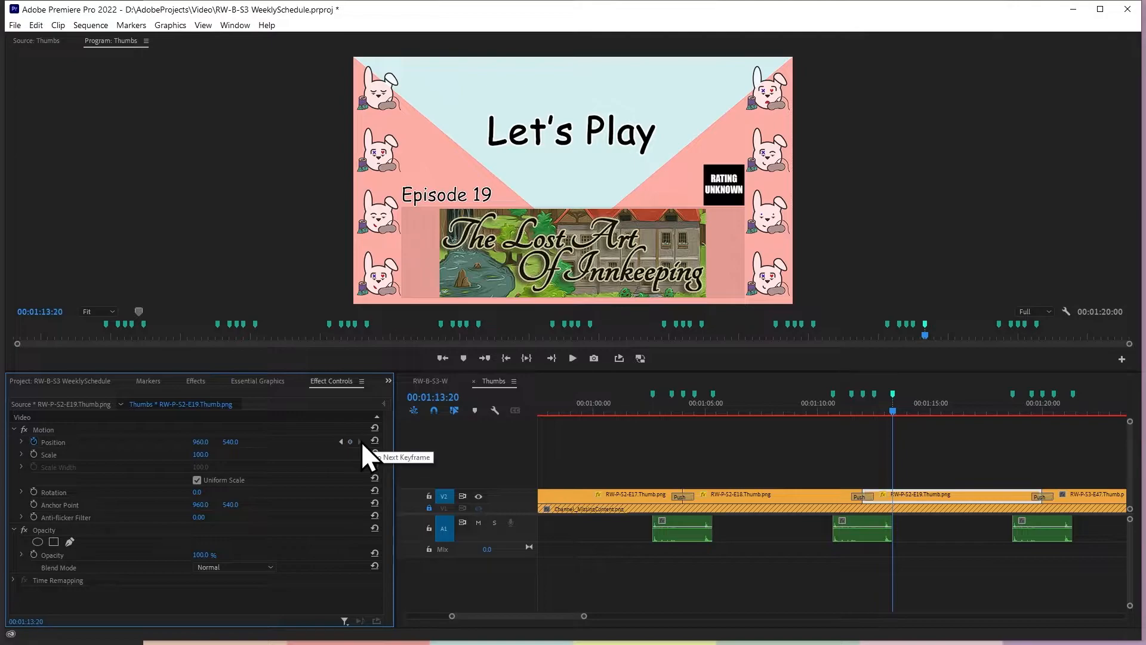
key("shift+m")
key("shift+m")
key("shift+m")
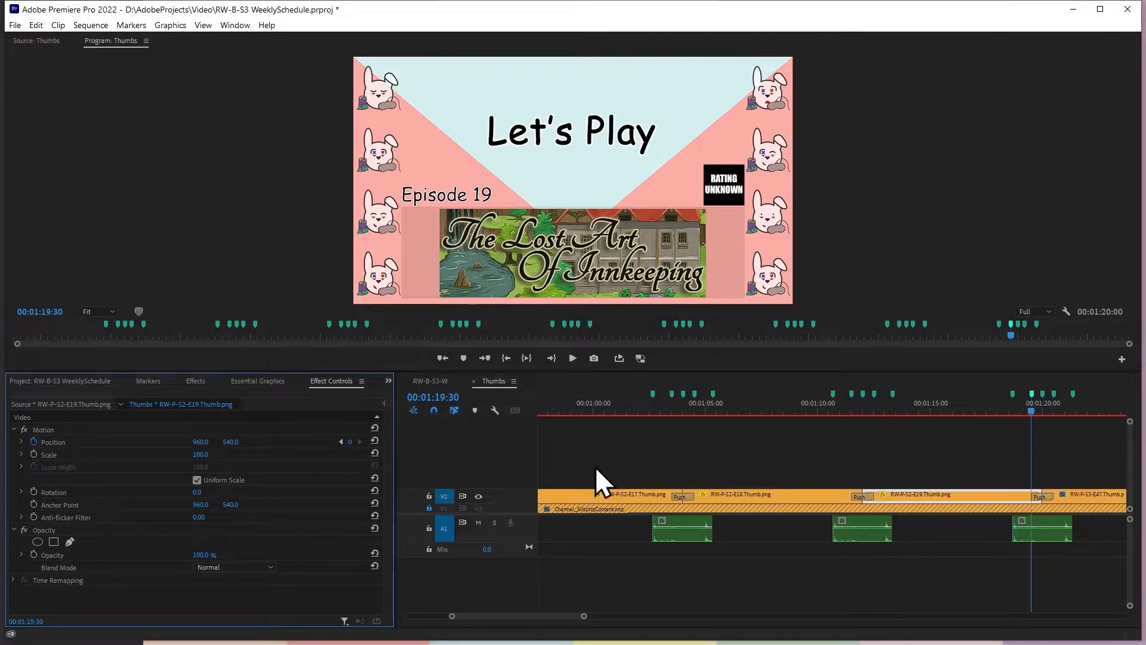
Add Position keyframes to RW-P-S3-E47.Thumb.png on the markers after the ninth Push, ending at 00:01:21:20
left_click(1102, 499)
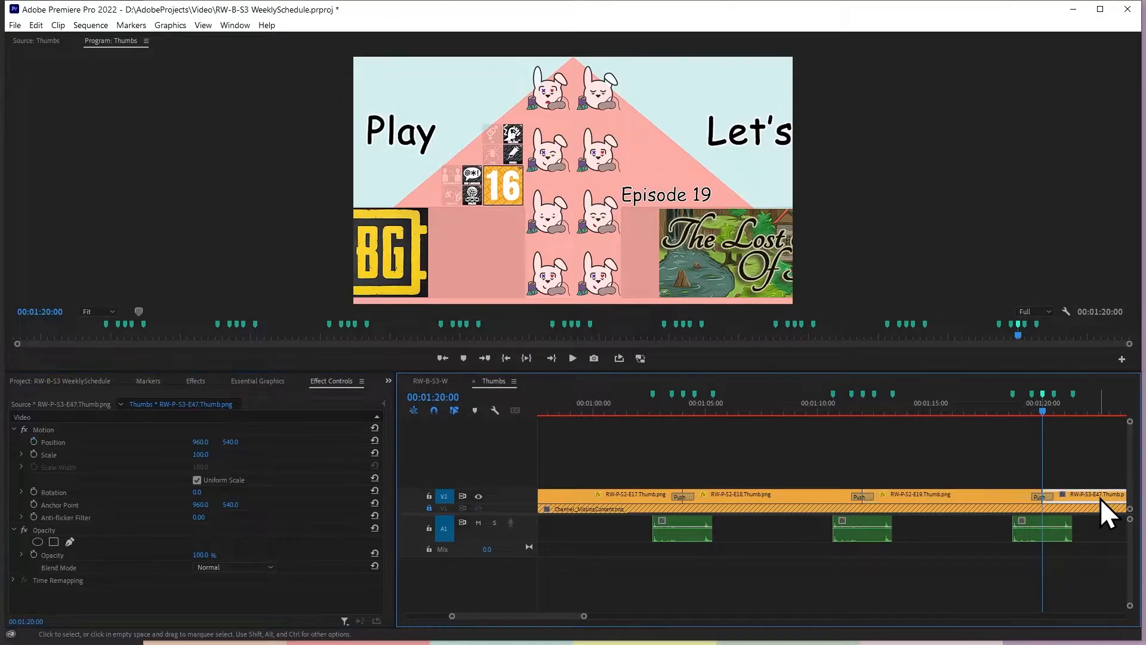
key("shift+m")
left_click(33, 442)
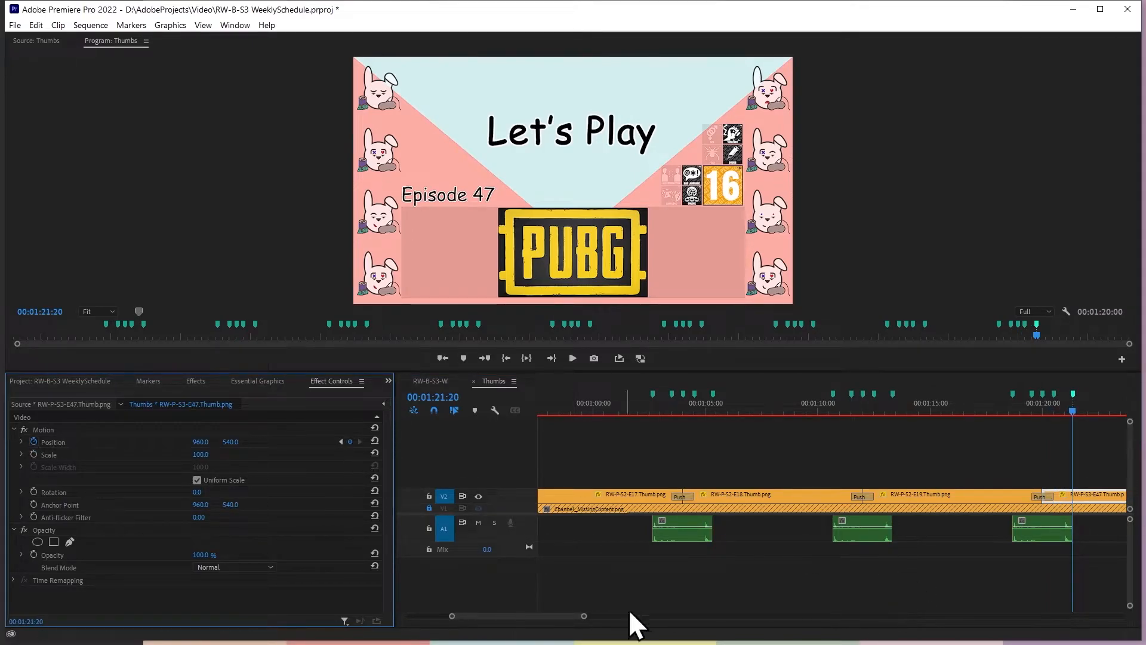
Set the vertical Position of RW-M-S2-E2.Thumb.png to 600 on its 00:00:15:30 keyframe
left_click_drag(585, 615, 647, 612)
left_click(884, 459)
key("Up")
key("Up")
key("Up")
key("Up")
key("Up")
key("Up")
key("Up")
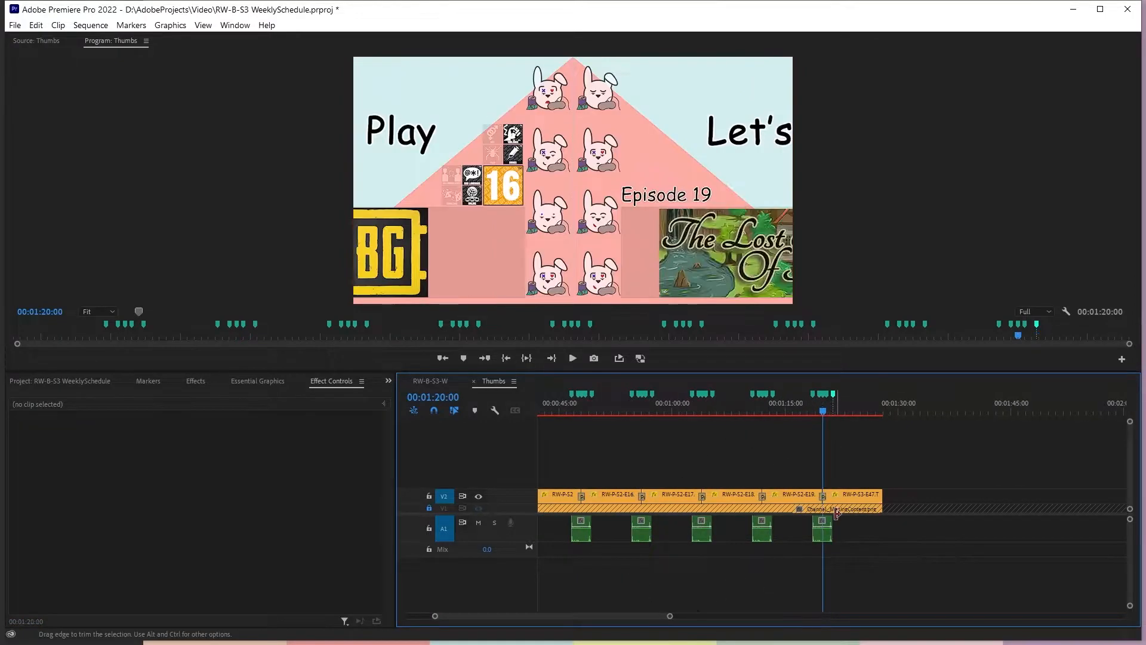
key("Up")
key("Up")
key("Up")
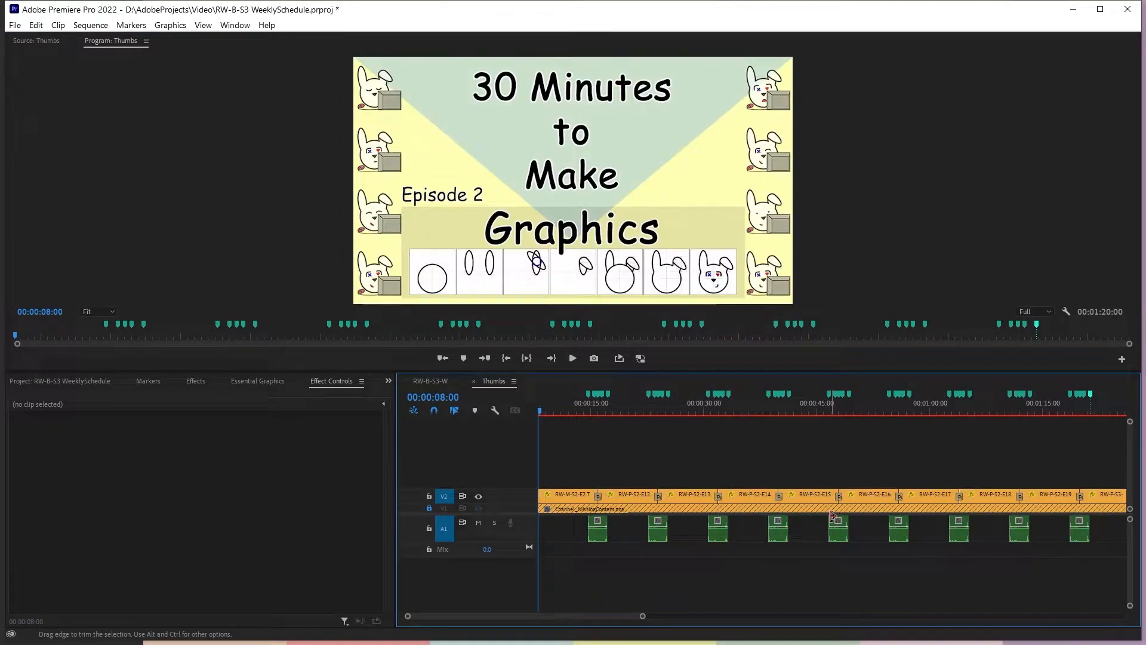
left_click(565, 500)
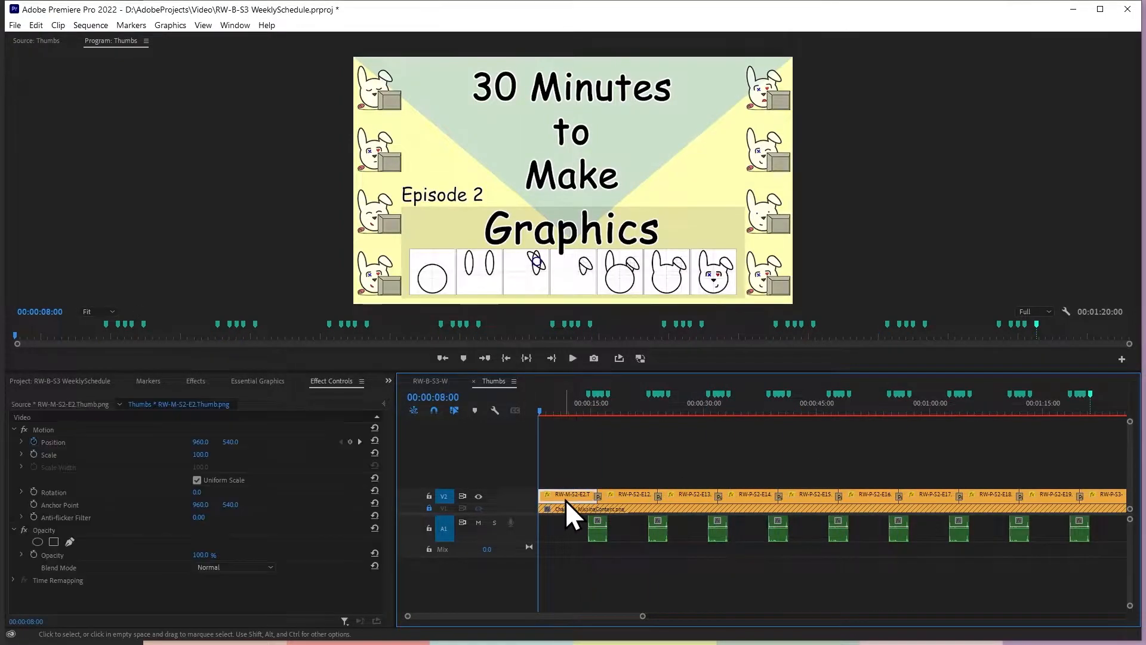
left_click(360, 442)
left_click(234, 442)
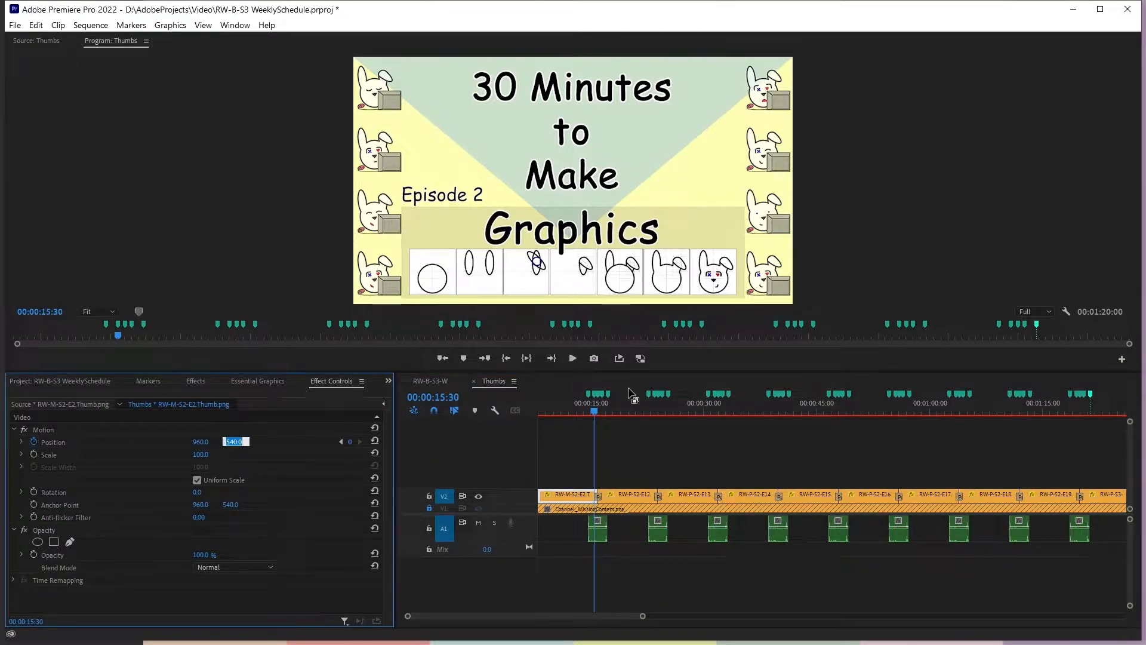
type("60.0")
key("Return")
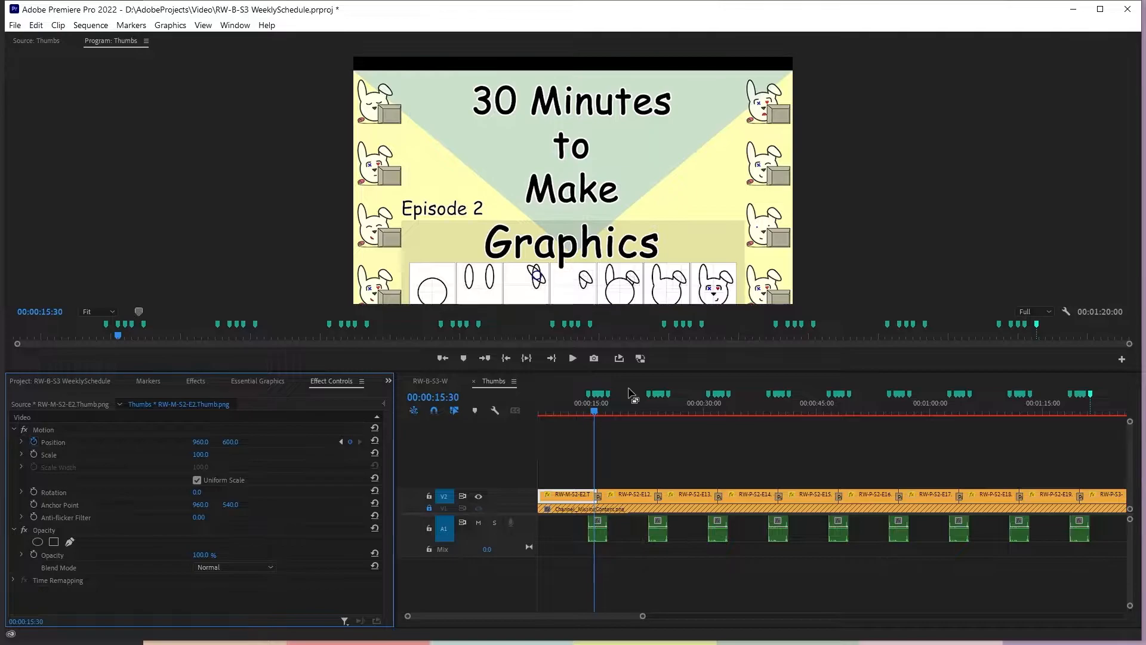
Set the vertical Position of RW-P-S2-E12.Thumb.png to 600 on its 00:00:16:30 keyframe
key("Up")
key("Down")
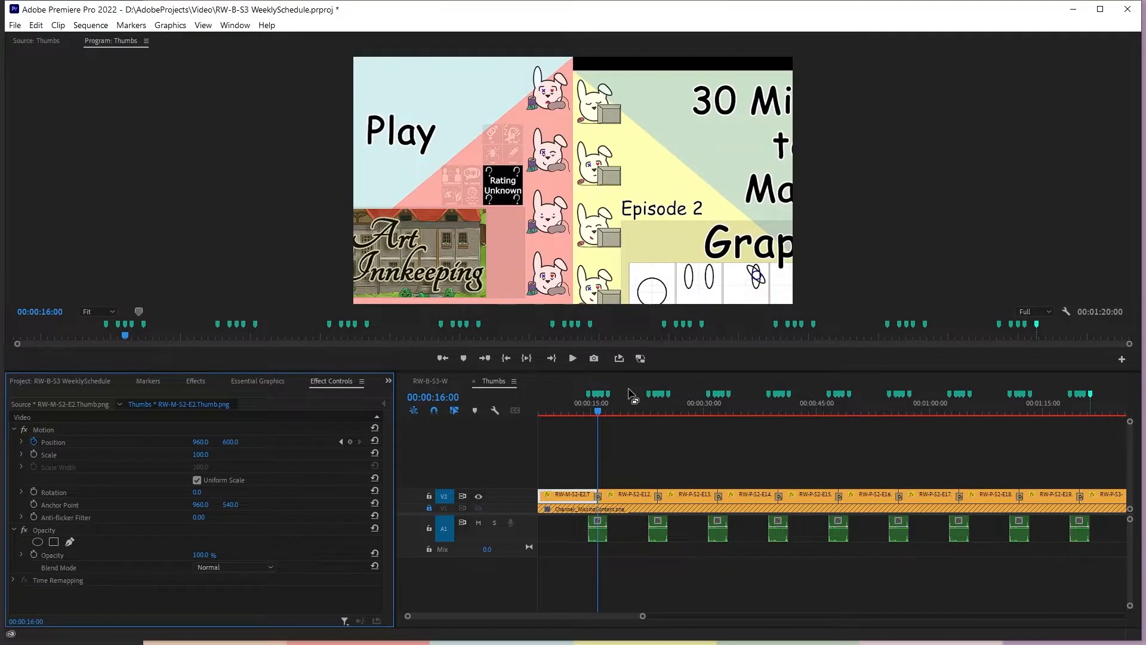
left_click(620, 494)
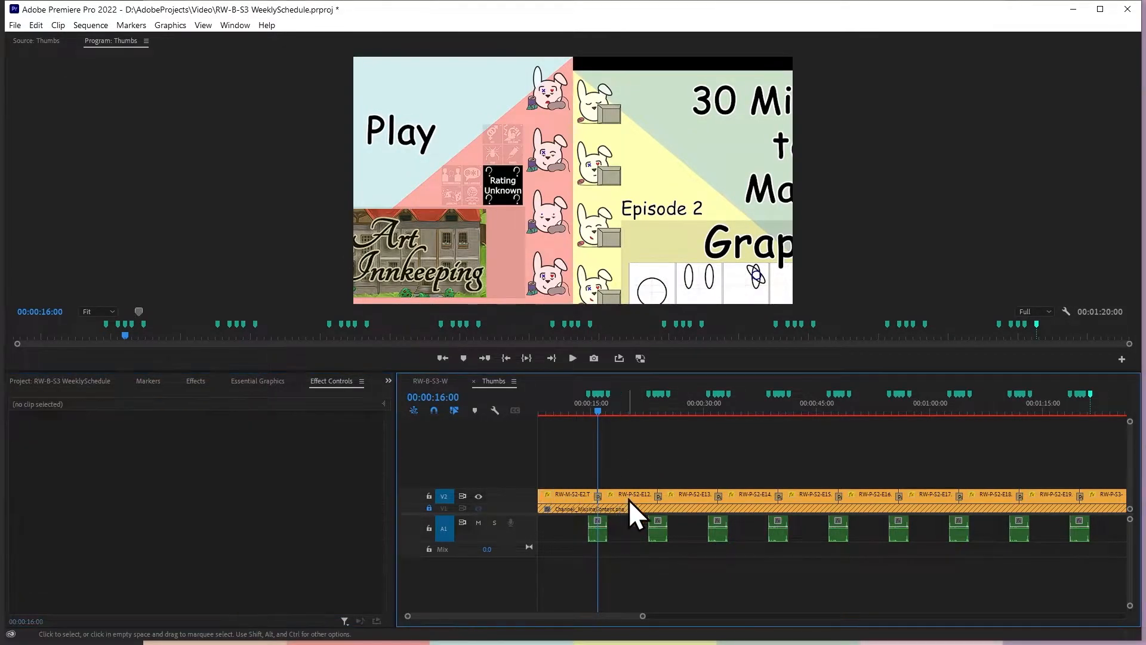
left_click(361, 442)
left_click(232, 442)
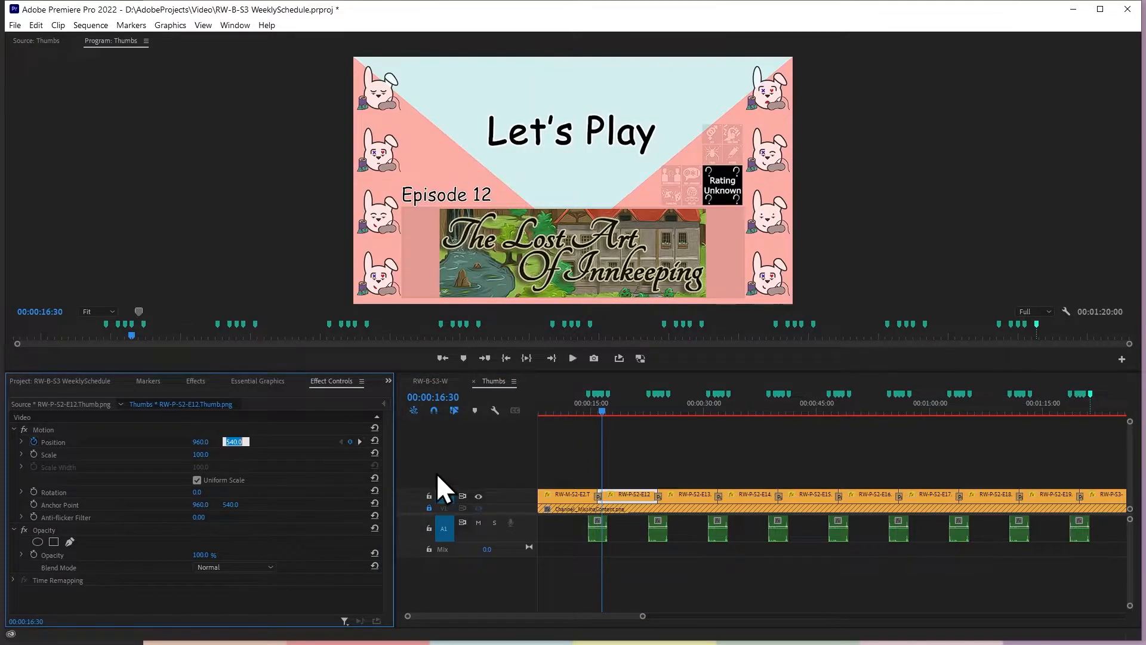
type("600")
key("Return")
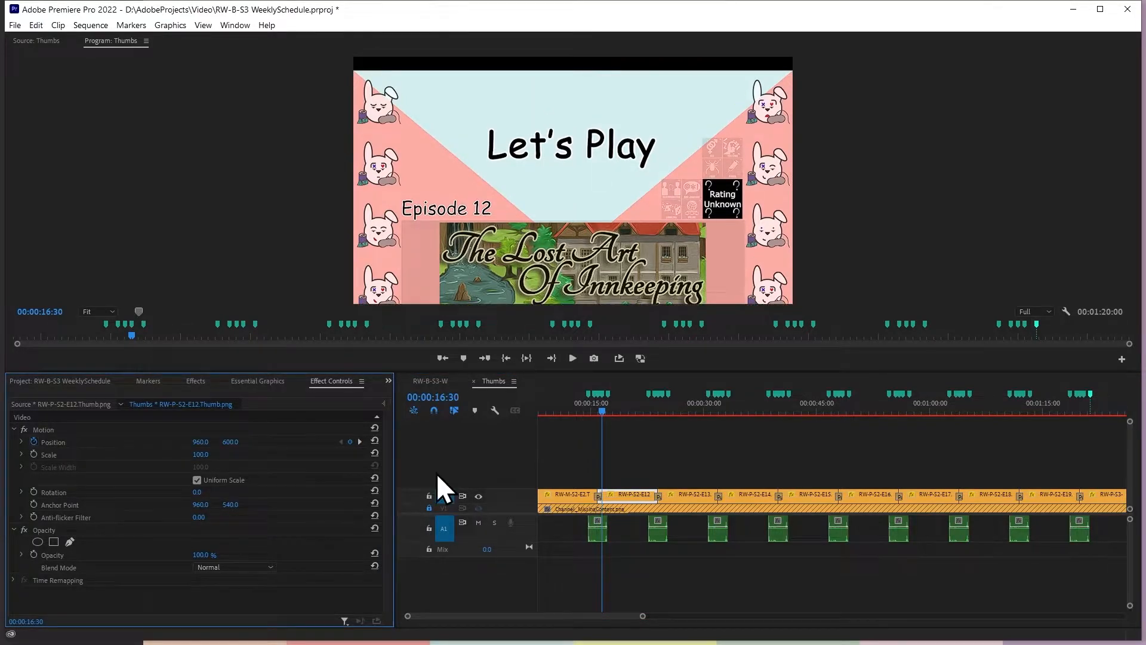
Play back the first Push transition in Thumbs several times to check the vertical shift of both thumbnails
left_click(619, 445)
left_click(599, 413)
left_click(579, 410)
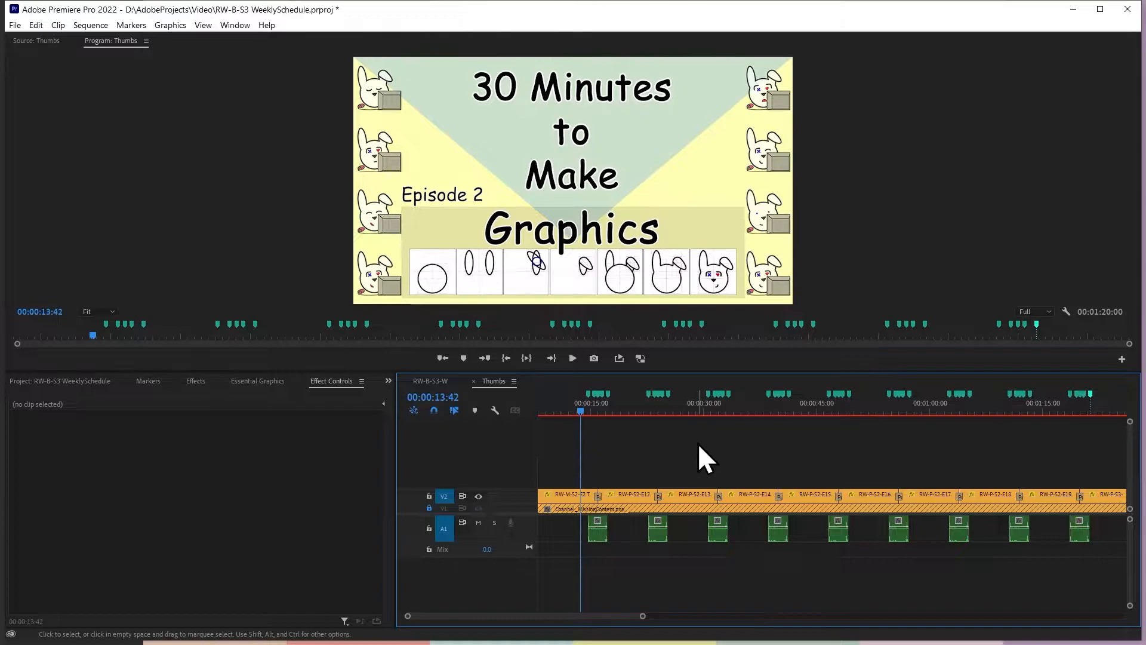
key("space")
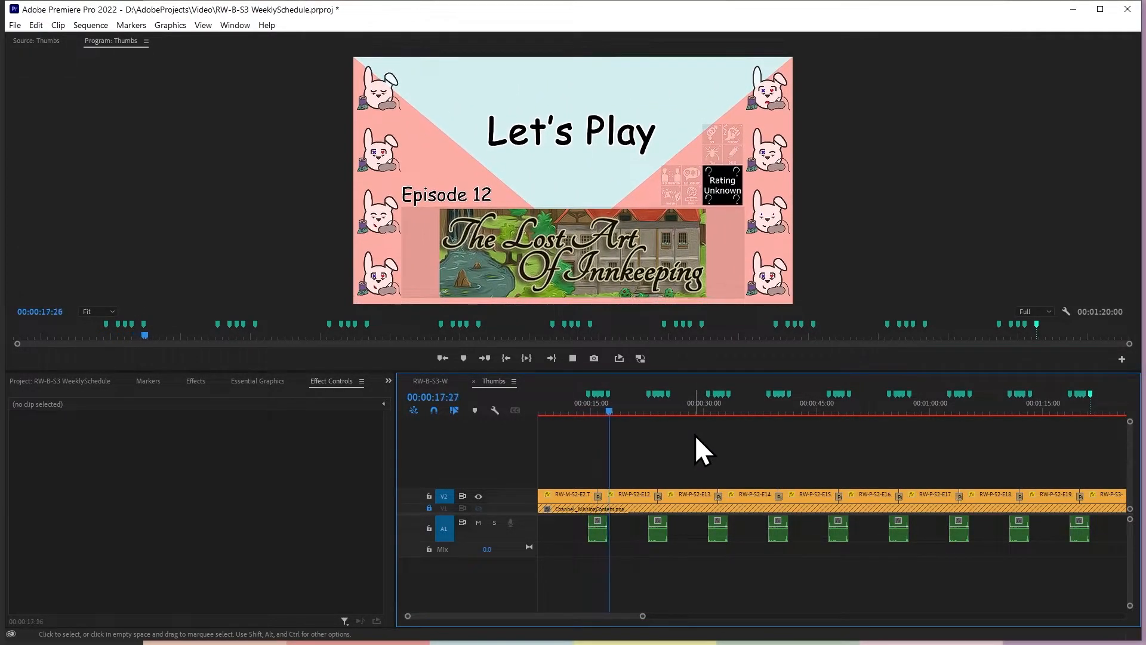
key("space")
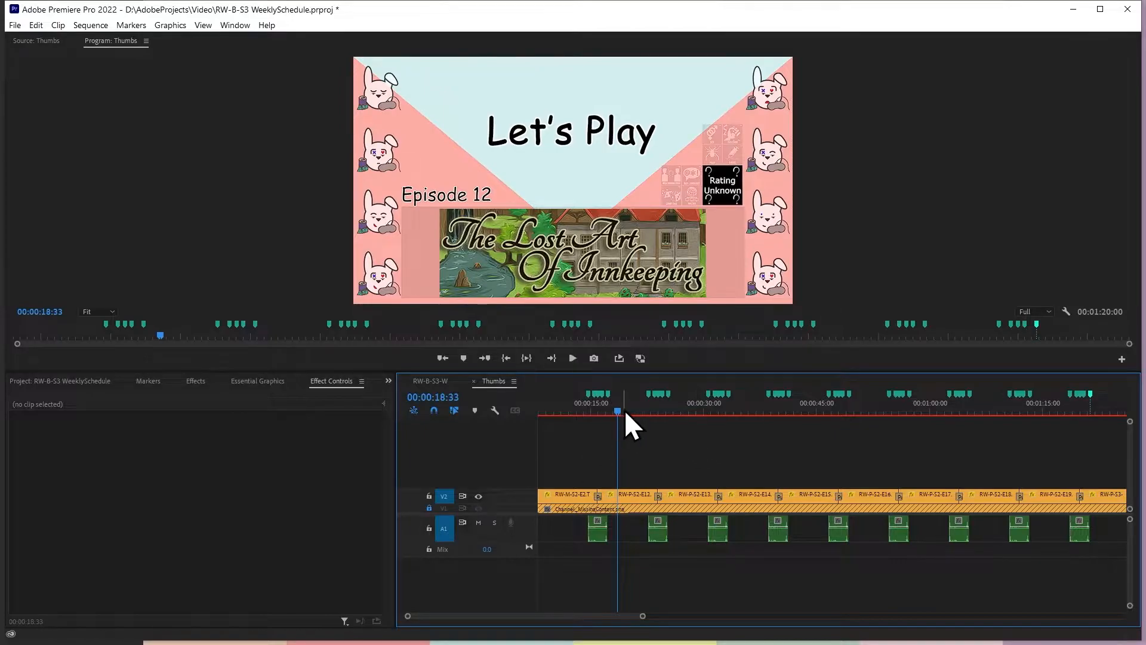
left_click_drag(620, 416, 583, 415)
key("space")
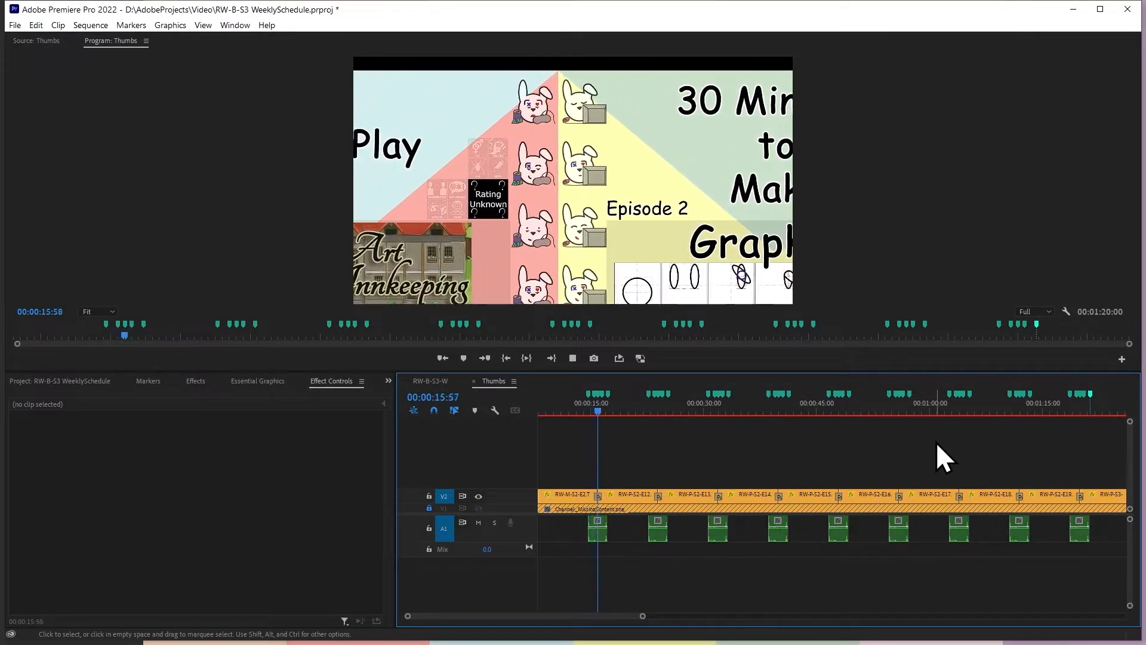
key("space")
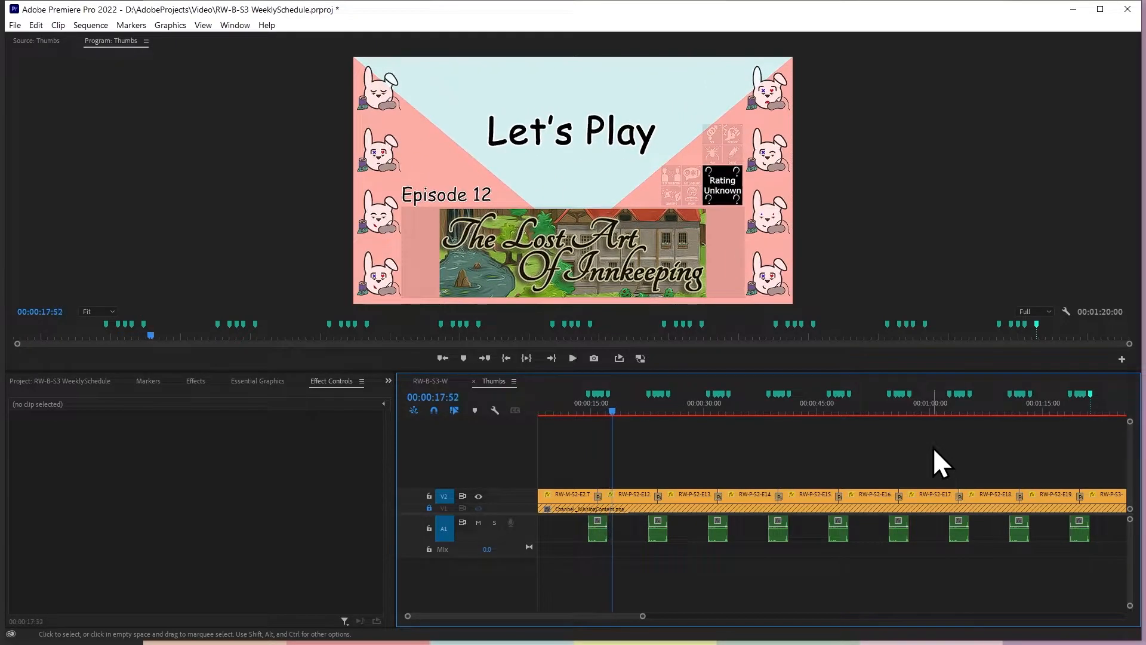
left_click(590, 406)
key("space")
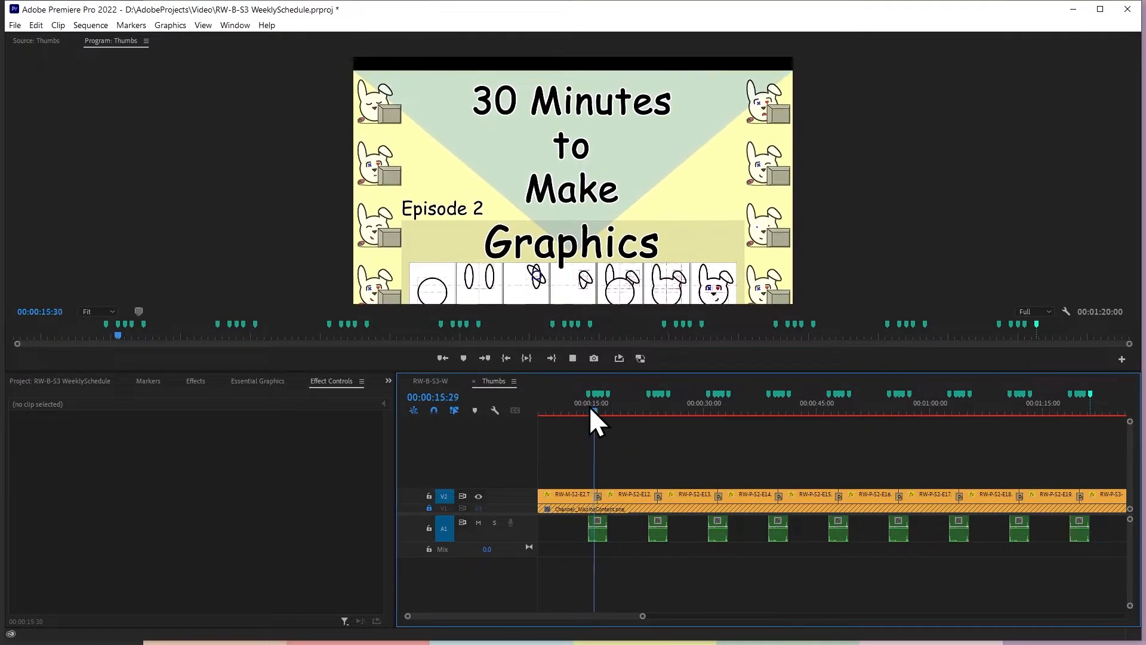
key("space")
Add a Position keyframe with a vertical value of 540 to RW-P-S2-E12.Thumb.png at 00:00:17:03
left_click_drag(643, 616, 588, 616)
left_click(760, 413)
key("space")
left_click(796, 409)
key("space")
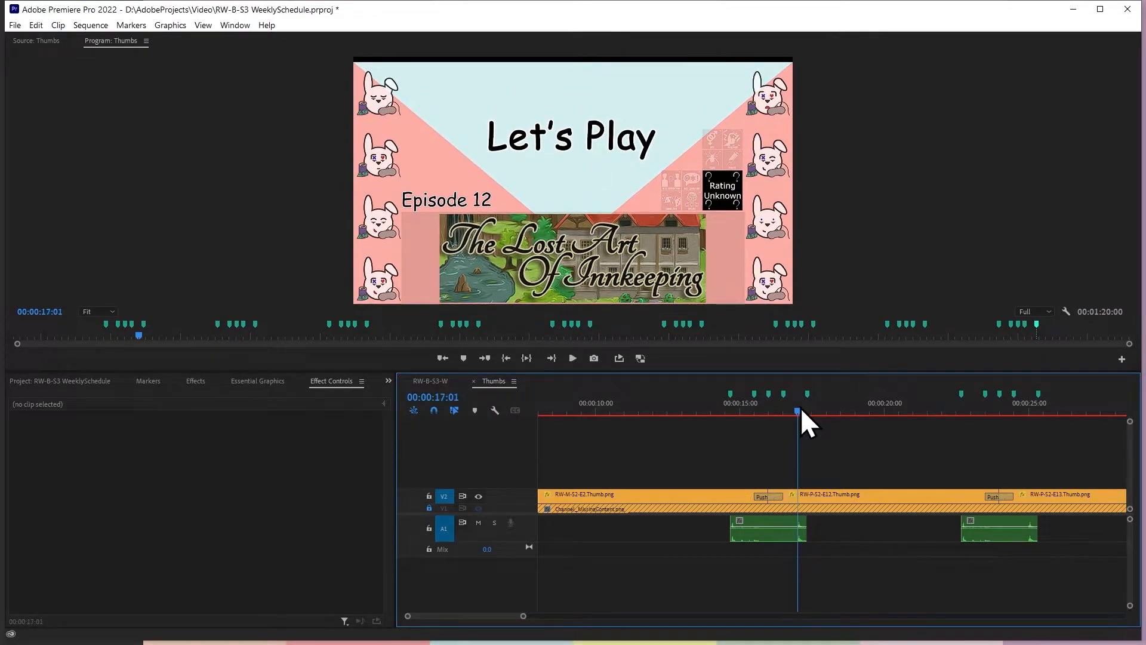
left_click(801, 408)
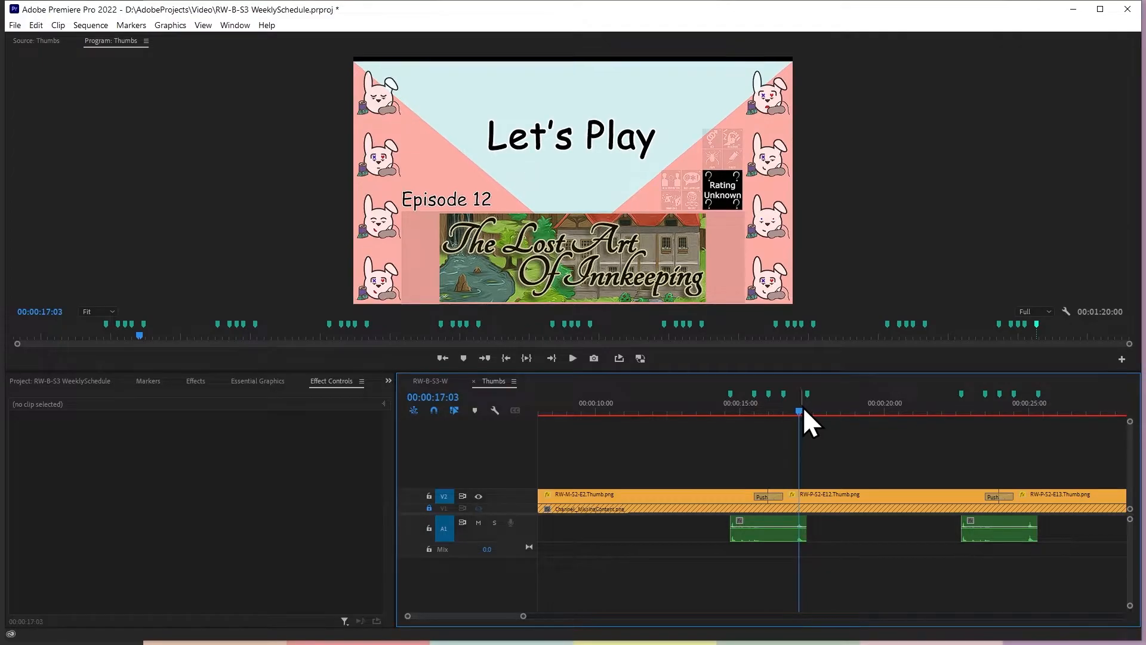
left_click(806, 500)
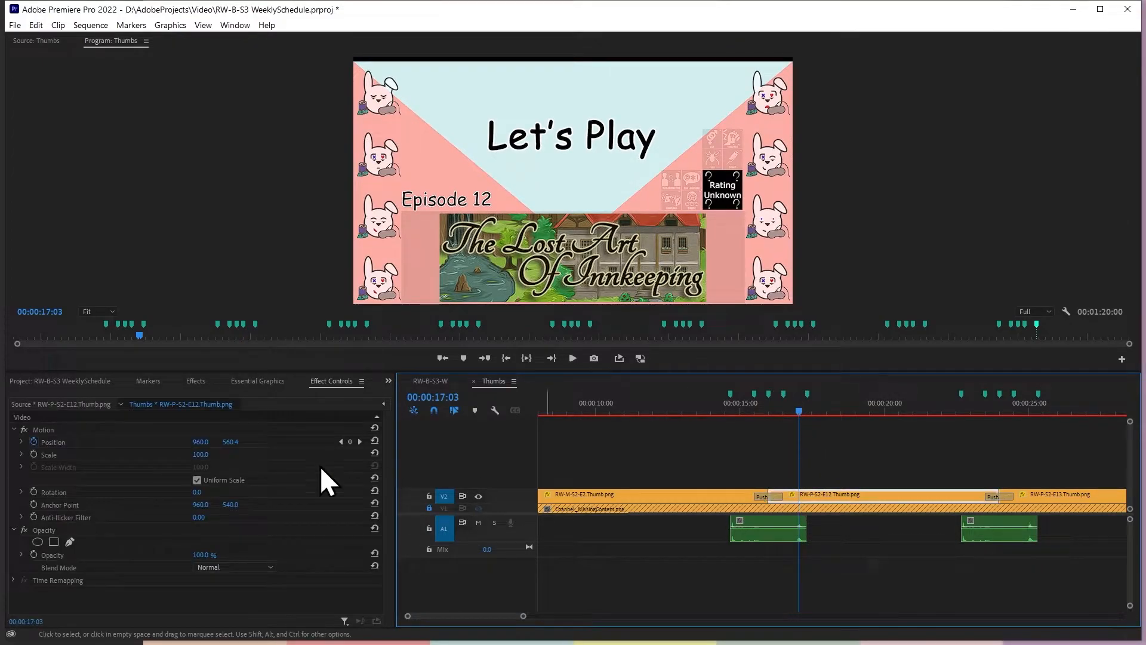
left_click(359, 441)
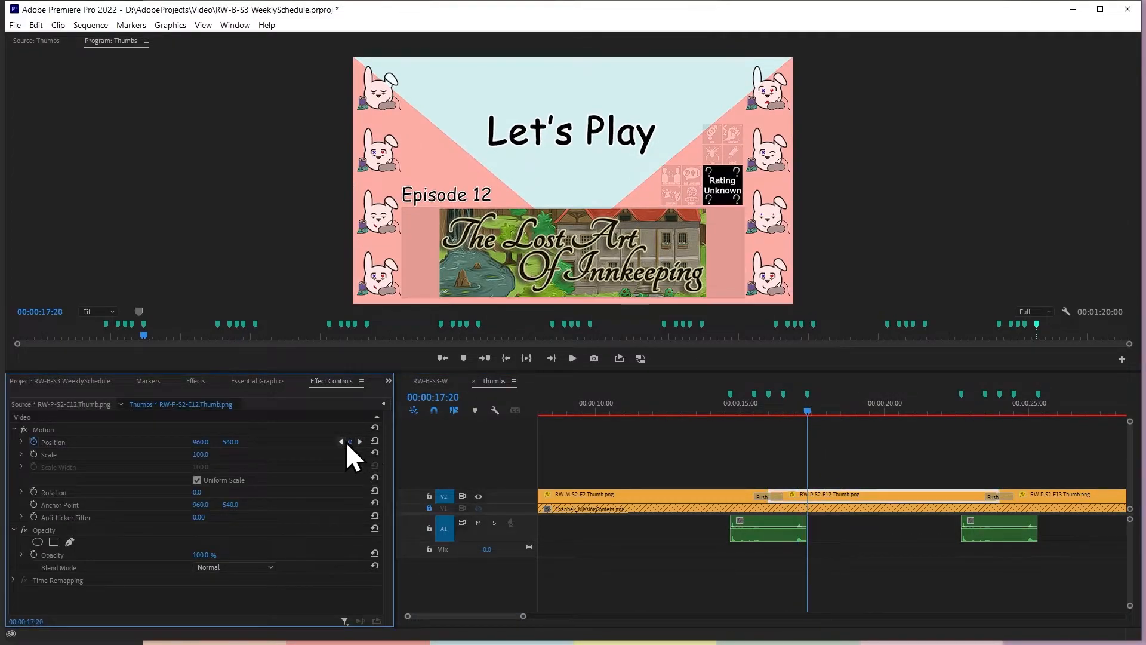
left_click(801, 408)
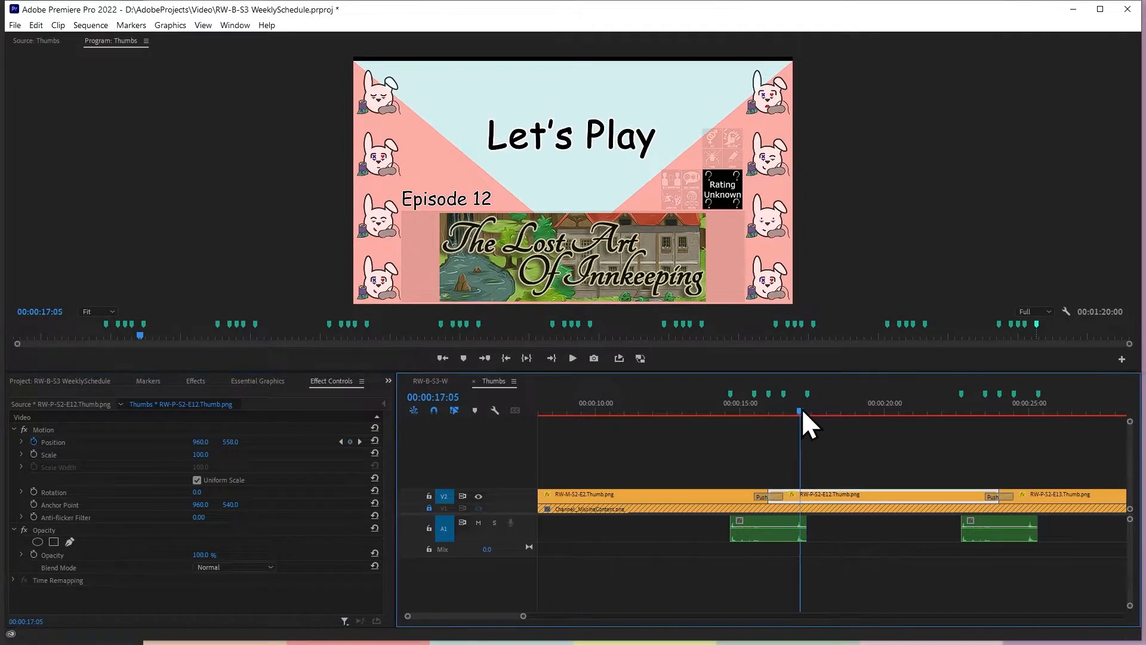
left_click(360, 441)
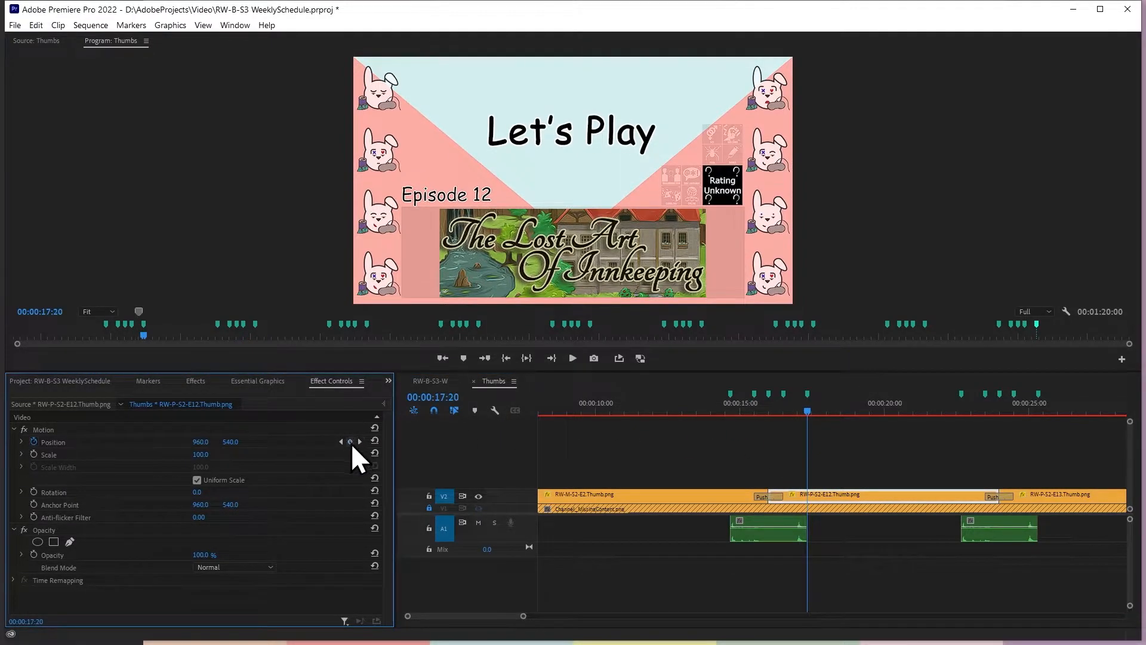
left_click(799, 408)
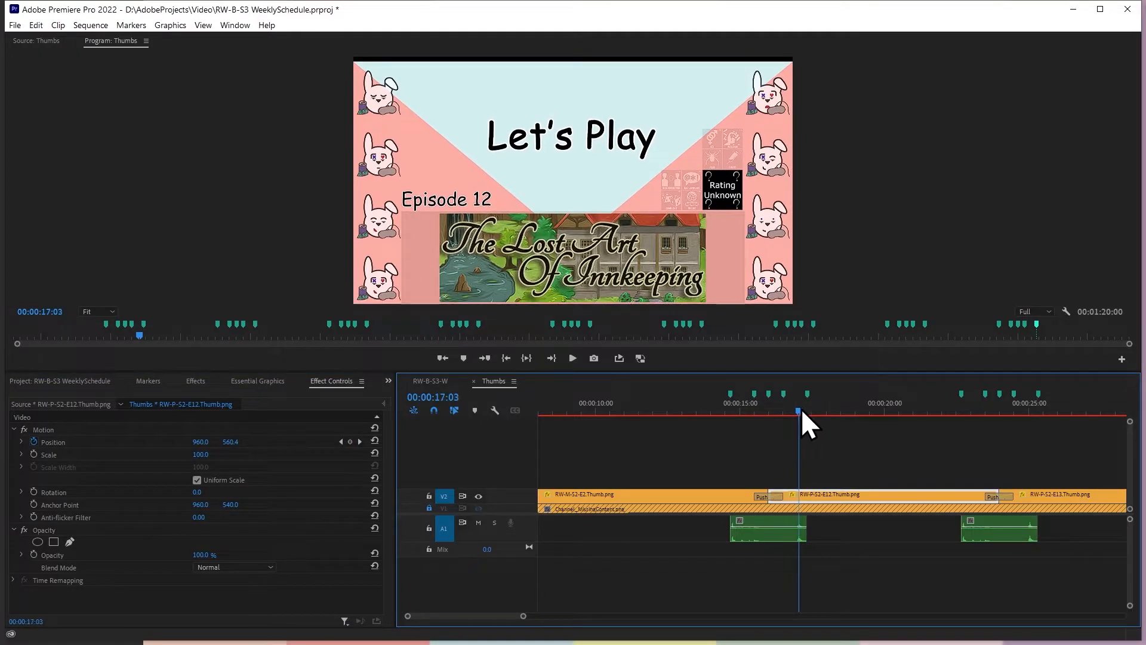
left_click(374, 441)
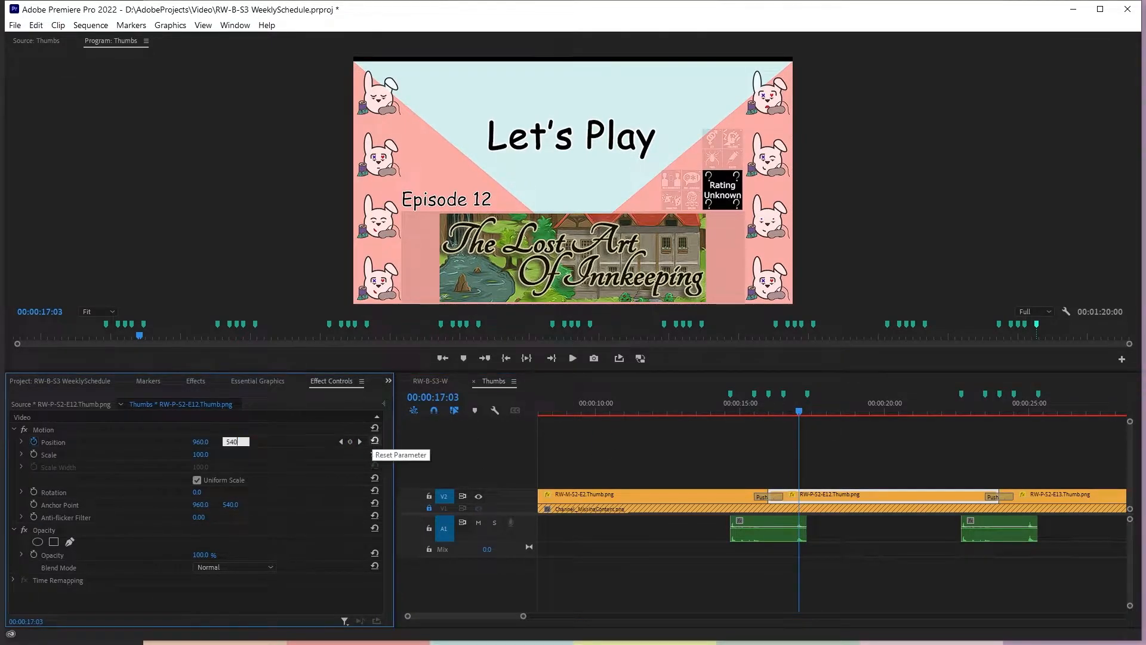
left_click(359, 442)
Play back the first Push transition again to check the timing of RW-P-S2-E12.Thumb.png's return movement
left_click(725, 410)
key("space")
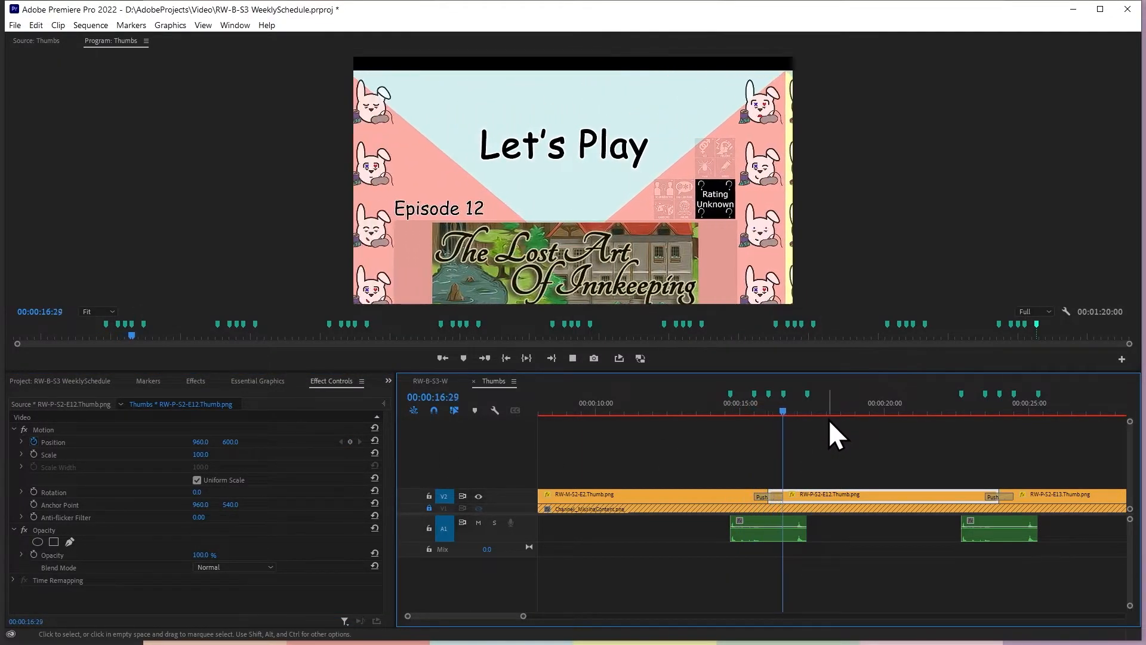
key("space")
left_click_drag(791, 409, 709, 415)
key("space")
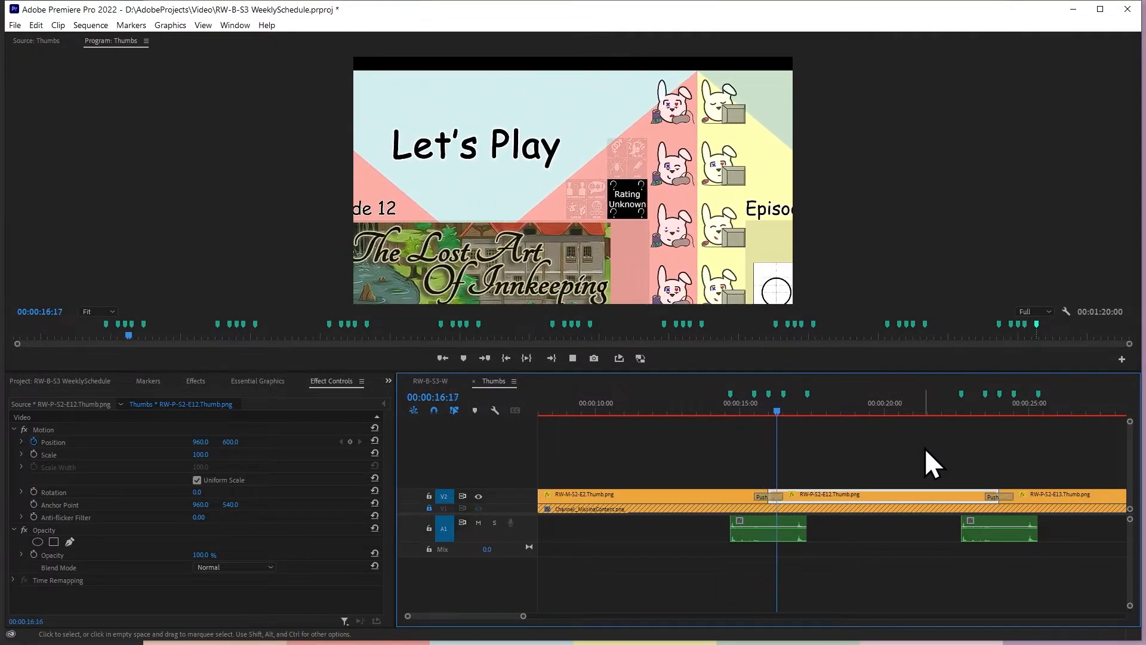
key("space")
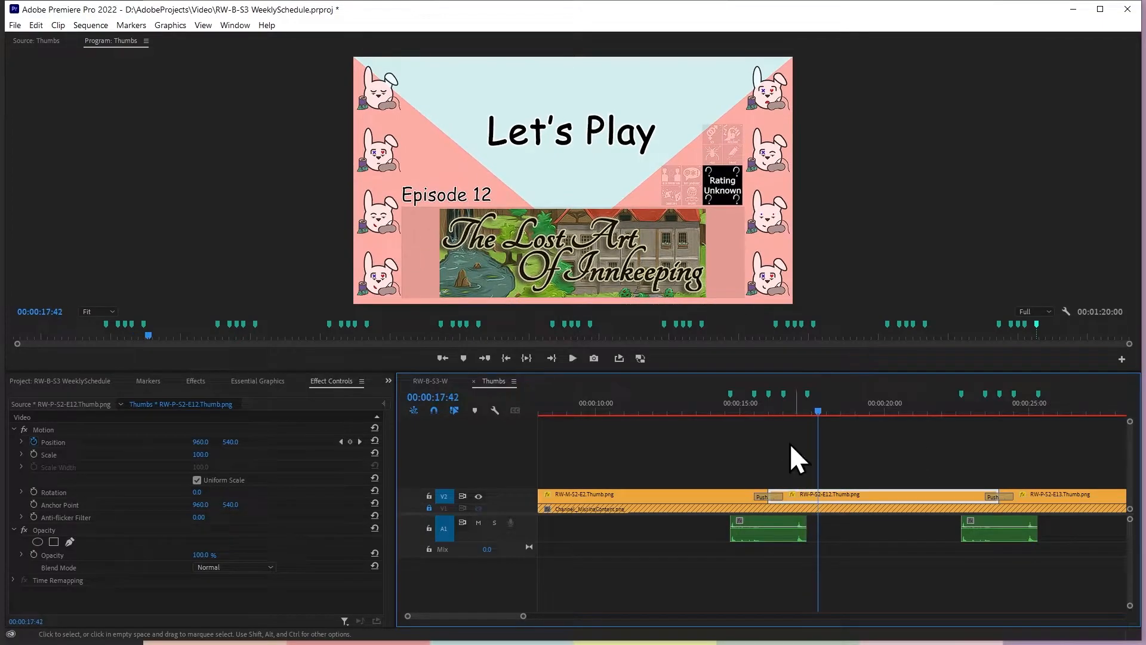
Play the RW-B-S3-W sequence from 00:00:14:12 to check the thumbnail transition within the full schedule layout
left_click(421, 383)
left_click(897, 411)
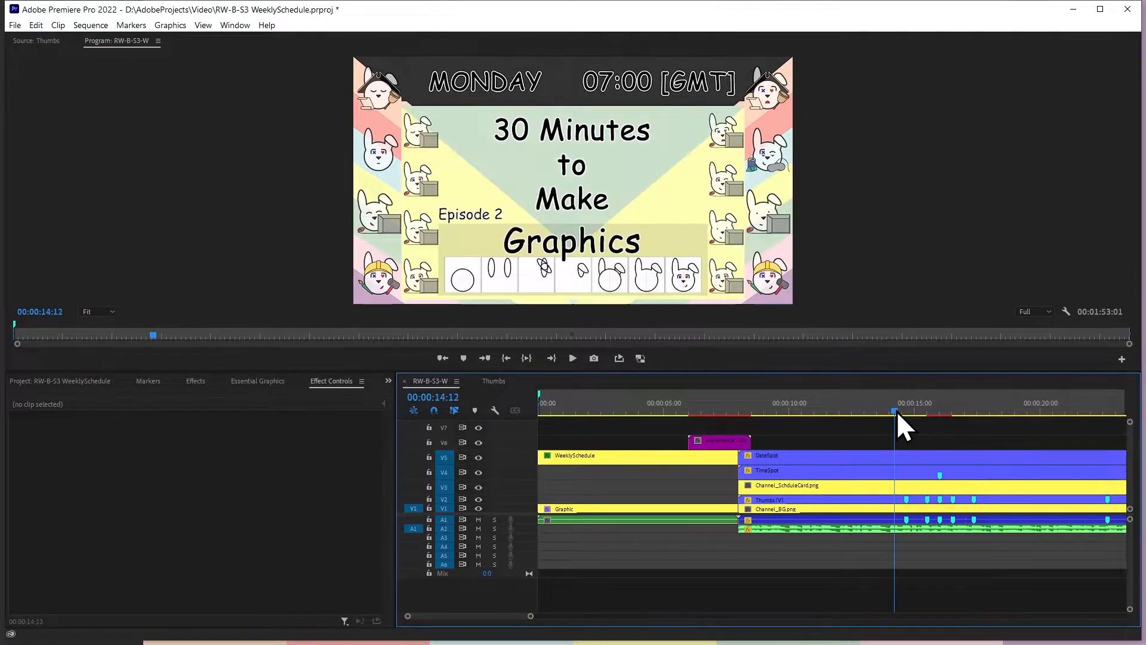
key("space")
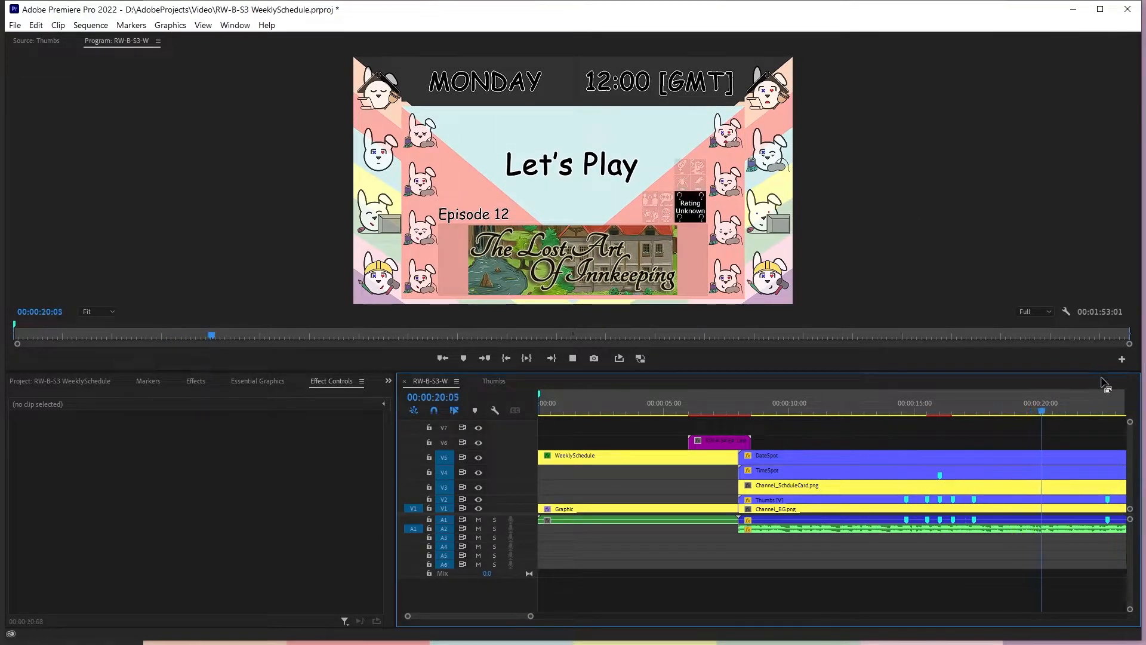
key("space")
Return to the Thumbs sequence and review RW-P-S2-E12.Thumb.png's Position keyframes at 00:00:16:30 and 00:00:17:03
left_click(504, 384)
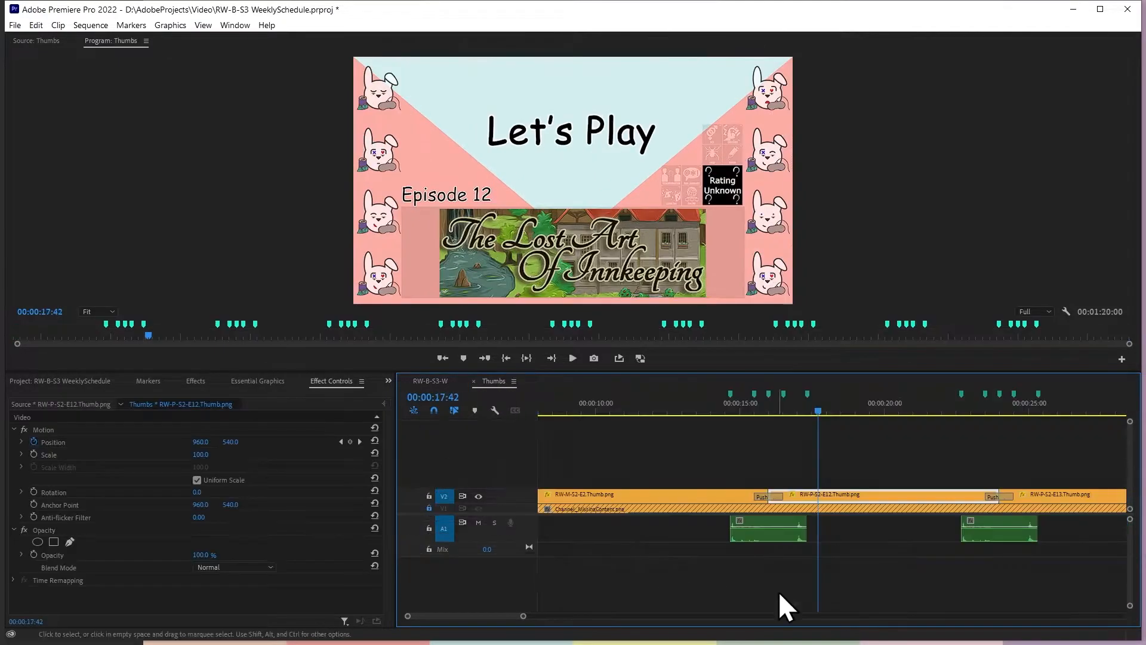
key("Up")
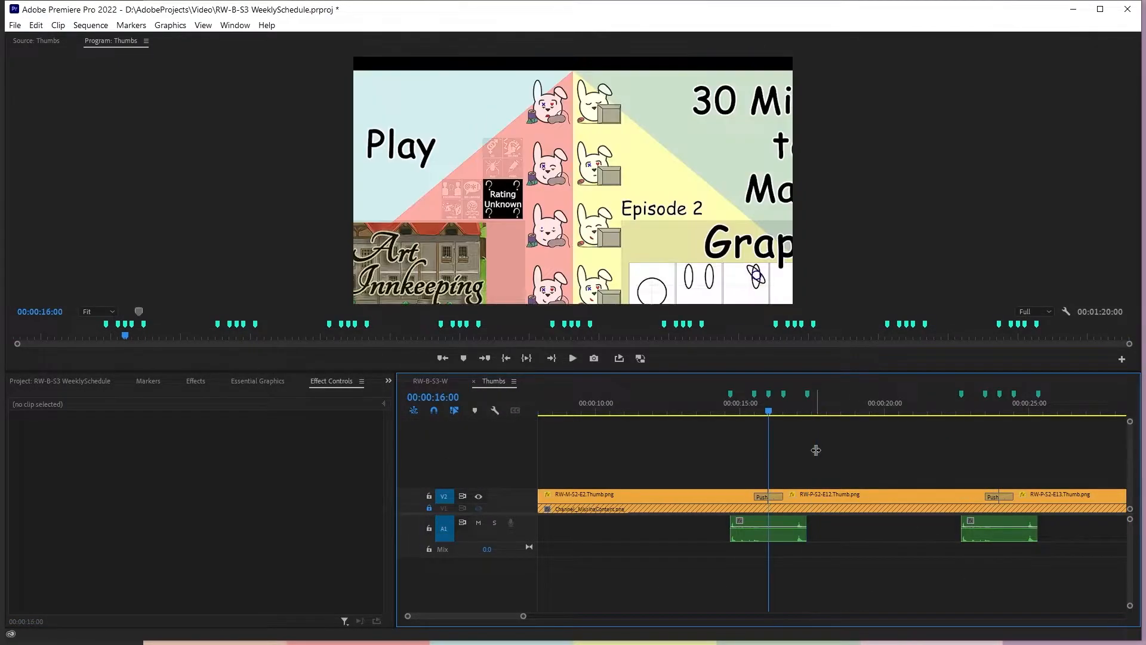
left_click(800, 491)
left_click(360, 442)
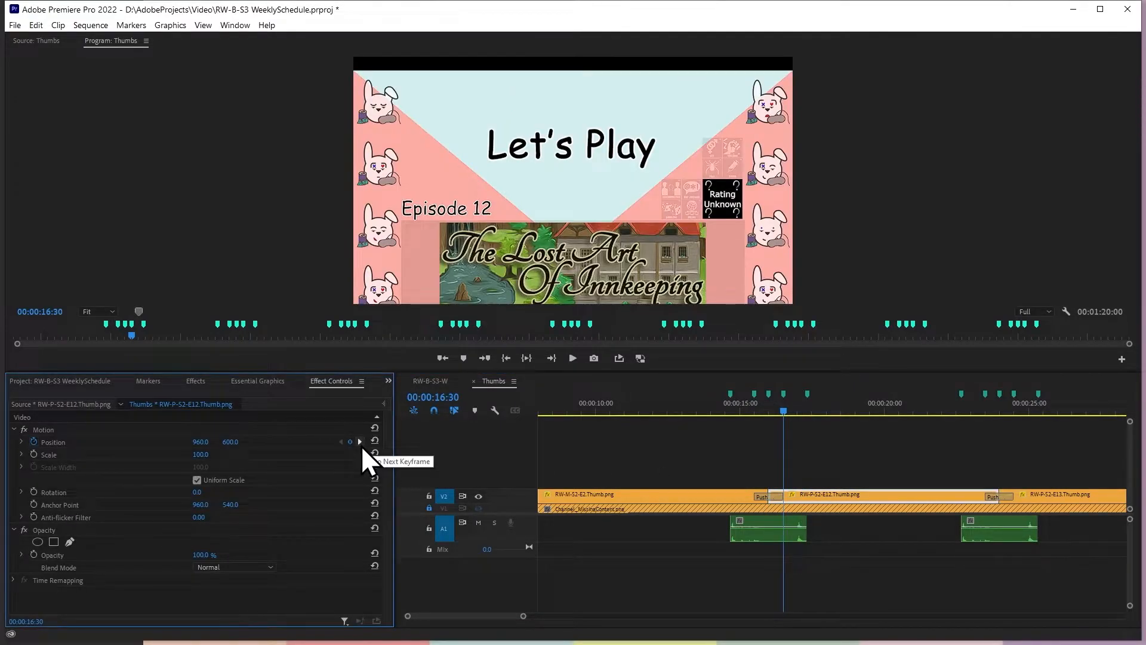
left_click(360, 443)
left_click(341, 442)
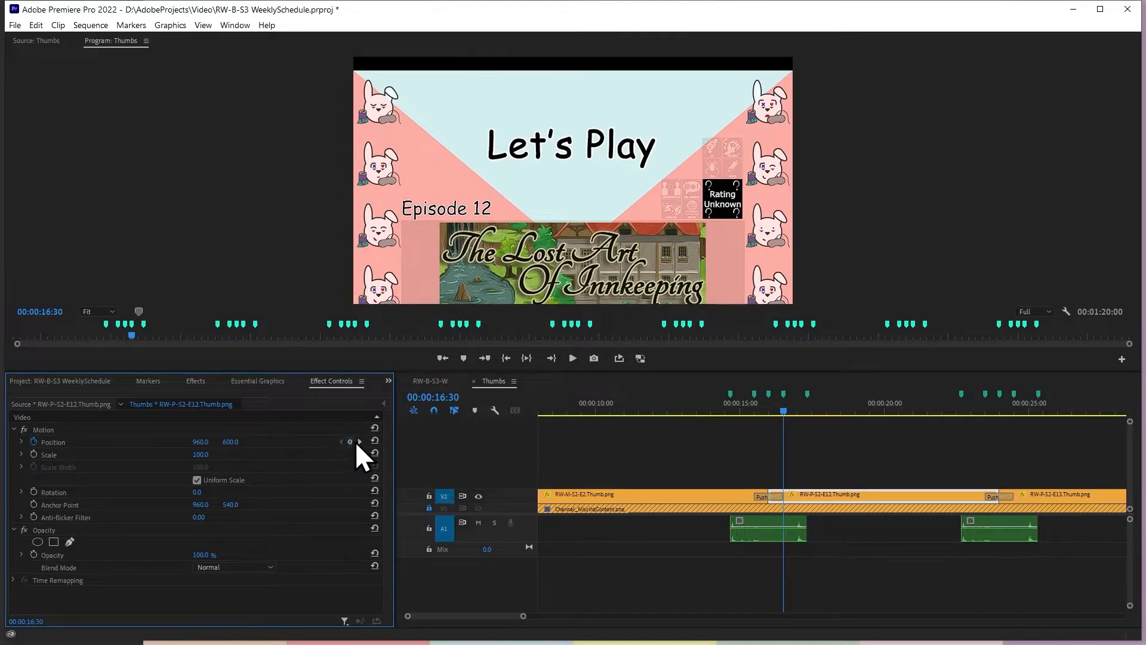
left_click(360, 442)
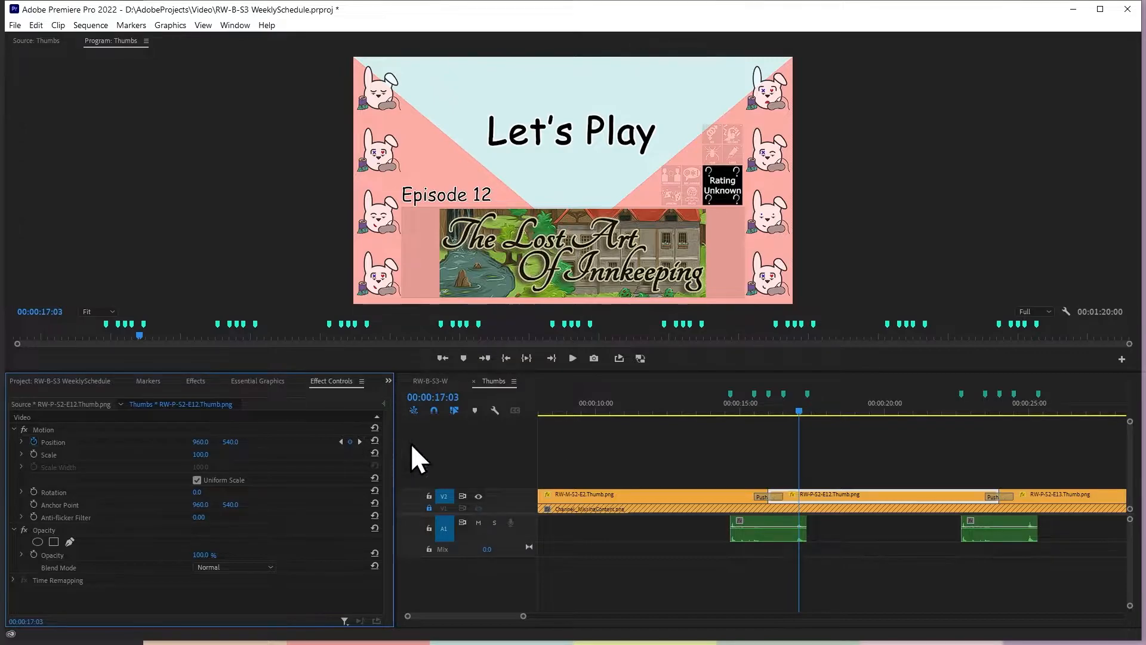
Move the playhead to 33 frames before the cut at 00:00:16:00 to check the timing ahead of the first Push
key("Up")
key("Down")
key("Up")
left_click(883, 433)
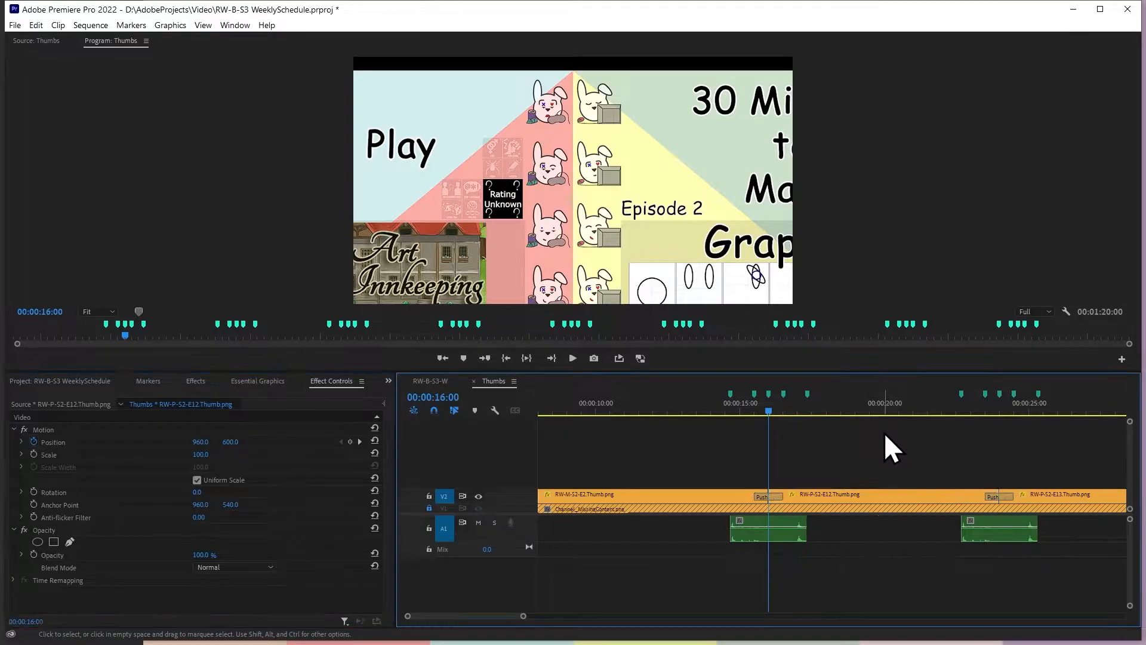
type("-0")
type("33")
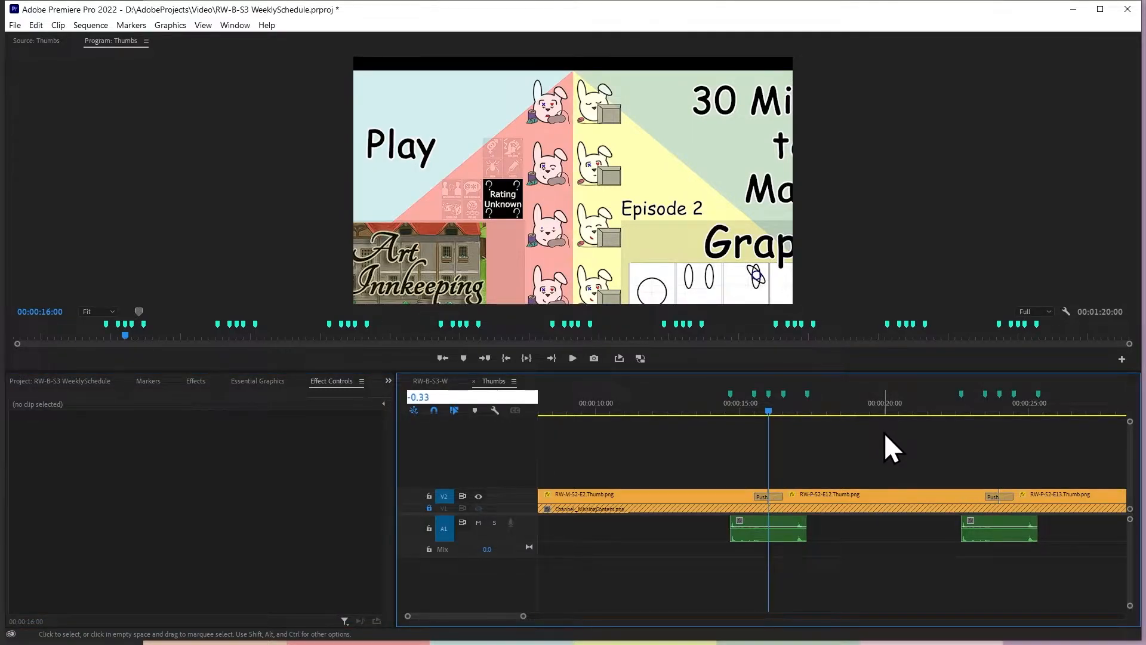
key("Return")
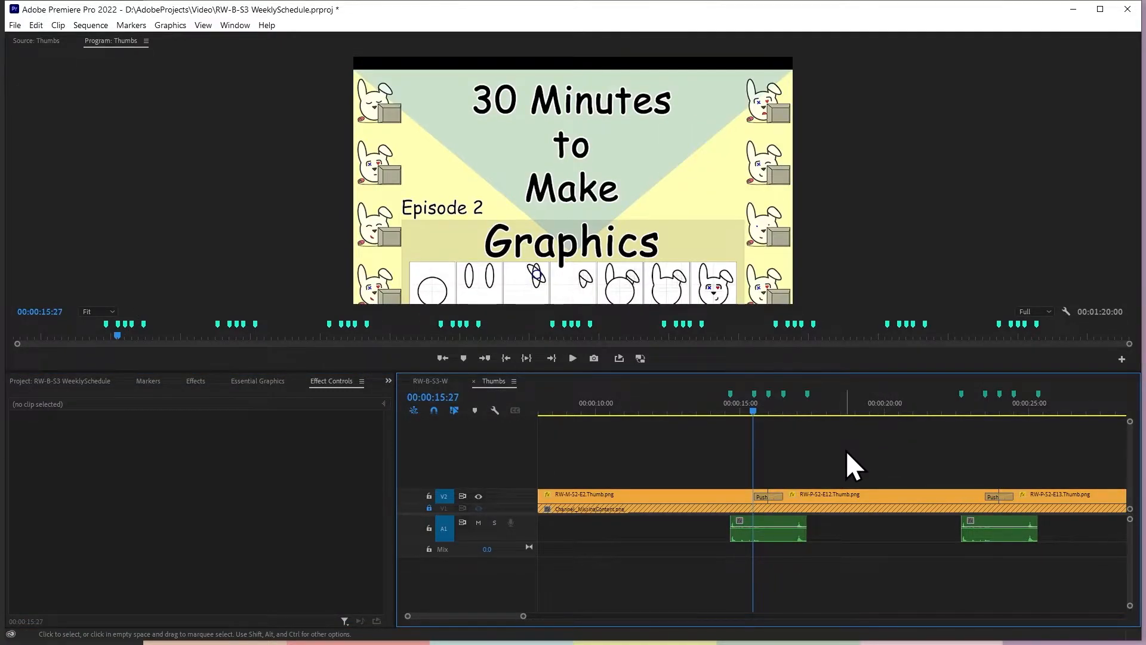
Move the playhead to 33 frames after the marker at 00:00:16:30, where the first Push ends
left_click(786, 409)
key("Up")
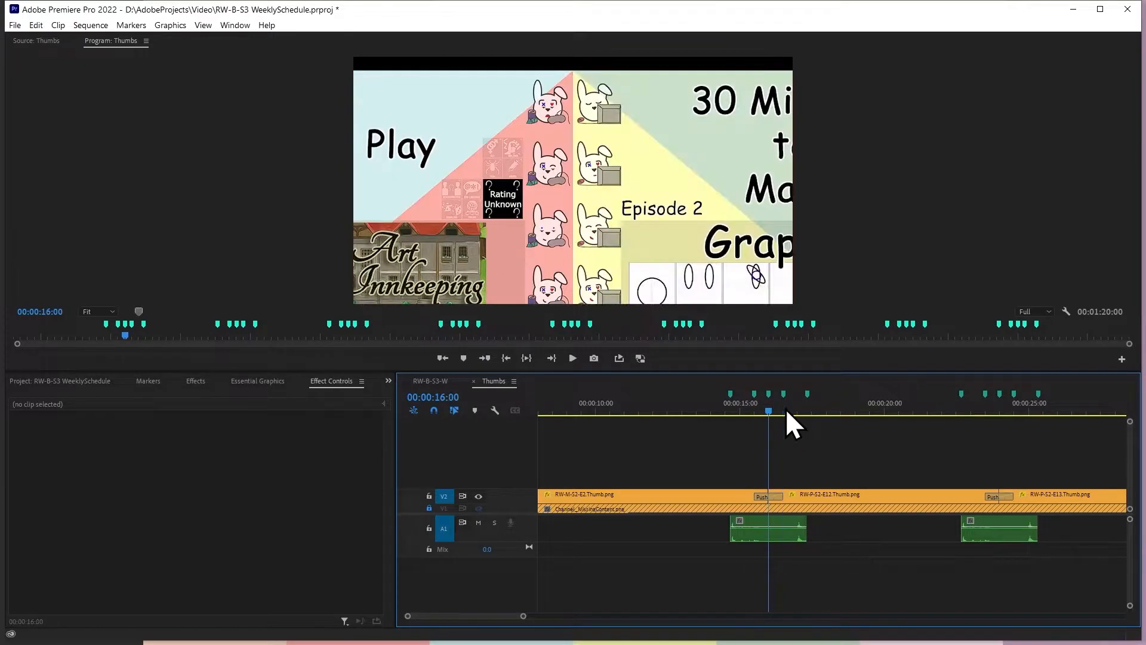
left_click(785, 408)
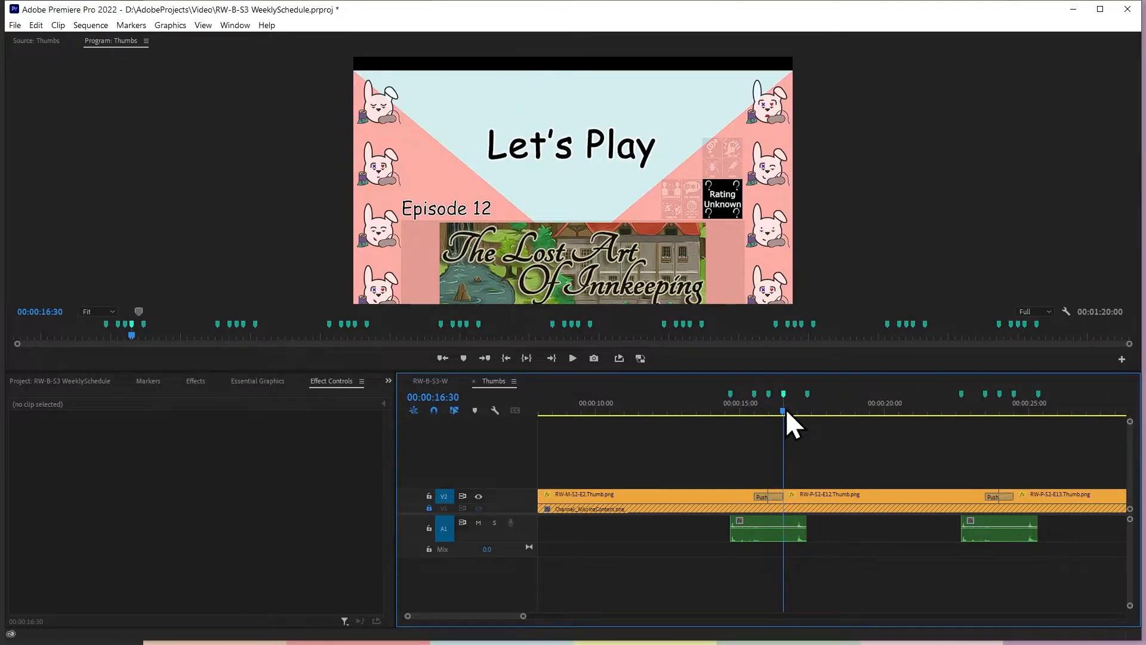
type("1703")
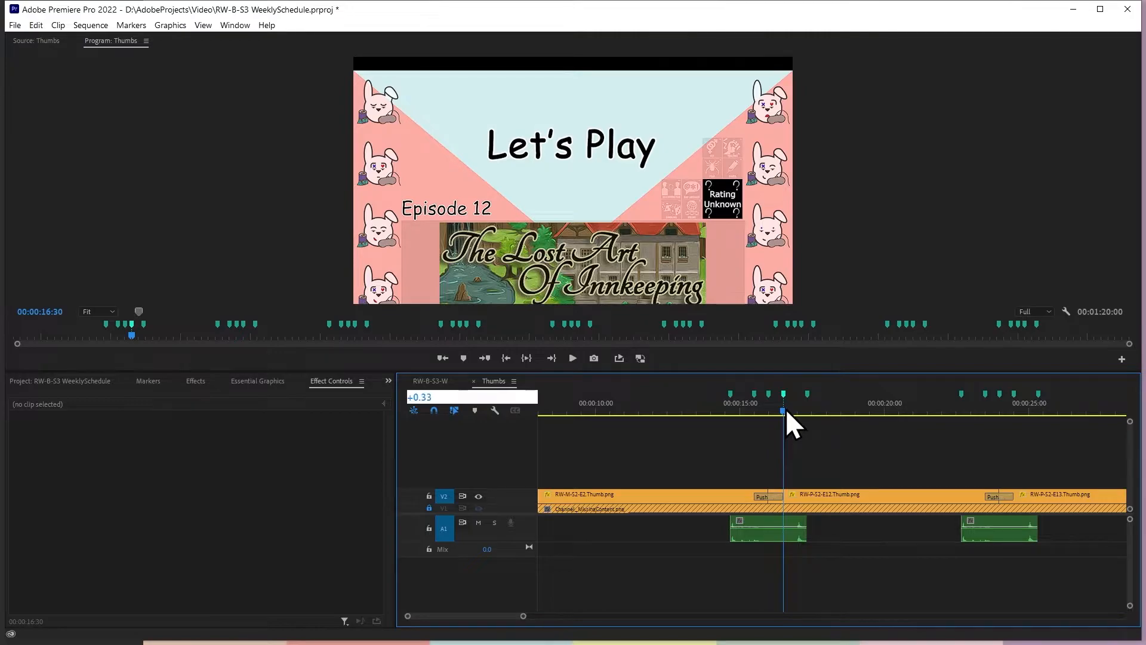
key("Return")
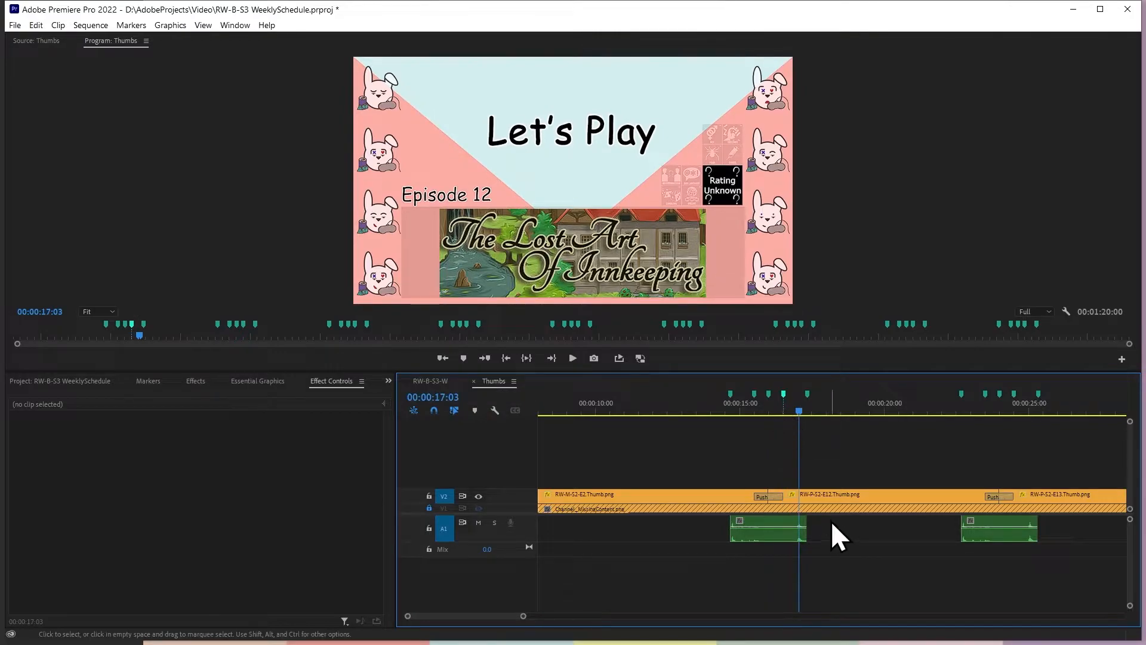
Move the last marker around the first Push to 00:00:17:03 and return the playhead to the marker at 00:00:14:40
left_click_drag(807, 393, 799, 393)
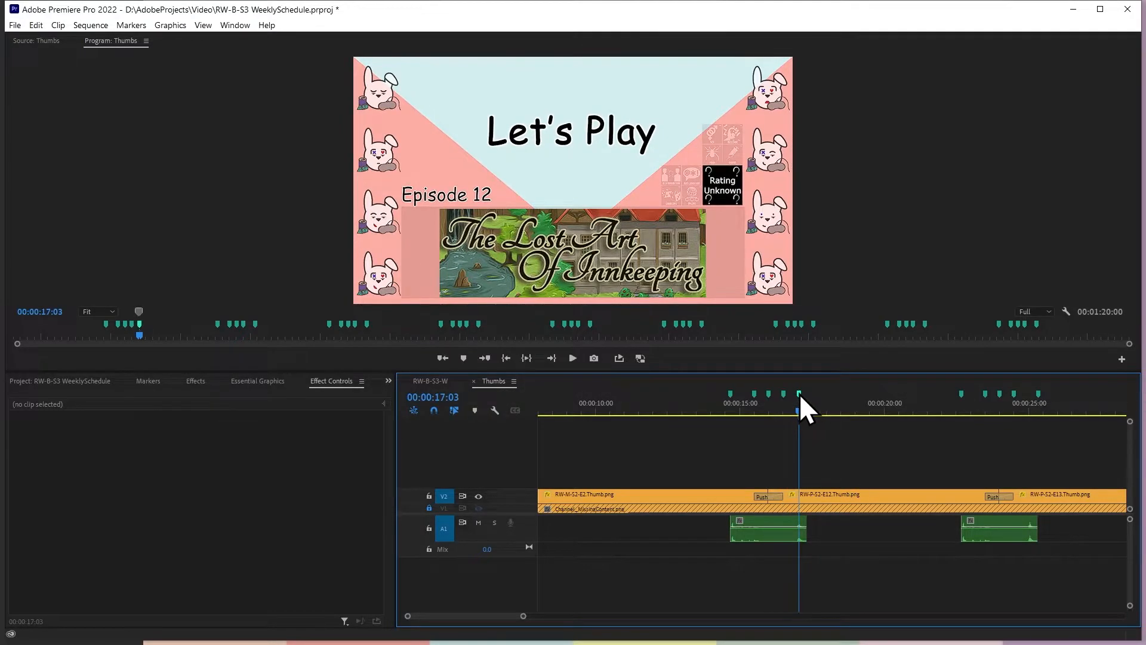
left_click(731, 397)
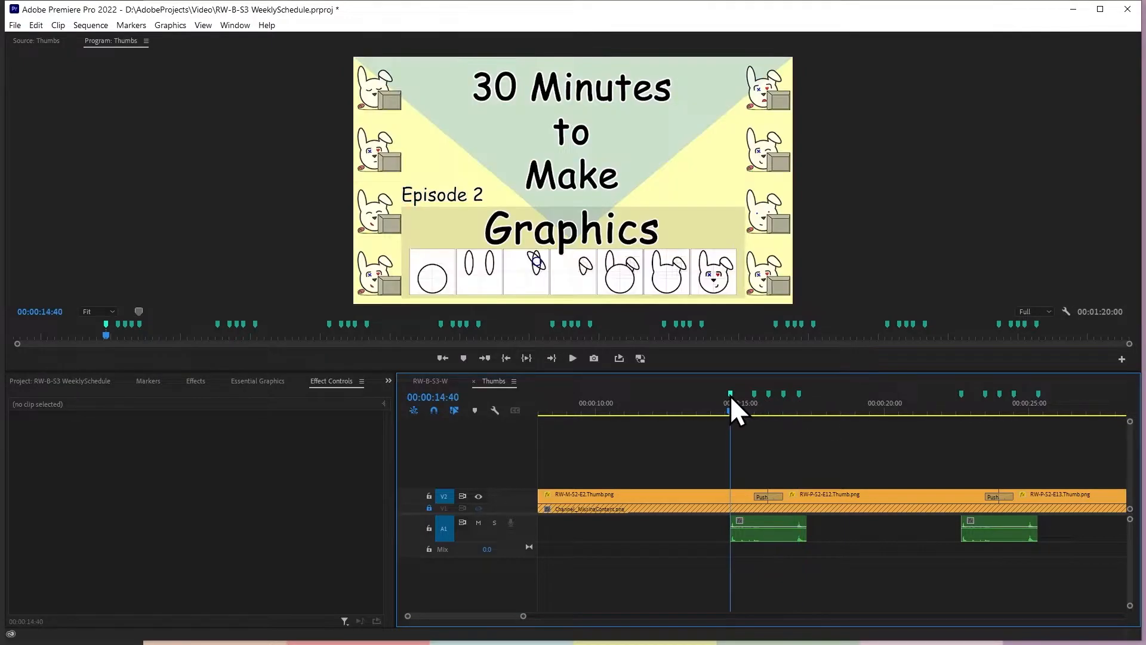
Set the In and Out times of the first marker, at 00:00:14:40, to 00:00:14:57
left_click(147, 380)
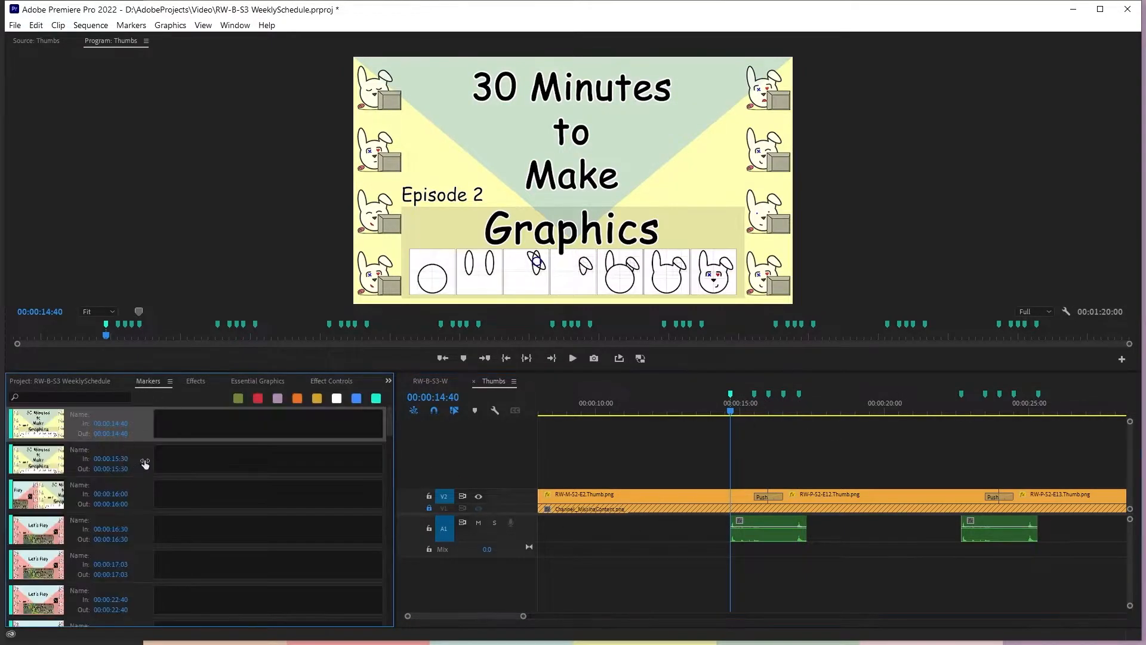
left_click(144, 459)
left_click(184, 465)
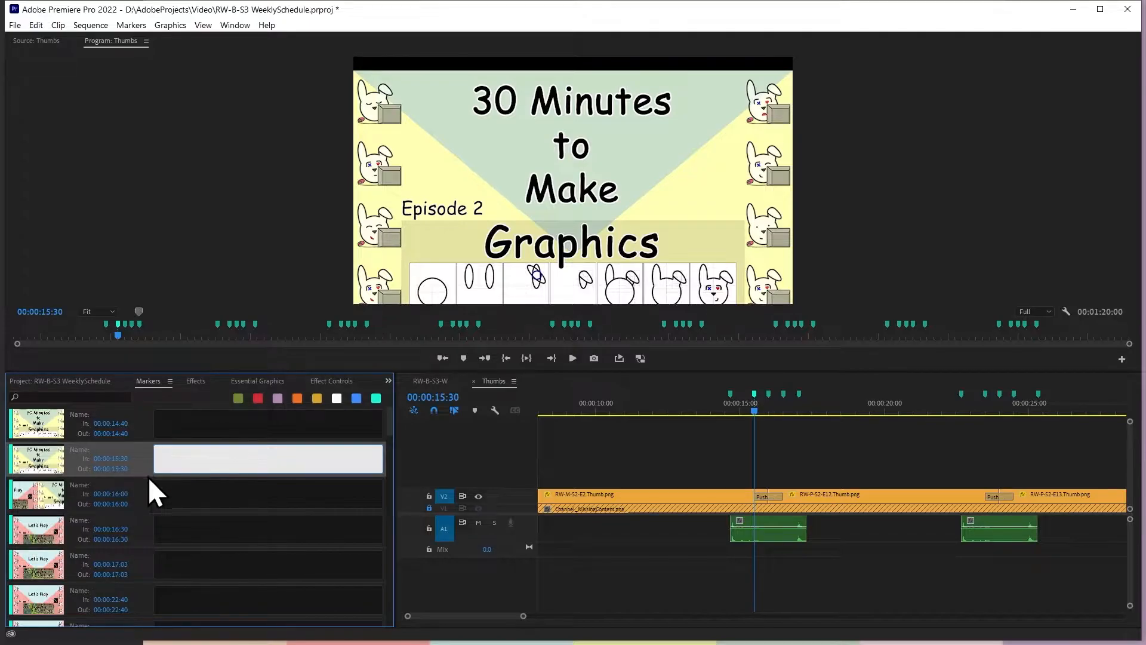
left_click(73, 454)
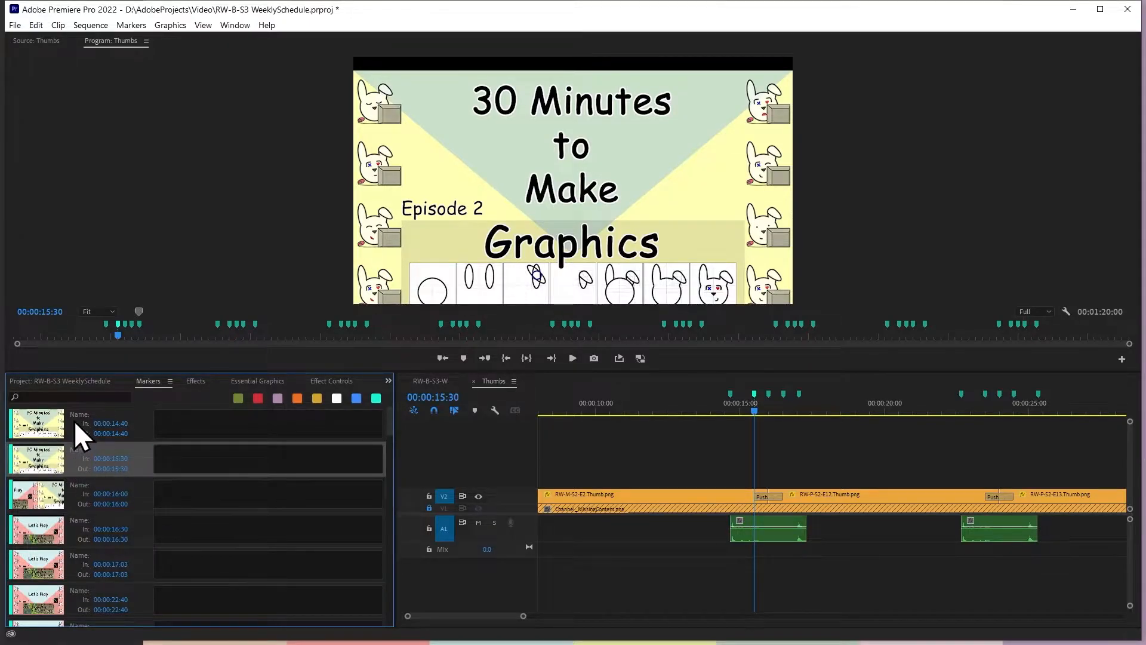
left_click(75, 420)
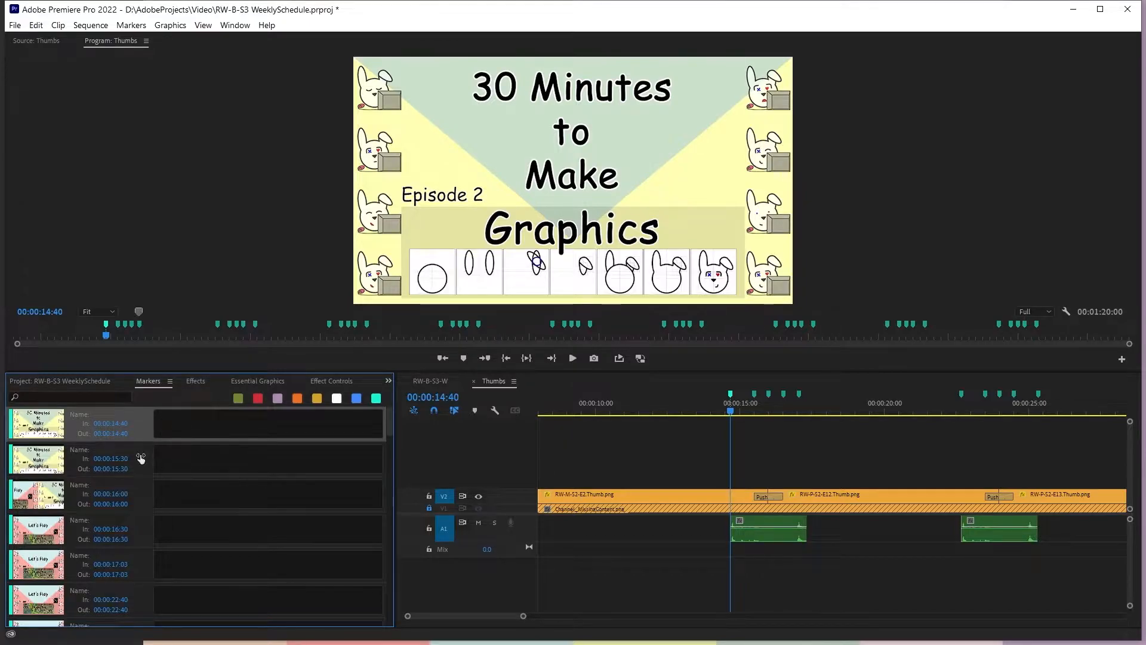
left_click(141, 458)
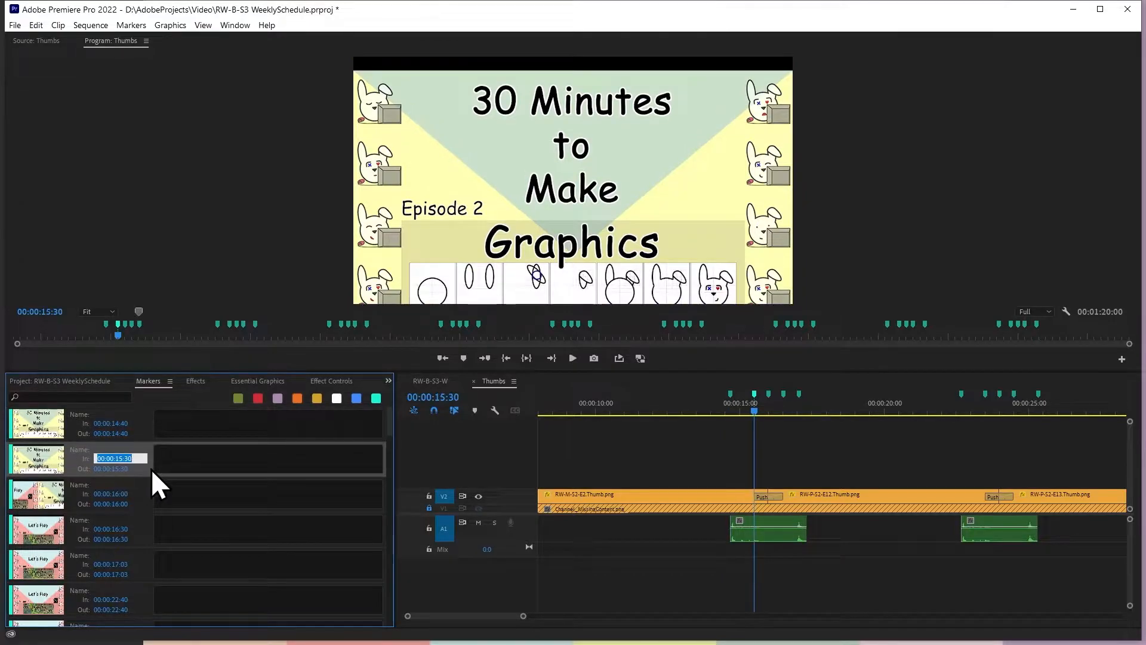
left_click(137, 423)
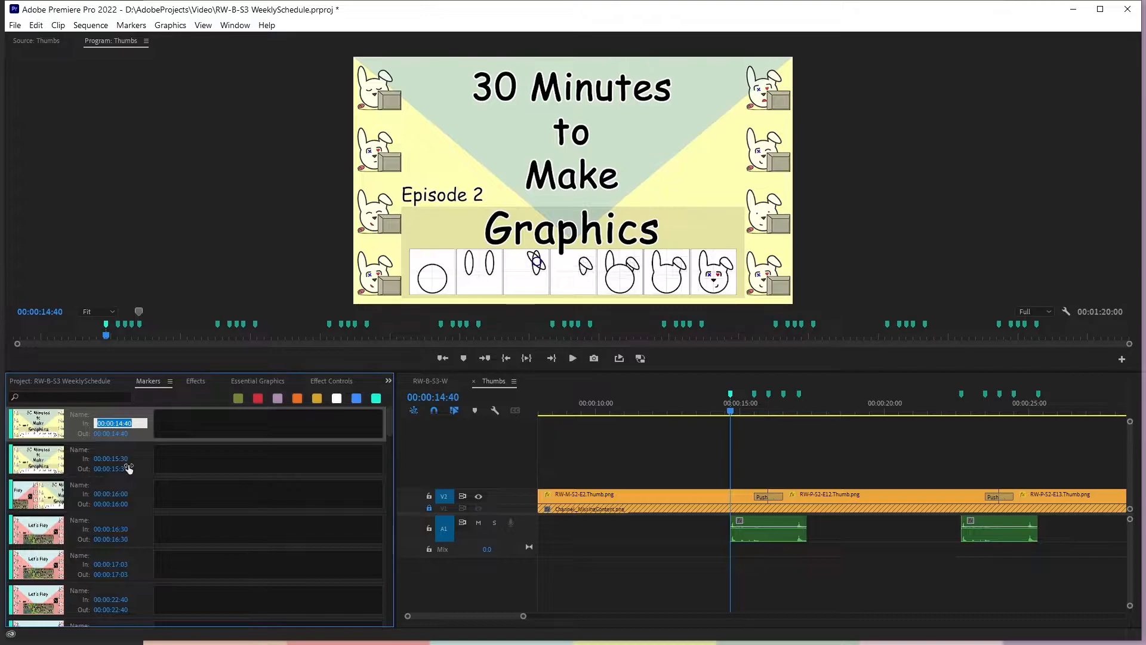
left_click(125, 423)
left_click_drag(125, 422, 157, 432)
type("7")
key("Return")
left_click(127, 433)
left_click(130, 433)
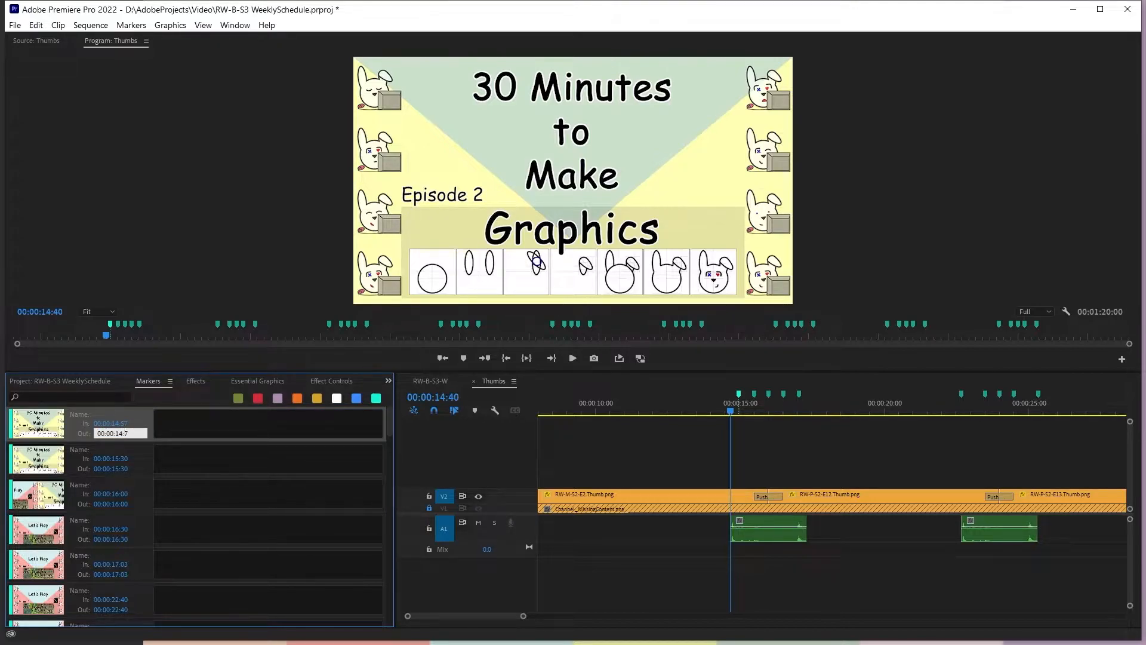
type("5")
key("Return")
Add a Position keyframe to RW-M-S2-E2.Thumb.png at the 00:00:14:57 marker with the vertical position set to 540
left_click(738, 393)
left_click(661, 500)
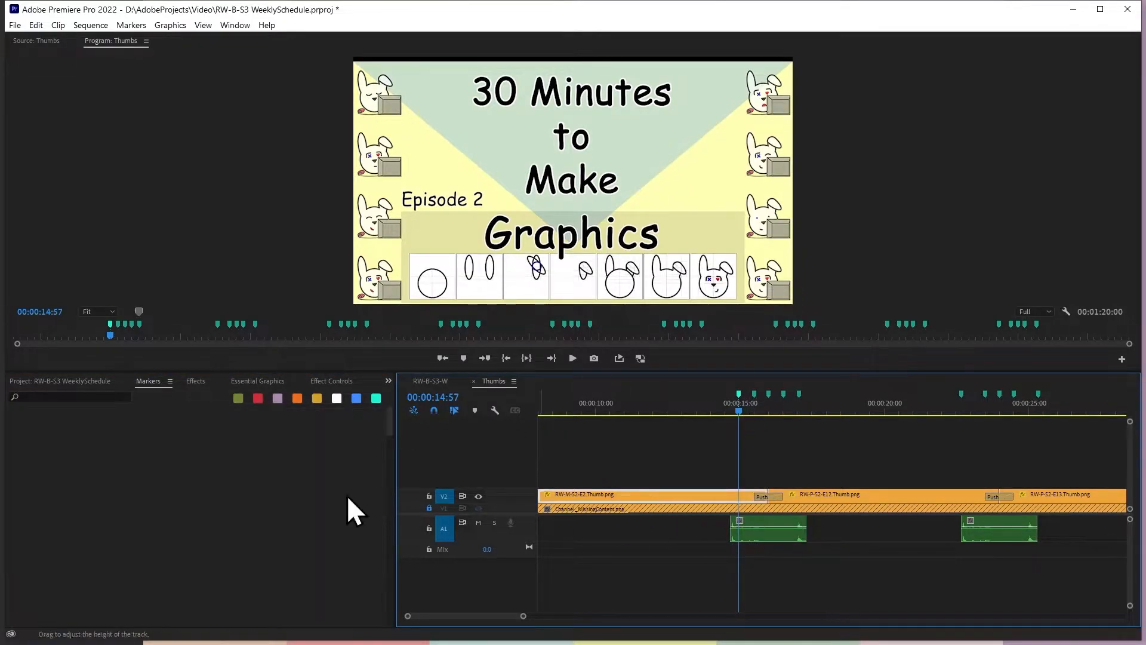
left_click(324, 381)
left_click(349, 442)
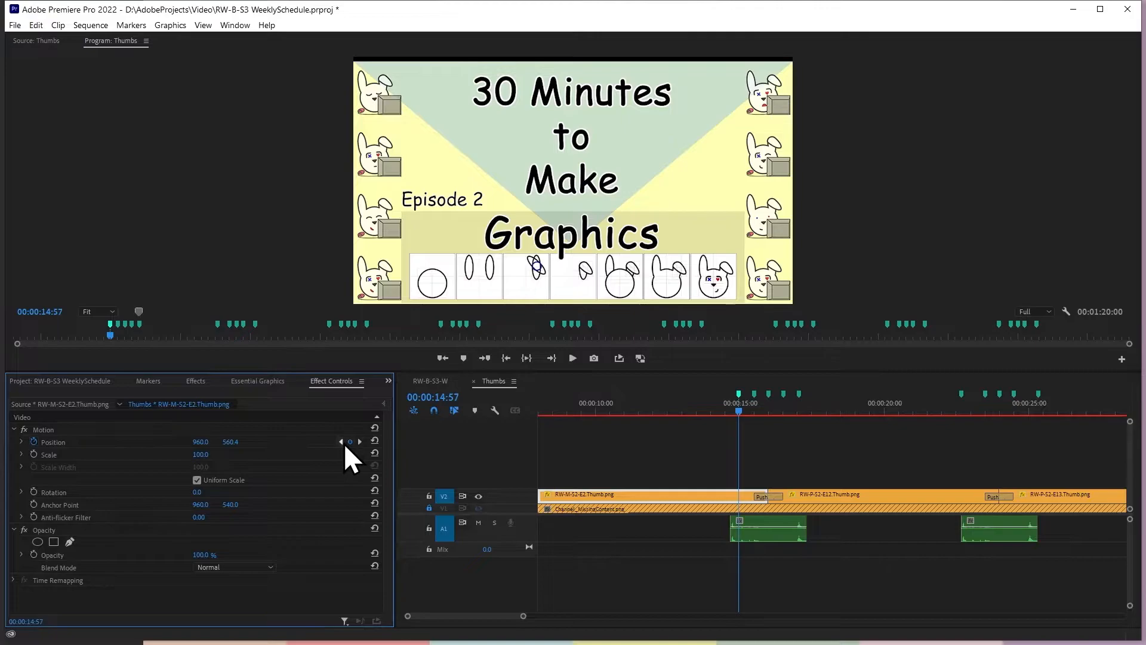
left_click(234, 442)
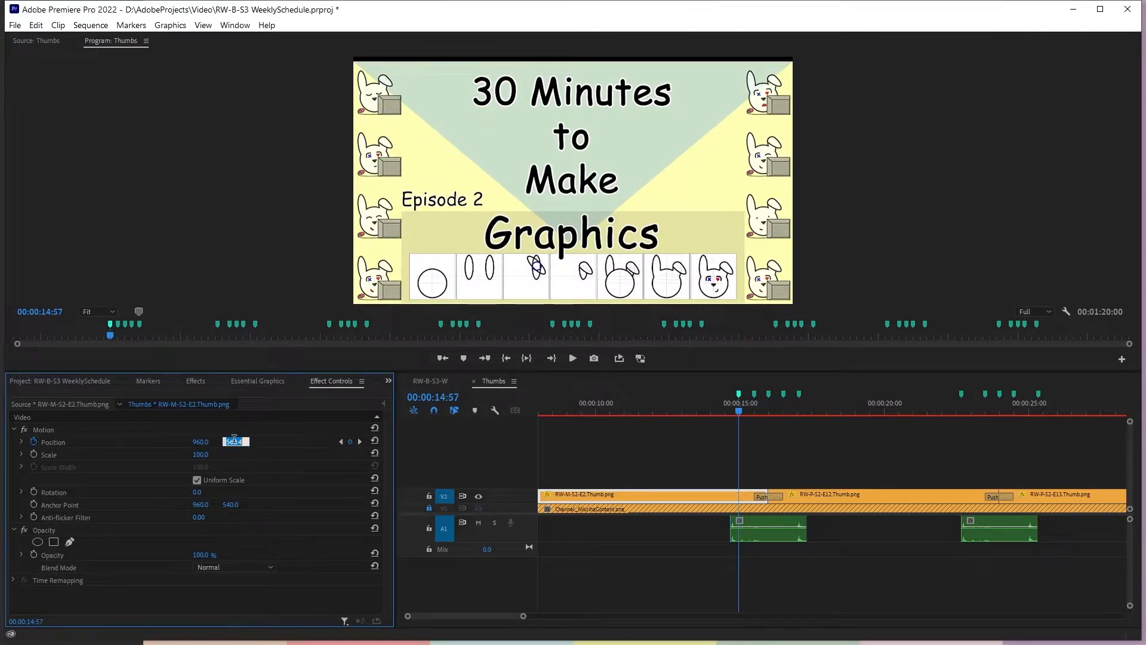
type("540")
key("Return")
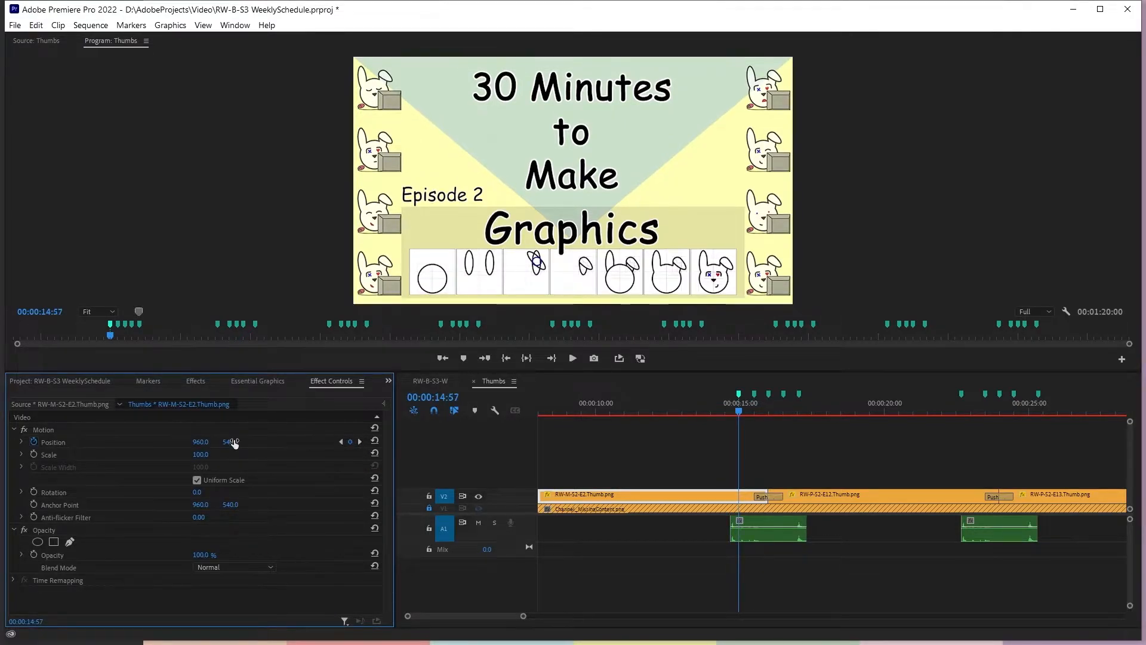
Step through RW-M-S2-E2.Thumb.png's Position keyframes at 00:00:14:40, 00:00:15:30 and 00:00:14:57 to check their values
left_click(341, 442)
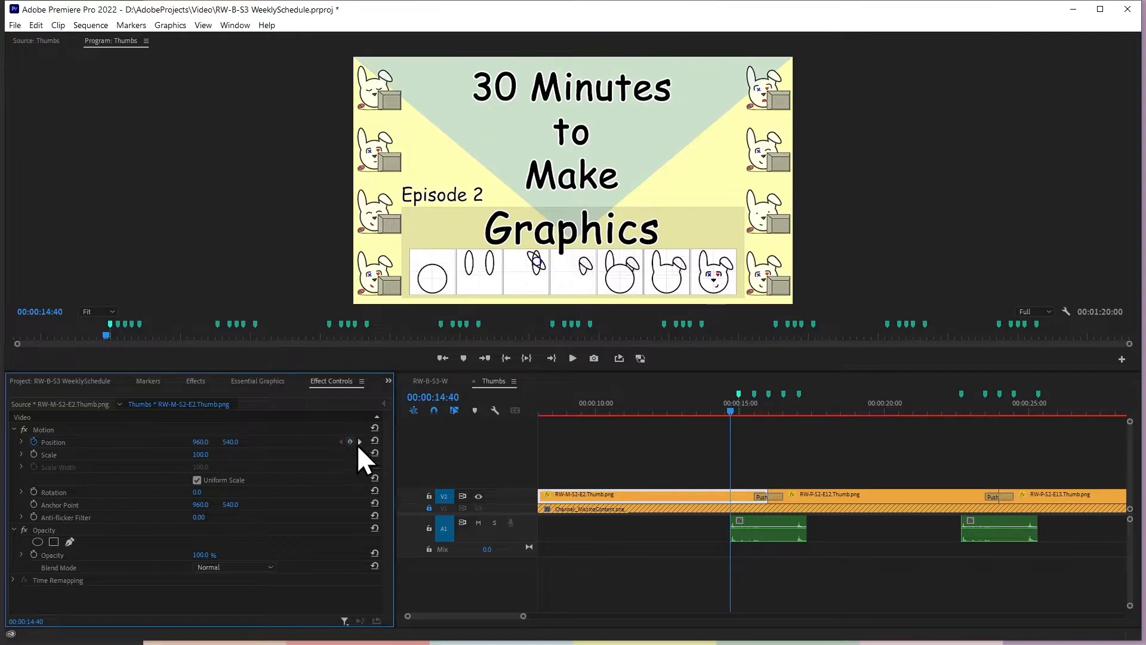
left_click(359, 441)
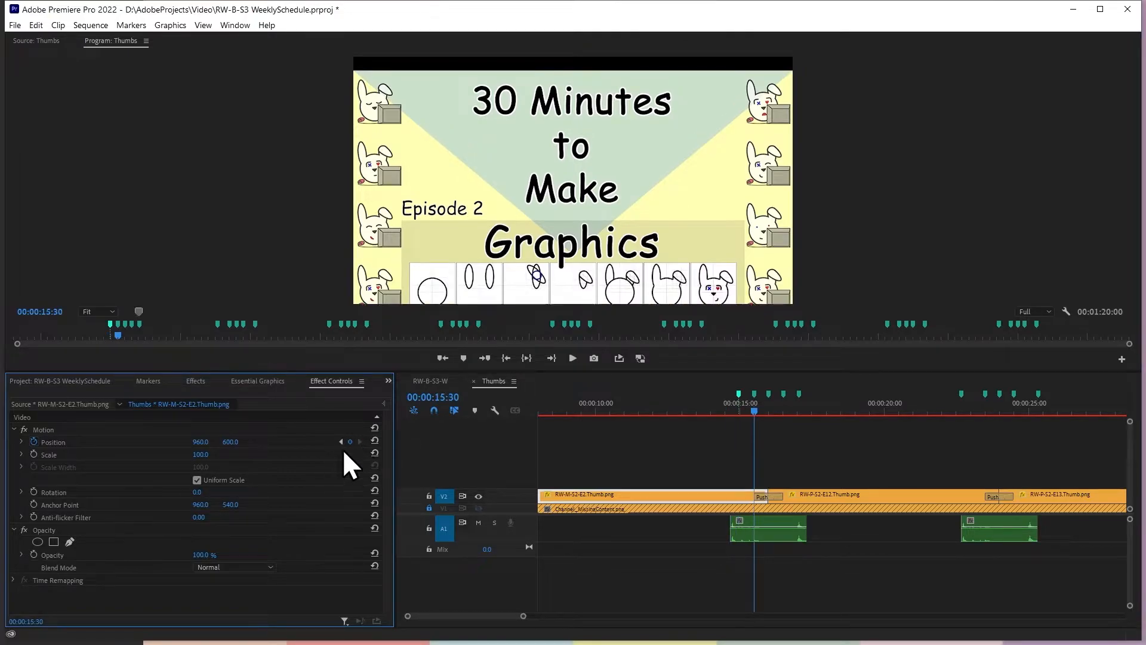
left_click(341, 443)
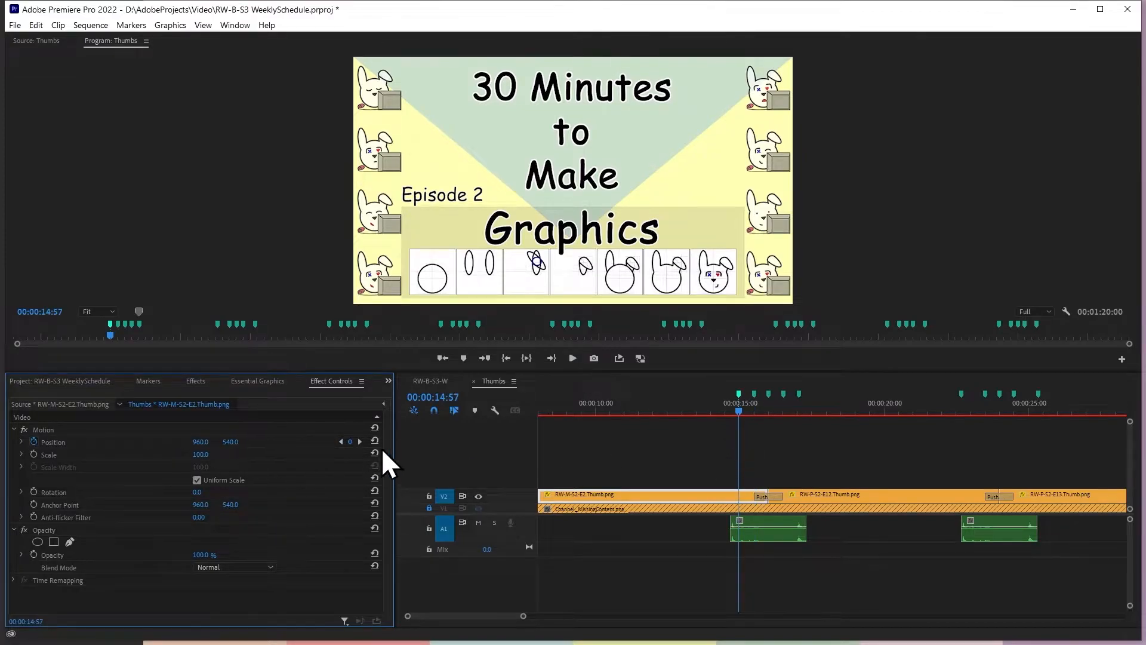
Play the Thumbs sequence from just before the first sound effect through the first Push to check the retimed drop
left_click(718, 411)
key("space")
left_click(863, 451)
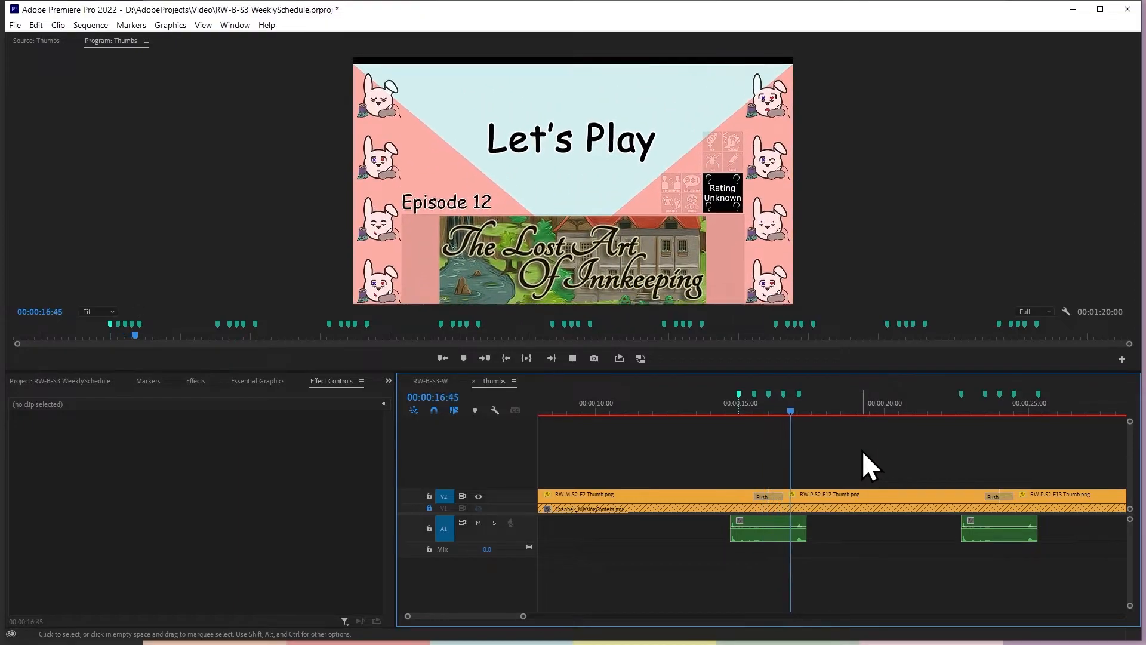
key("space")
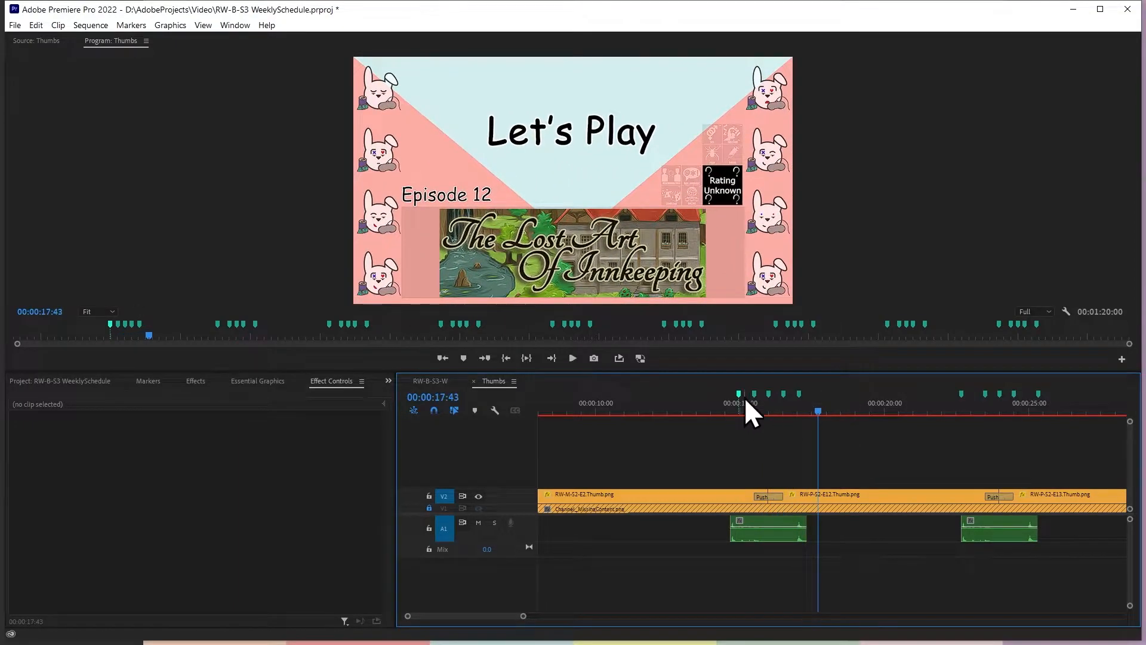
Return to the 00:00:14:57 marker and inspect the Sliding Glass Door Latching sound, RW-M-S2-E2.Thumb.png and the first Push transition
left_click(739, 394)
left_click(765, 519)
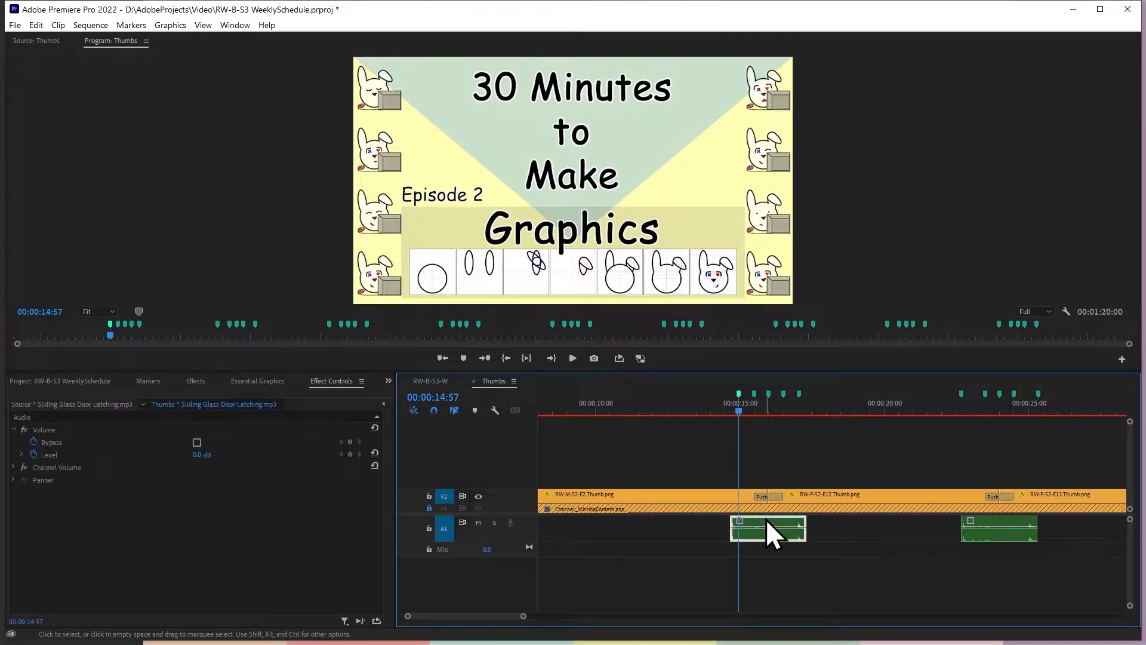
left_click(754, 498)
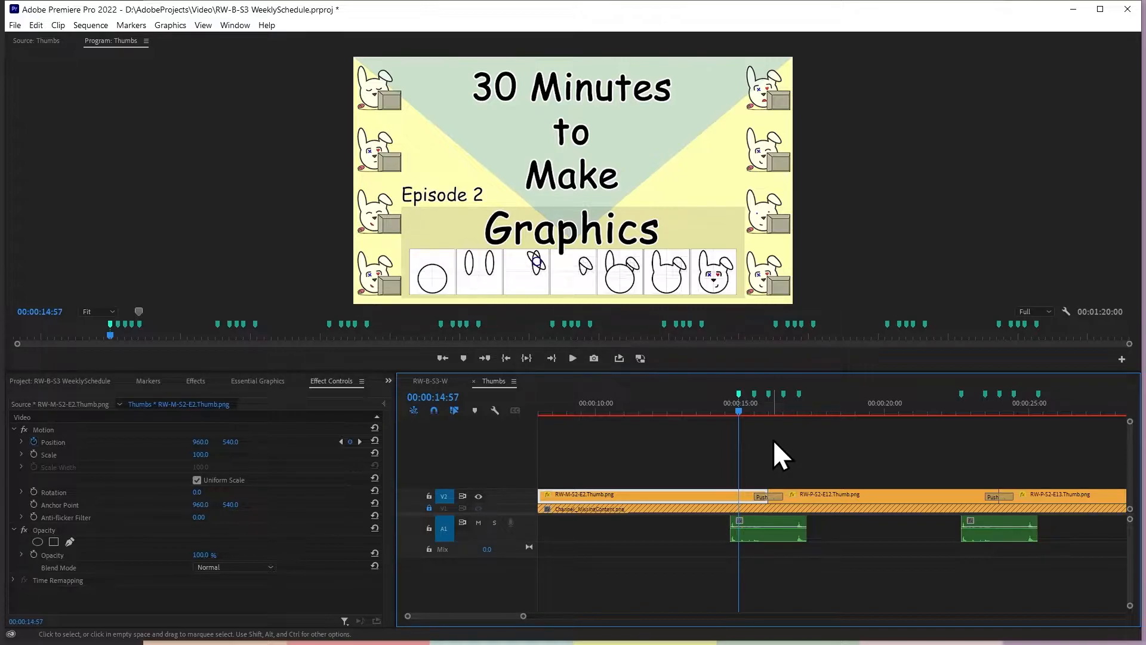
left_click(777, 498)
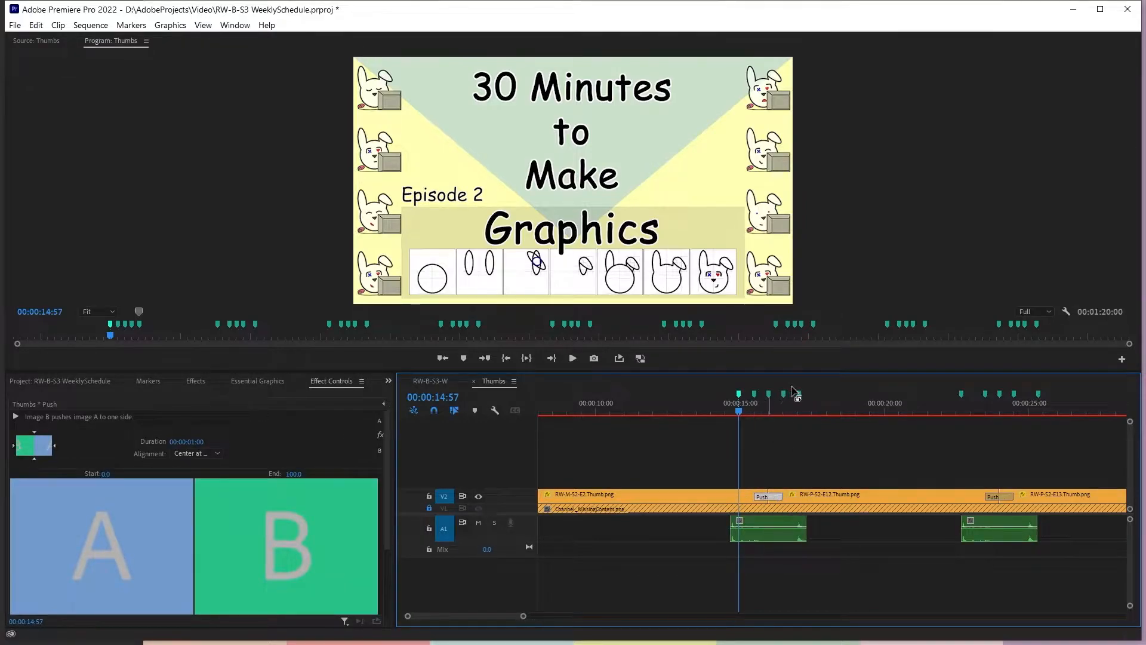
left_click(791, 440)
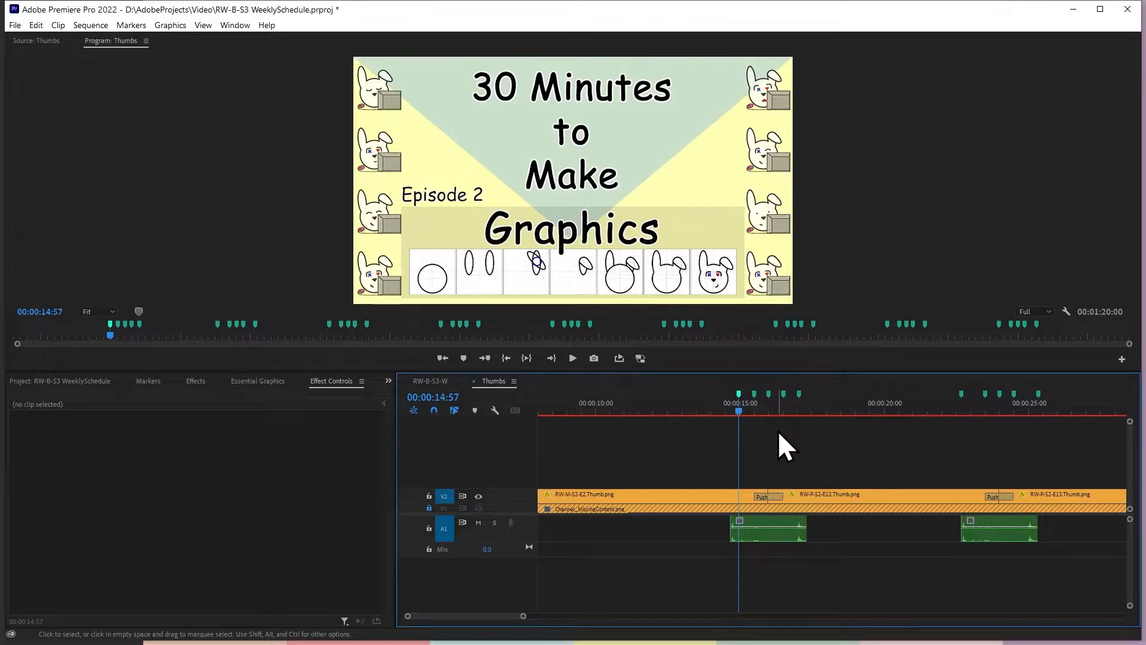
Recheck RW-M-S2-E2.Thumb.png's Position keyframes backward from the cut, at 00:00:15:30 and 00:00:14:57
key("Down")
key("Down")
key("Up")
left_click(765, 534)
left_click(747, 495)
left_click(341, 443)
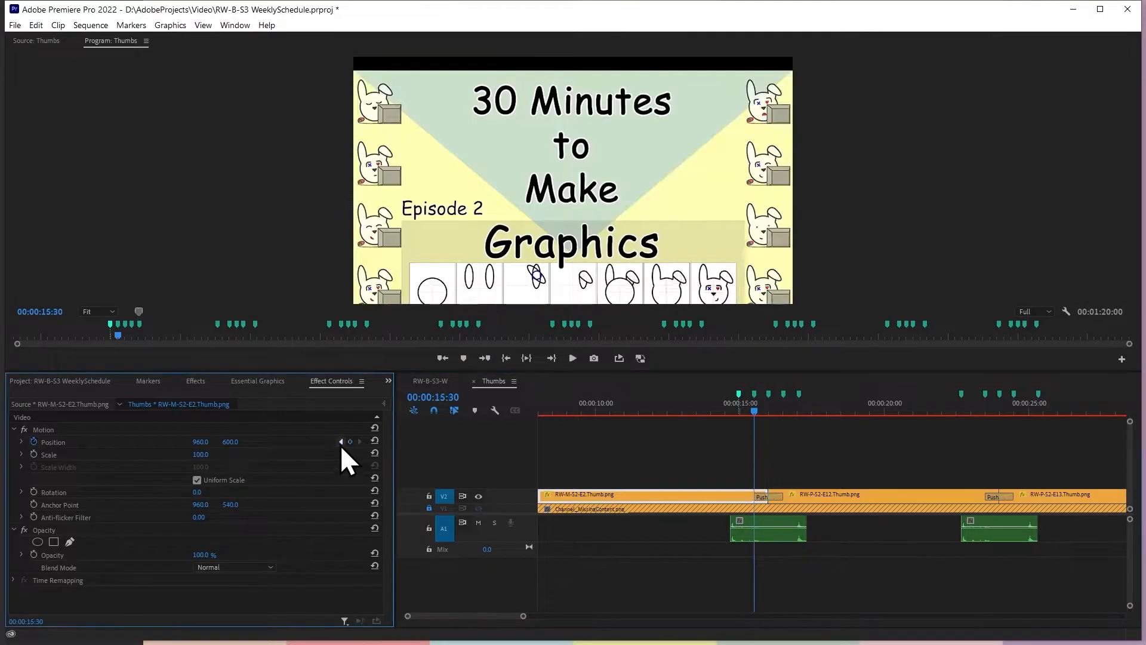
left_click(341, 442)
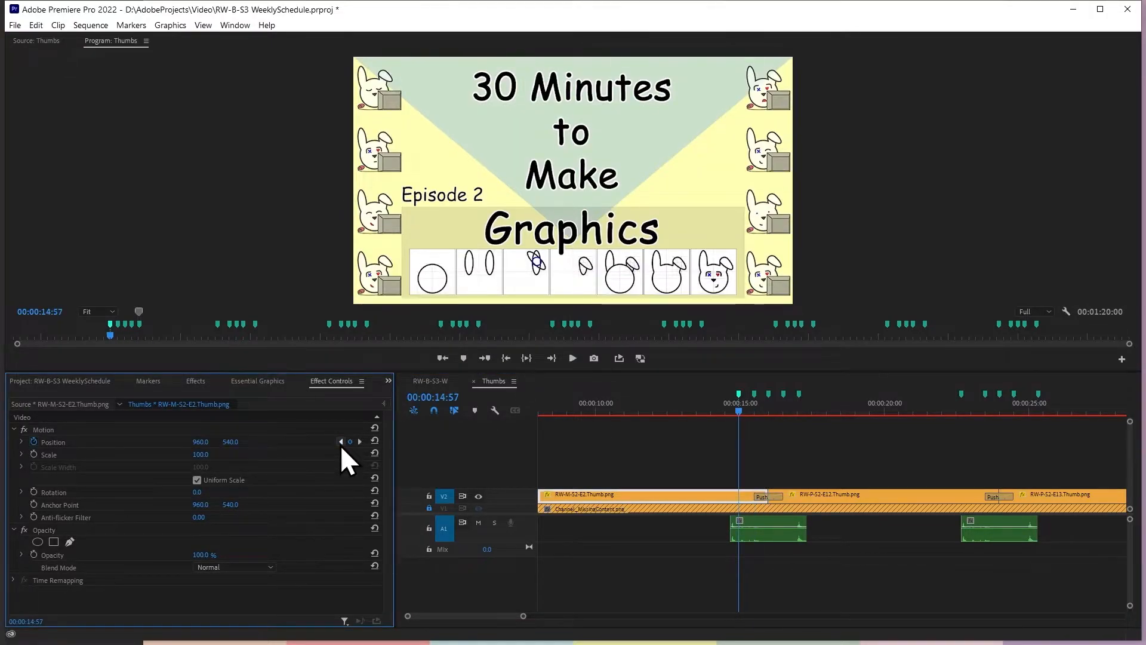
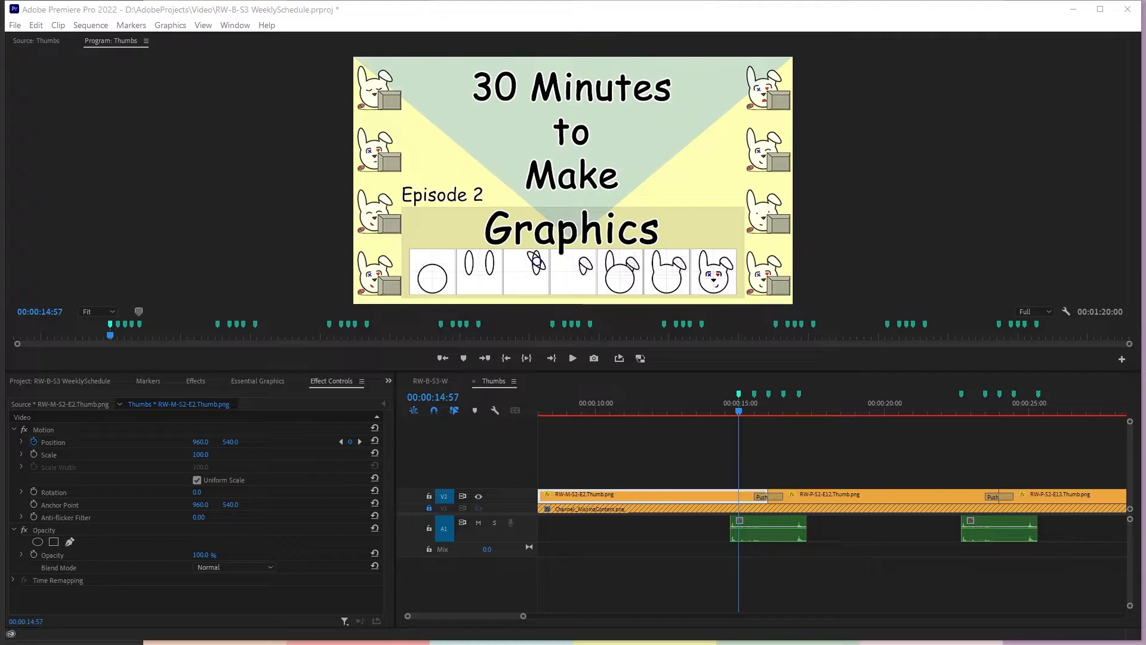
Check the marker times around the first Push, then select RW-P-S2-E12.Thumb.png and inspect its Position settings at the 00:00:22:40 marker
left_click(805, 458)
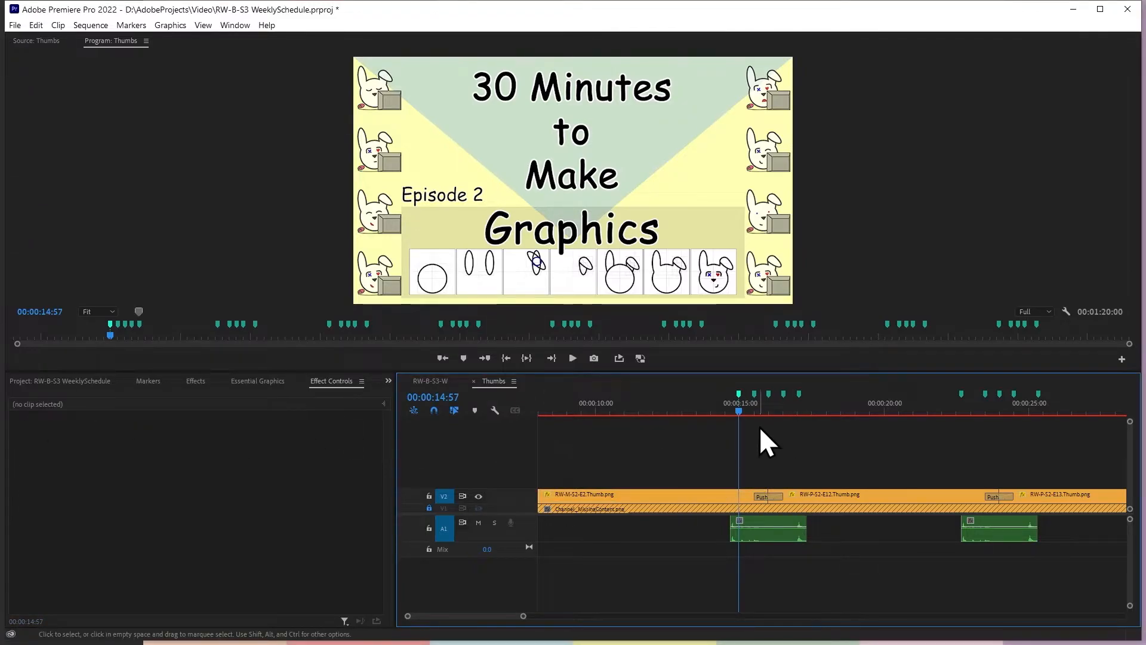
left_click(143, 381)
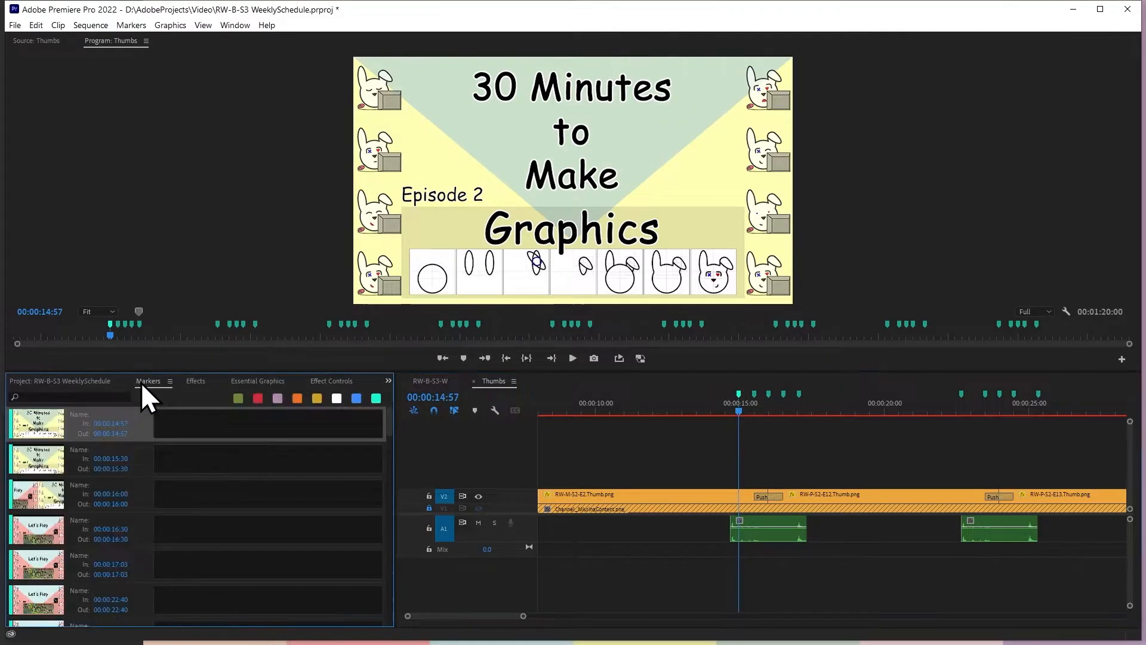
left_click(867, 431)
key("Down")
key("shift+m")
key("shift+m")
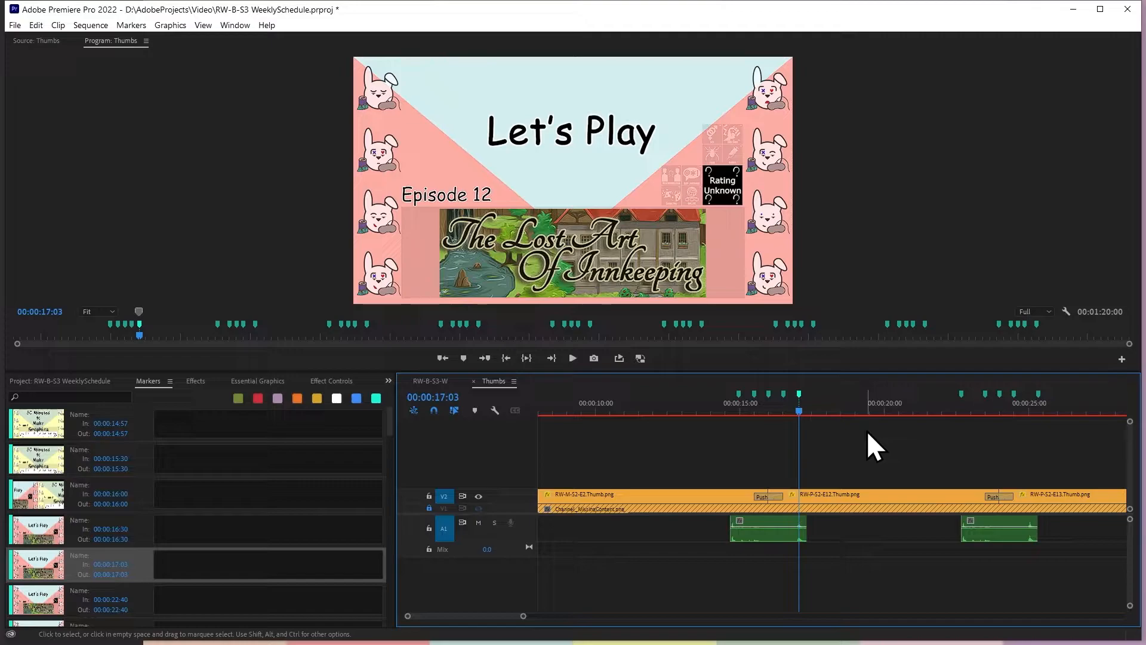
left_click(897, 504)
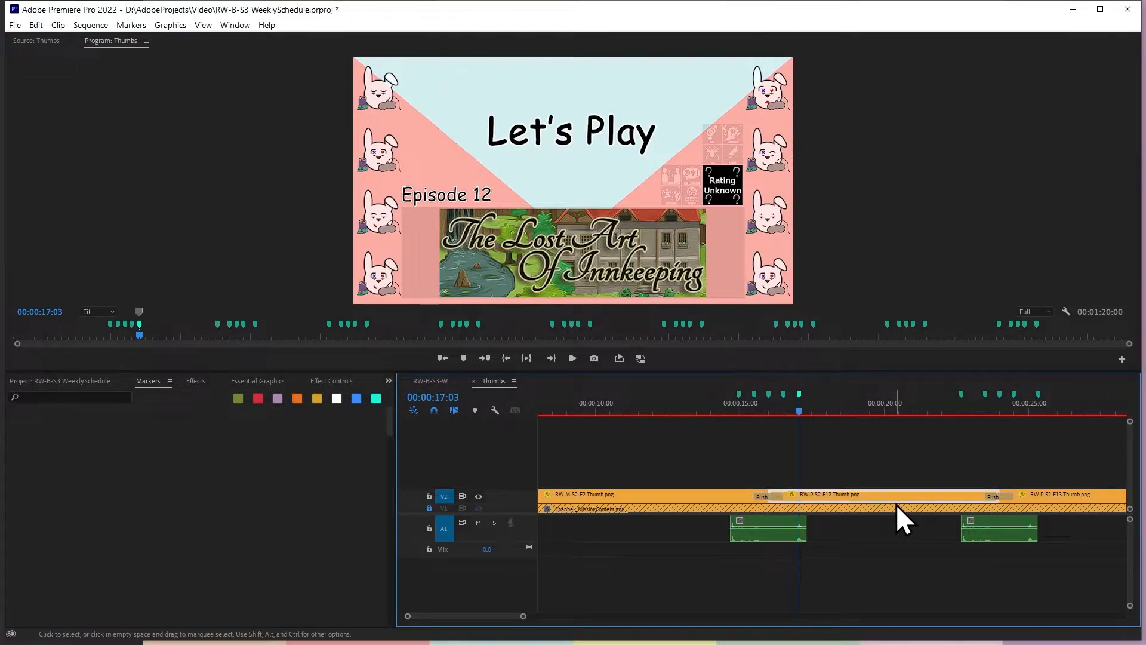
key("shift+m")
left_click(332, 382)
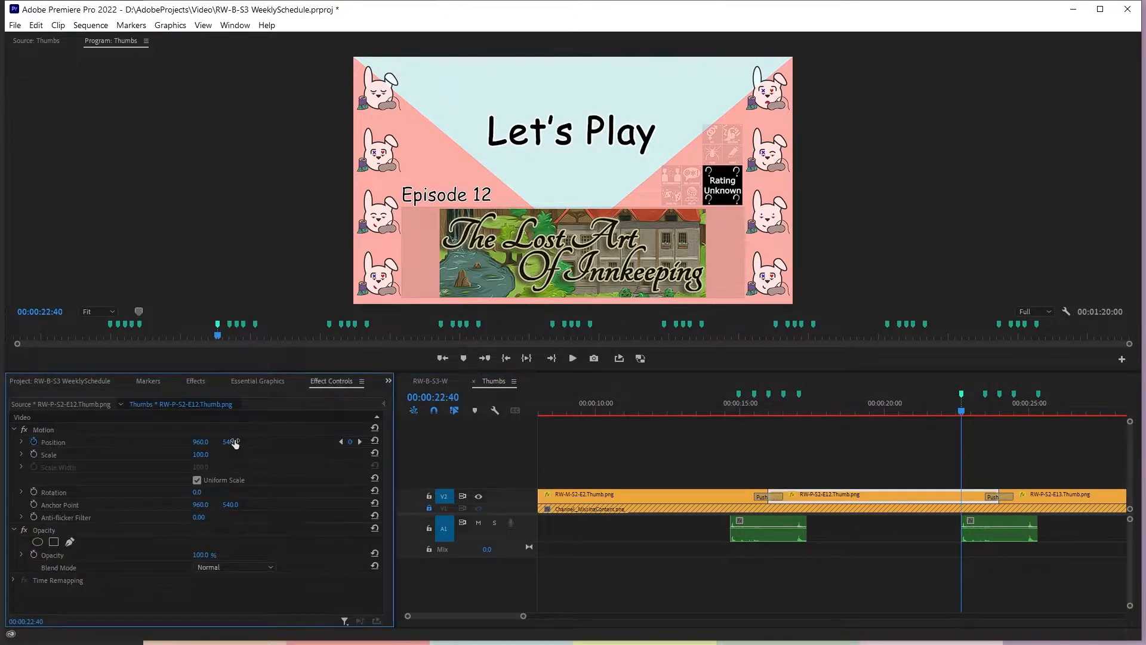
Move the 00:00:22:40 marker to 00:00:22:57, 33 frames before the 00:00:23:30 marker
key("shift+m")
left_click(1040, 452)
type("-0.33")
key("Return")
left_click_drag(962, 395, 971, 395)
Add a Position keyframe to RW-P-S2-E12.Thumb.png at 00:00:22:57 and set the vertical position at the 00:00:23:30 keyframe to 600
left_click(974, 500)
left_click(350, 441)
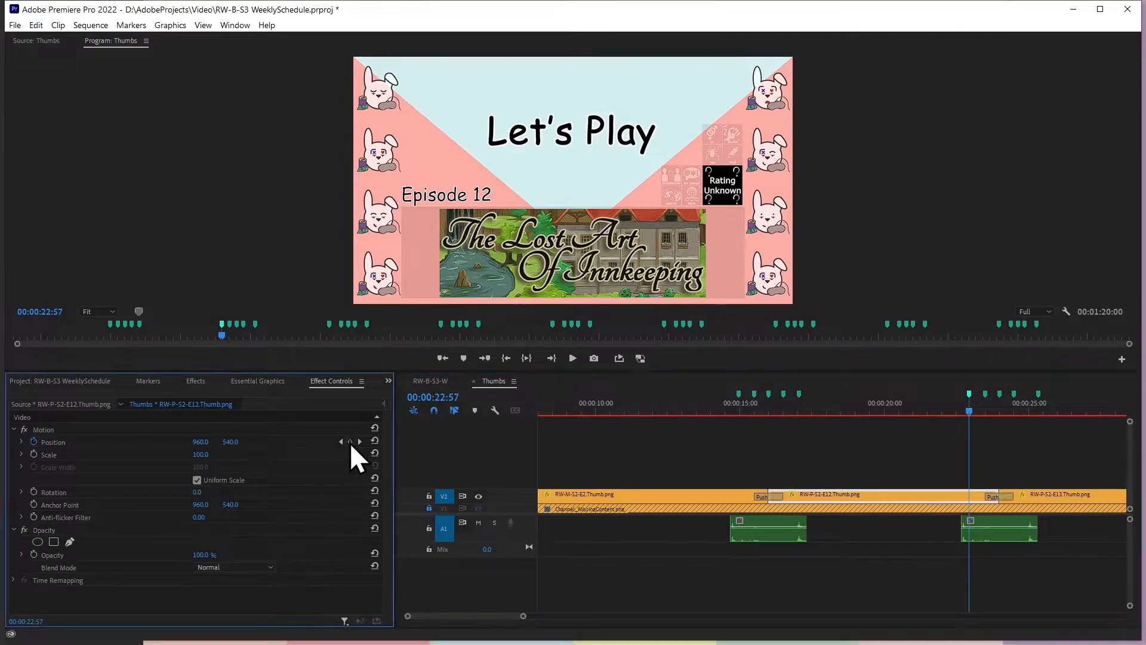
left_click(361, 442)
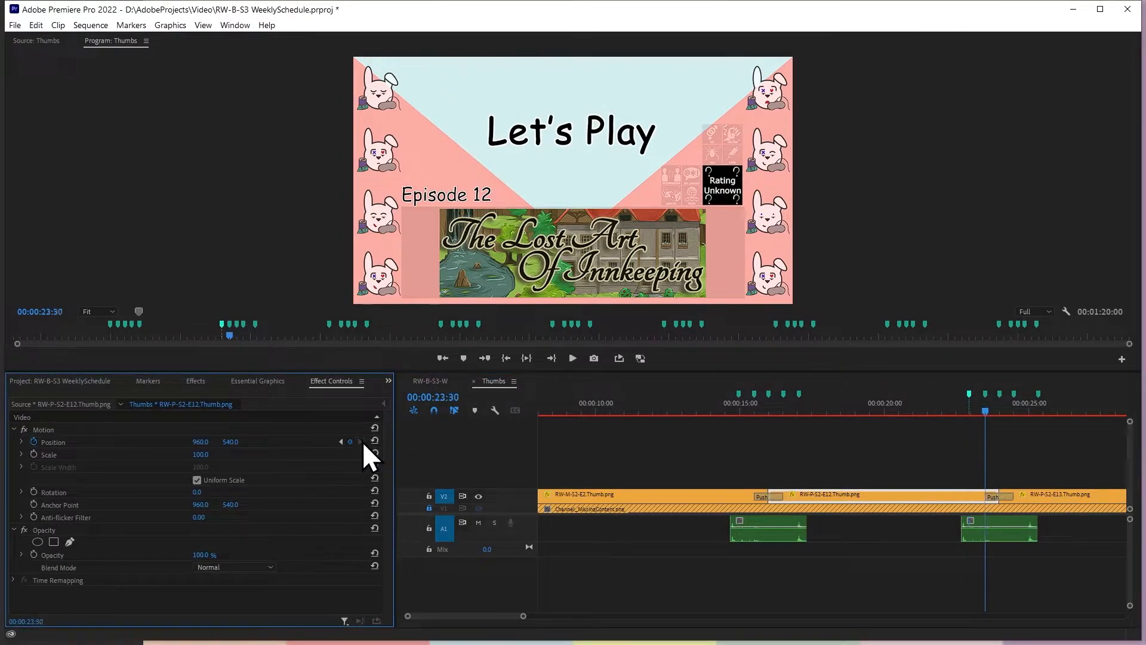
left_click(235, 442)
type("60.")
type("0")
key("Return")
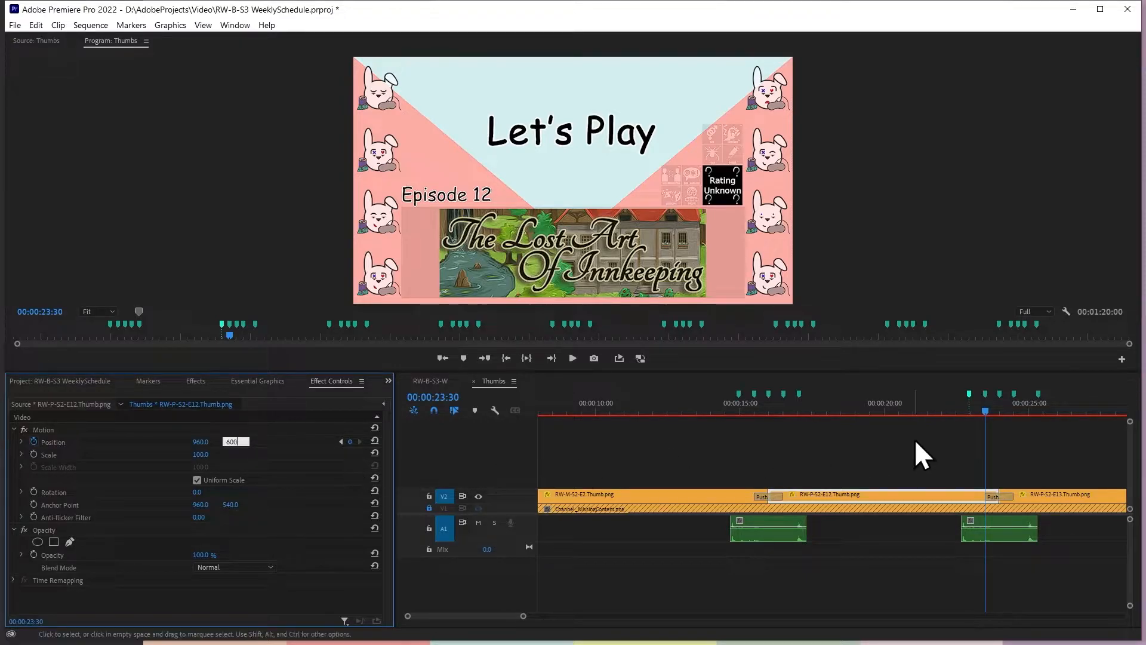
Remove RW-P-S2-E12.Thumb.png's redundant Position keyframe at 00:00:22:40
left_click(340, 441)
left_click(342, 442)
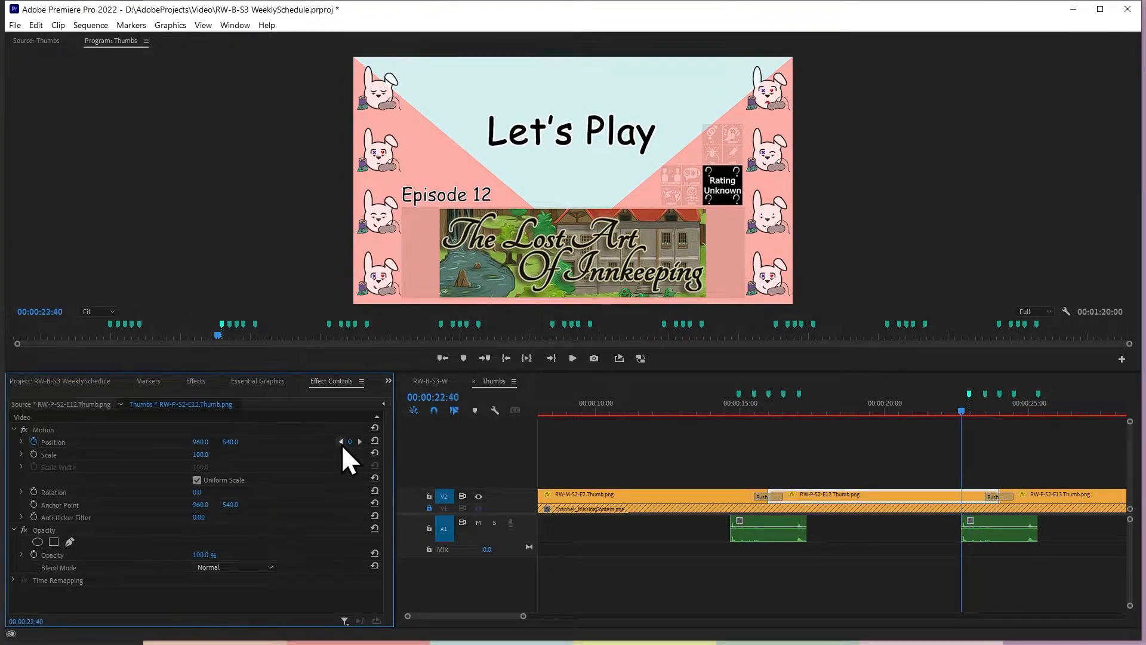
left_click(340, 442)
left_click(358, 443)
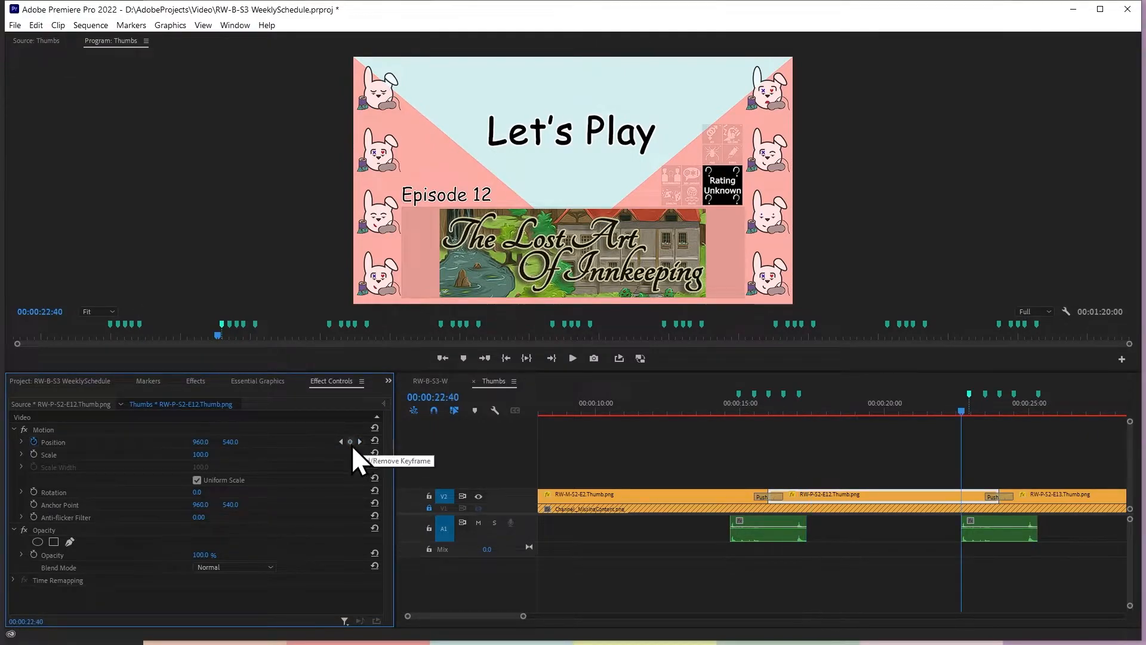
Step through the Position keyframes of RW-P-S2-E12.Thumb.png and RW-M-S2-E2.Thumb.png around the first Push to check their values
left_click(340, 445)
left_click(340, 445)
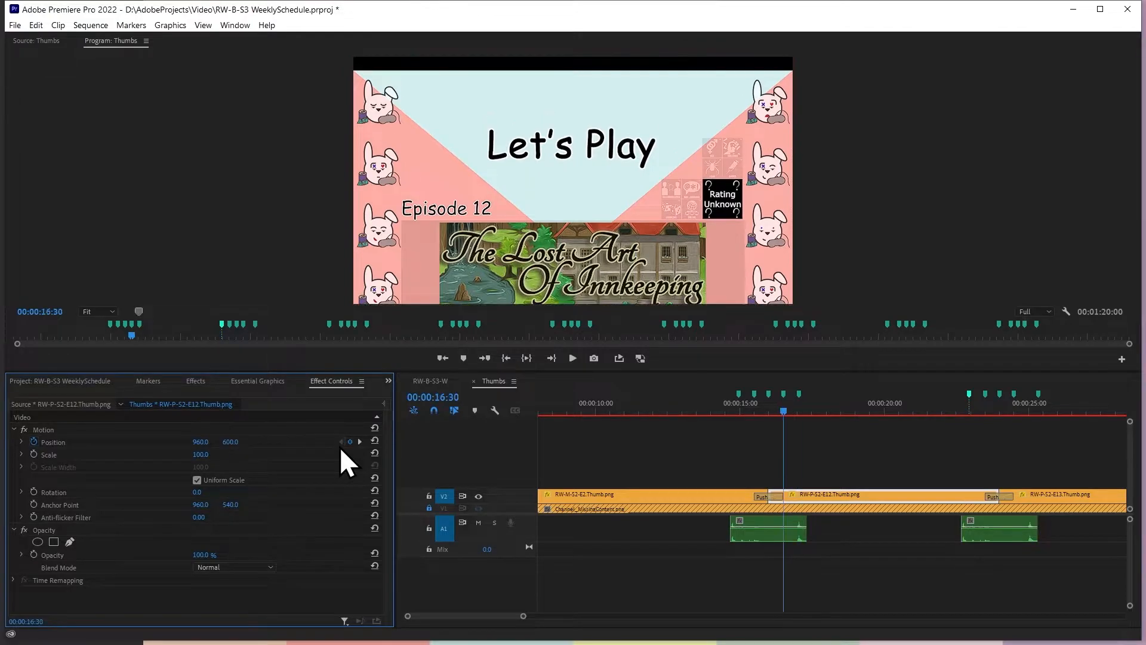
left_click(727, 500)
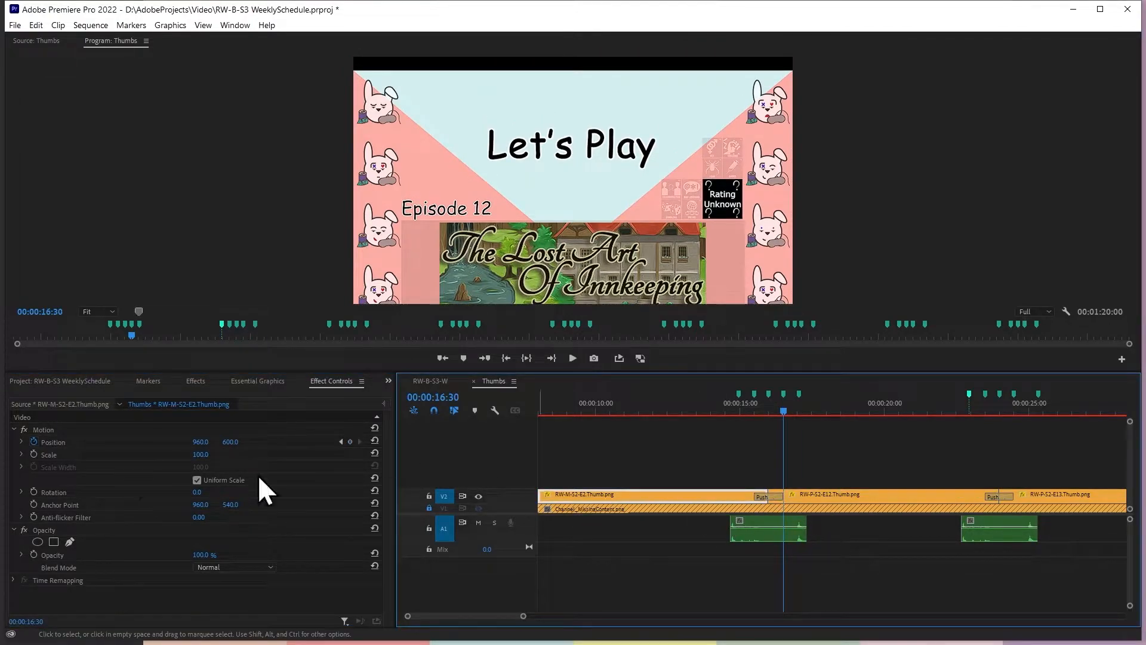
left_click(343, 441)
left_click(343, 442)
left_click(342, 441)
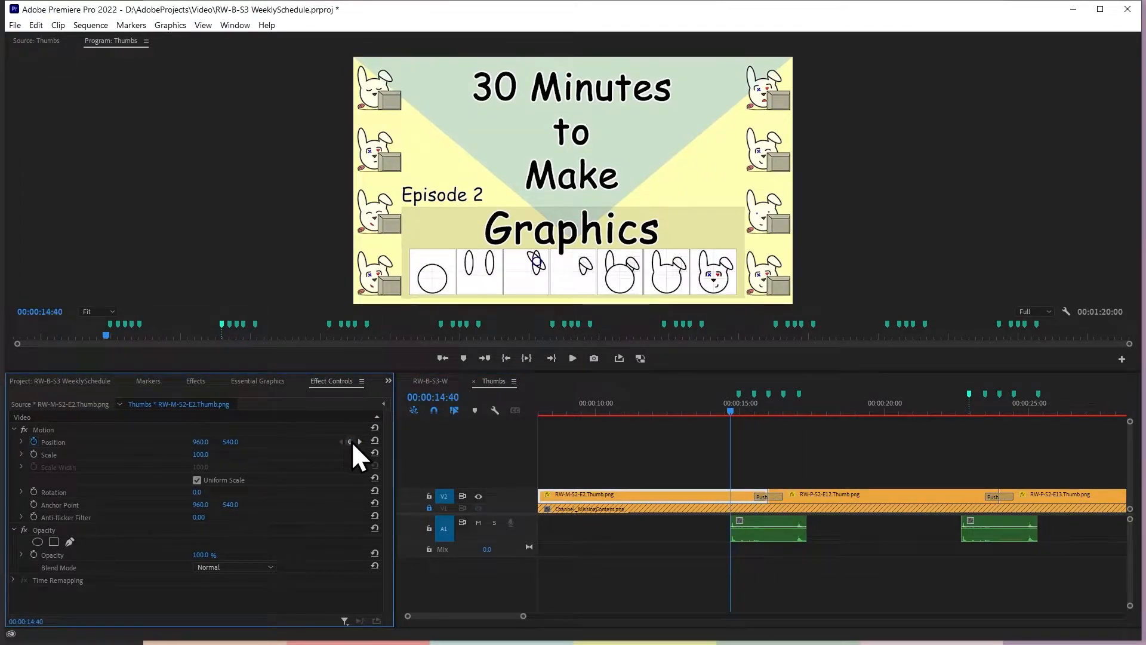
left_click(358, 442)
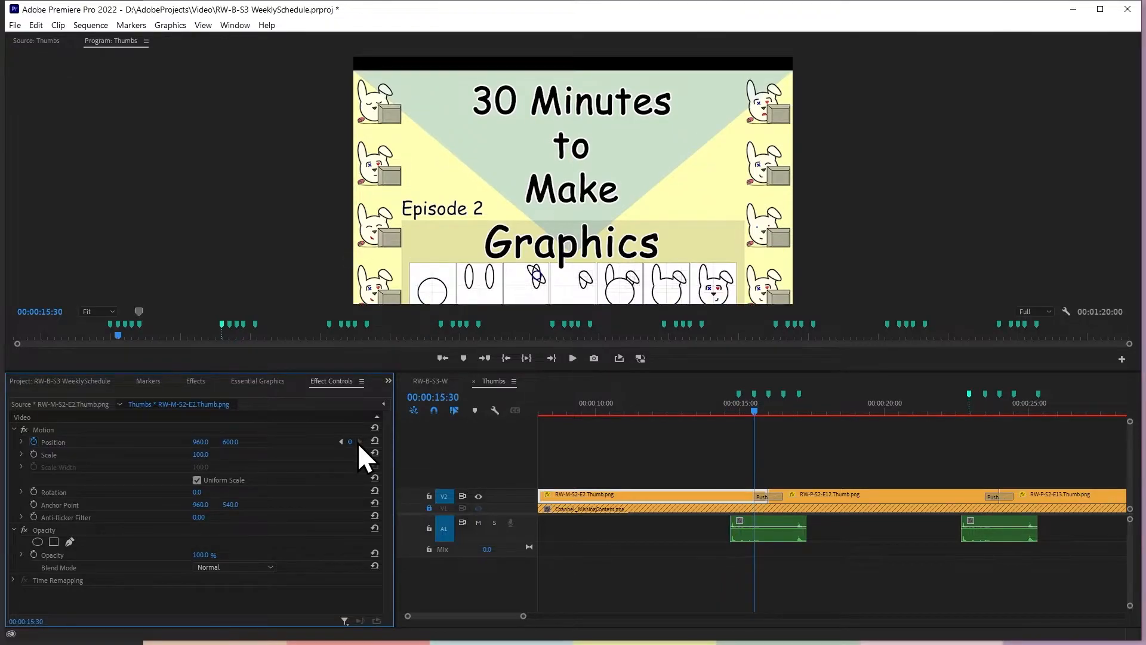
left_click(788, 497)
left_click(360, 442)
left_click(360, 442)
left_click(360, 441)
Move the 00:00:25:20 marker after the second Push to 00:00:25:03, 33 frames past the 00:00:24:30 marker
left_click(1029, 496)
left_click(1004, 450)
key("Down")
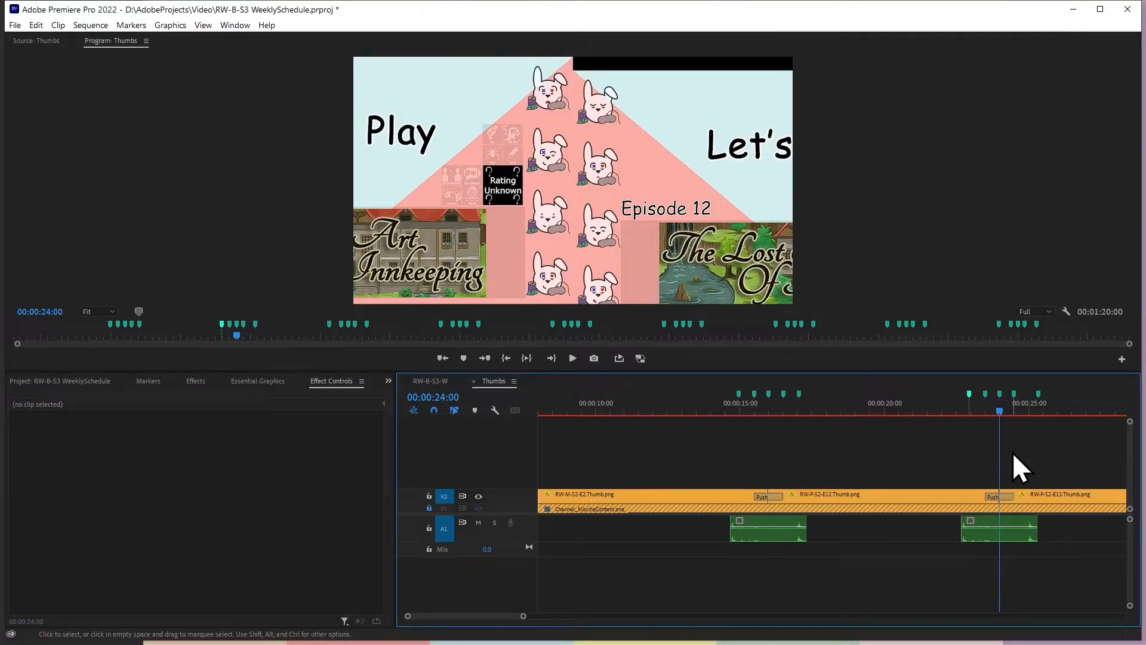
key("Down")
key("Up")
type("+")
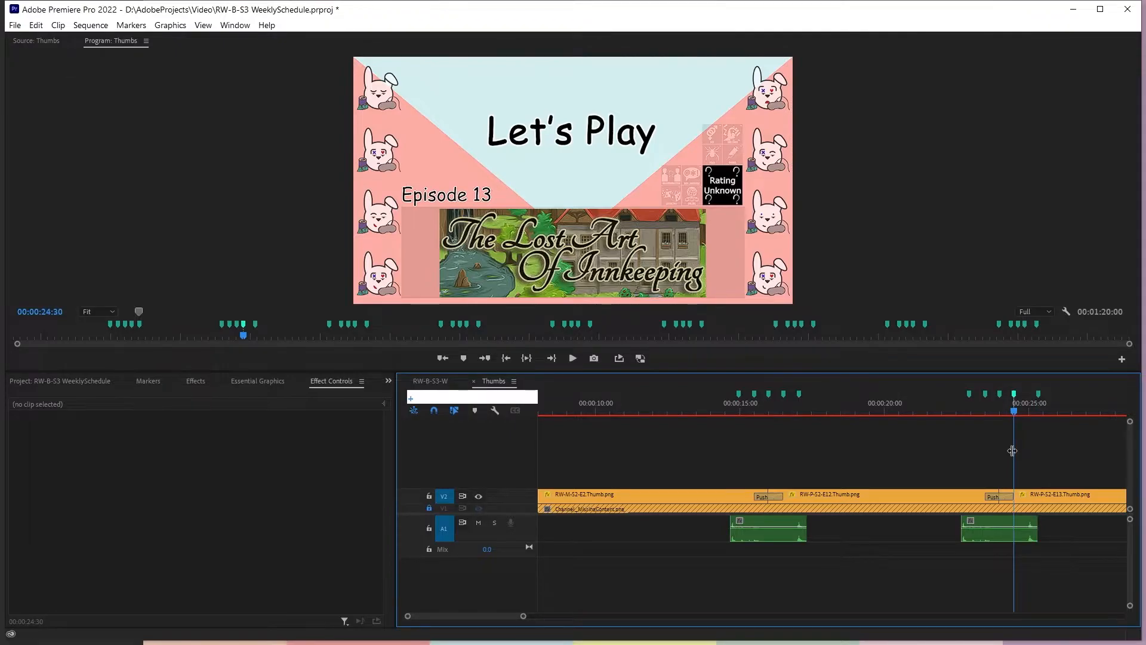
type("0.33")
key("Return")
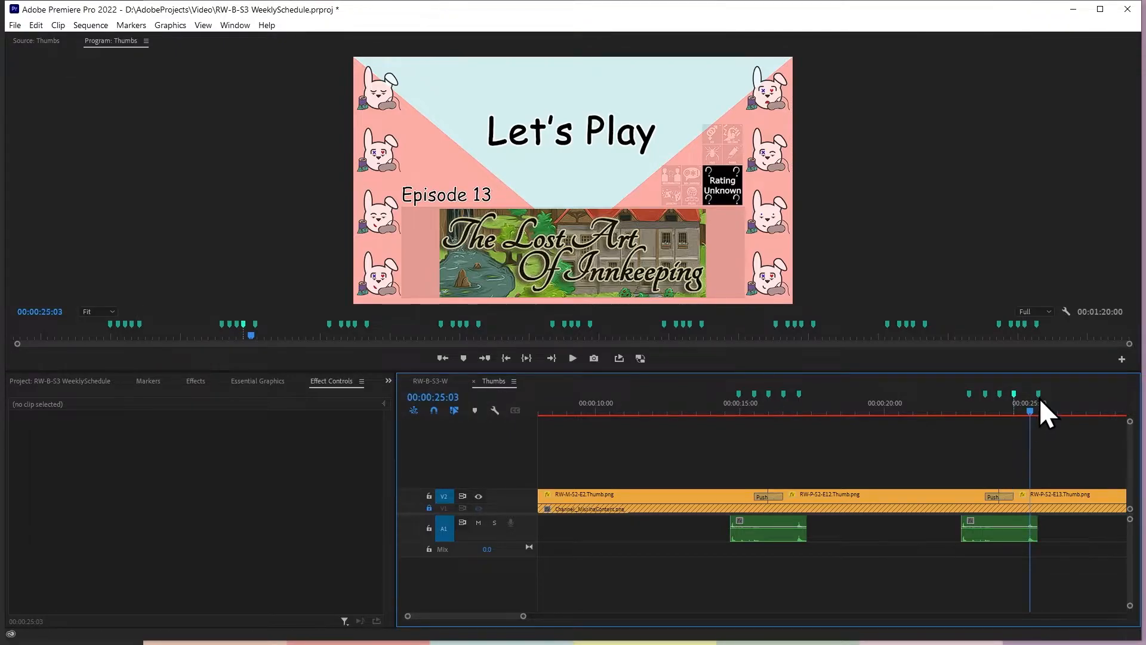
Add a Position keyframe to RW-P-S2-E13.Thumb.png at 00:00:25:03 and set the vertical position at its 00:00:24:30 keyframe to 600
left_click(1058, 498)
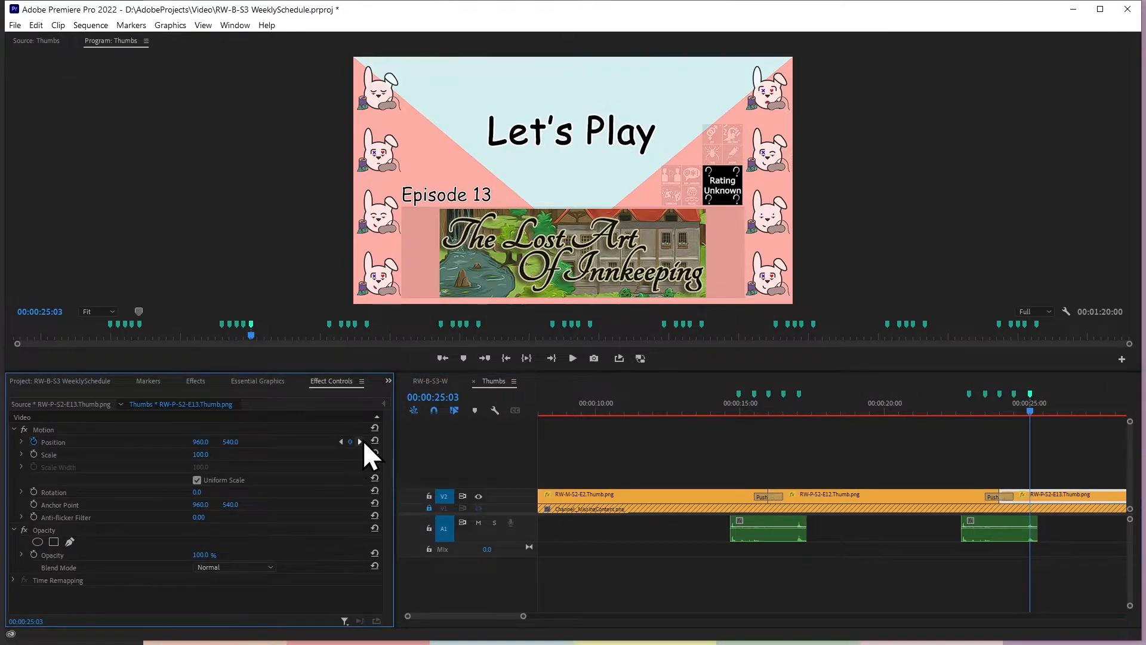
left_click(231, 442)
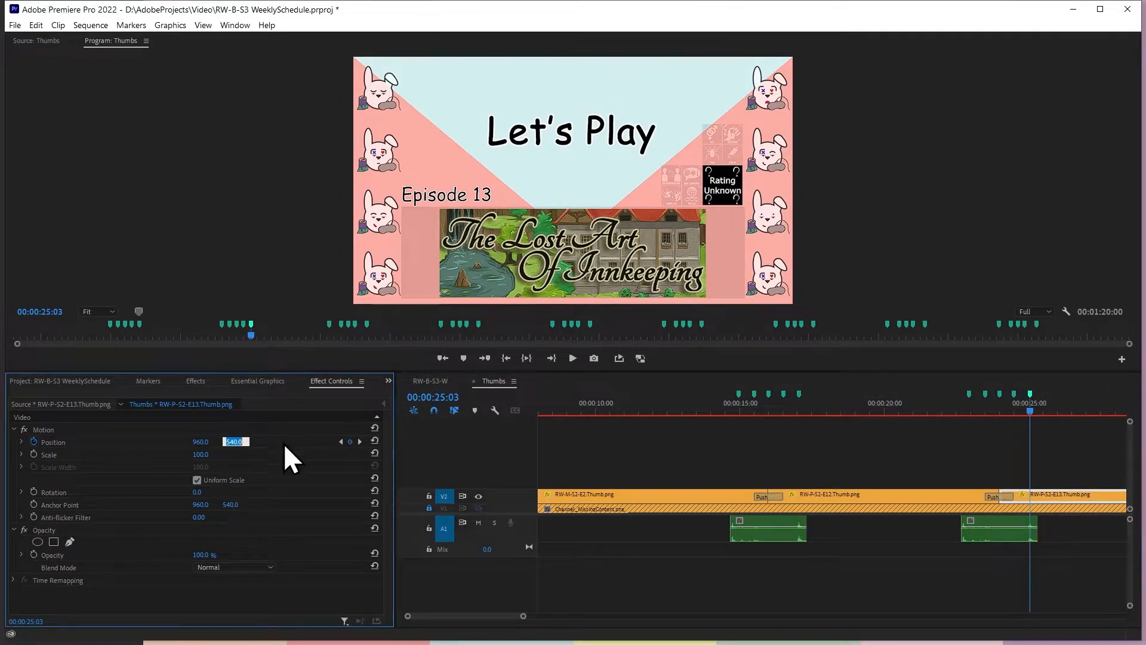
left_click(342, 444)
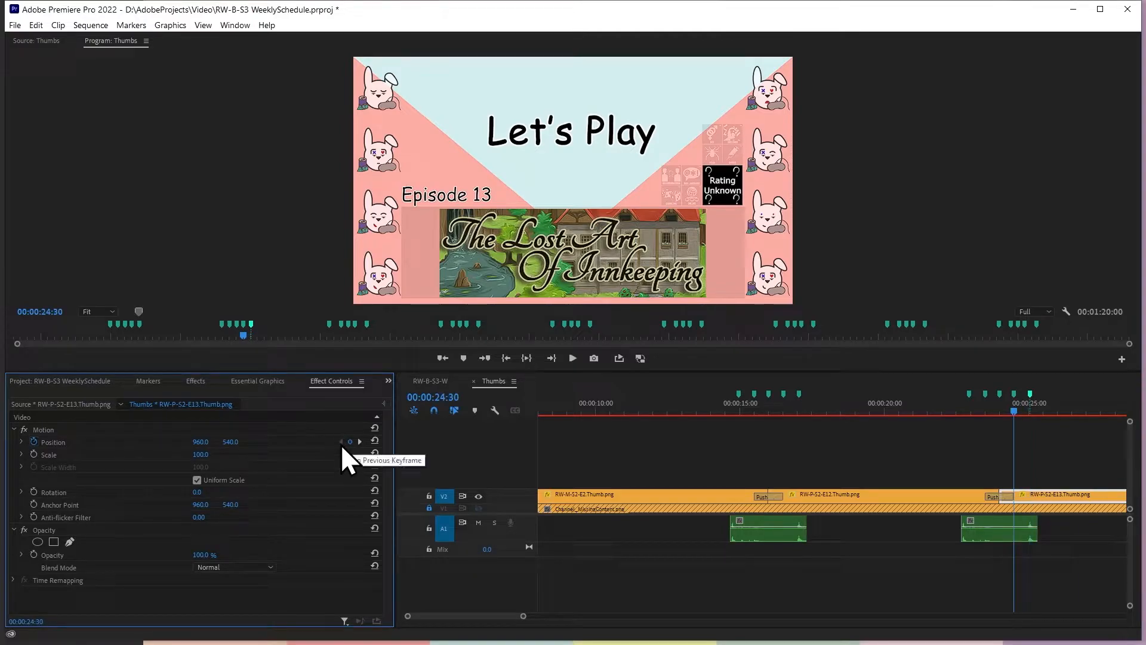
left_click(231, 442)
type("600")
left_click(360, 442)
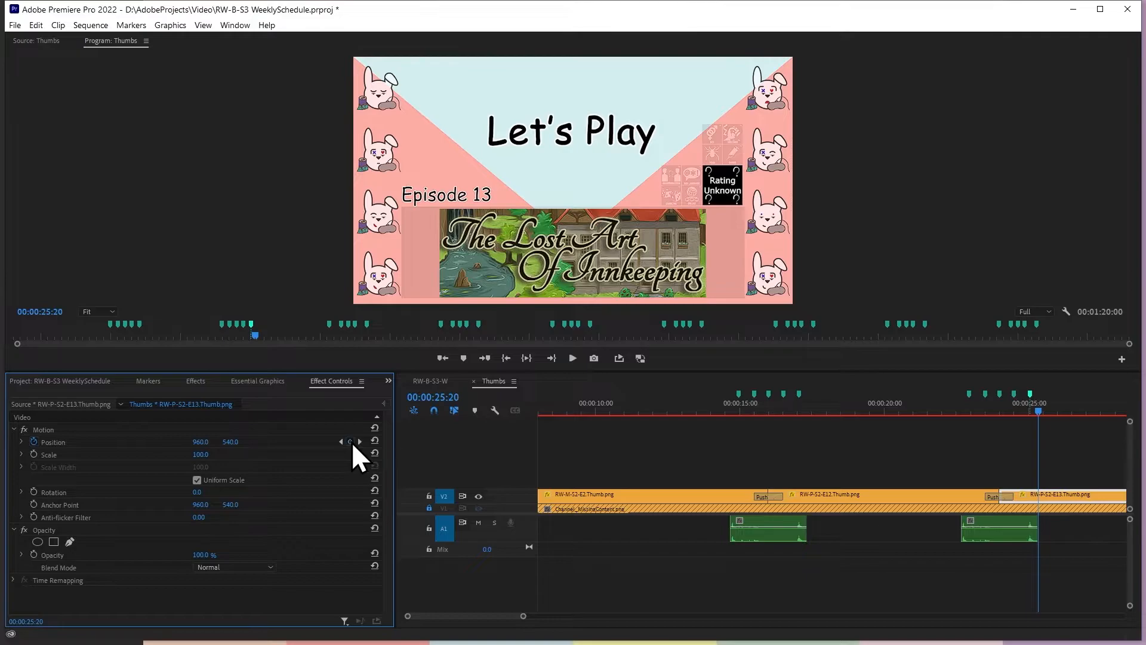
Move the 00:00:30:40 marker to 00:00:30:57, 33 frames before RW-P-S2-E13.Thumb.png's keyframe at 00:00:31:30
left_click(362, 443)
left_click(361, 443)
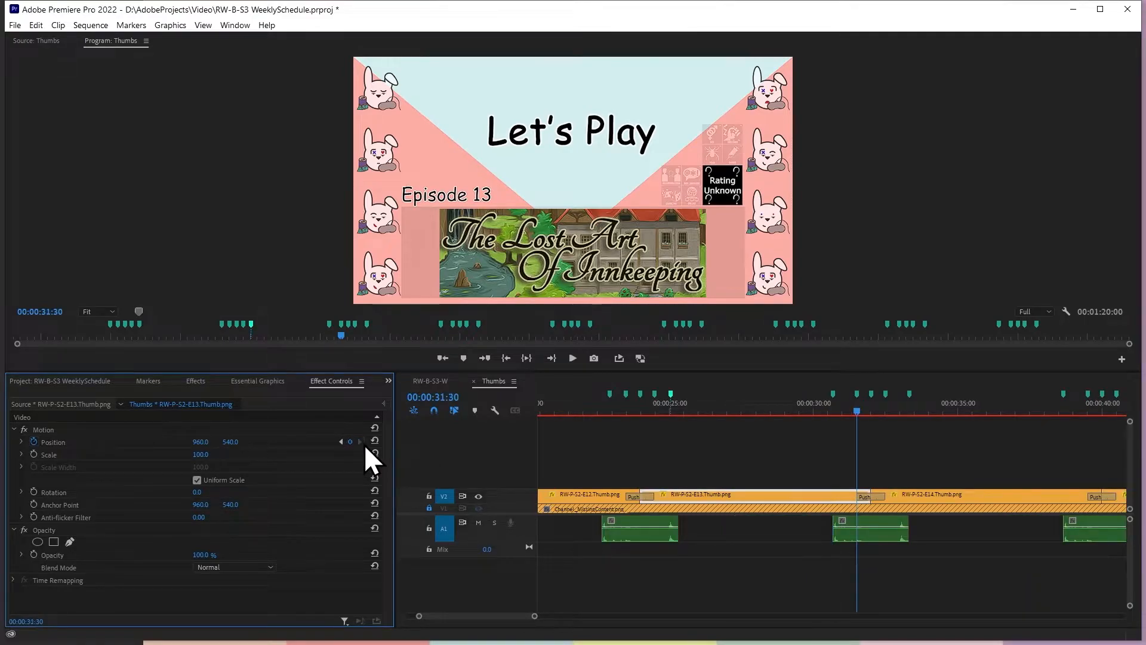
left_click(965, 441)
type("-0.33")
key("Return")
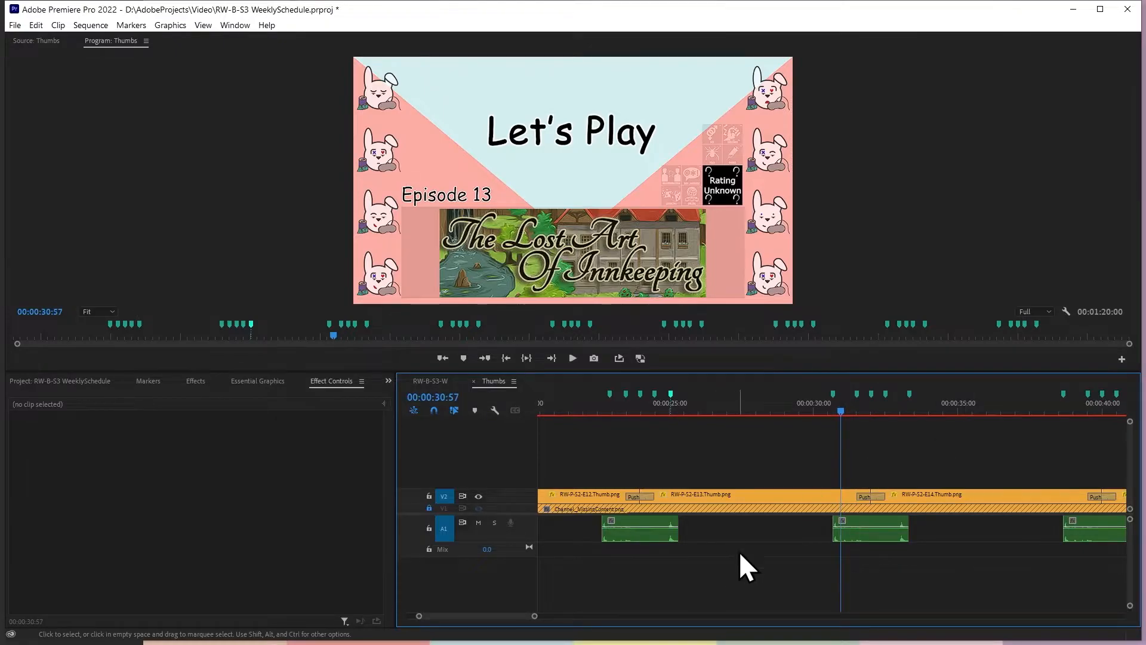
left_click_drag(836, 396, 843, 396)
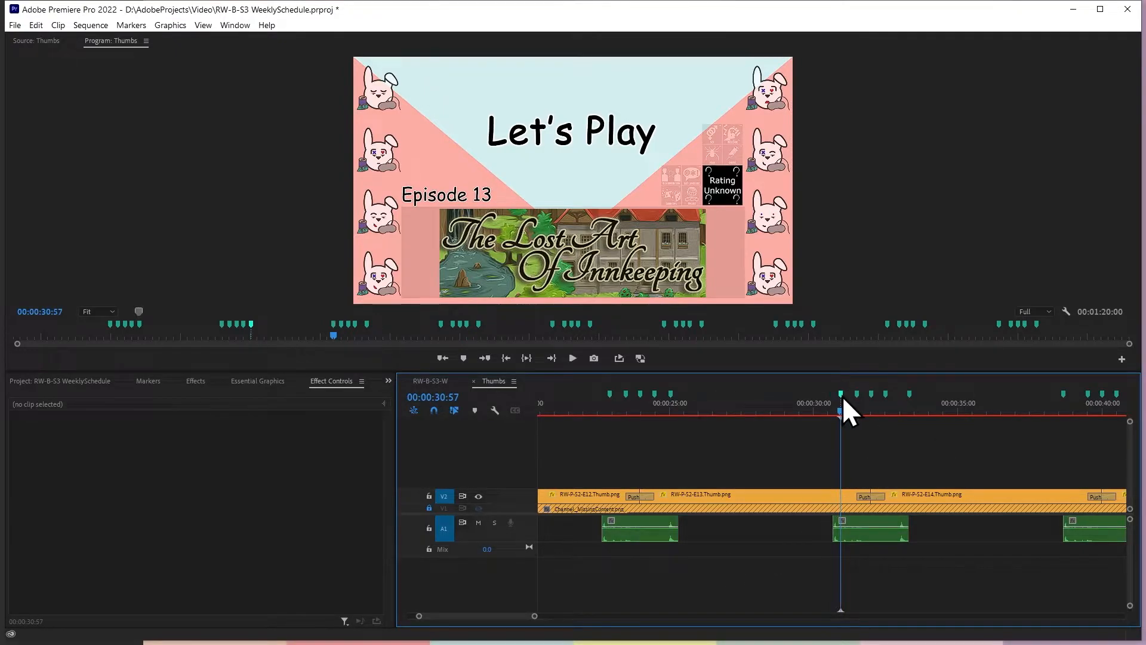
Add a Position keyframe to RW-P-S2-E13.Thumb.png at 00:00:30:57 and set the vertical position at the 00:00:31:30 keyframe to 600
left_click(847, 501)
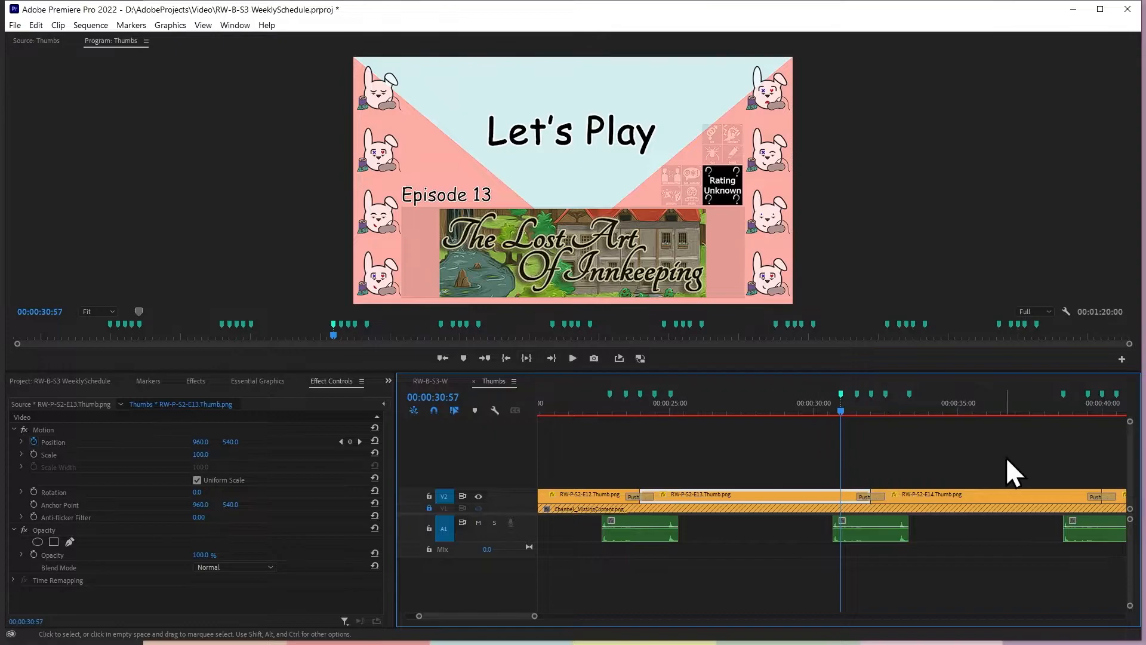
left_click(350, 442)
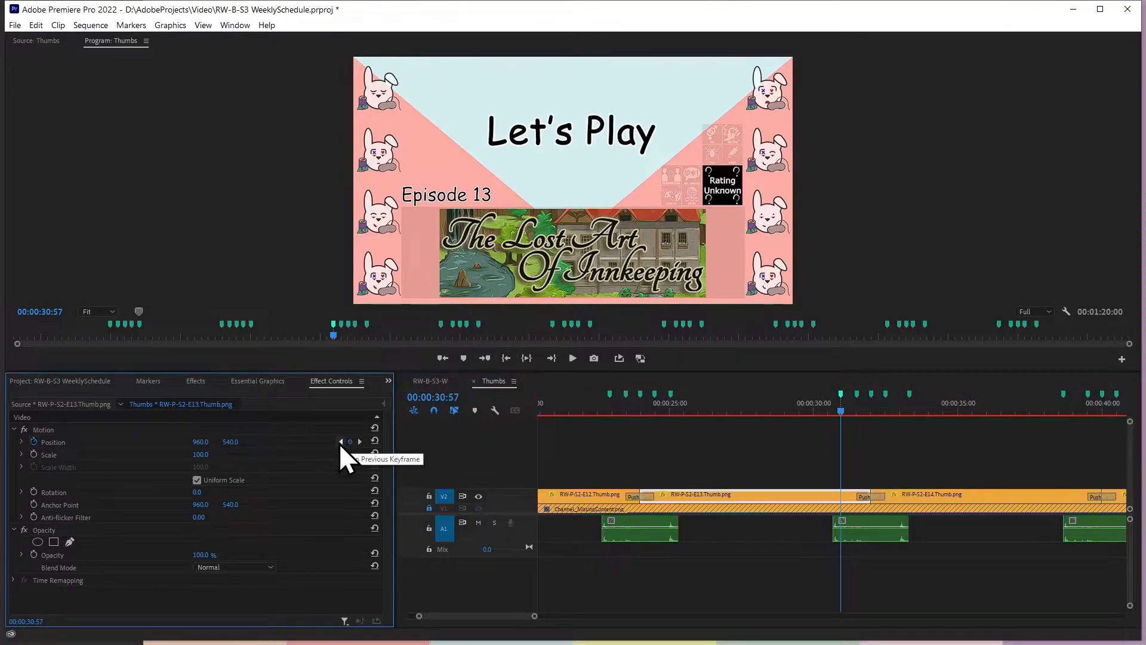
left_click(359, 442)
left_click(234, 442)
type("600")
left_click(340, 442)
Play the Thumbs sequence from just before the second sound effect through the third Push to check the retimed movement
left_click(934, 442)
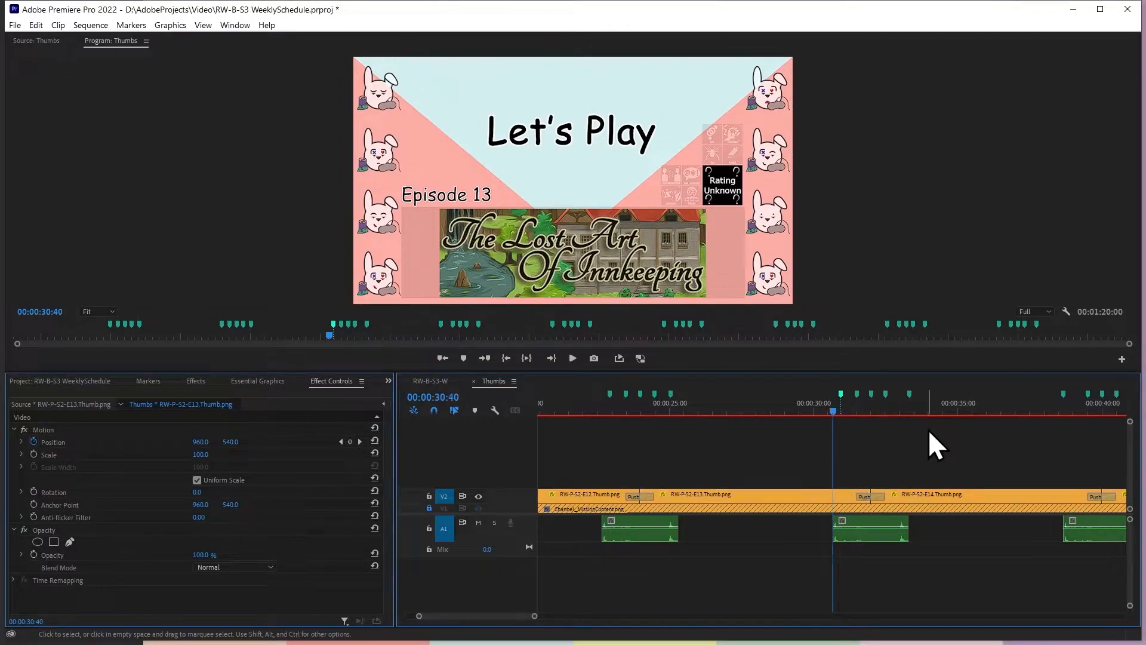
left_click(590, 396)
key("space")
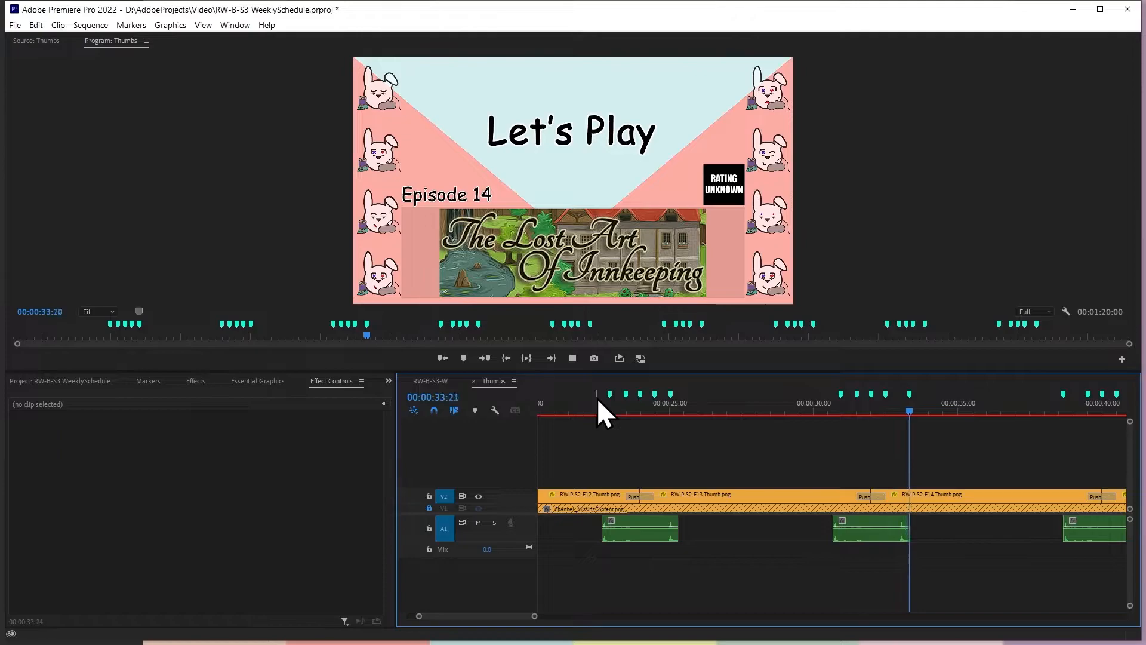
key("space")
left_click_drag(416, 620, 381, 613)
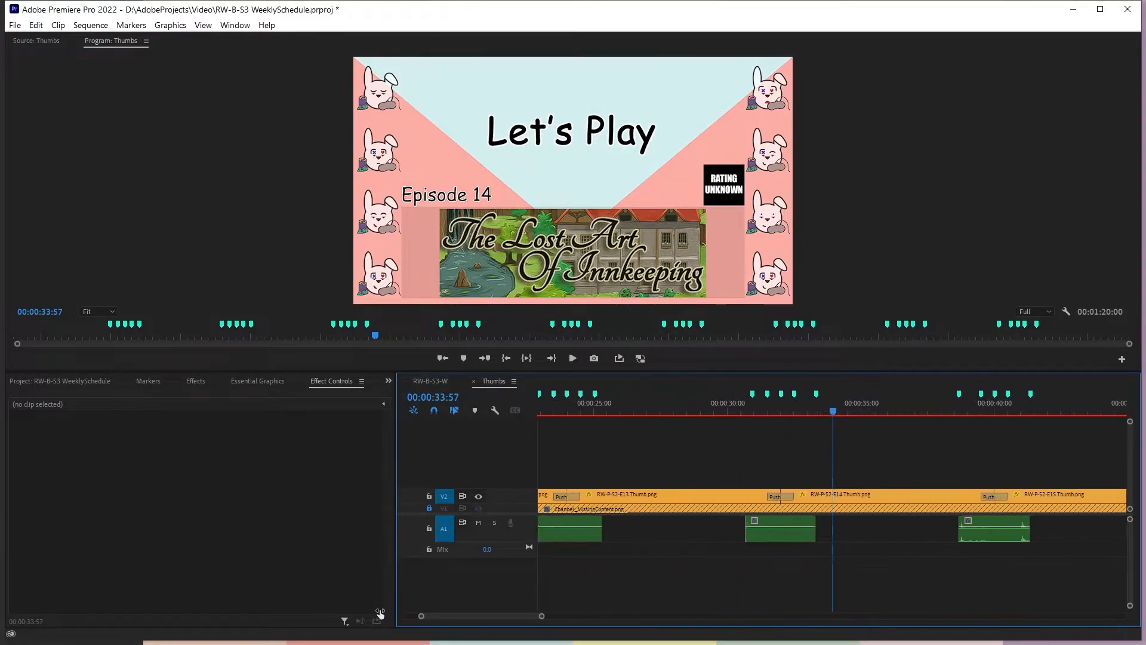
left_click(804, 500)
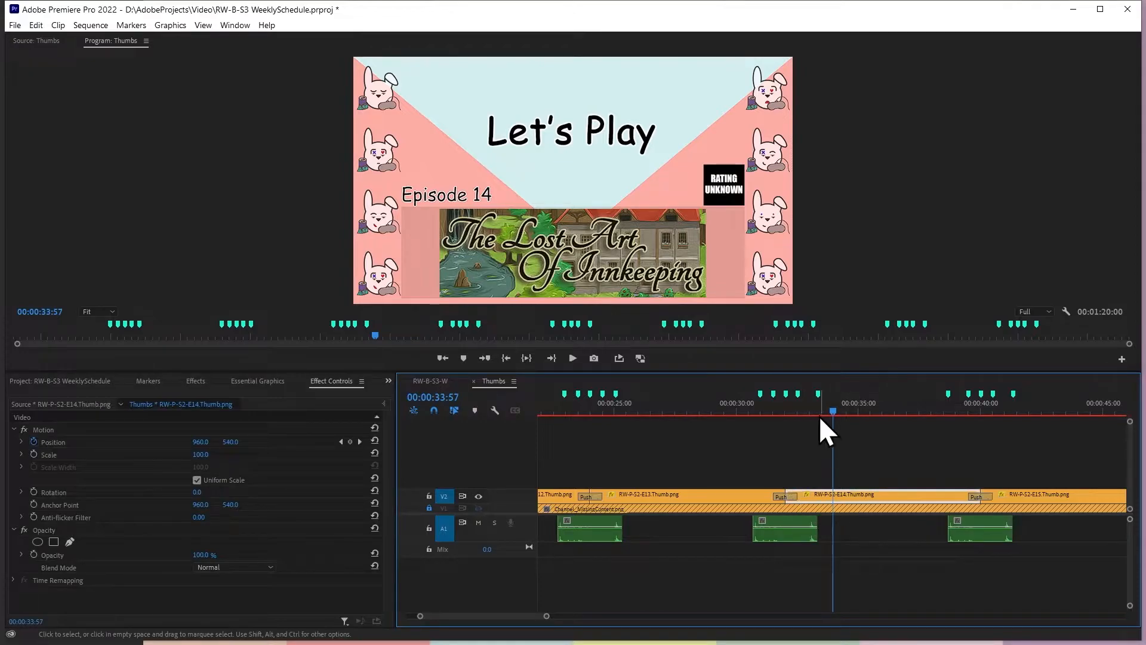
left_click(342, 442)
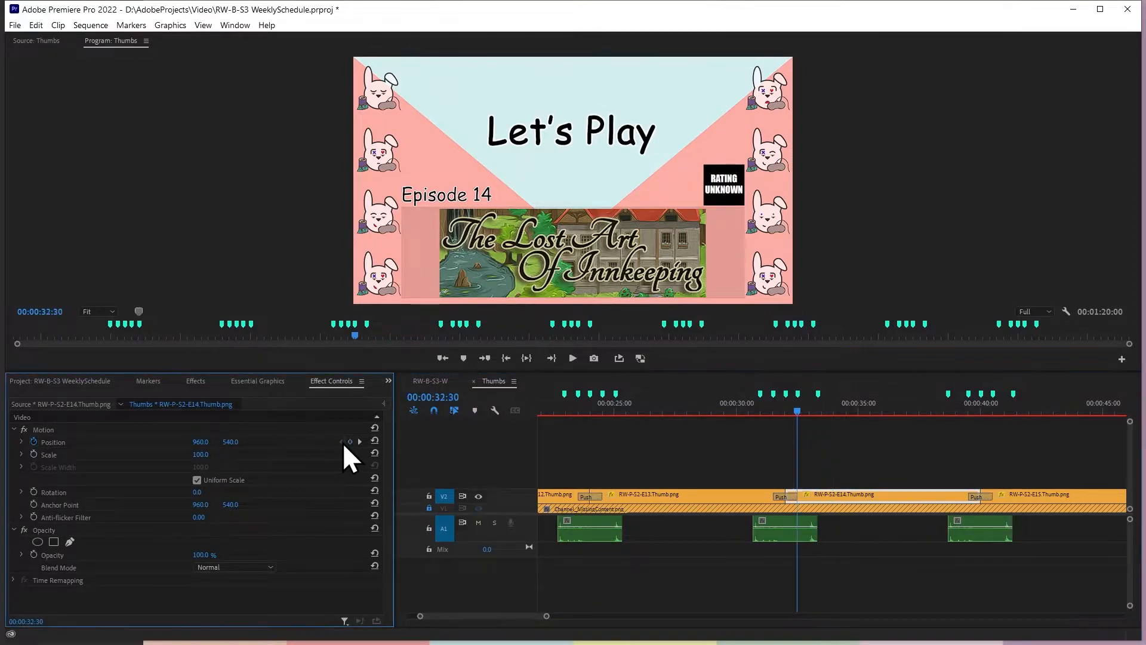
left_click(901, 451)
type("+039")
key("Return")
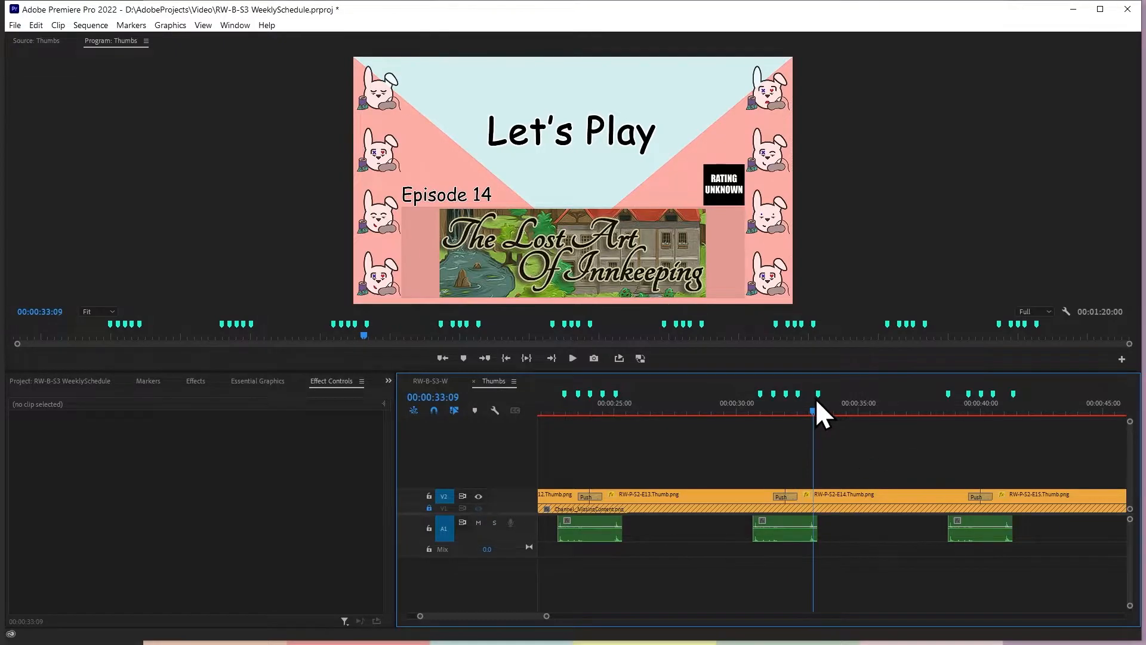
Move the last marker after the third Push to 00:00:33:03, 33 frames past the 00:00:32:30 marker, and select RW-P-S2-E14.Thumb.png
key("Up")
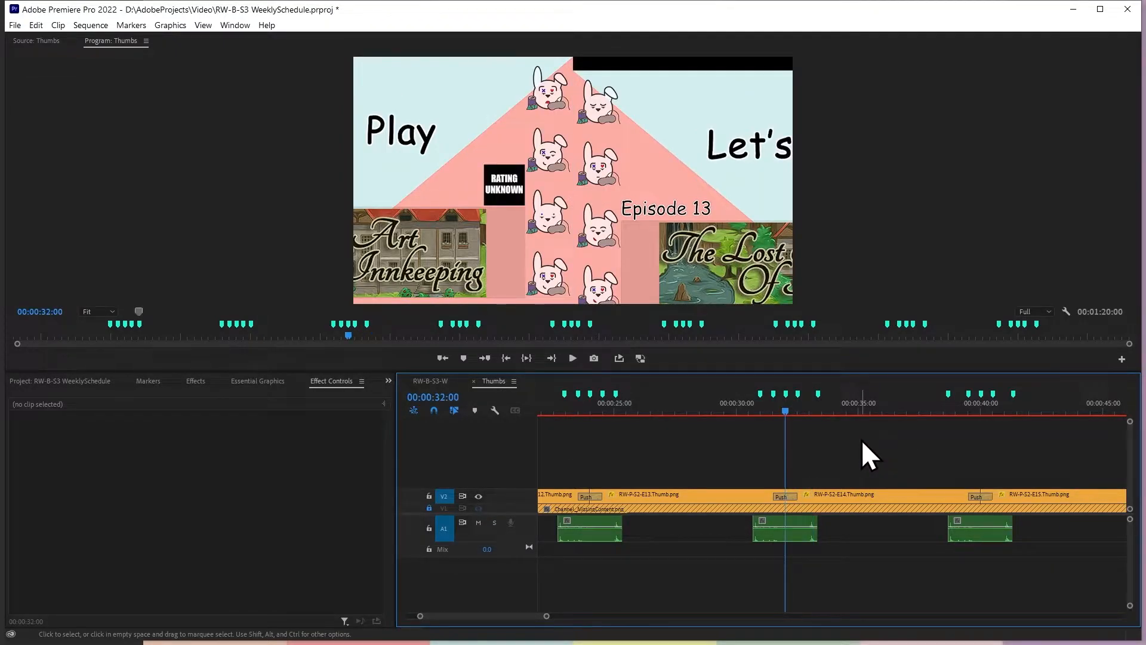
key("shift+m")
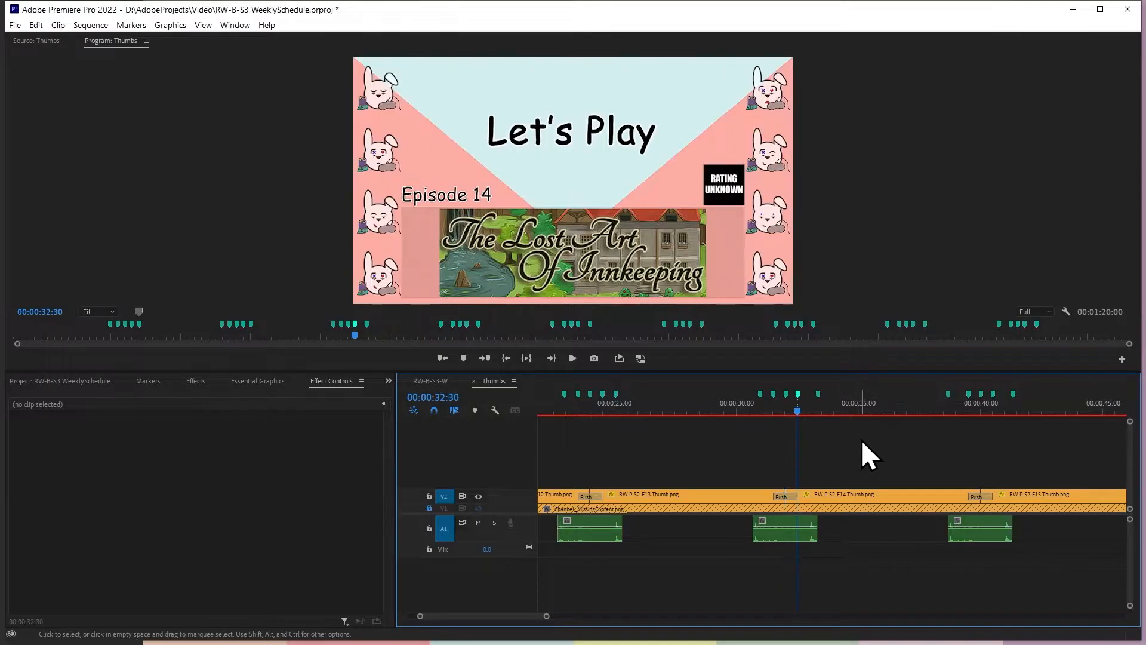
type("+0.33")
key("Return")
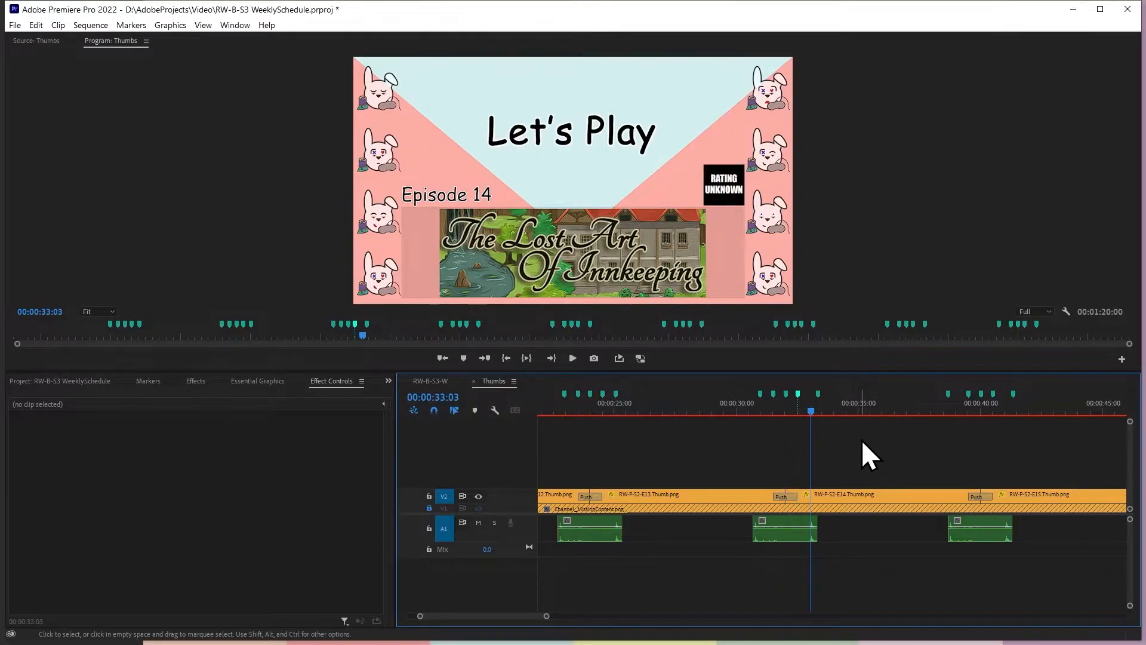
left_click_drag(818, 394, 811, 396)
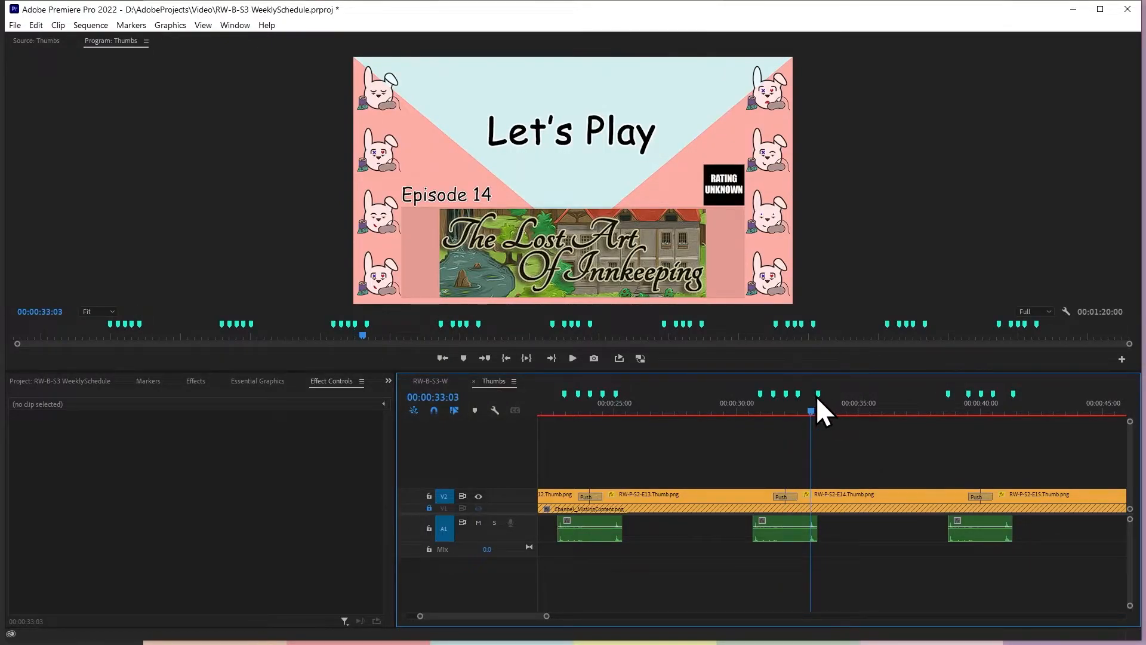
left_click(814, 501)
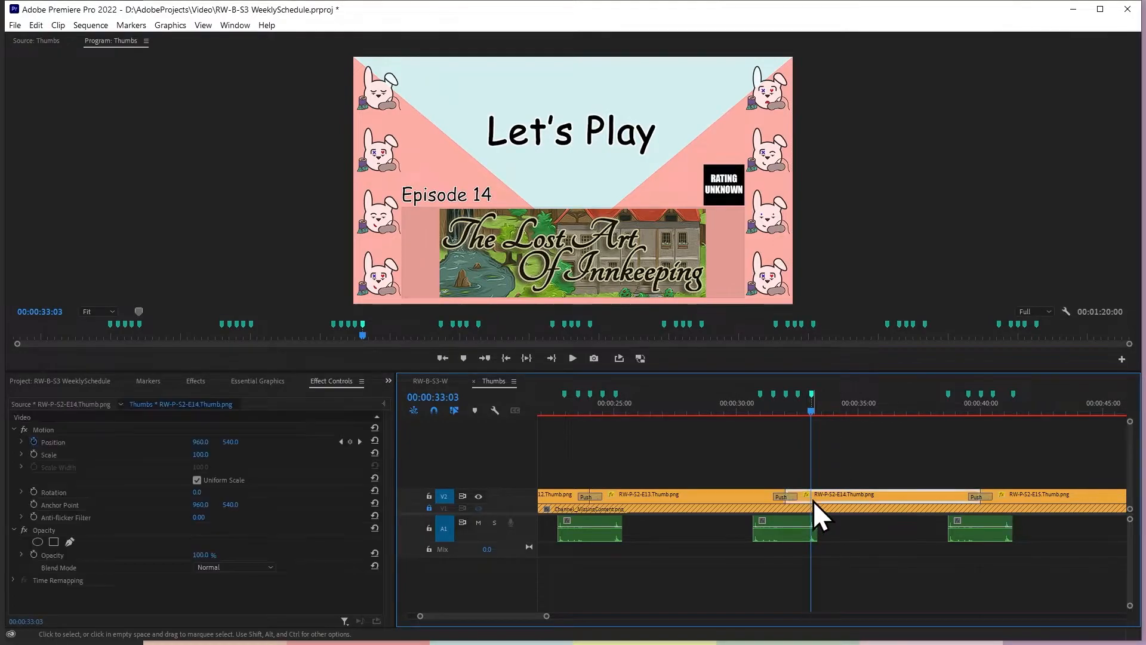
Add a Position keyframe to RW-P-S2-E14.Thumb.png at 00:00:33:03 and set the vertical position at the 00:00:32:30 keyframe to 600
left_click(341, 442)
left_click(231, 442)
type("600")
key("Return")
left_click(360, 441)
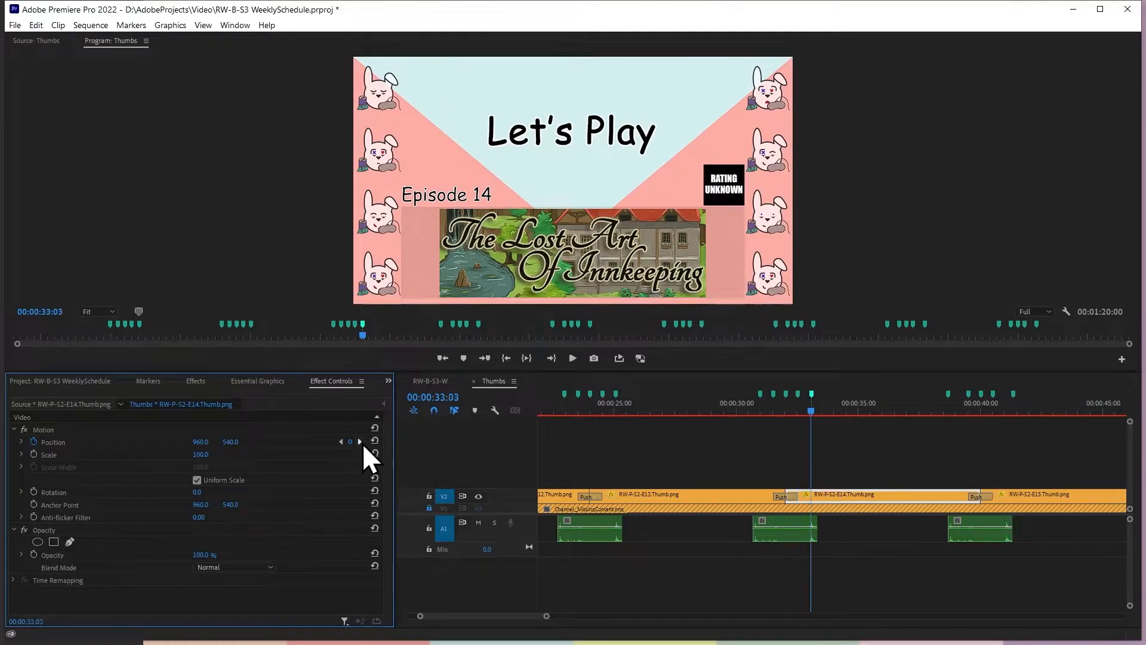
Move the first marker before the fourth Push to 00:00:38:57, 33 frames before the 00:00:39:30 keyframe
left_click(362, 442)
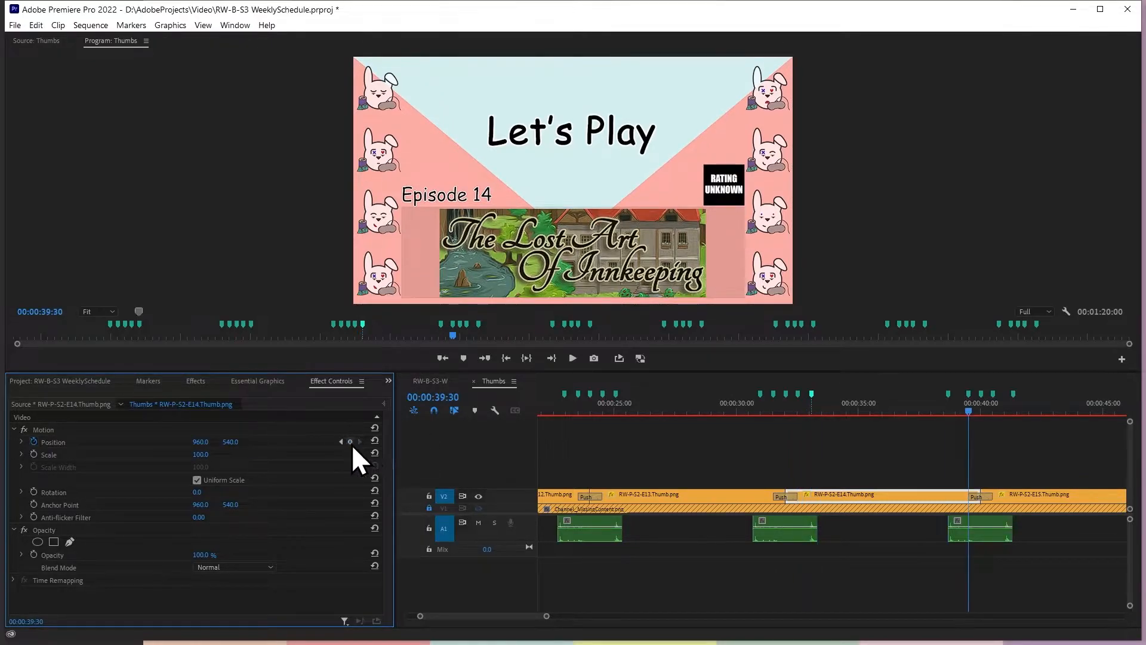
left_click(1033, 444)
type("-0.33")
key("Return")
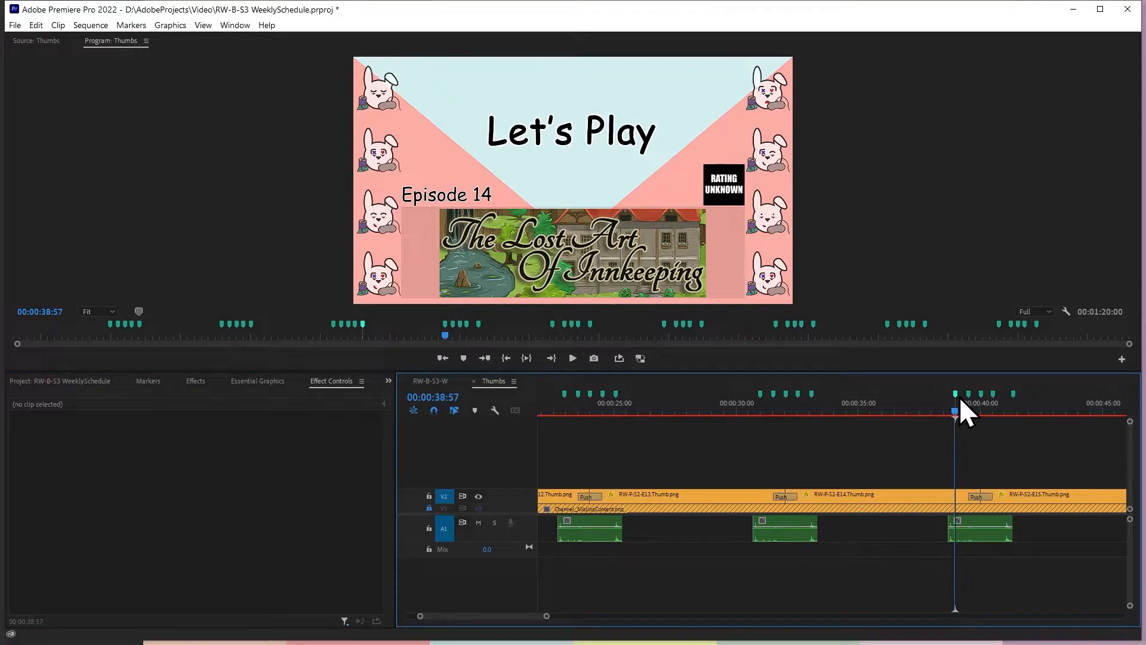
Add a Position keyframe to RW-P-S2-E14.Thumb.png at 00:00:38:57 and set the vertical position at the 00:00:39:30 keyframe to 600
left_click(959, 494)
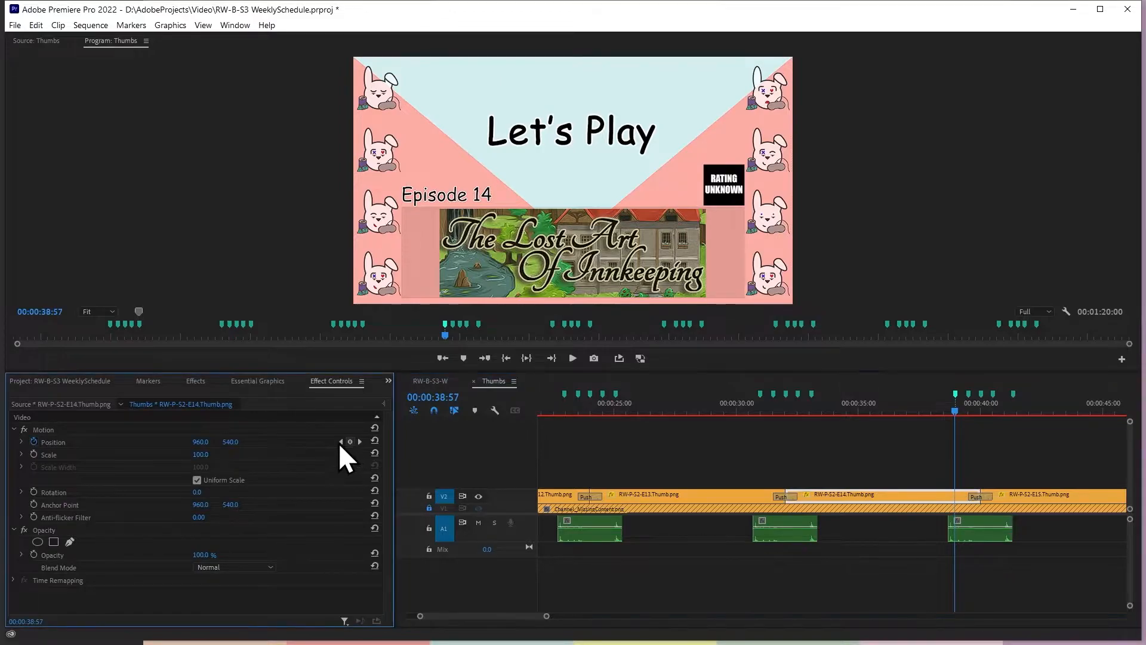
left_click(359, 442)
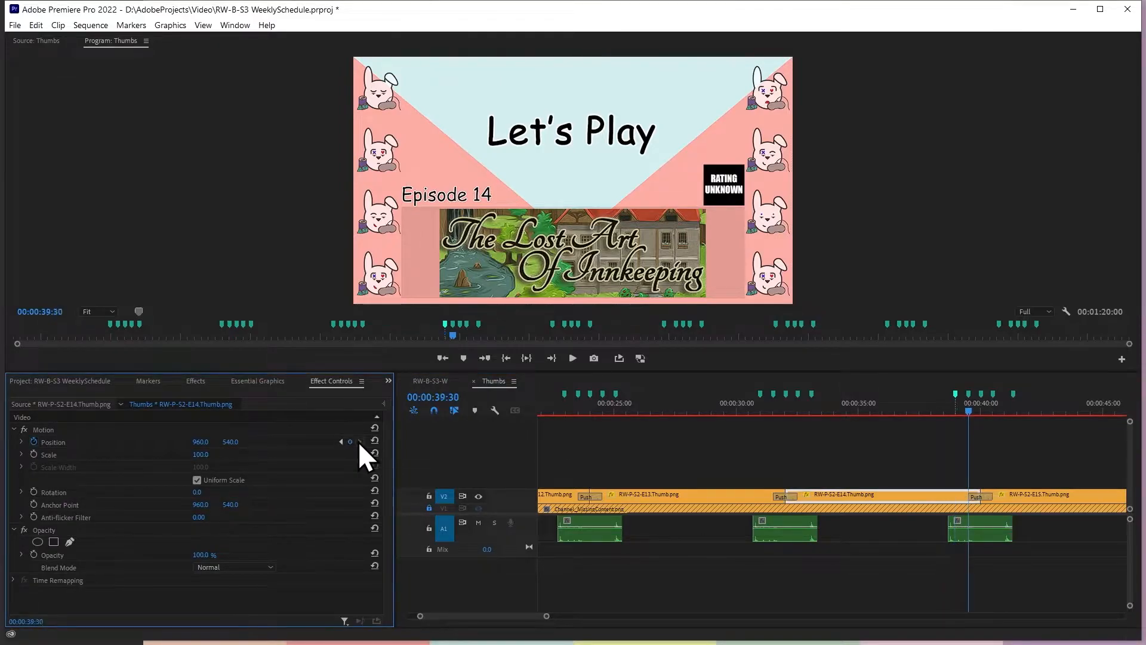
left_click(237, 440)
type("600")
key("Return")
Move the last marker after the fourth Push to 00:00:41:03, 33 frames past the 00:00:40:30 marker
left_click(1018, 494)
key("Down")
key("shift+m")
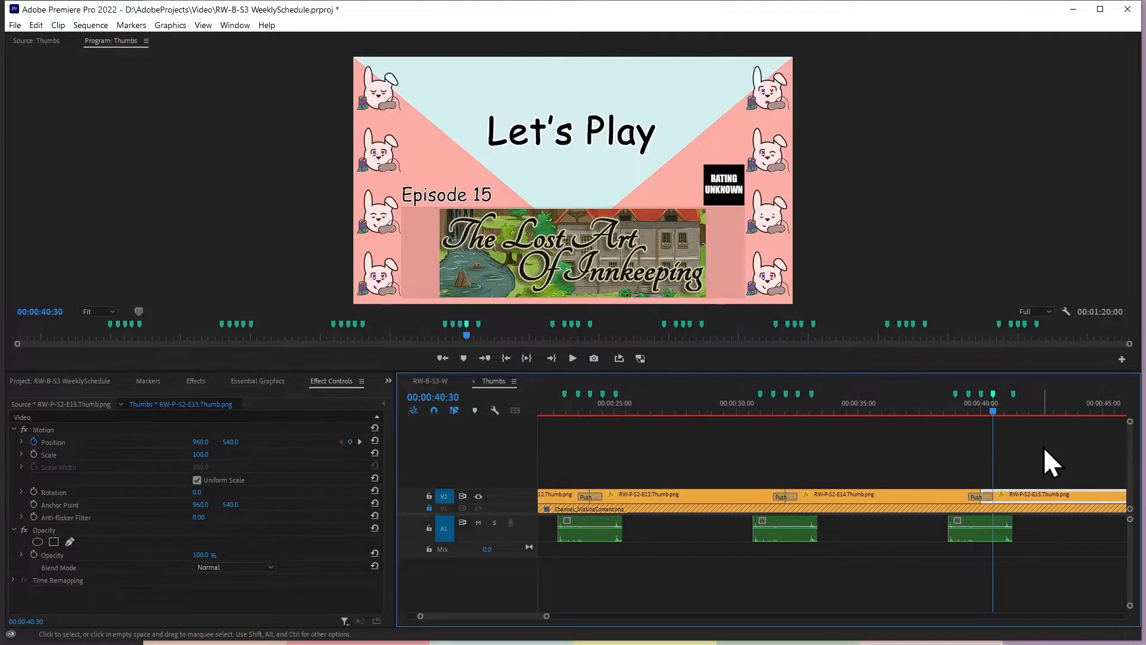
left_click(1044, 446)
type("+0.3")
key("Return")
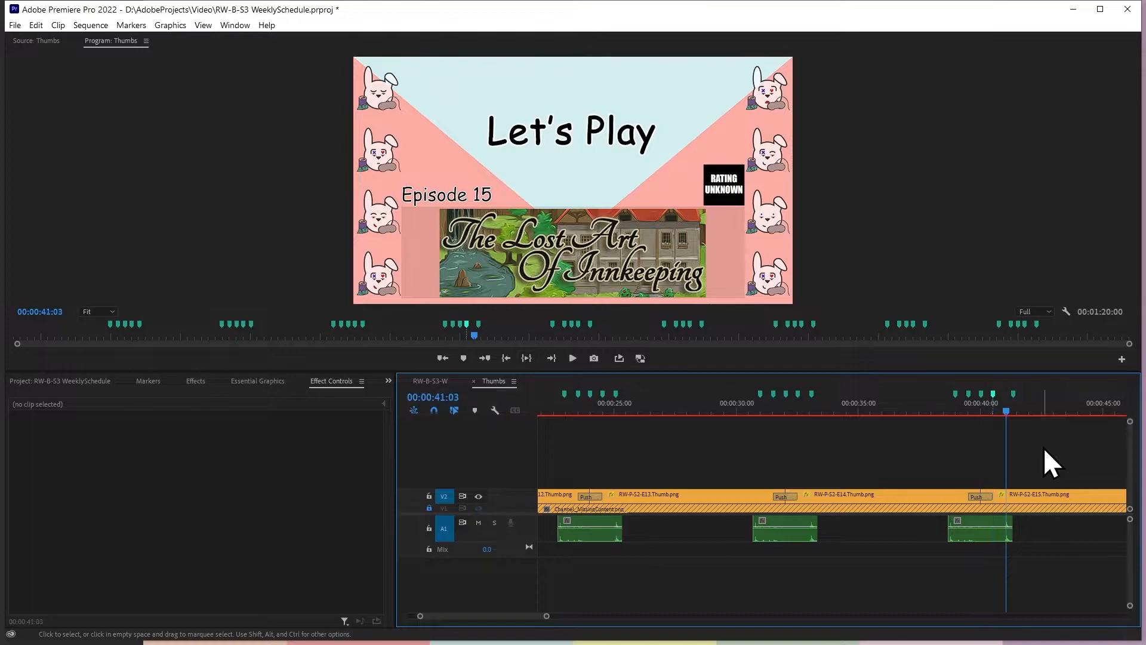
Add a Position keyframe to RW-P-S2-E15.Thumb.png at 00:00:41:03 and set the vertical position at the 00:00:40:30 keyframe to 600
left_click(1032, 500)
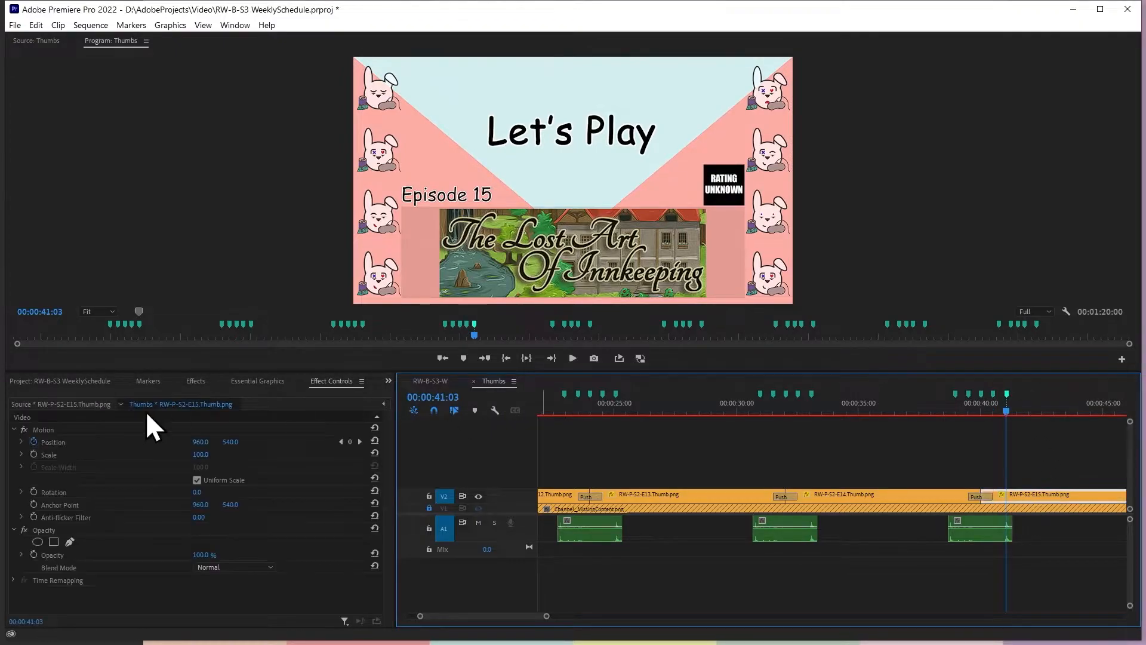
left_click(341, 441)
left_click(233, 441)
type("60.0")
key("Return")
left_click(359, 442)
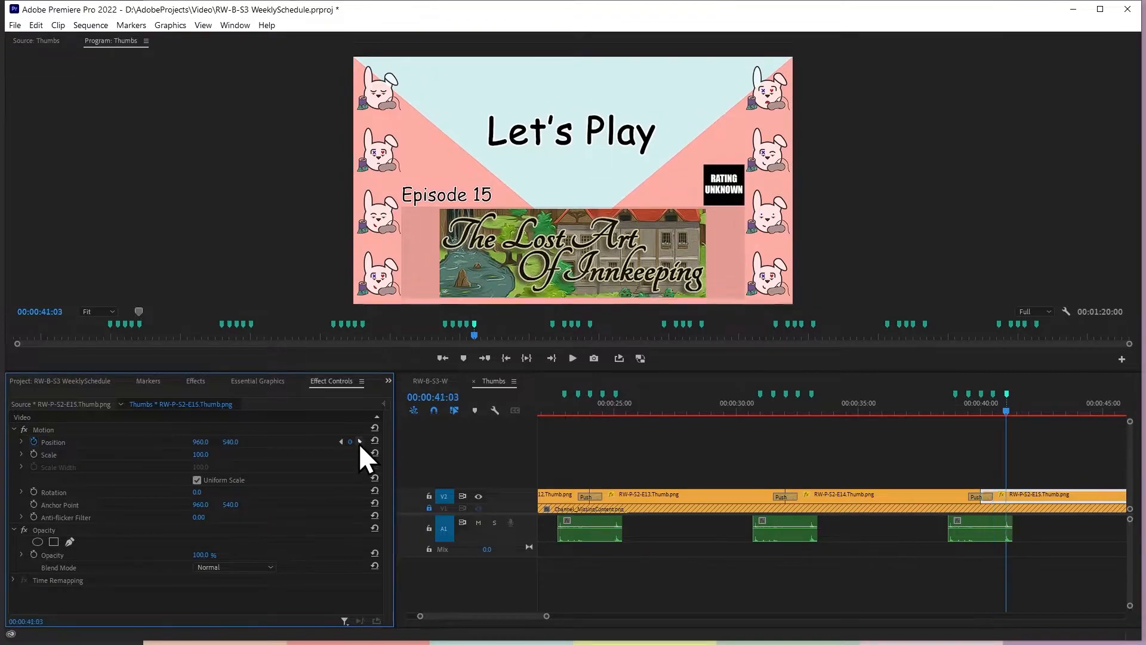
Move the first marker before the fifth Push to 00:00:46:57, 33 frames before the 00:00:47:30 keyframe
left_click(359, 442)
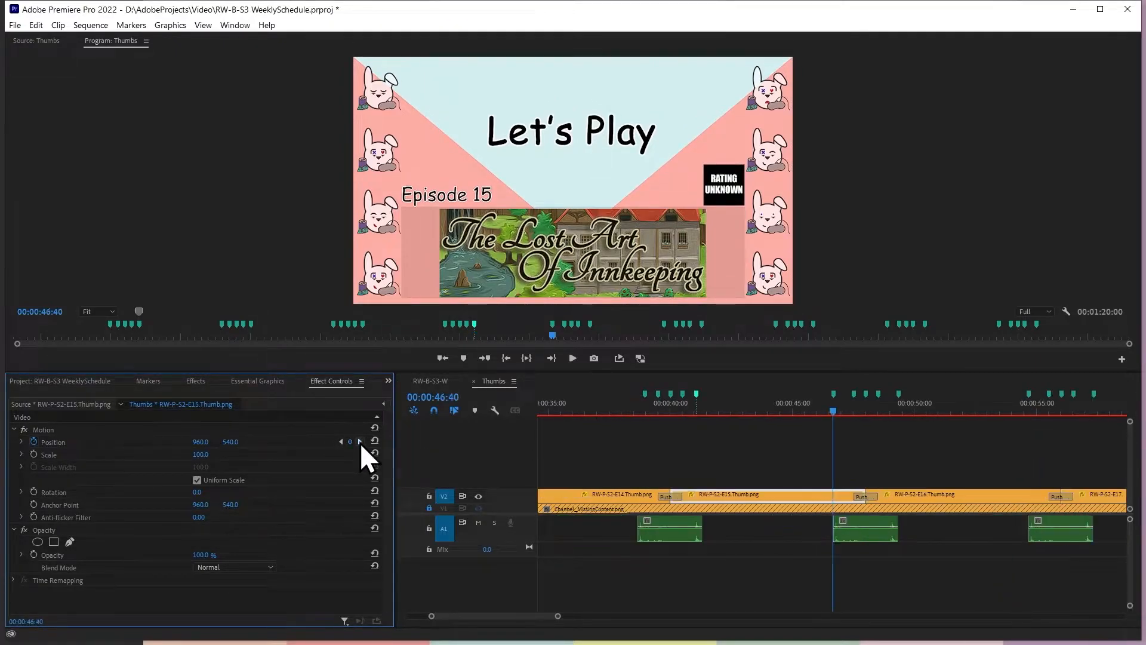
left_click(360, 442)
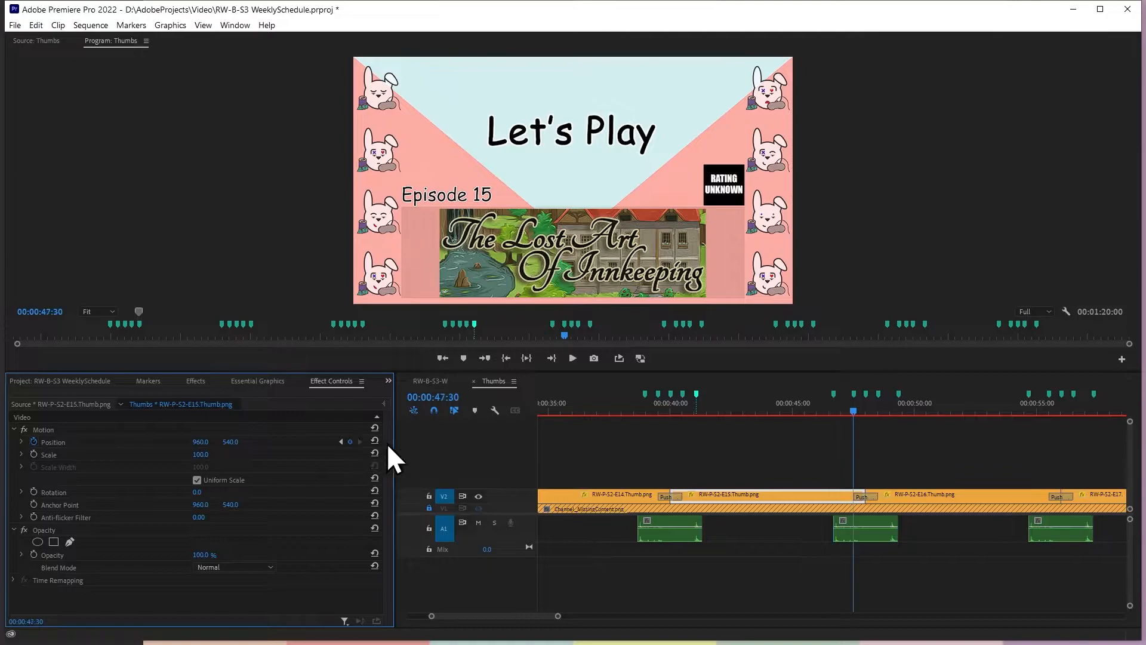
left_click(930, 446)
type("33")
key("Return")
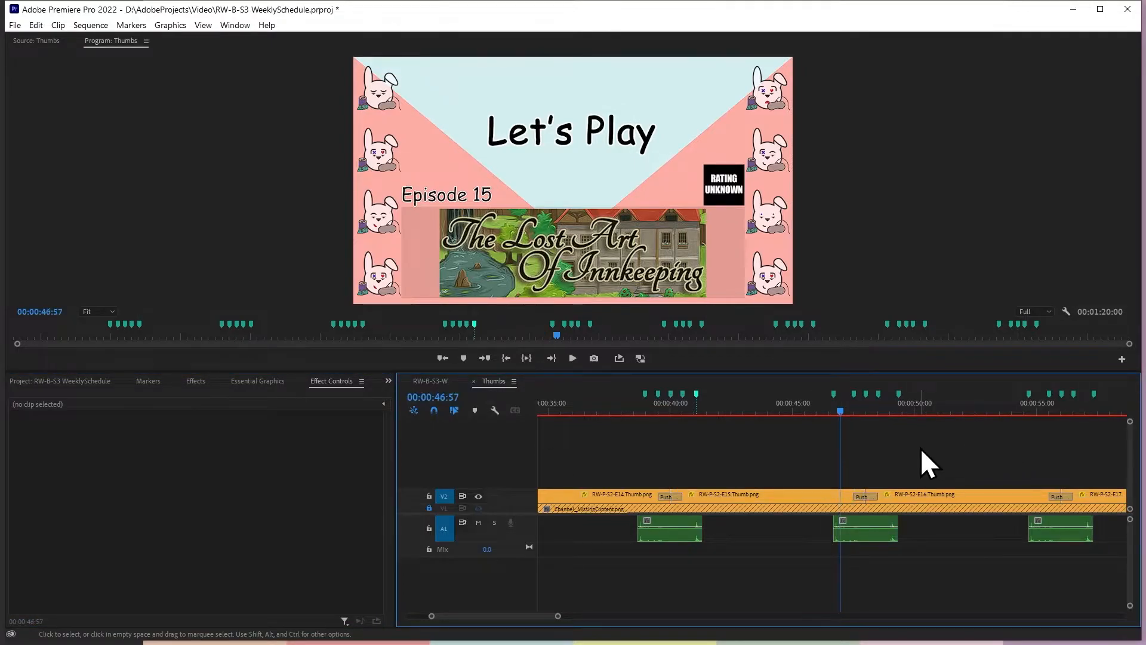
left_click_drag(835, 396, 841, 397)
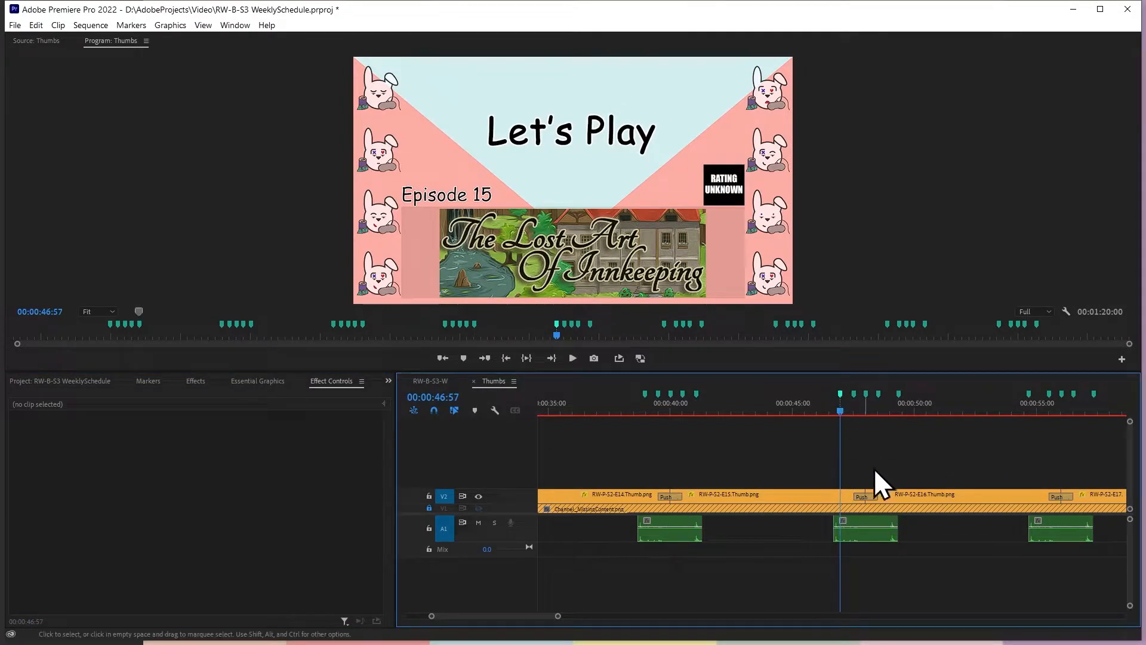
Add a Position keyframe to RW-P-S2-E15.Thumb.png at 00:00:46:57 and set the vertical position at the 00:00:47:30 keyframe to 600
left_click(846, 498)
left_click(234, 442)
left_click(359, 442)
left_click(236, 440)
left_click(342, 443)
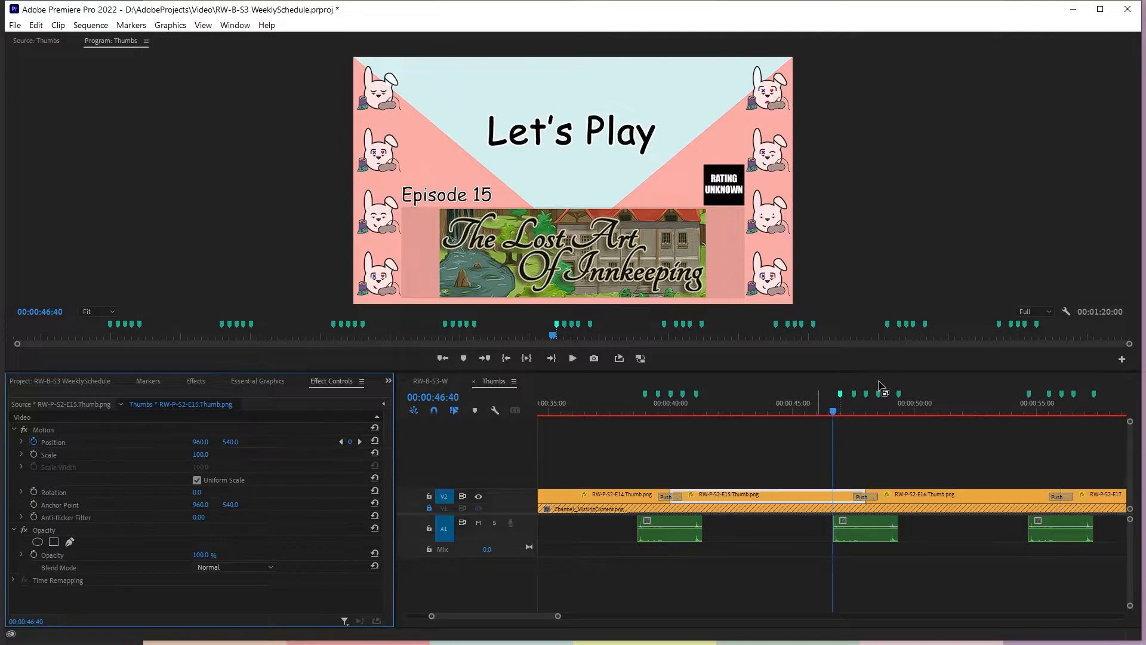
left_click(840, 395)
left_click(350, 441)
left_click(342, 442)
left_click(360, 442)
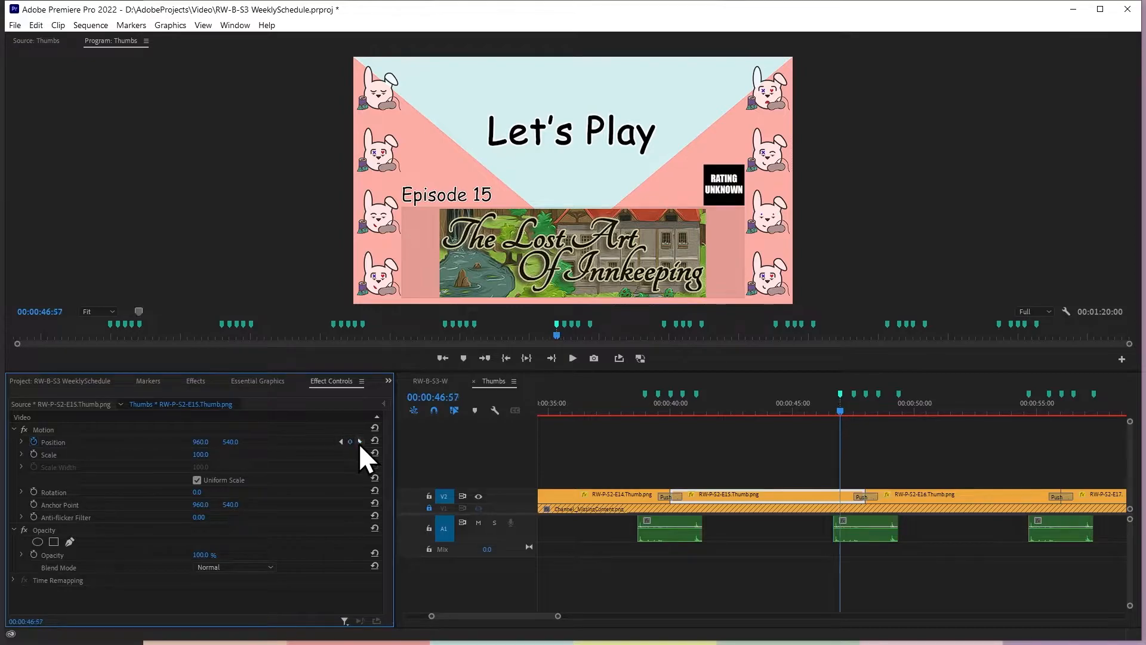
left_click(232, 441)
type("600")
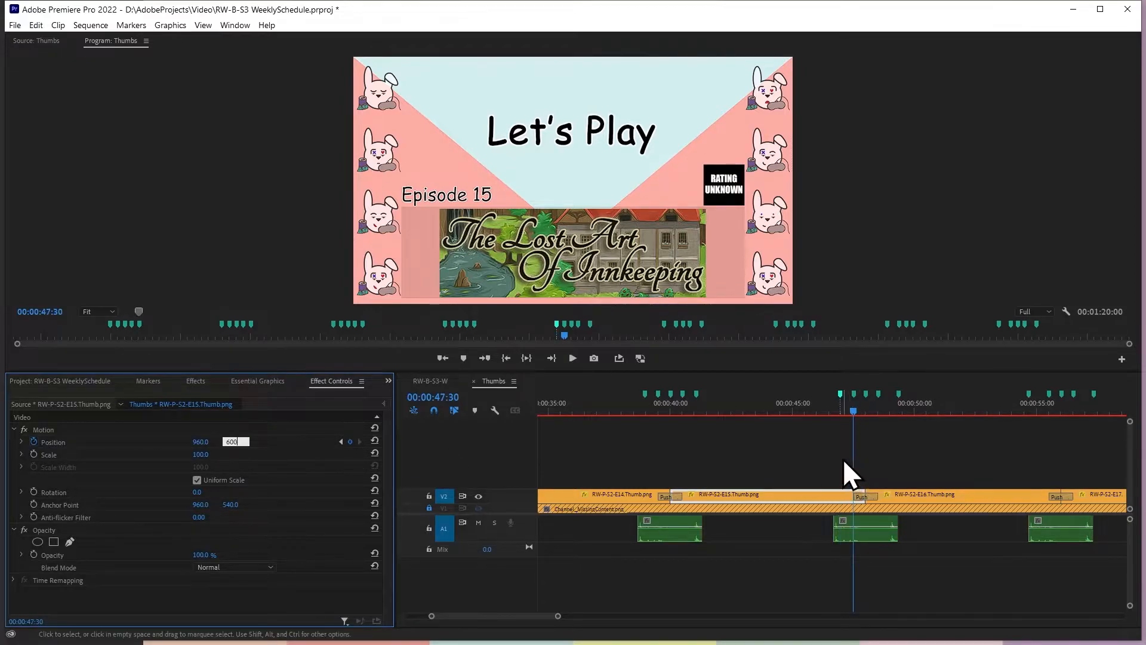
left_click(960, 444)
Move the last marker after the fifth Push to 00:00:49:03, 33 frames past the 00:00:48:30 marker
left_click(915, 493)
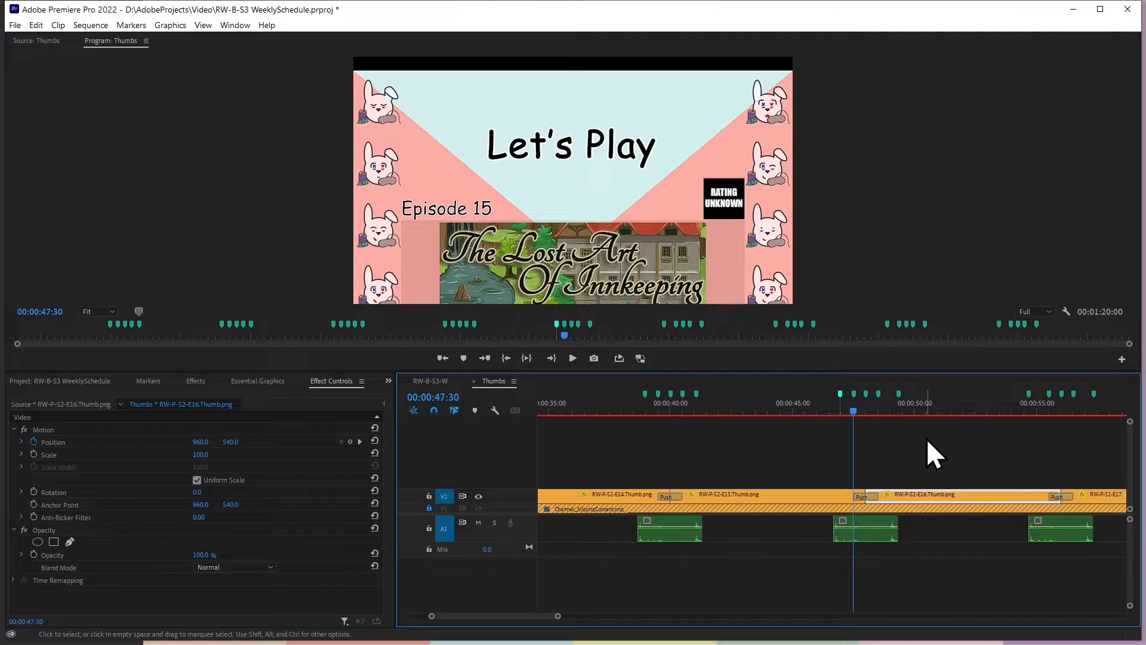
key("Down")
key("Down")
left_click(879, 394)
left_click(949, 429)
type("4903")
key("Return")
left_click_drag(898, 395, 890, 394)
Add a Position keyframe to RW-P-S2-E16.Thumb.png at 00:00:49:03 and set the vertical position at the 00:00:48:30 keyframe to 600
left_click(911, 493)
left_click(350, 442)
left_click(360, 442)
left_click(342, 441)
left_click(342, 442)
left_click(248, 442)
type("600")
key("Return")
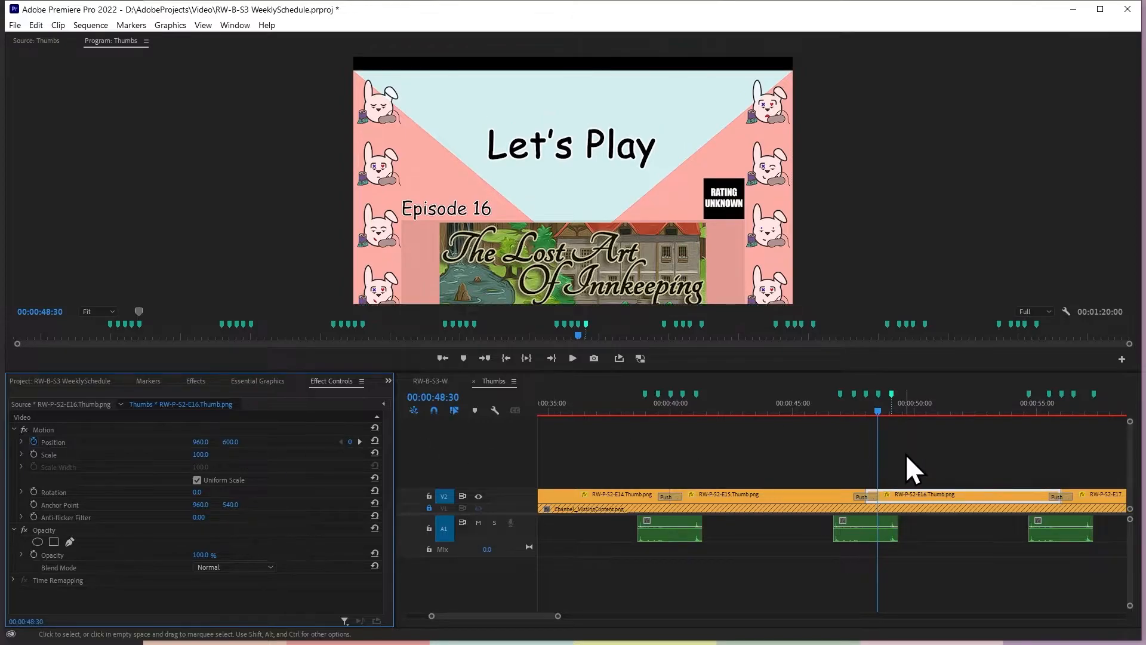
Move the first marker before the sixth Push to 00:00:54:57, 33 frames before the 00:00:55:30 marker
left_click(916, 431)
left_click(1048, 393)
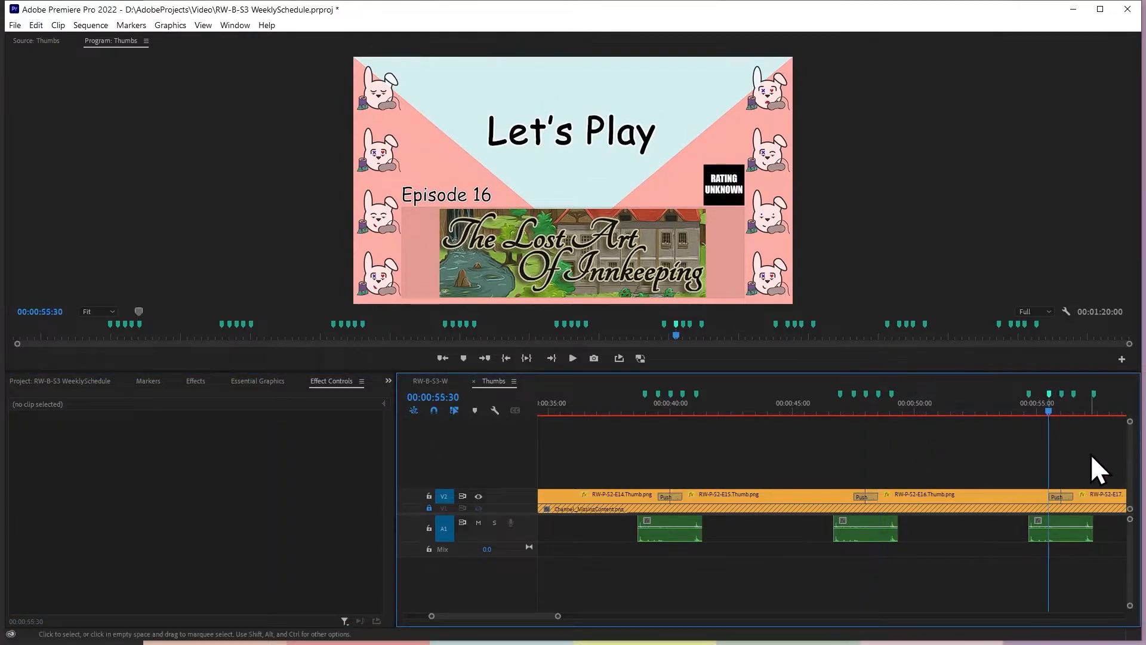
type("-0")
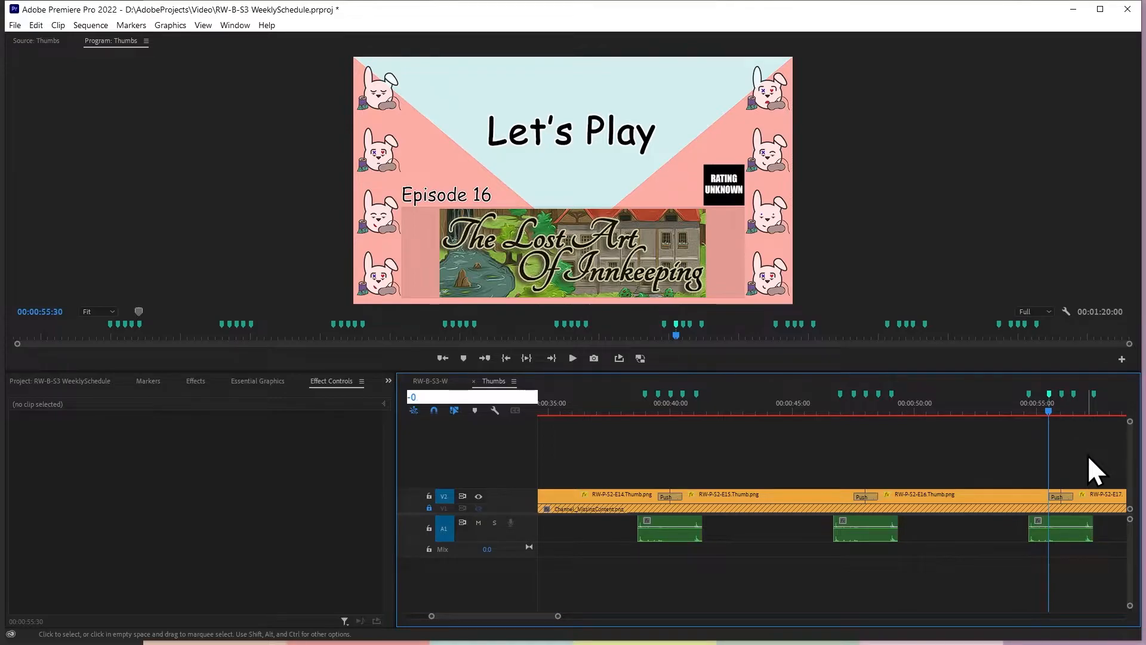
type("0.33")
key("Return")
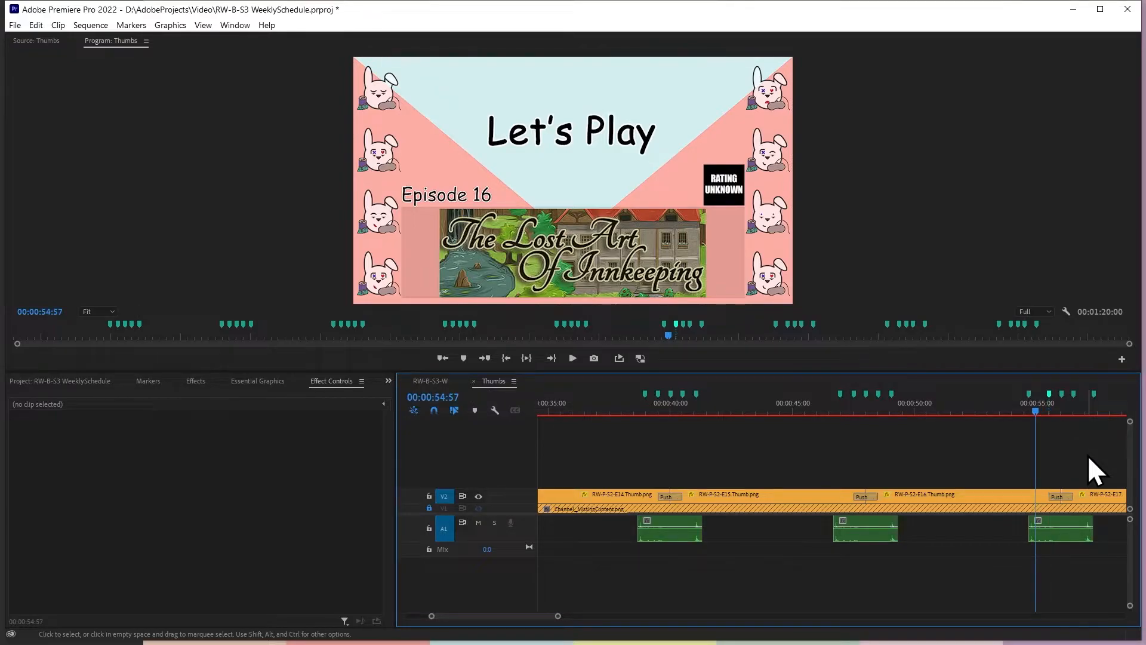
Add a Position keyframe to RW-P-S2-E16.Thumb.png at 00:00:54:57 and set the vertical position at the 00:00:55:30 keyframe to 600
left_click(1043, 495)
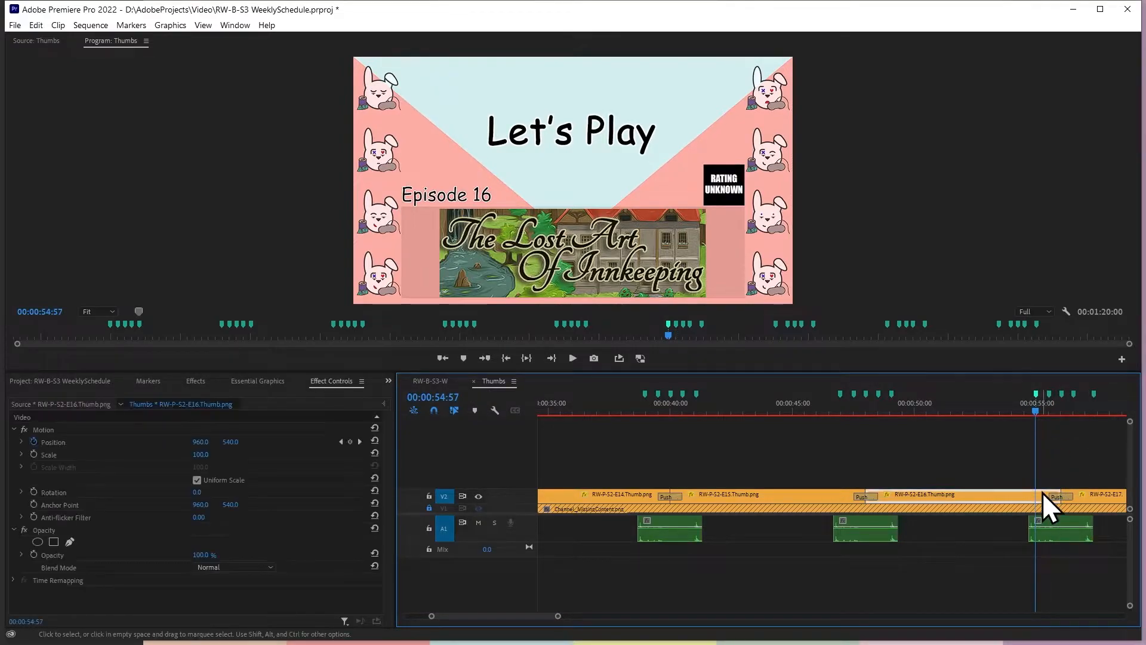
left_click(350, 443)
key("Down")
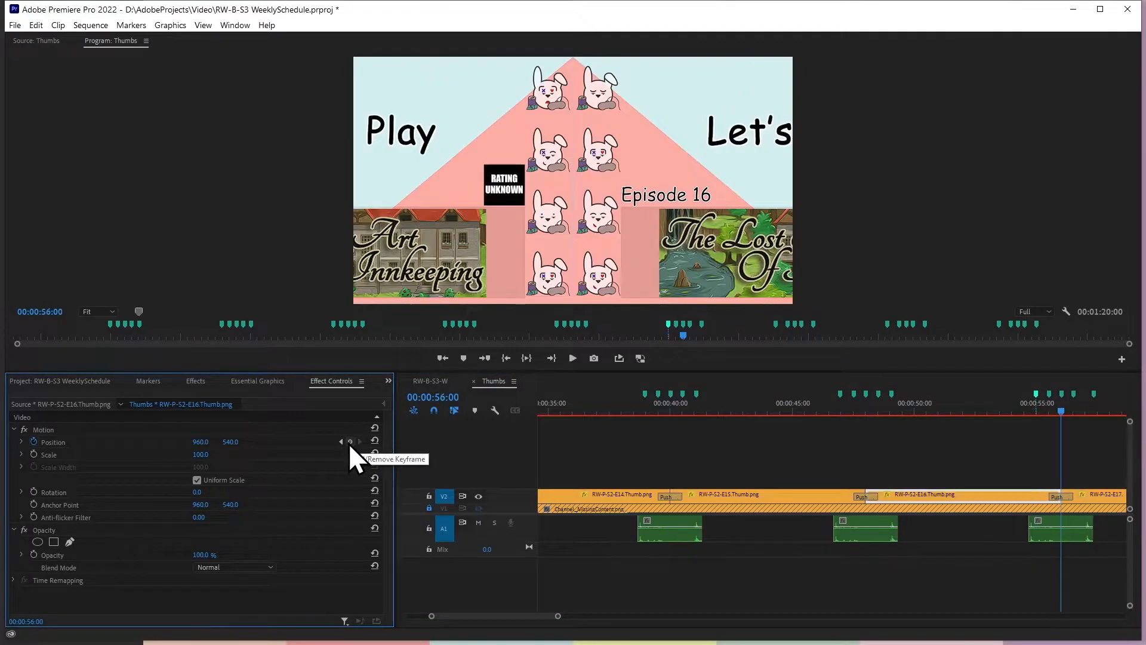
left_click(341, 442)
left_click(360, 442)
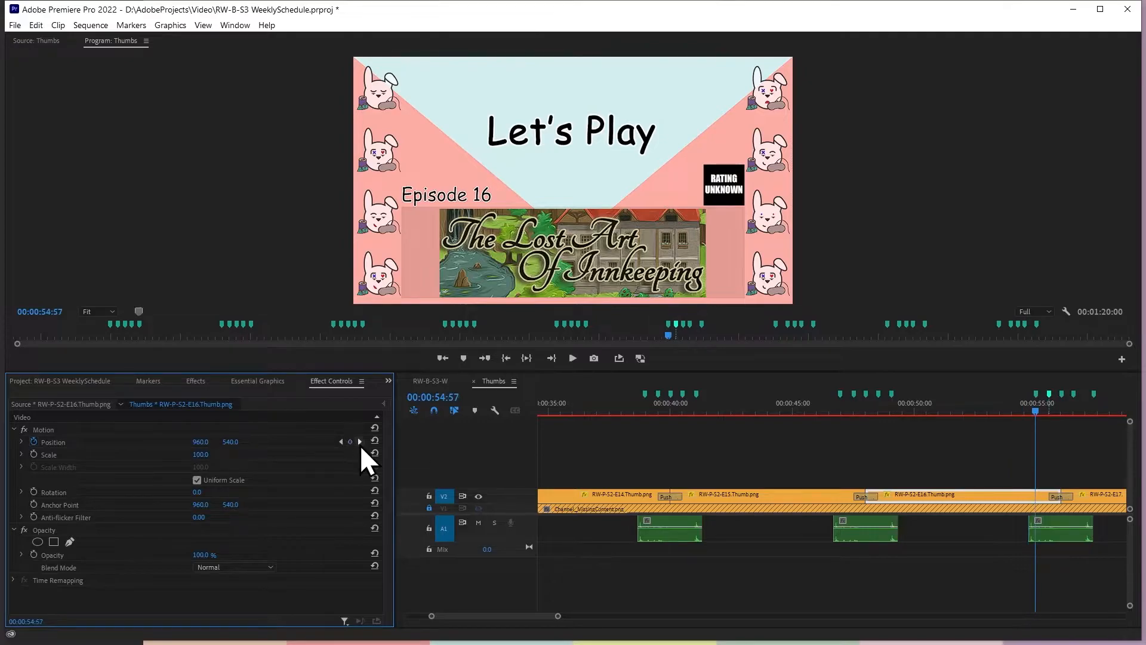
left_click(231, 441)
type("600")
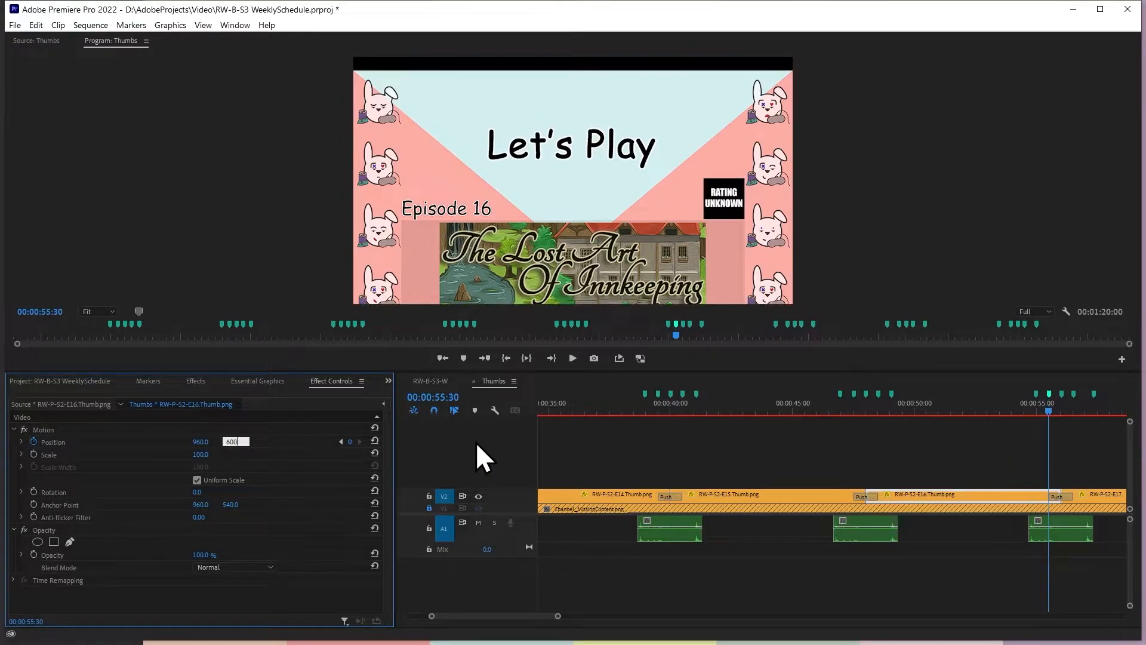
key("Return")
Move the last marker after the sixth Push to 00:00:57:03, 33 frames past the 00:00:56:30 marker
left_click_drag(534, 617, 553, 621)
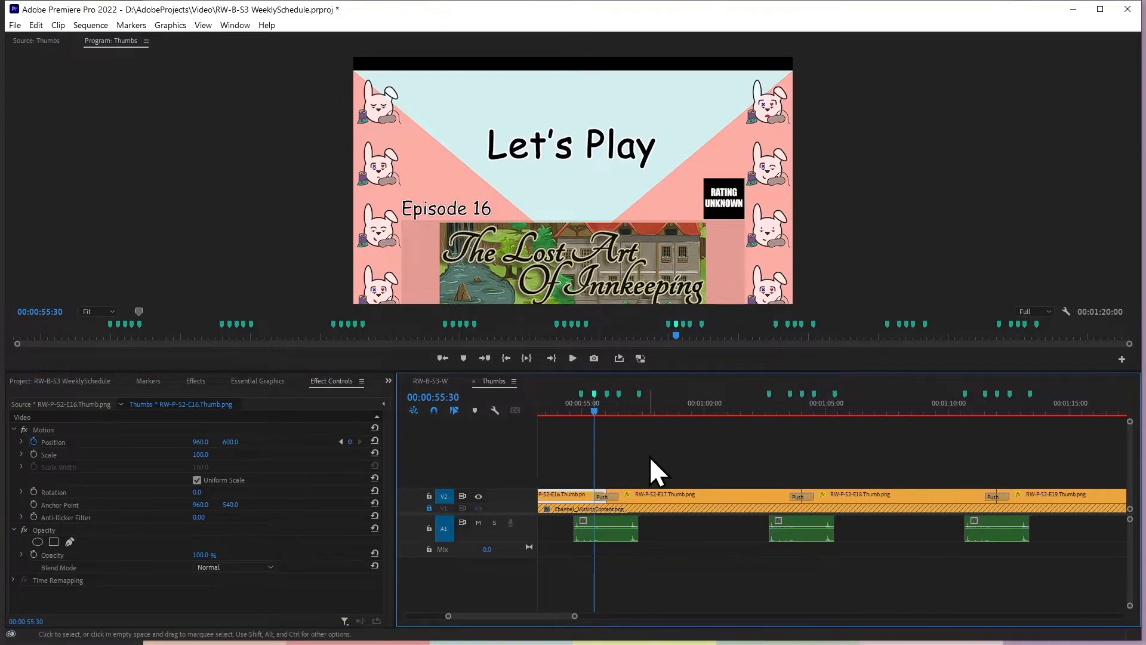
key("shift+m")
key("shift+m")
left_click(731, 460)
type("+0.33")
key("Return")
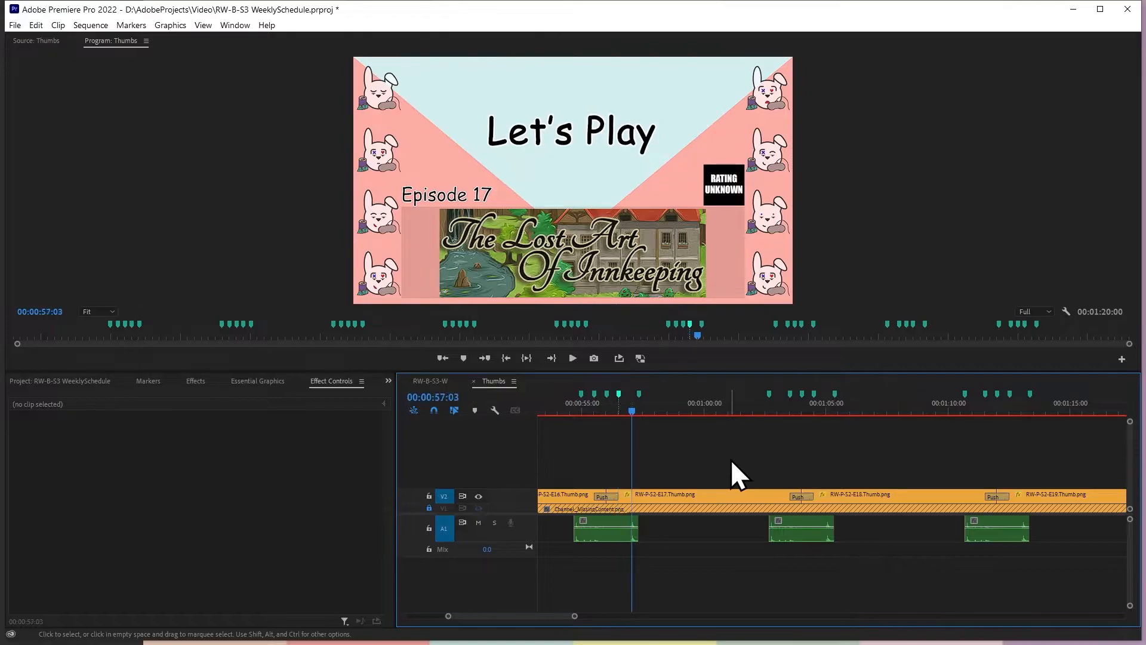
Add a Position keyframe to RW-P-S2-E17.Thumb.png at 00:00:57:03 and set the vertical position at the 00:00:56:30 keyframe to 600
left_click(648, 496)
left_click(341, 442)
left_click(233, 442)
type("600")
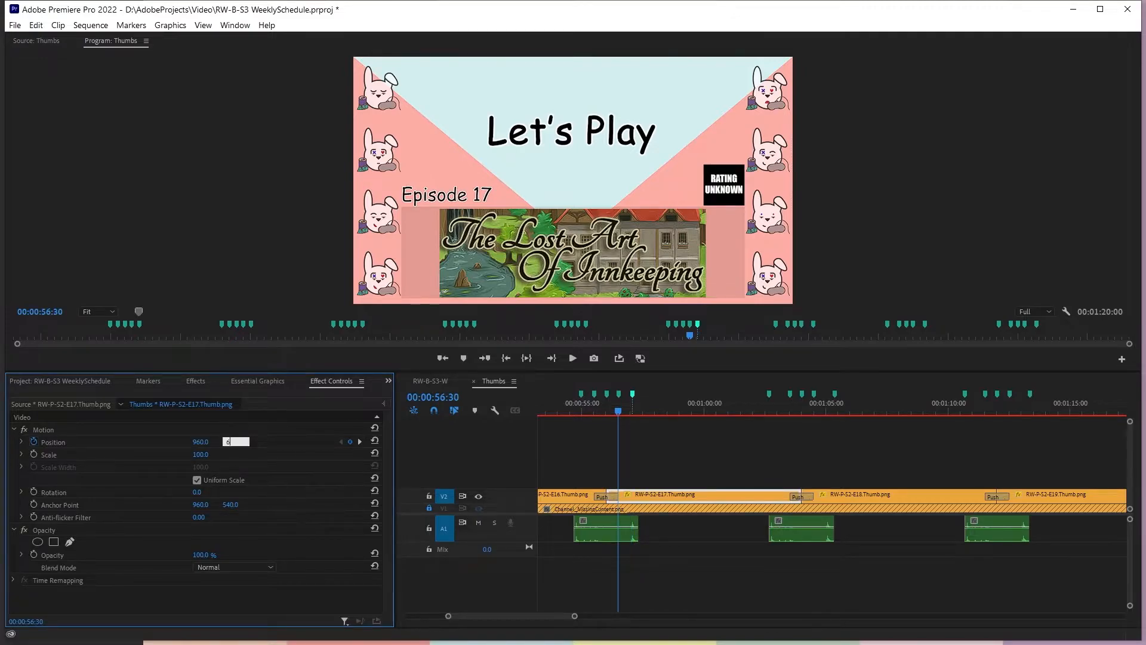
key("Return")
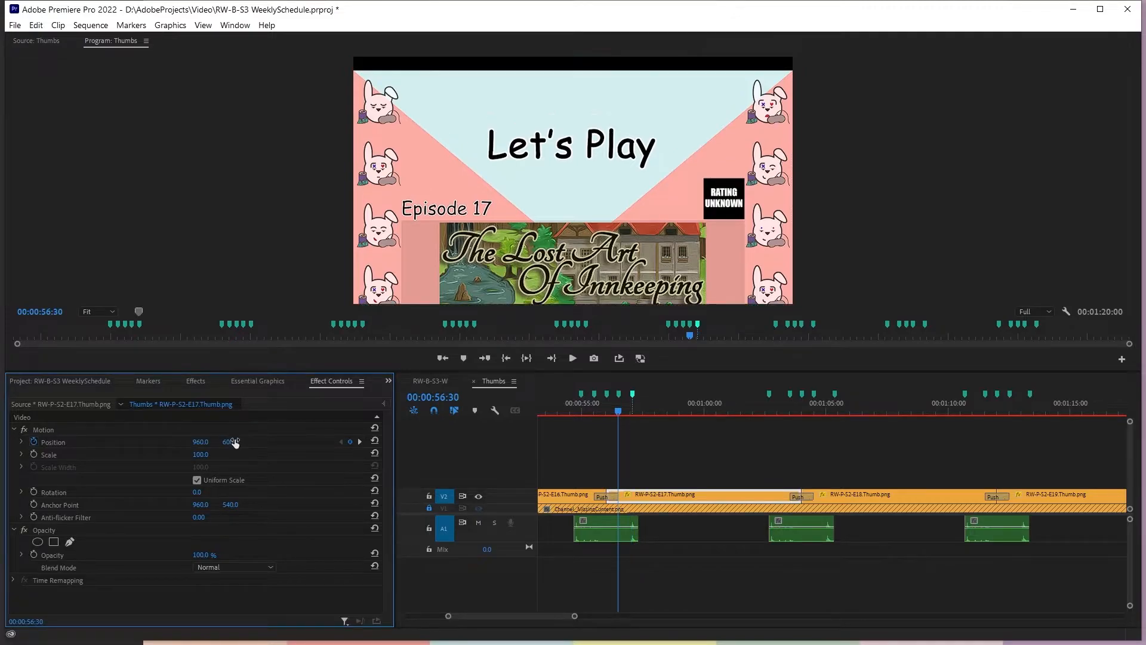
Add a Position keyframe to RW-P-S2-E17.Thumb.png at 00:01:02:57, 33 frames before the 00:01:03:30 marker, and move the first seventh-Push marker there
left_click(788, 396)
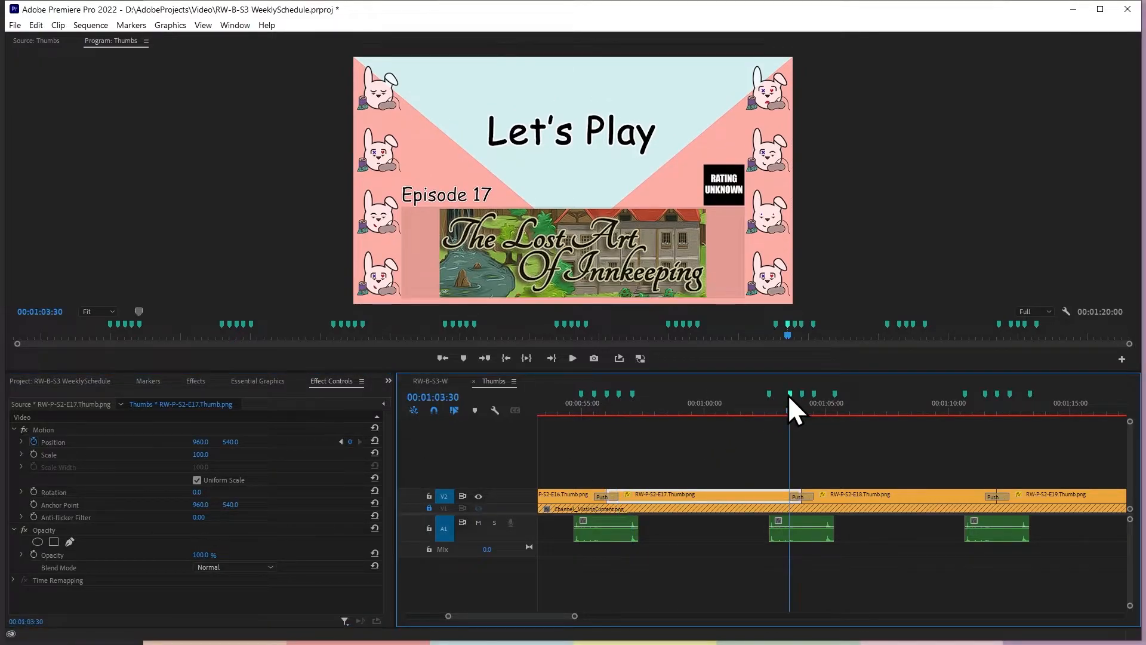
left_click(819, 420)
type("-0.3")
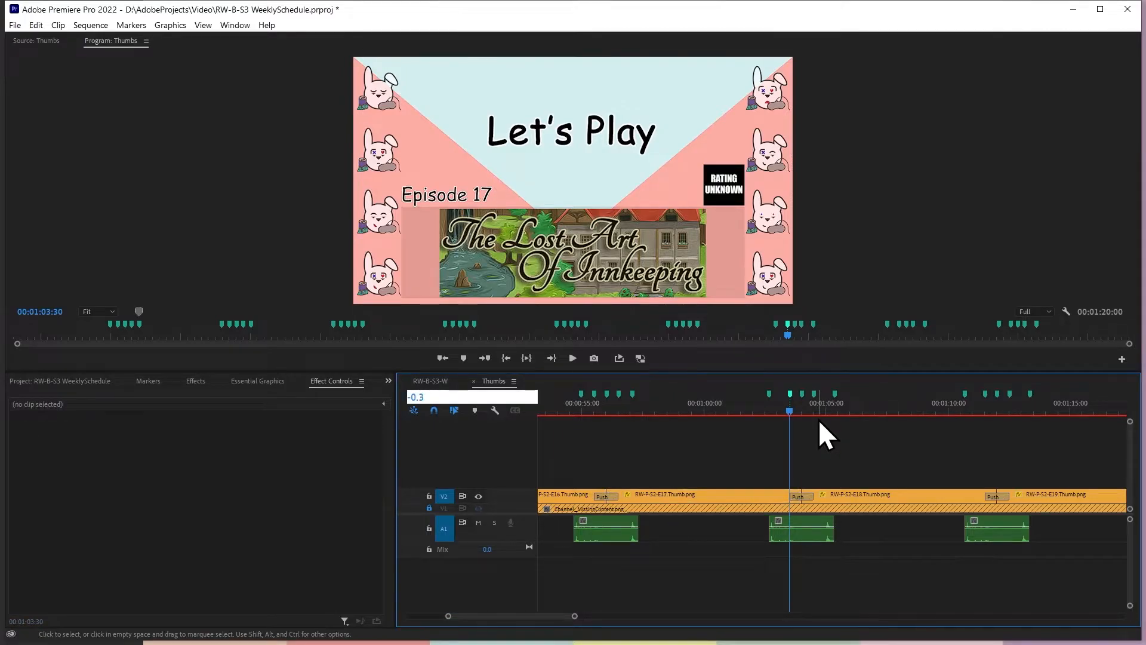
key("Return")
left_click(781, 496)
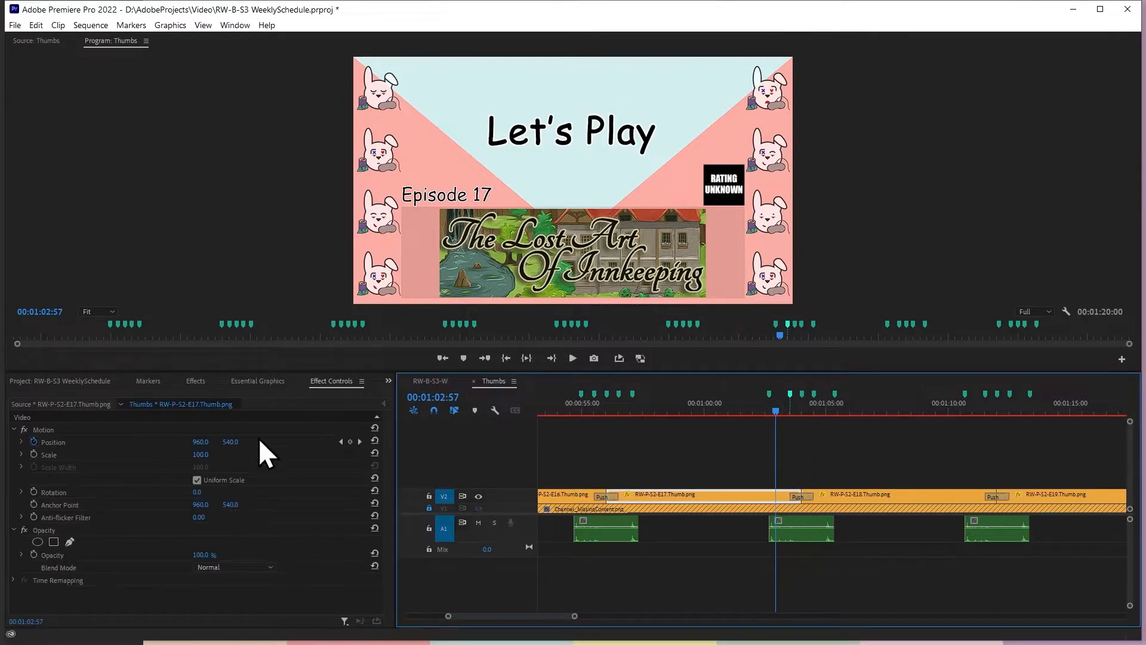
left_click(350, 442)
left_click_drag(769, 396, 775, 397)
Set RW-P-S2-E17.Thumb.png's vertical position at the 00:01:03:30 keyframe to 600
left_click(360, 441)
left_click(230, 442)
type("600")
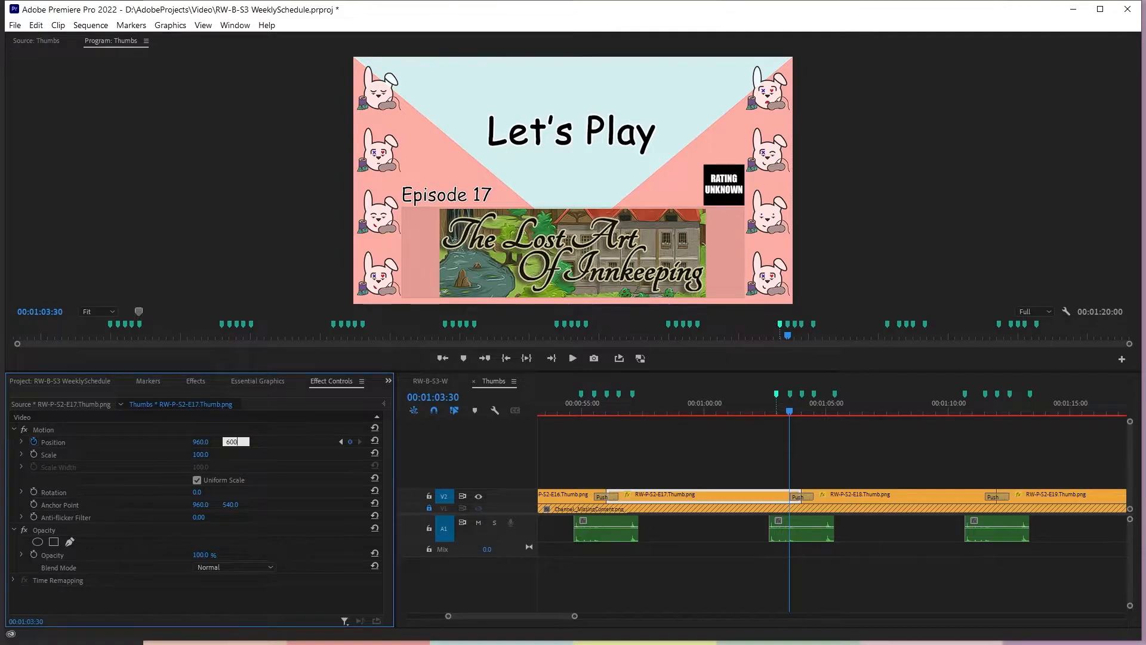
key("Return")
Move the last marker after the seventh Push to 00:01:05:03, 33 frames past the 00:01:04:30 marker
left_click(811, 395)
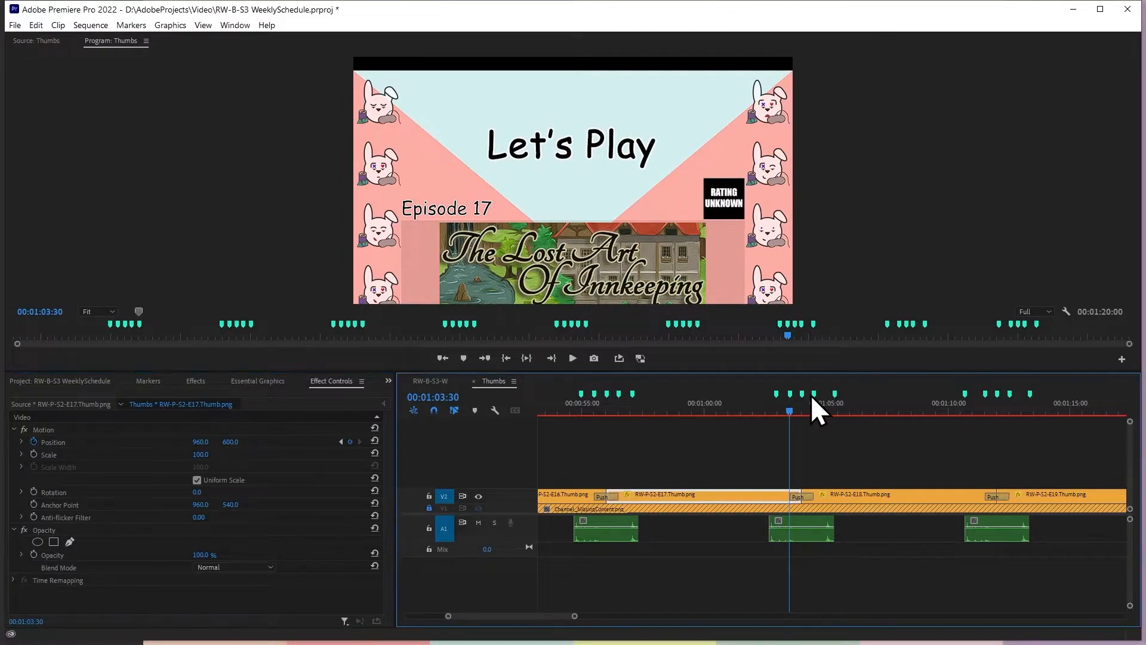
left_click(819, 398)
left_click(866, 449)
type("+")
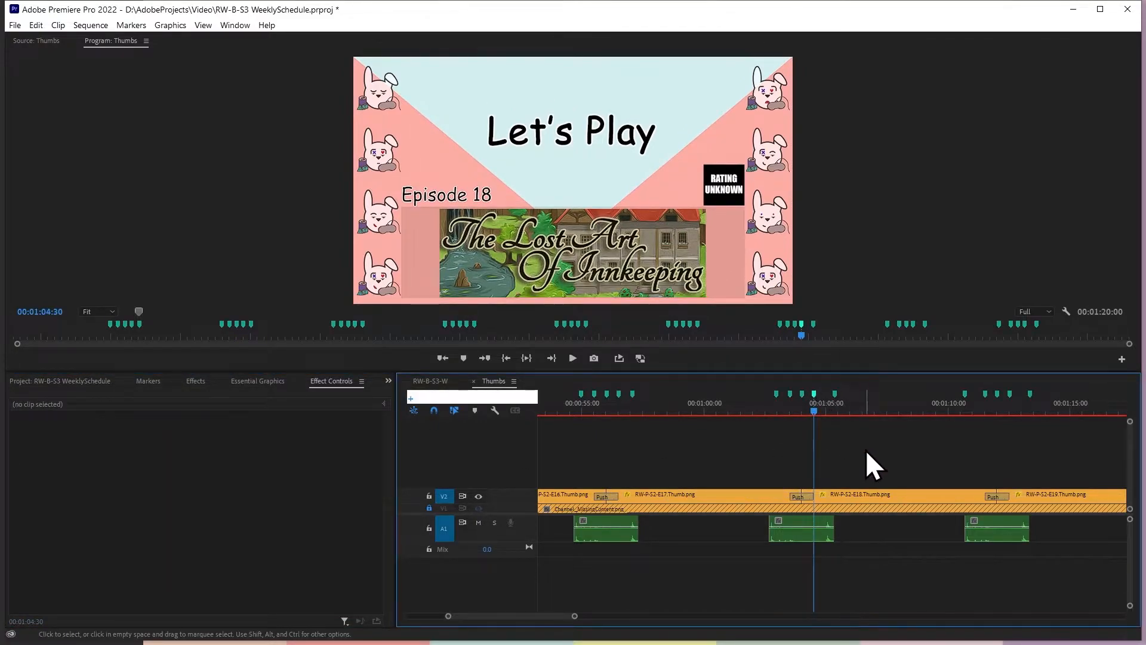
type("033")
key("Return")
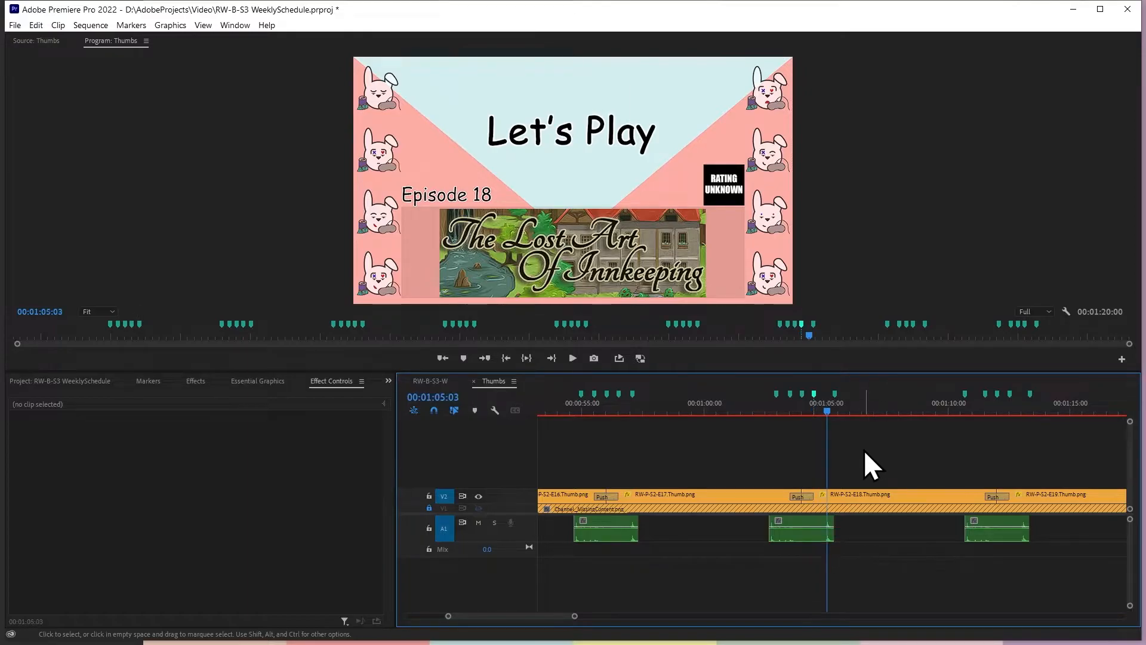
left_click_drag(837, 395, 829, 397)
Add a Position keyframe to RW-P-S2-E18.Thumb.png at 00:01:05:03 and set the vertical position at the 00:01:04:30 keyframe to 600
left_click(843, 496)
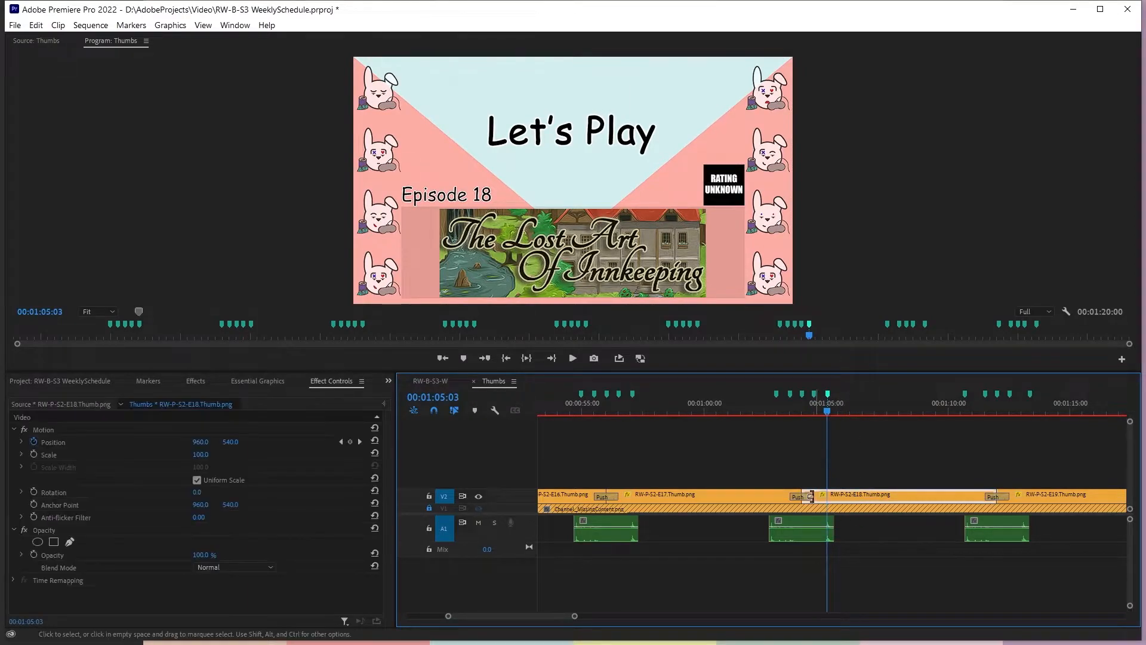
left_click(351, 449)
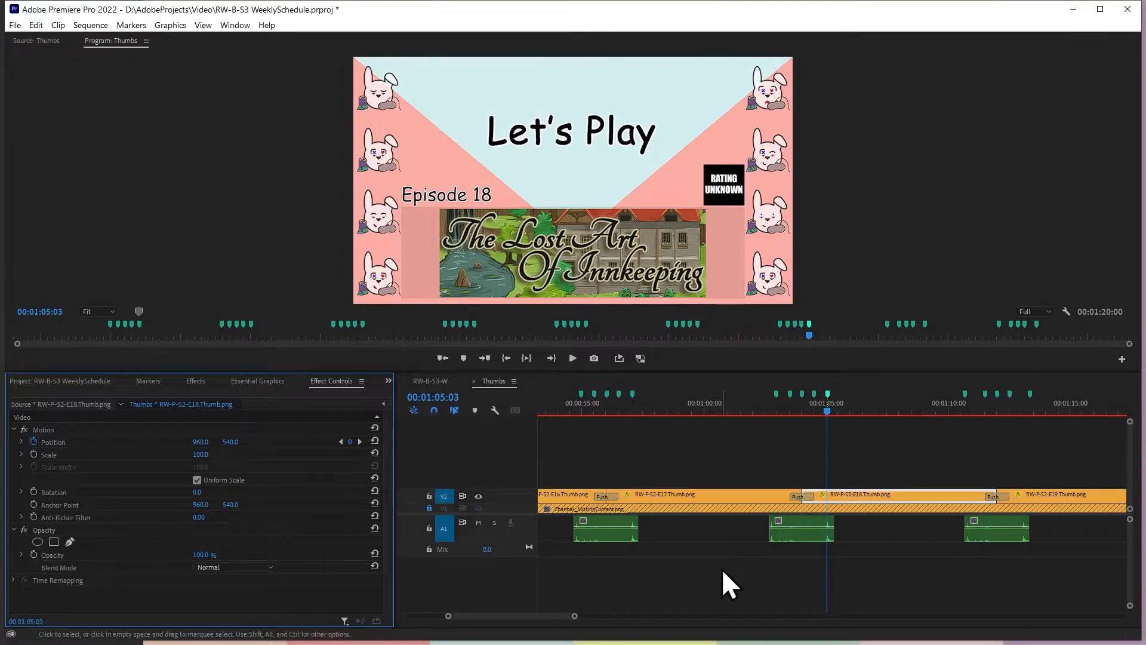
left_click(339, 442)
left_click(234, 442)
type("600")
key("Return")
Move the first eighth-Push marker to 00:01:10:57, 33 frames before the 00:01:11:30 marker, and add a Position keyframe to RW-P-S2-E18.Thumb.png there
left_click(781, 406)
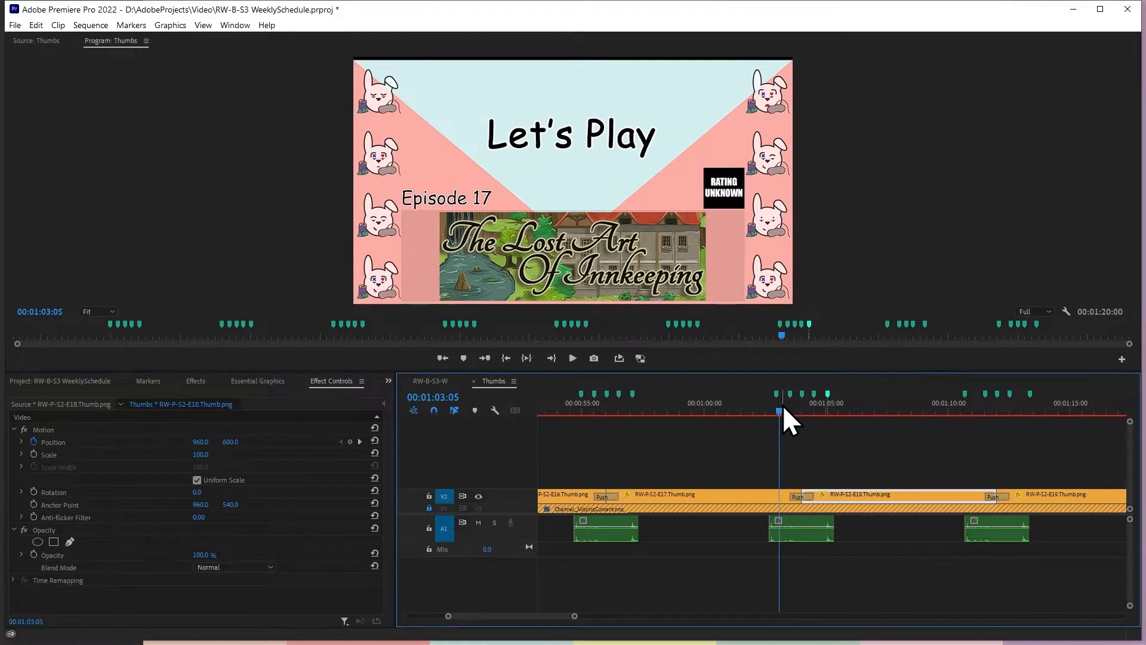
left_click_drag(782, 402, 801, 412)
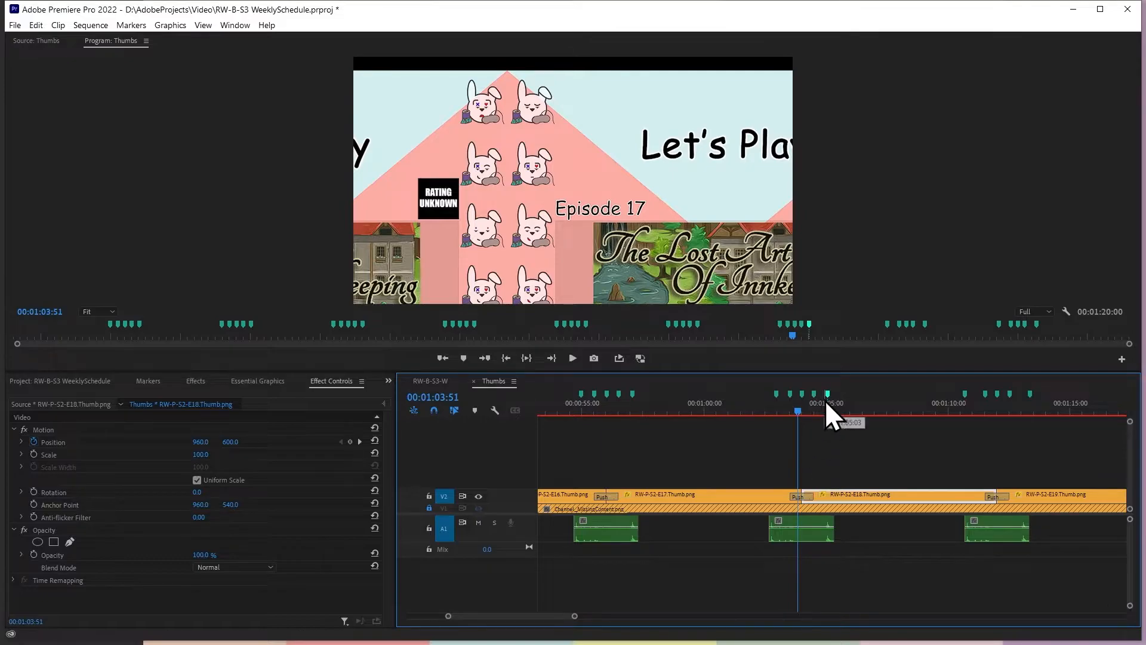
key("Down")
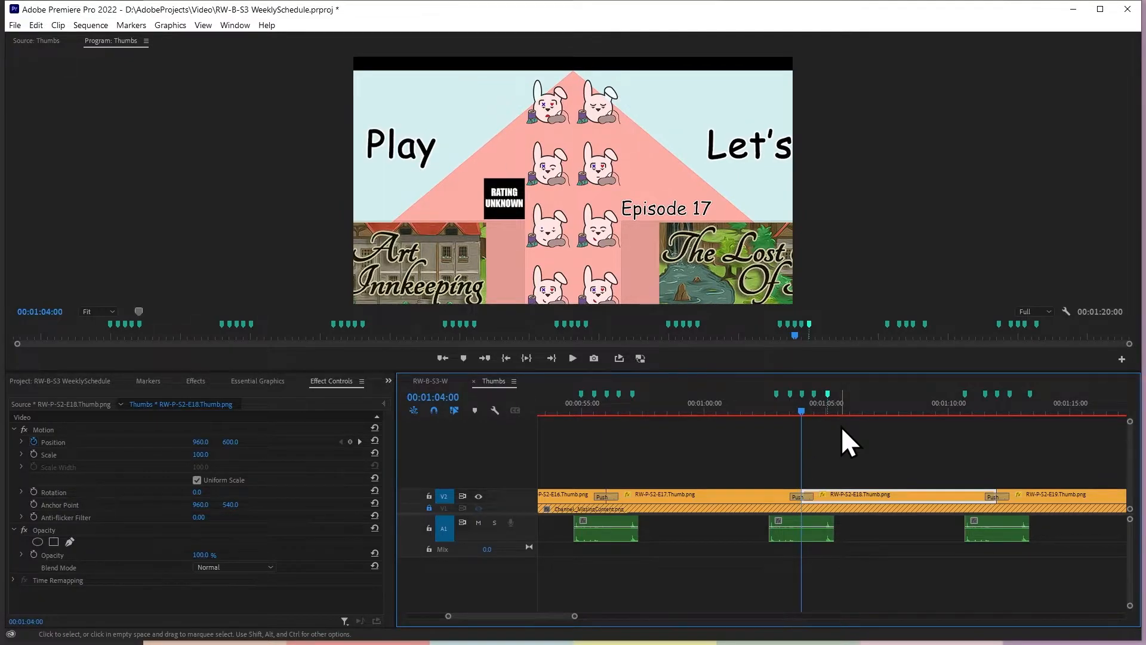
key("Down")
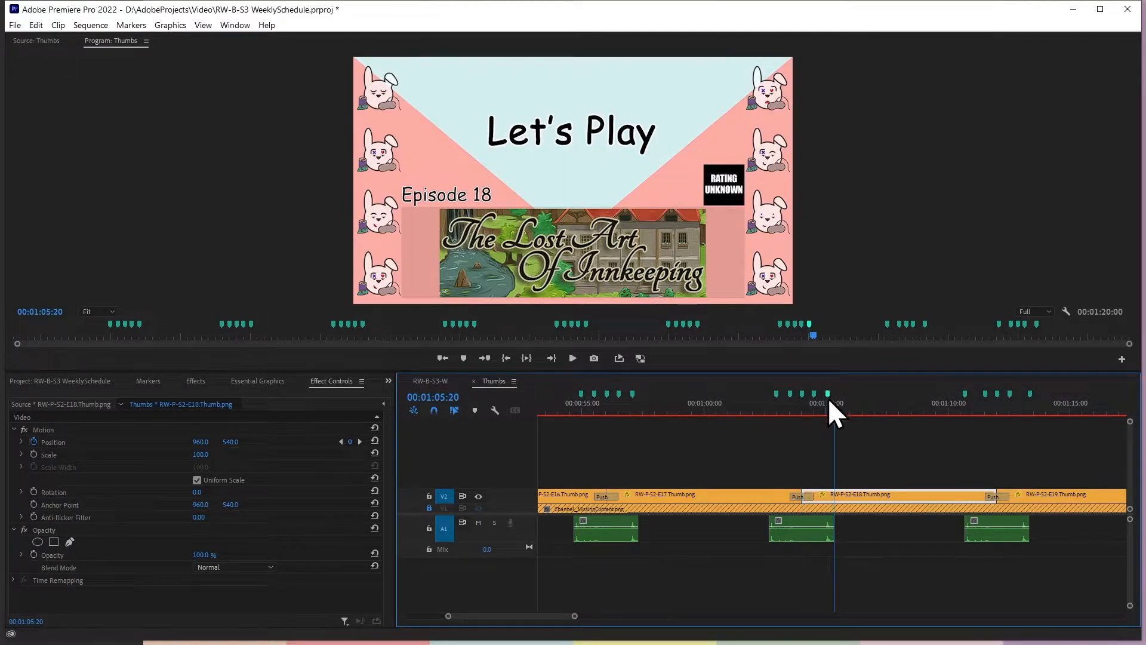
left_click(363, 448)
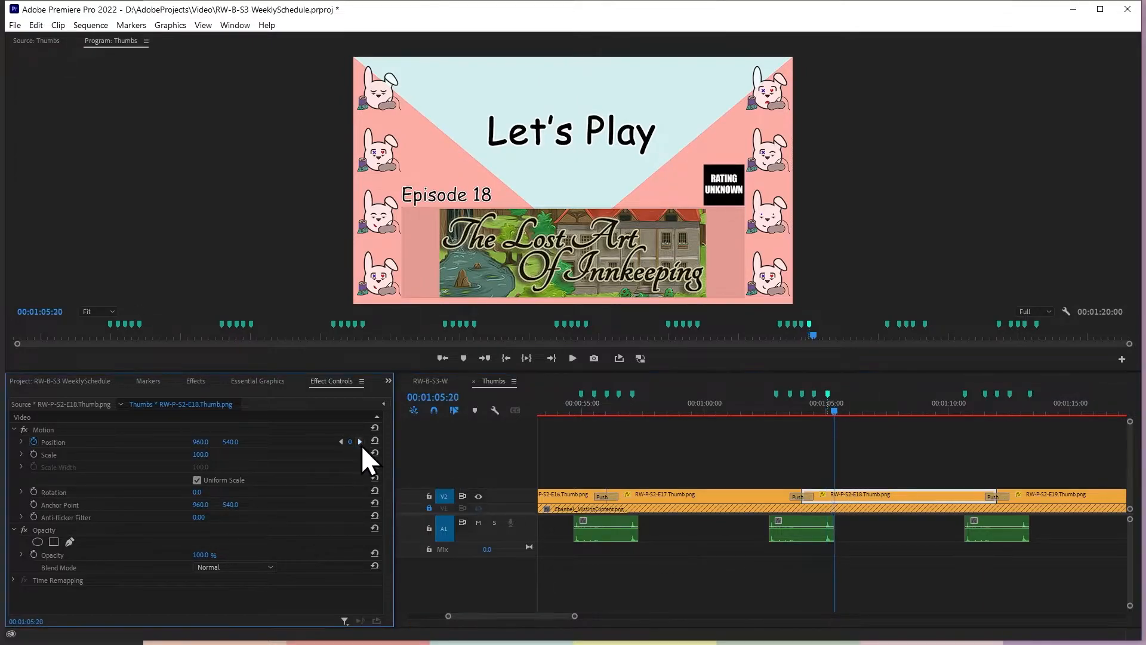
key("Down")
key("Down")
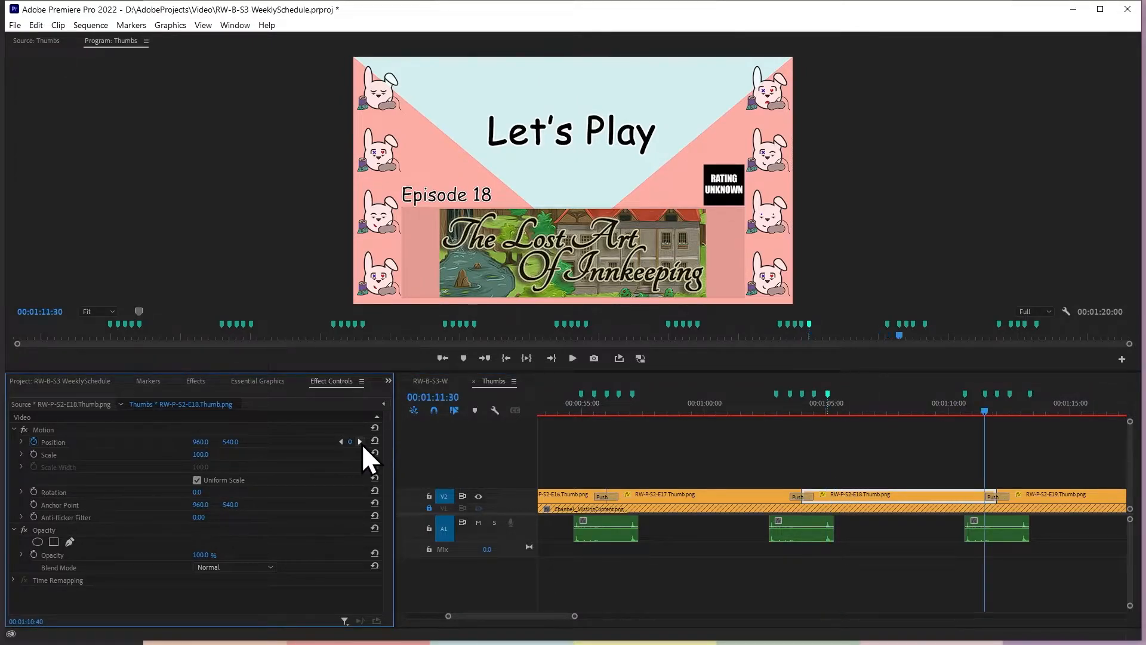
left_click(992, 454)
type("-0.33")
key("Return")
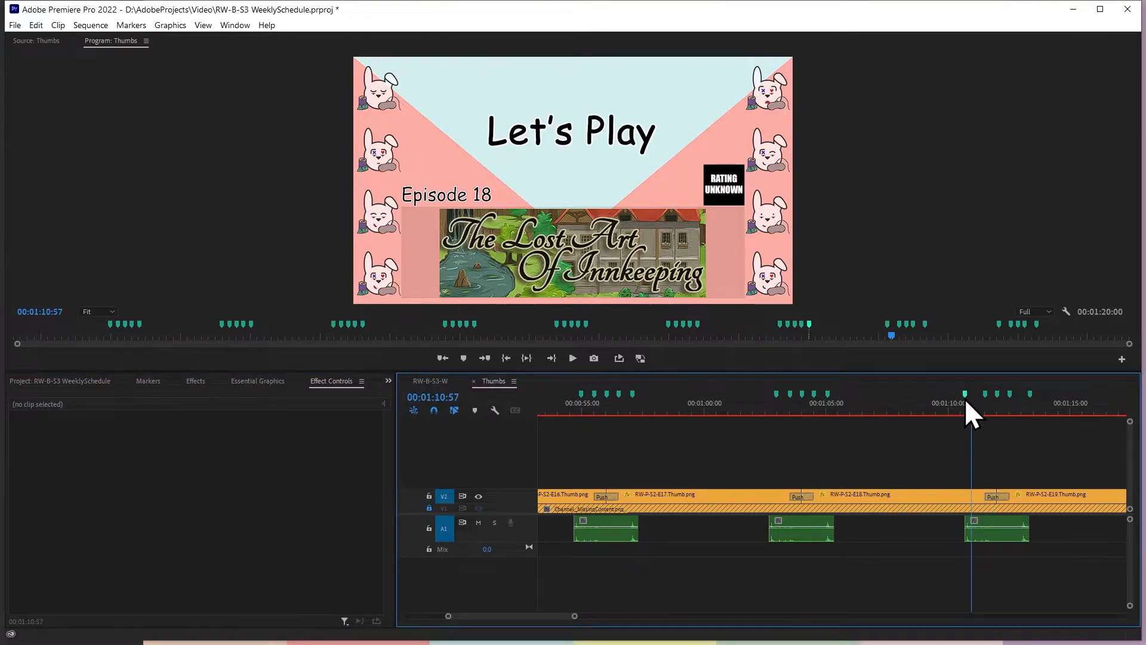
left_click(980, 504)
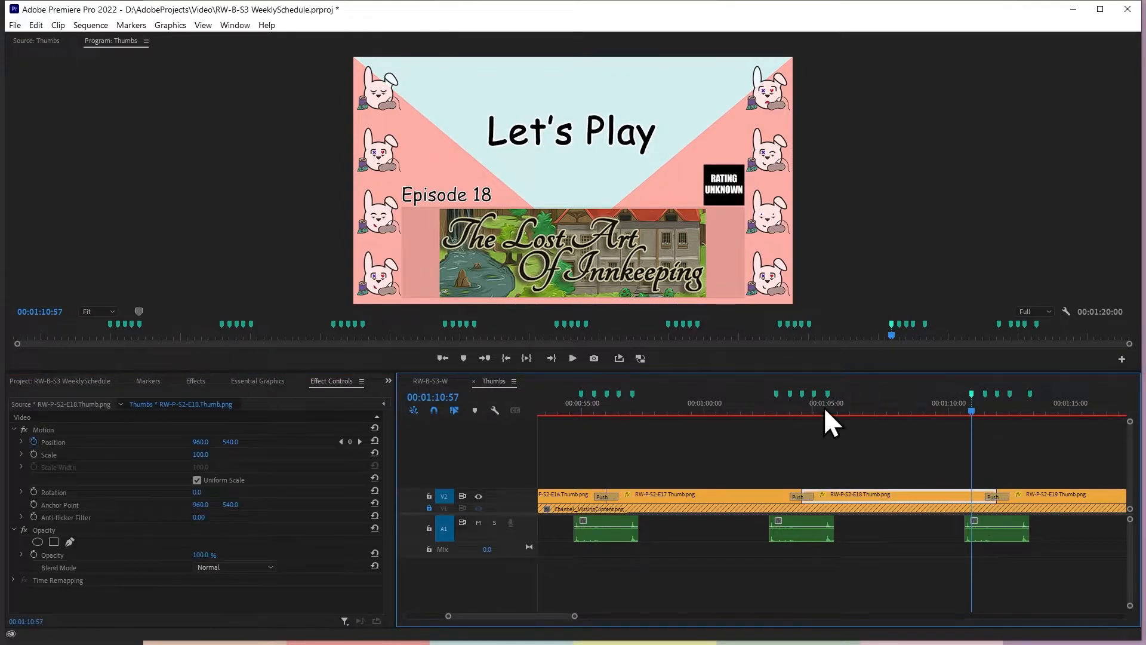
left_click(349, 441)
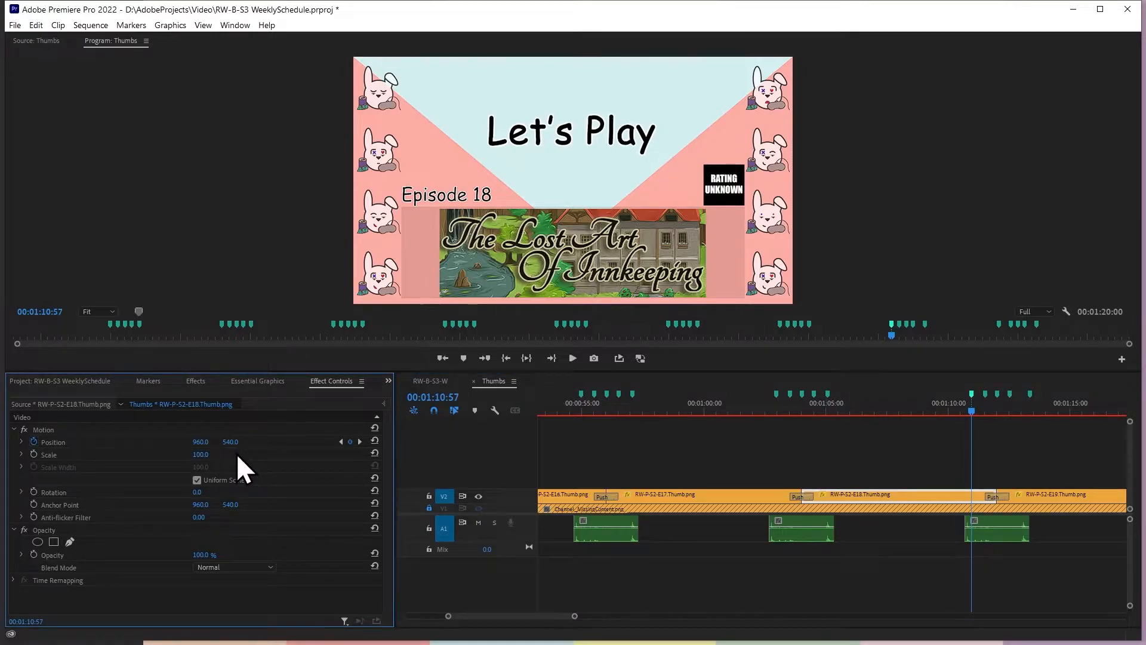
Set RW-P-S2-E18.Thumb.png's vertical position at the 00:01:11:30 keyframe to 600
left_click(341, 444)
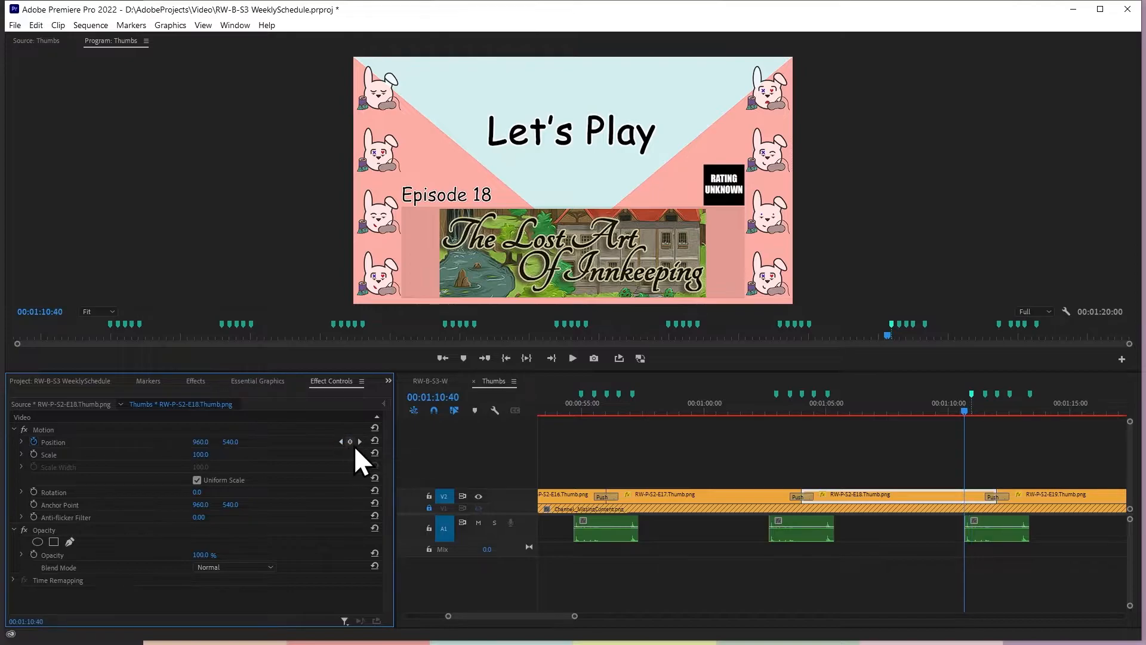
key("space")
key("space")
left_click(233, 442)
type("600")
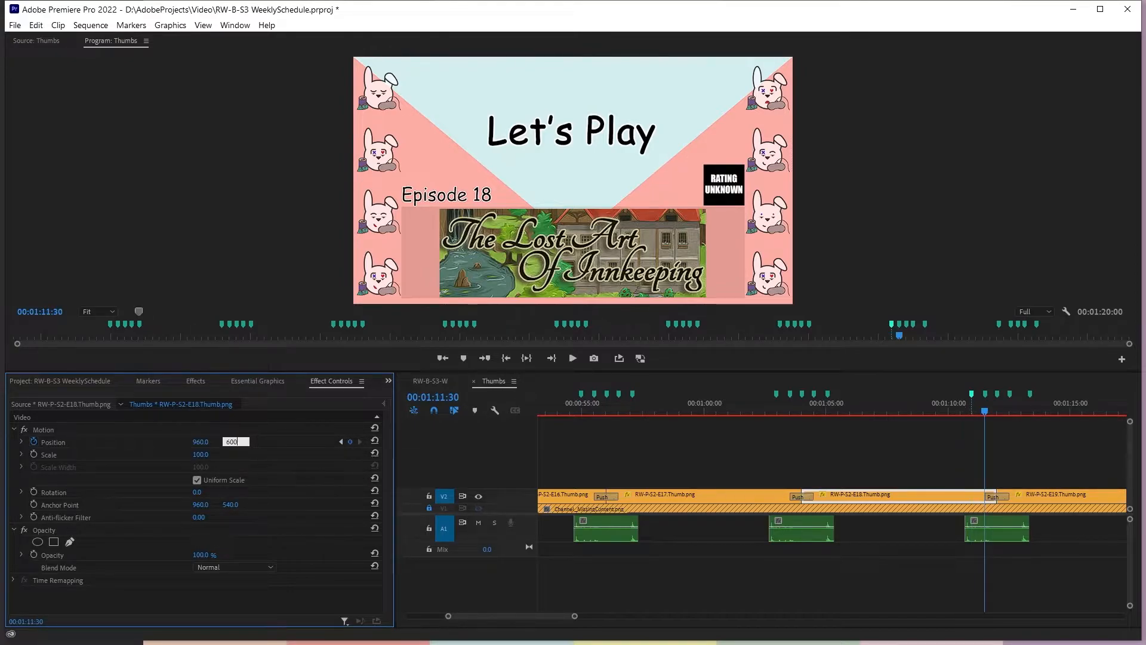
key("Return")
Move the last marker after the eighth Push to 00:01:13:03, 33 frames past the 00:01:12:30 marker
key("shift+m")
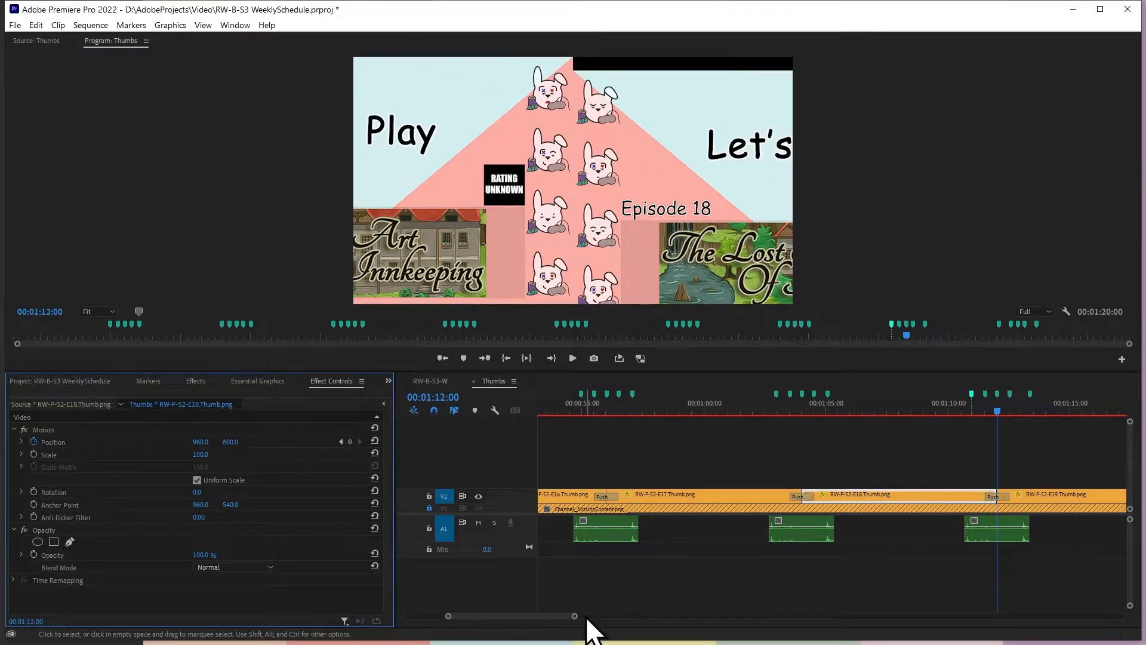
mouse_move(574, 616)
left_mouse_down()
mouse_move(637, 620)
mouse_move(574, 620)
left_mouse_up()
left_click(902, 494)
key("Down")
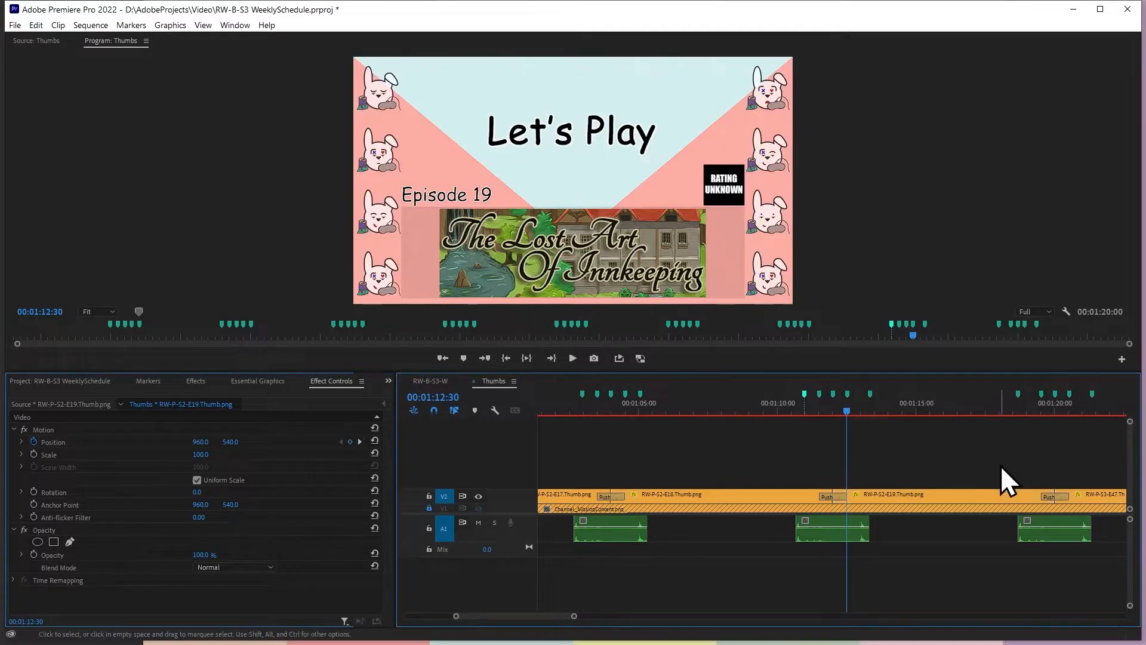
left_click(1000, 465)
type("+0.33")
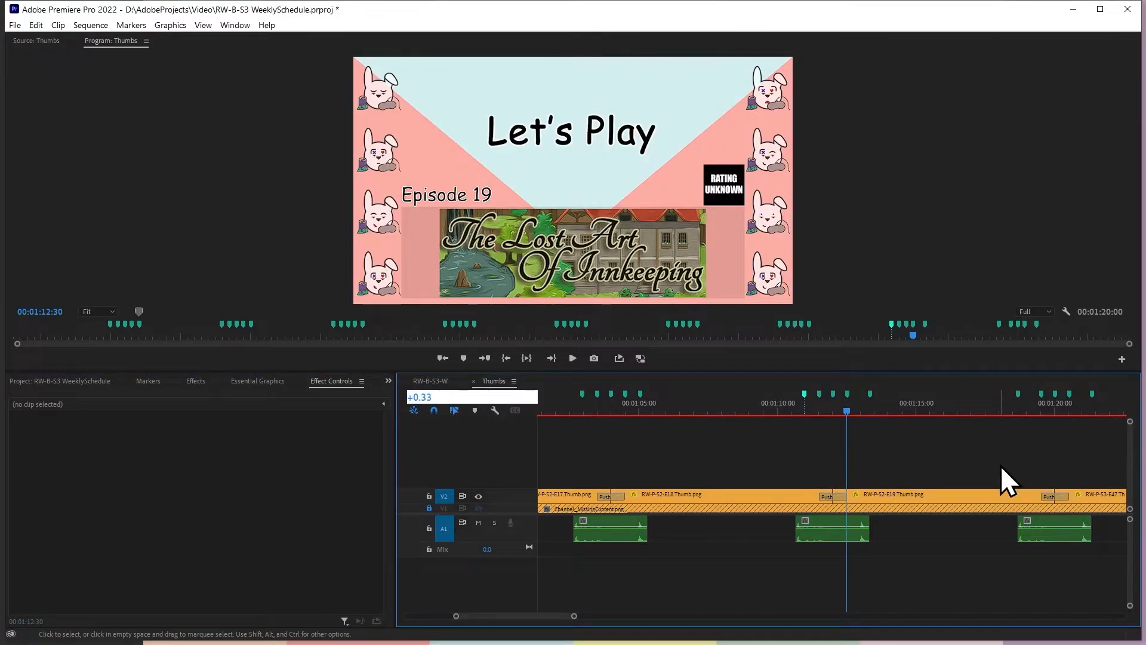
key("Return")
left_click_drag(872, 403, 865, 398)
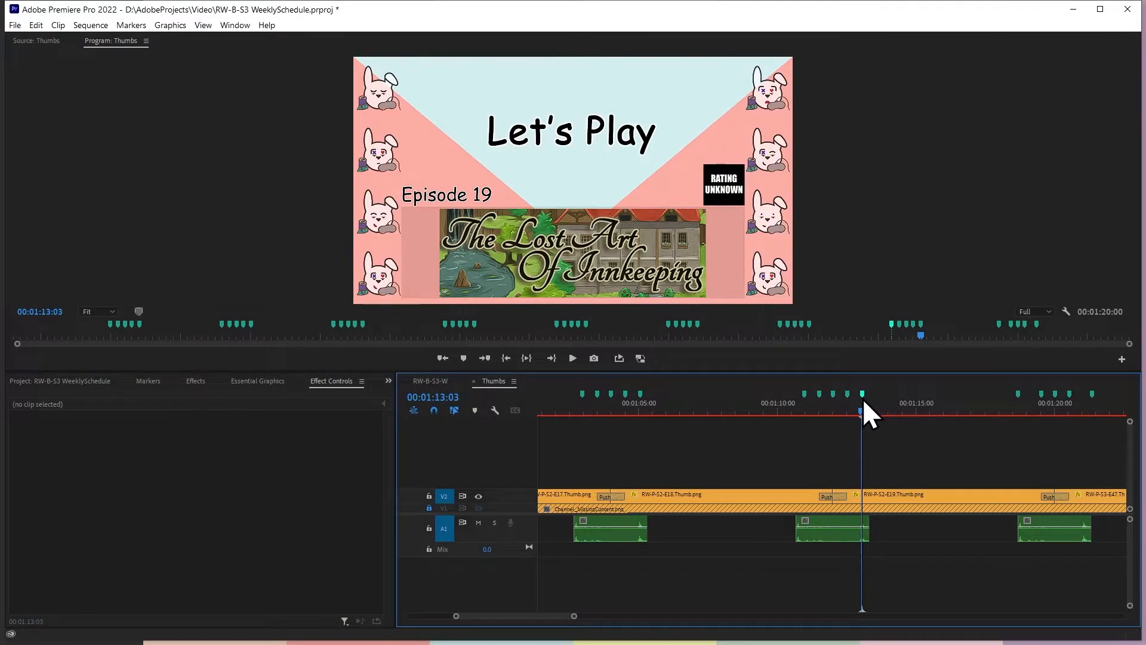
Add a Position keyframe to RW-P-S2-E19.Thumb.png at 00:01:13:03 and set the vertical position at the 00:01:12:30 keyframe to 600
left_click(850, 500)
left_click(357, 440)
left_click(340, 442)
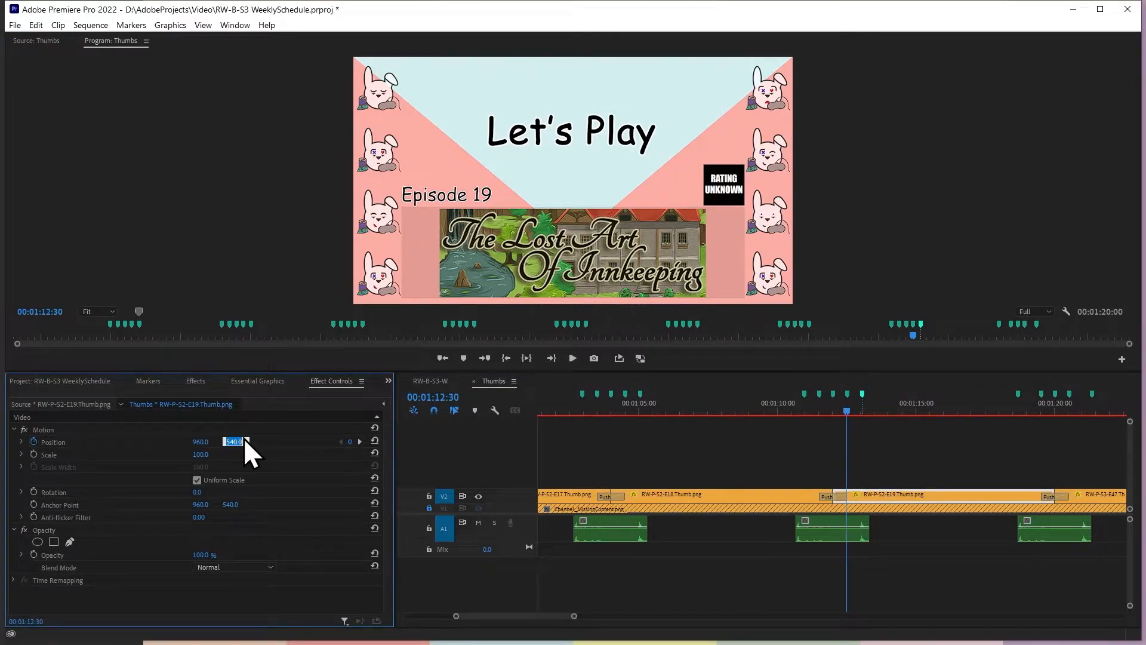
type("600")
key("Return")
Step through the Position keyframes of RW-P-S2-E18.Thumb.png and RW-P-S2-E19.Thumb.png to check their vertical positions around the eighth Push
left_click(792, 499)
left_click(339, 442)
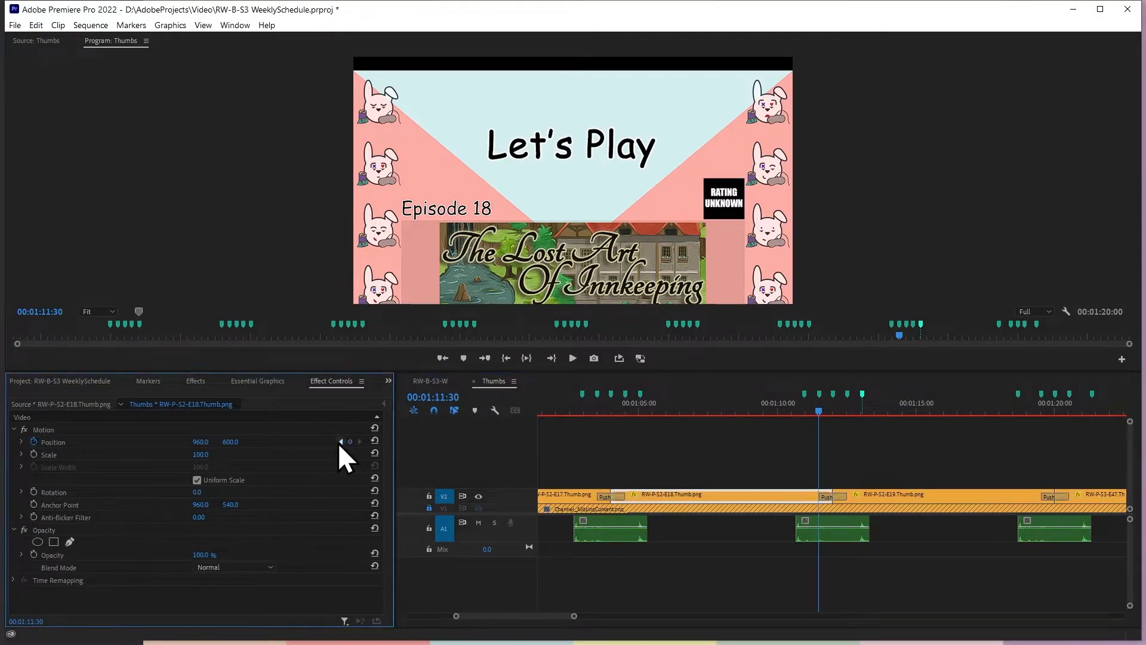
left_click(339, 442)
left_click(360, 442)
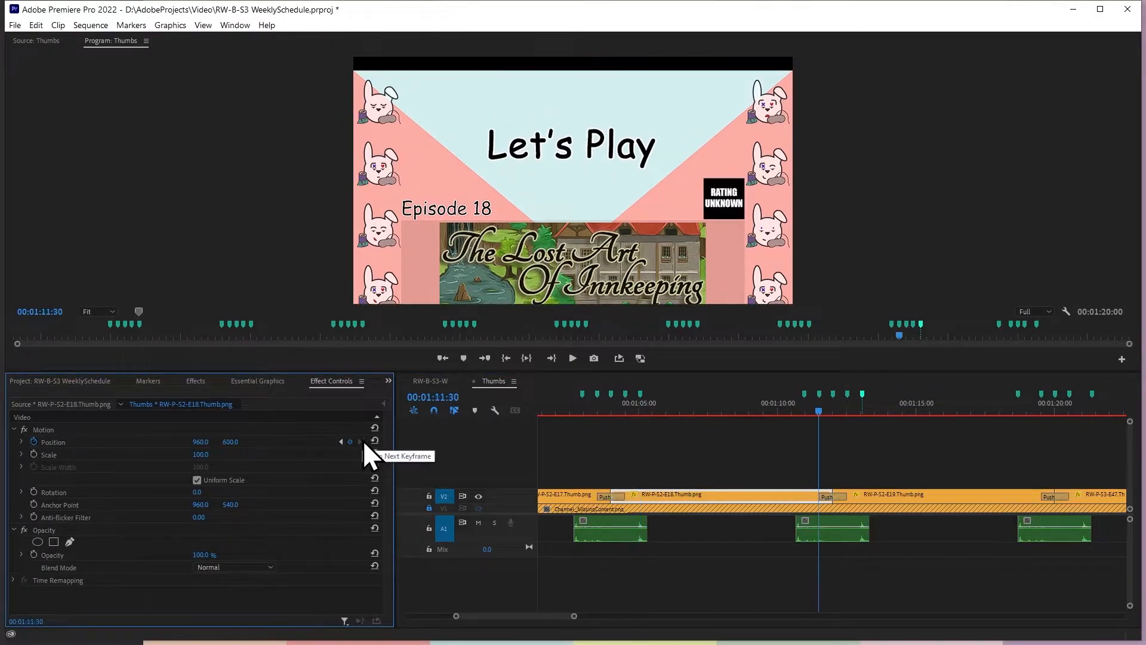
left_click(885, 494)
left_click(360, 443)
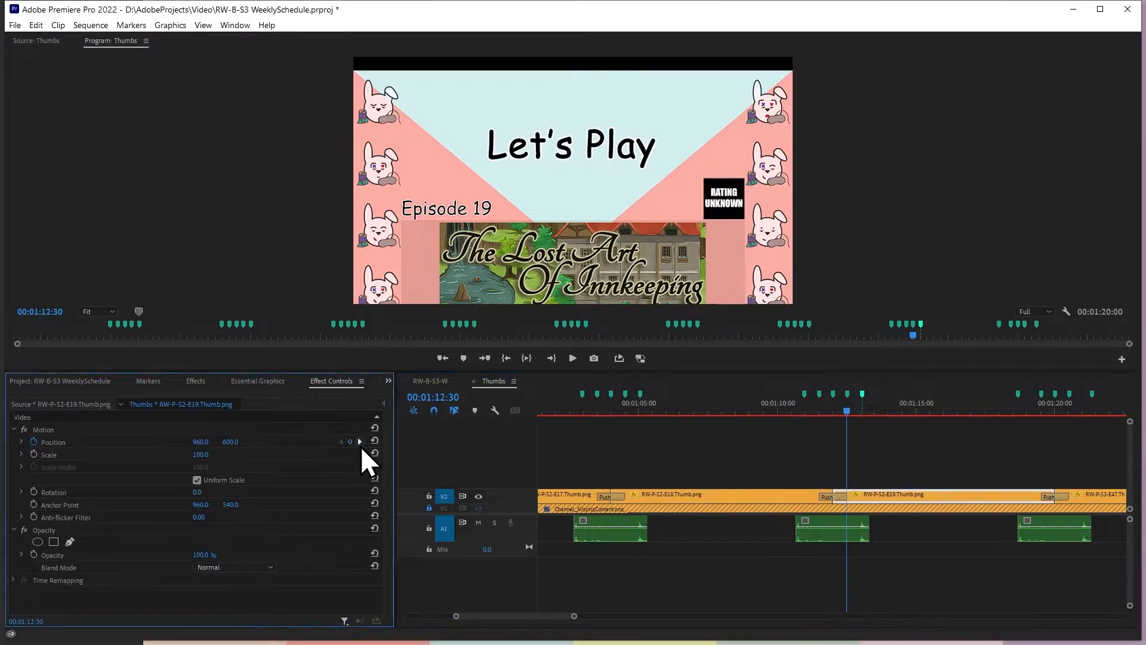
left_click(360, 442)
left_click(360, 441)
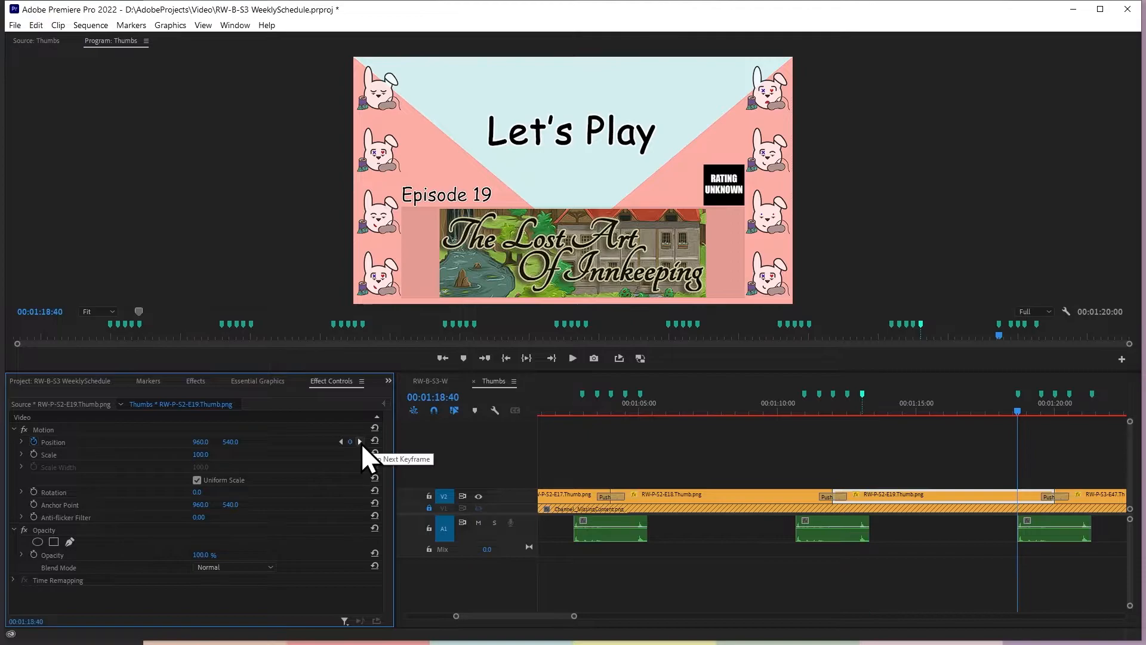
Move the first ninth-Push marker to 00:01:18:57, 33 frames before 00:01:19:30, and add a Position keyframe to RW-P-S2-E19.Thumb.png there
left_click(360, 442)
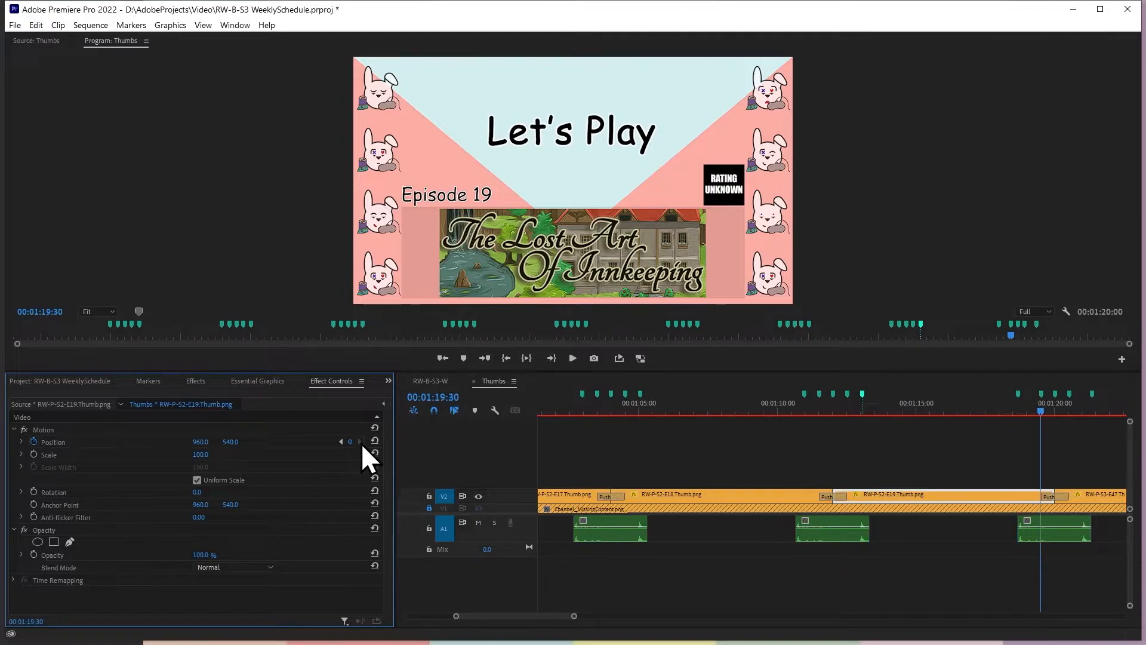
left_click(1093, 445)
type("-0.33")
key("Return")
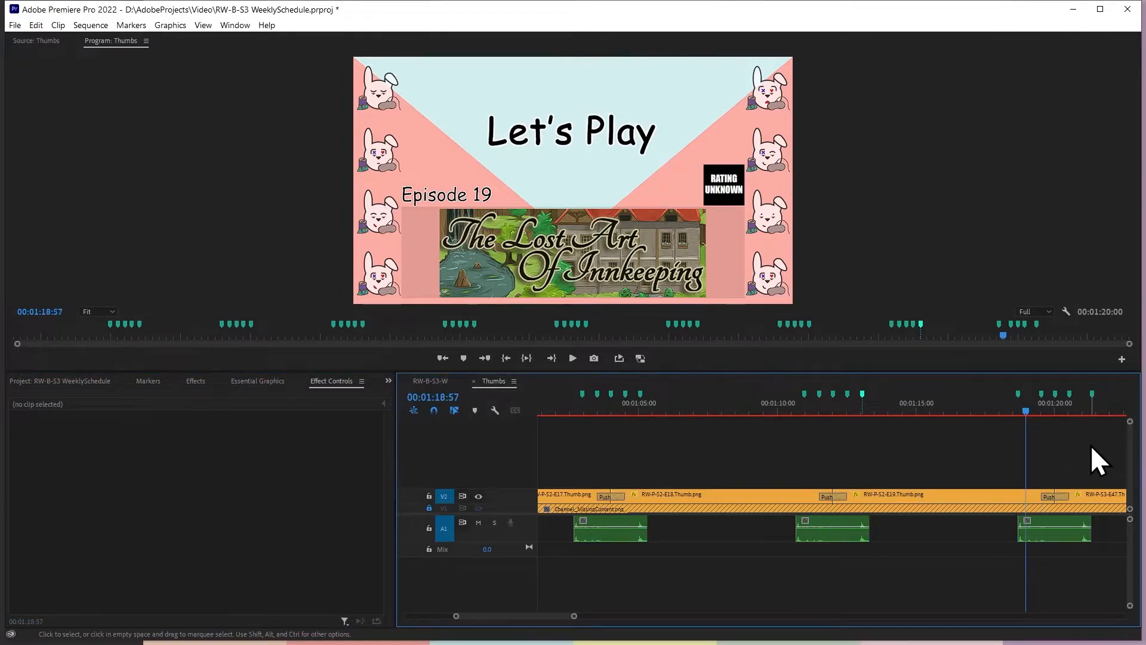
left_click(1038, 499)
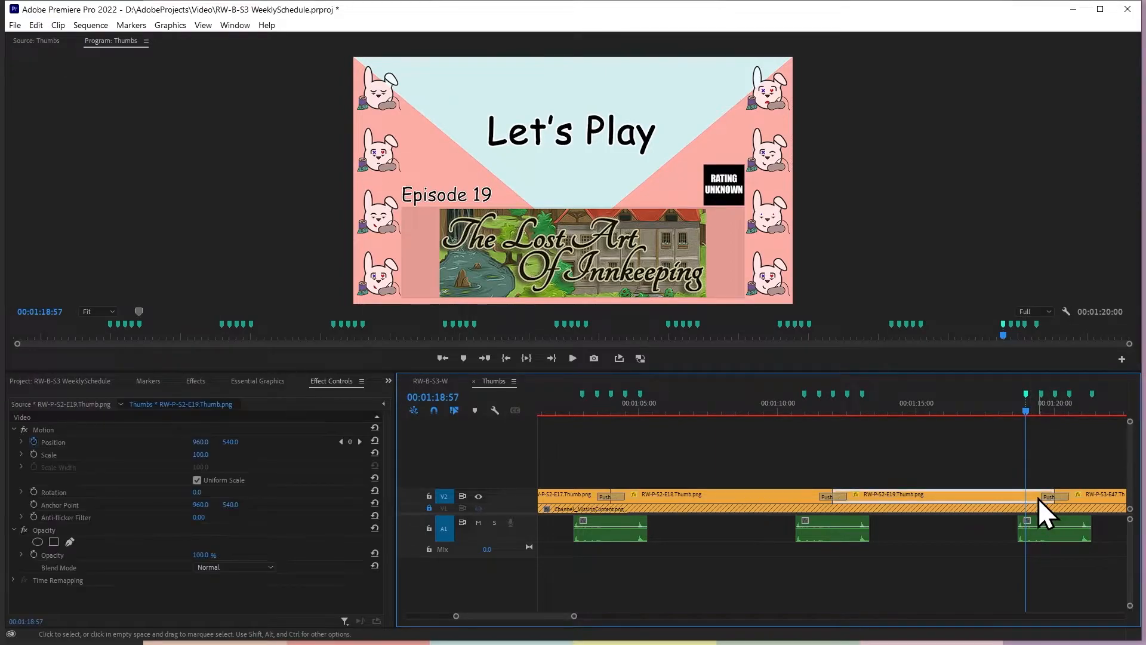
Set RW-P-S2-E19.Thumb.png's vertical position at the 00:01:19:30 keyframe to 600
left_click(360, 442)
left_click(243, 440)
type("600")
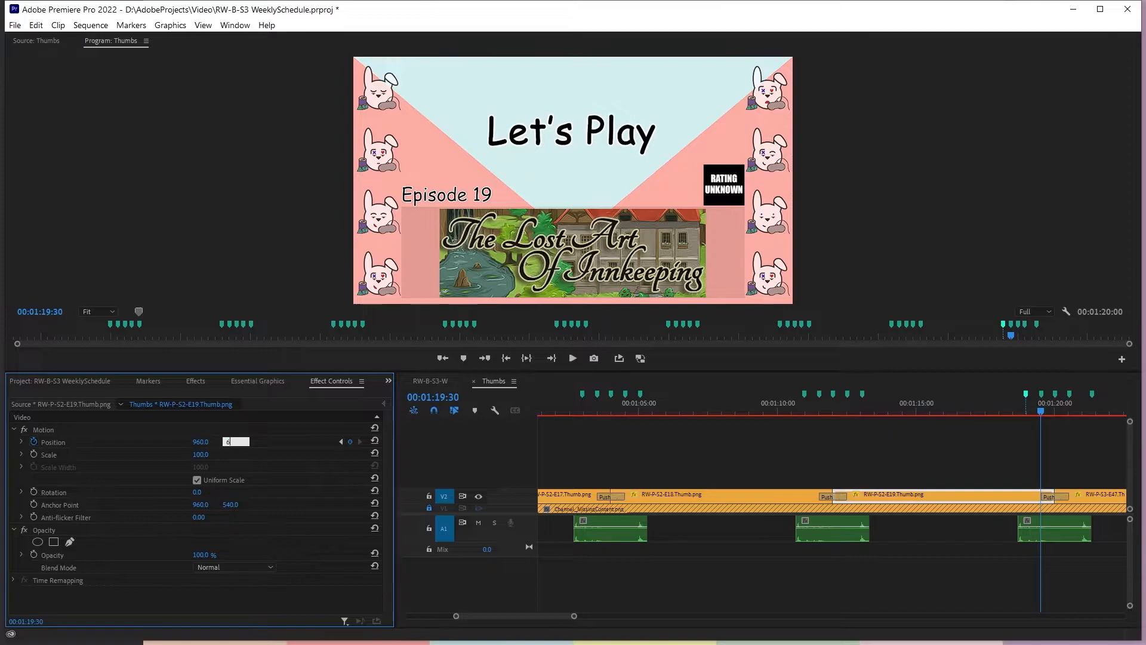
key("Return")
Move the last marker after the ninth Push to 00:01:21:03, 33 frames past the 00:01:20:30 marker
left_click(1077, 472)
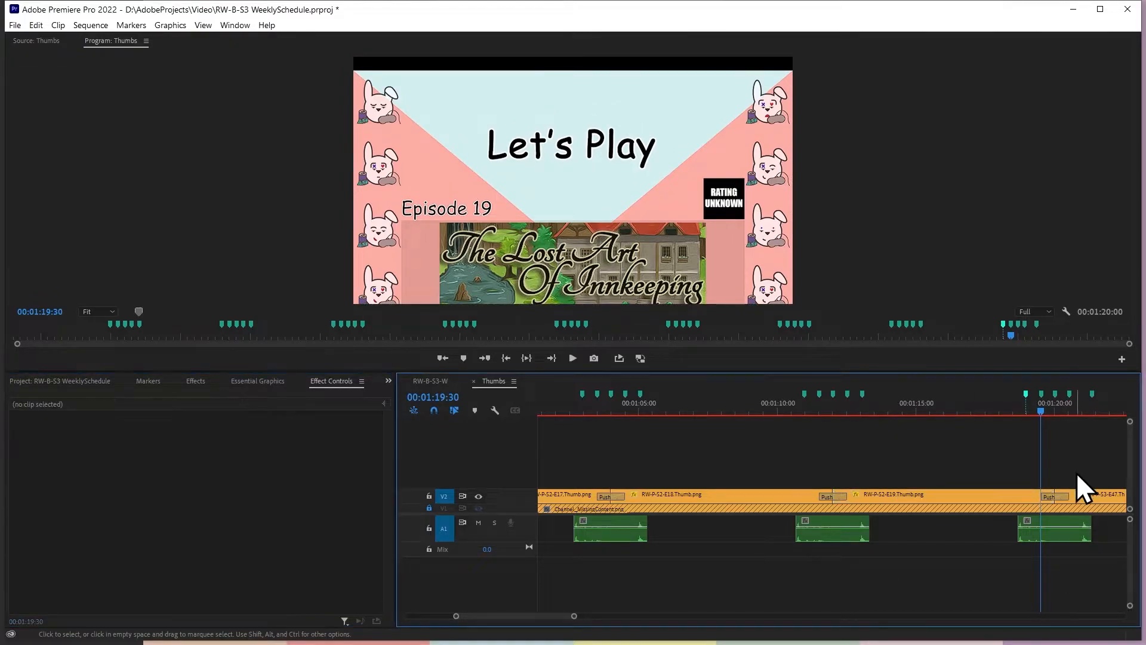
key("Down")
key("shift+m")
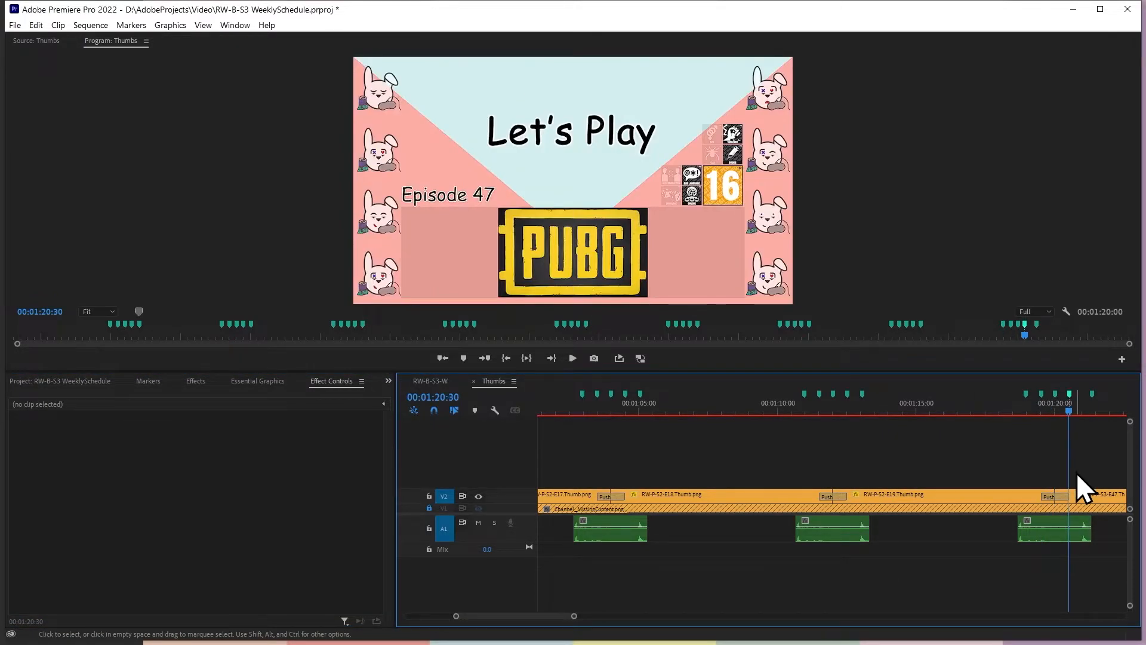
type("+33")
key("Return")
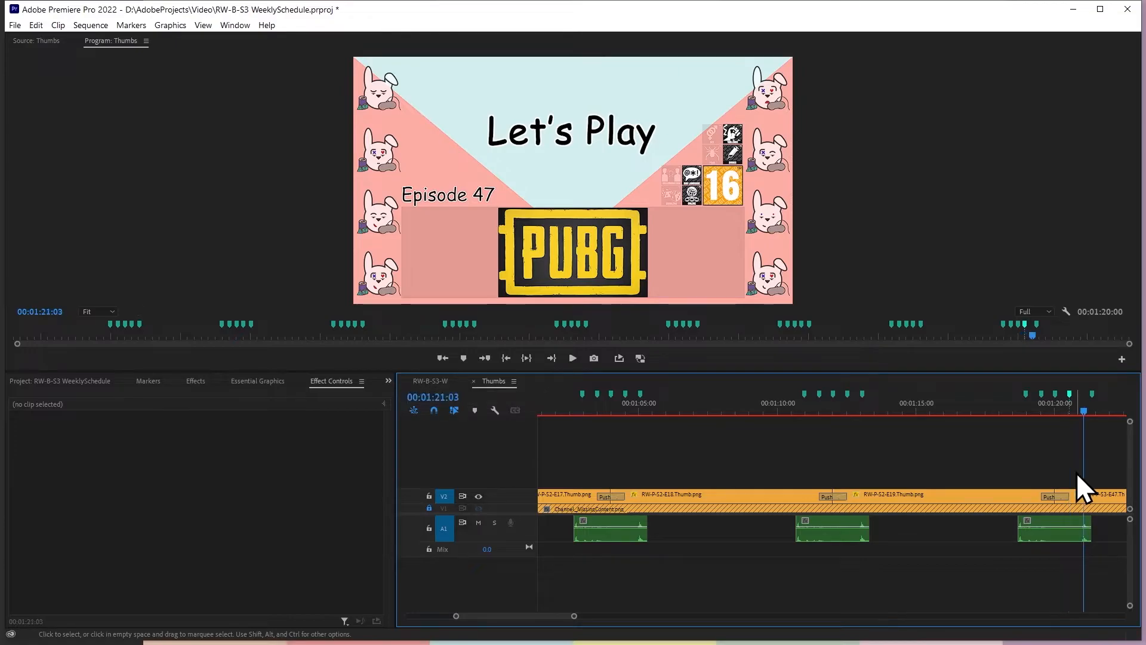
key("m")
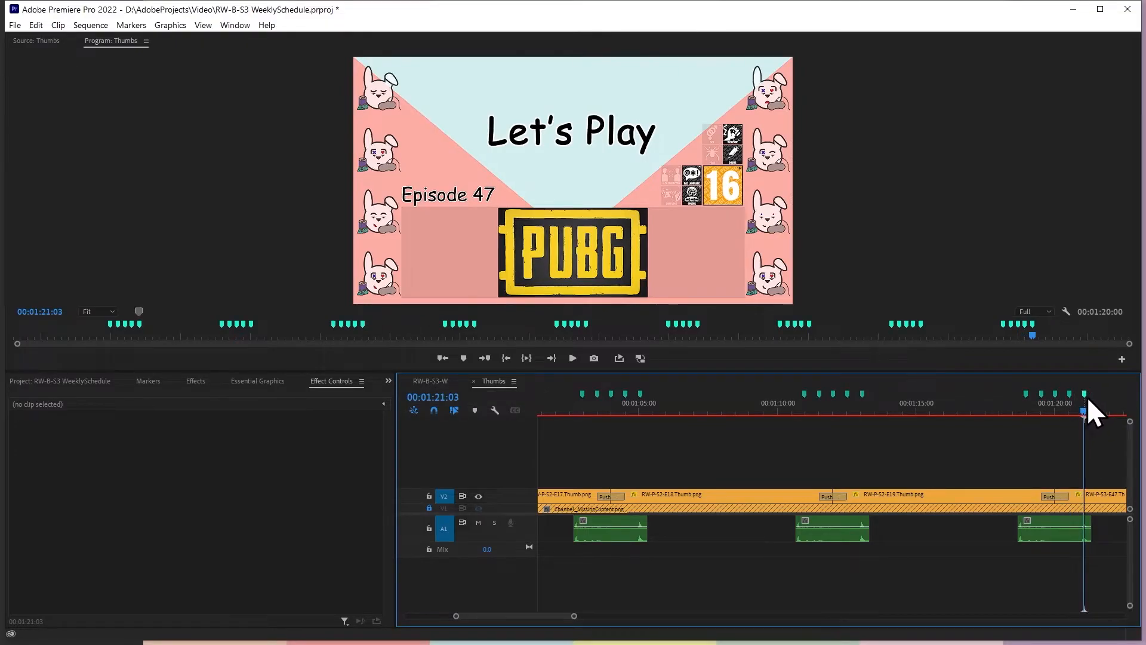
Add a Position keyframe to RW-P-S3-E47.Thumb.png at 00:01:21:03 and set the vertical position at the 00:01:20:30 keyframe to 600
left_click(1092, 499)
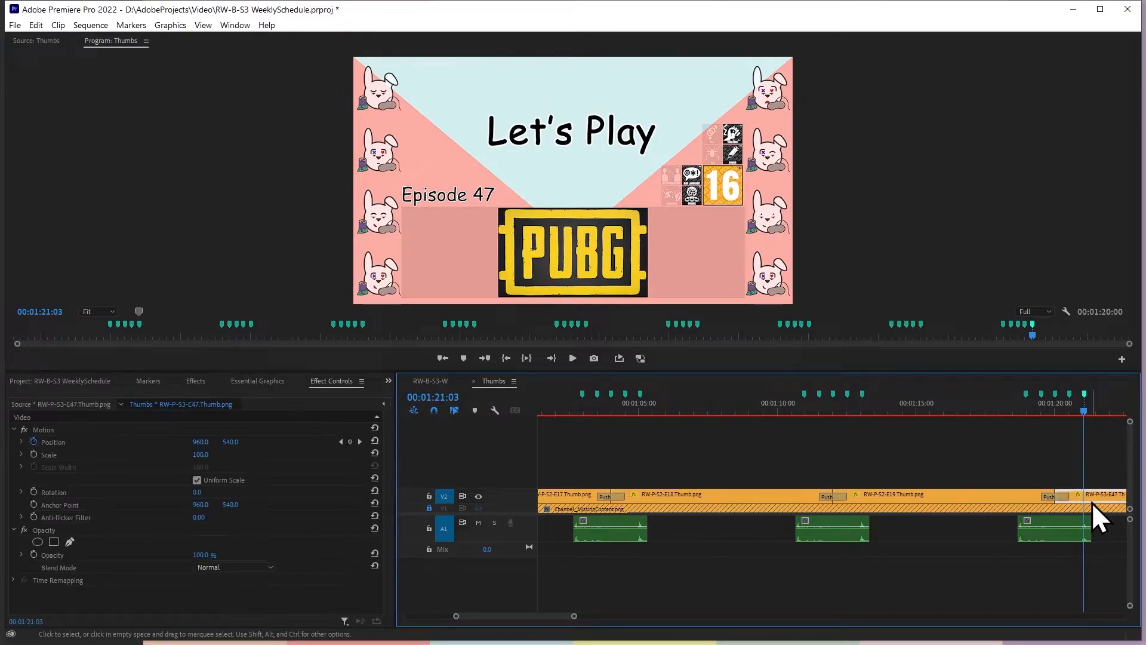
left_click(360, 442)
left_click(341, 441)
type("600")
key("Return")
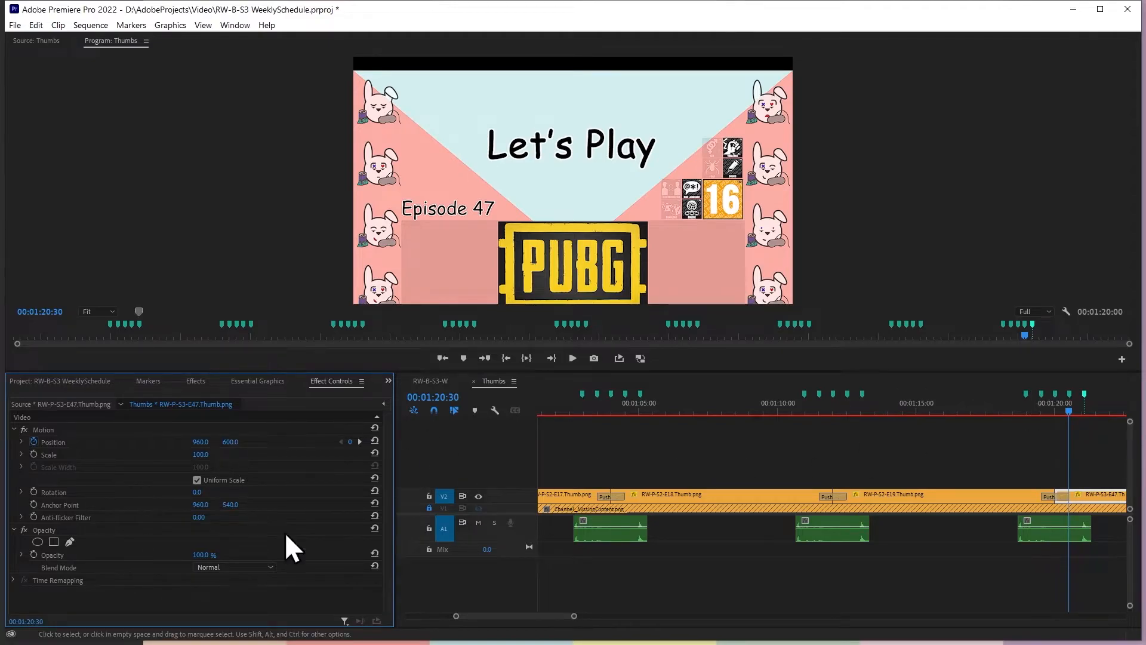
Play back the Thumbs sequence around several Push transitions to check the thumbnails' vertical movement
left_click(360, 442)
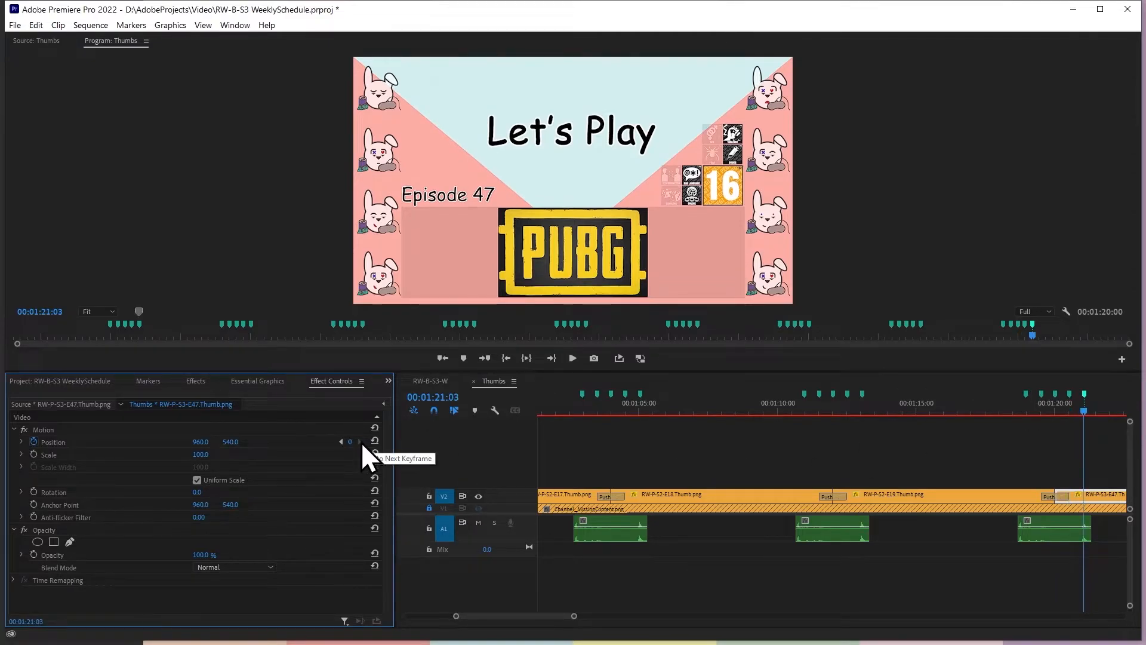
left_click_drag(574, 616, 931, 629)
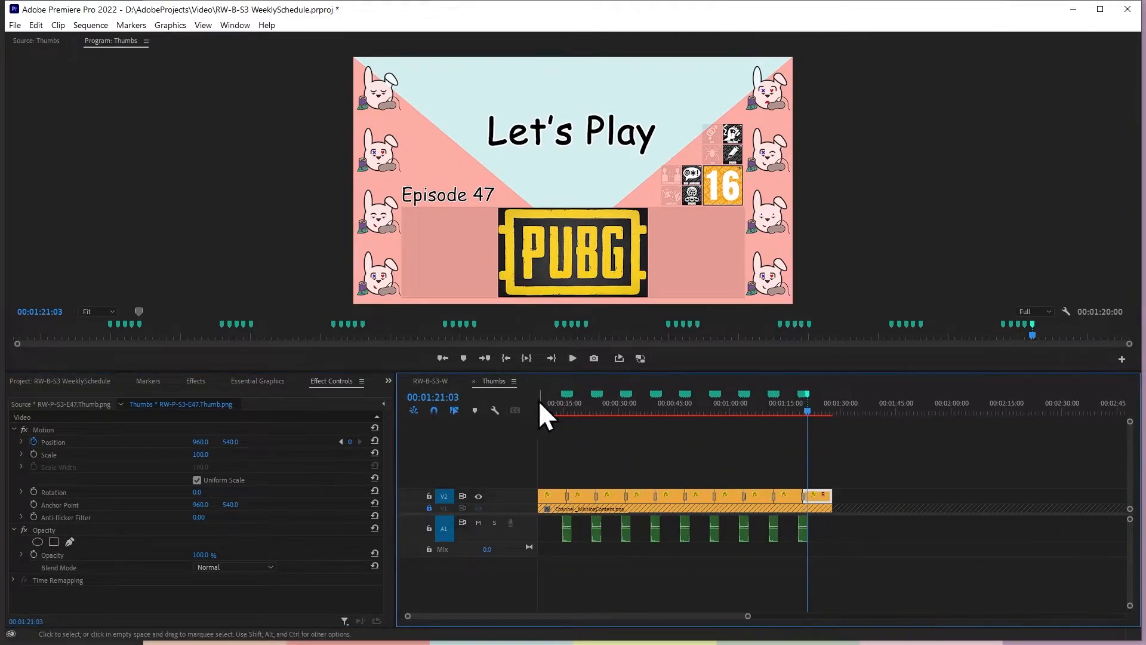
left_click(560, 414)
key("space")
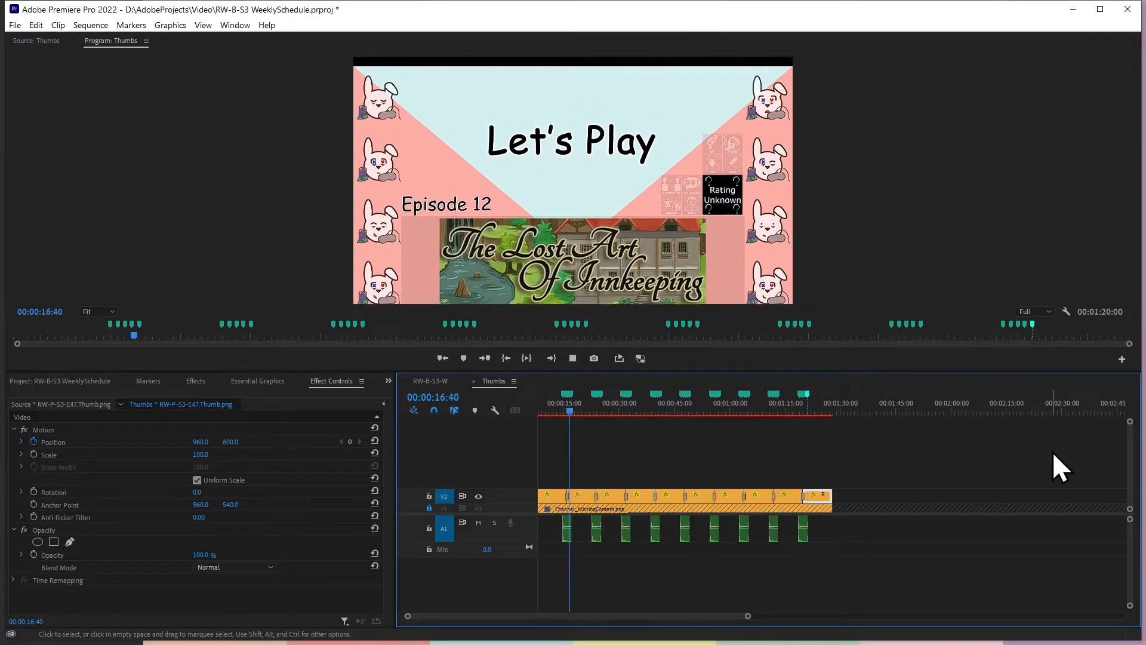
left_click(589, 414)
key("space")
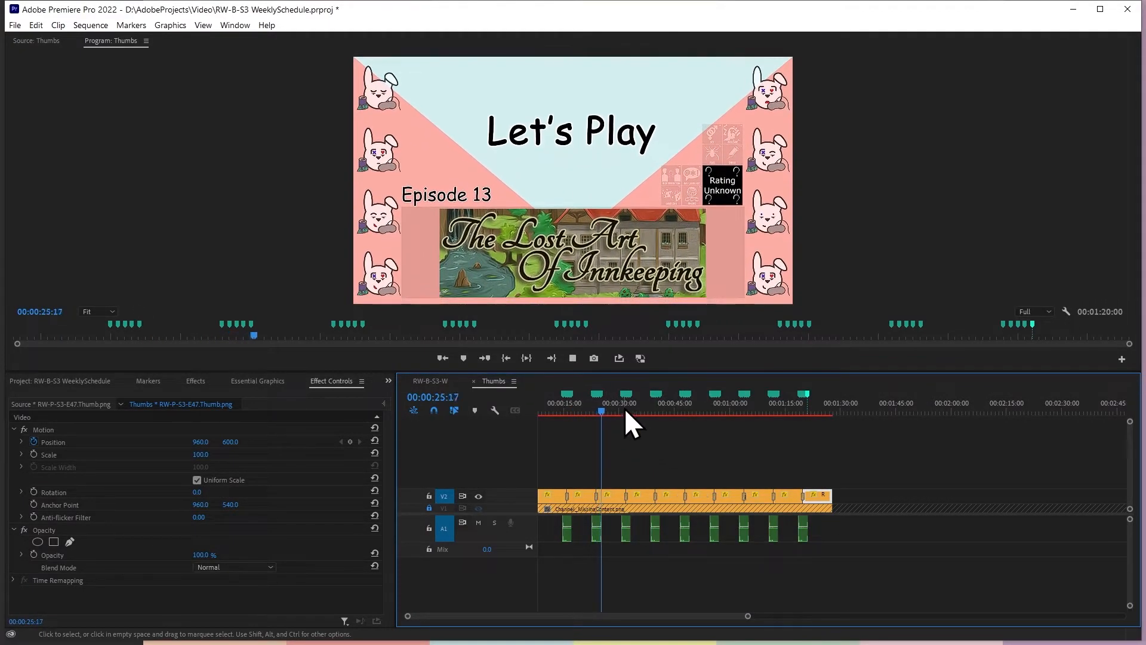
left_click(622, 406)
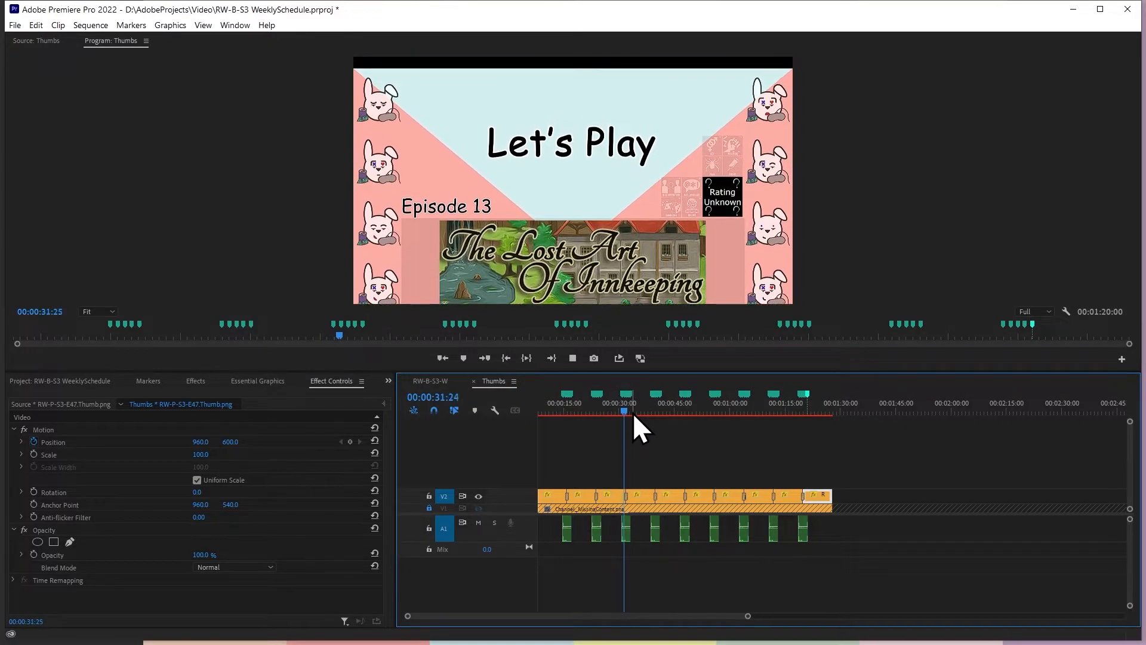
left_click(648, 410)
key("space")
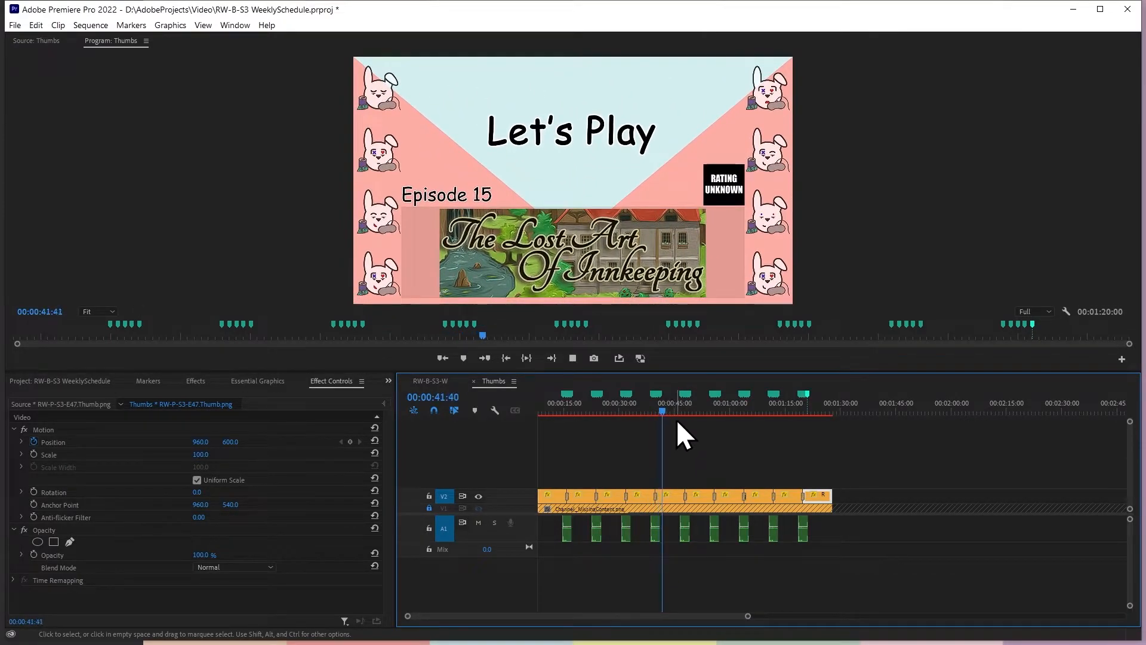
left_click(683, 410)
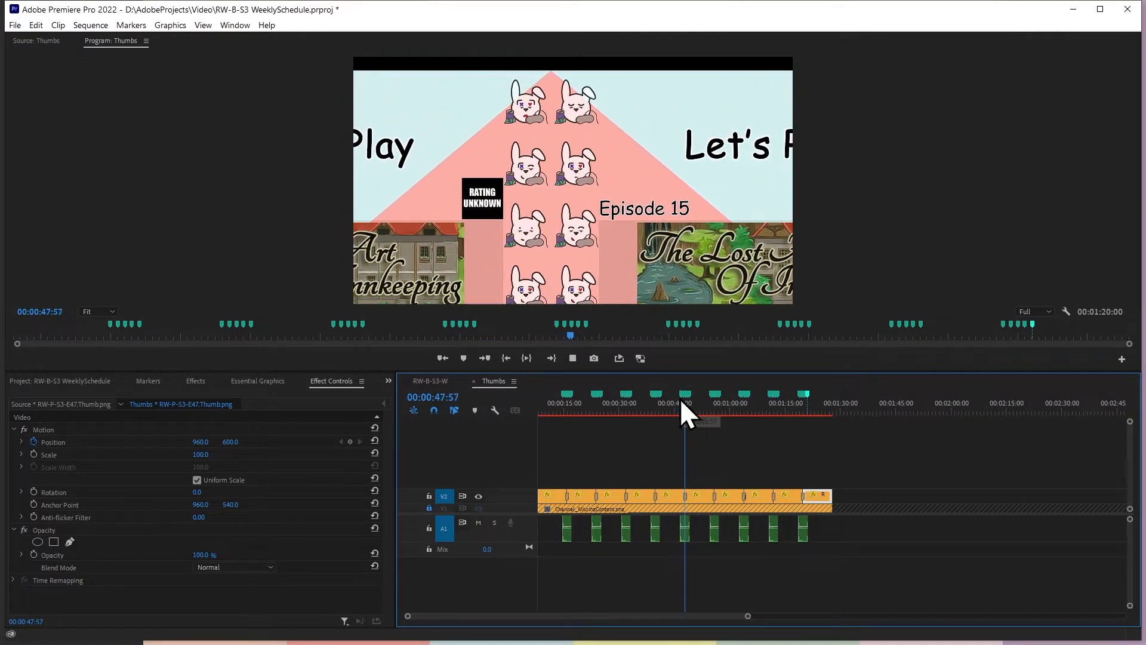
Play the RW-B-S3-W sequence from 00:00:14:33 to examine the thumbnail transitions and sound within the full schedule
left_click(444, 380)
left_click(905, 400)
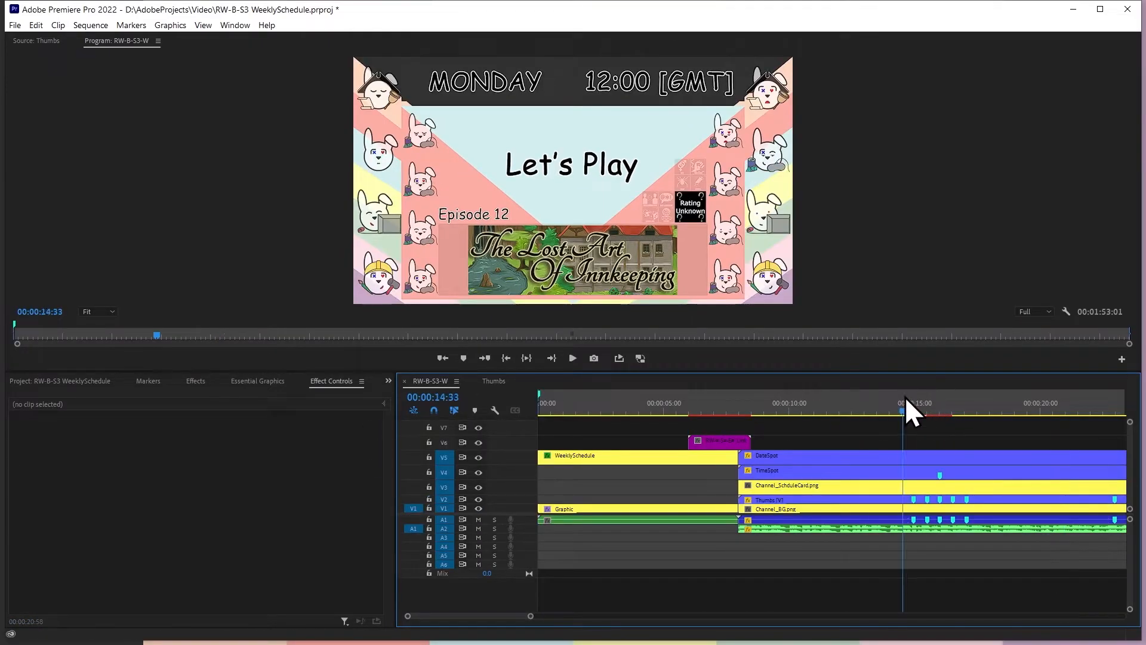
key("space")
left_click_drag(535, 611, 725, 622)
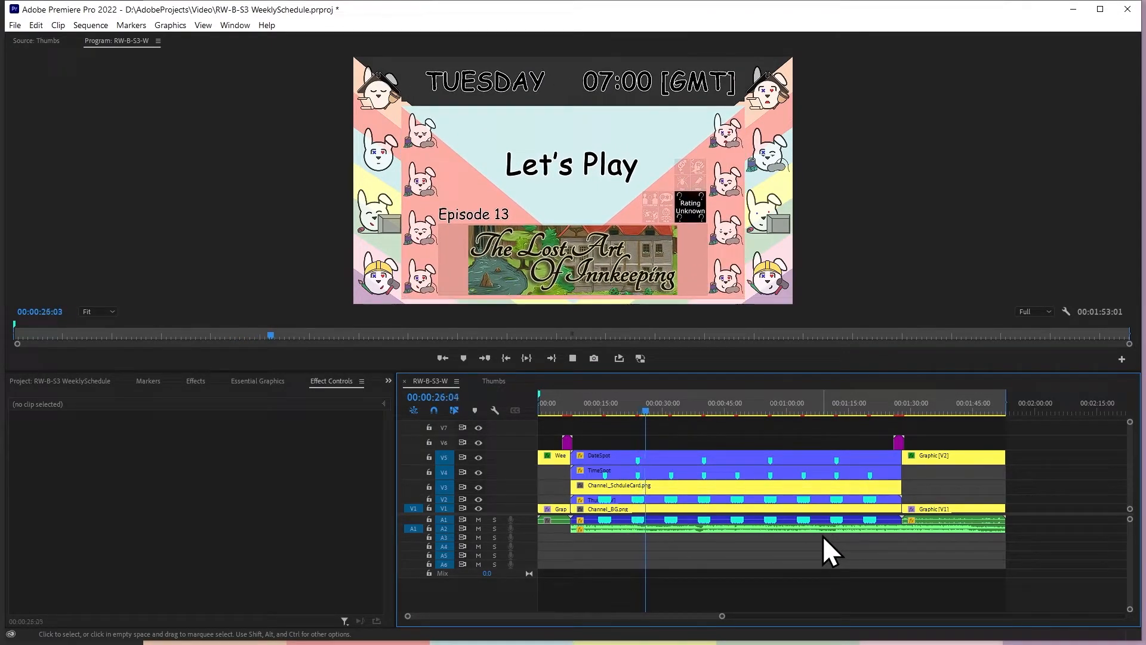
key("space")
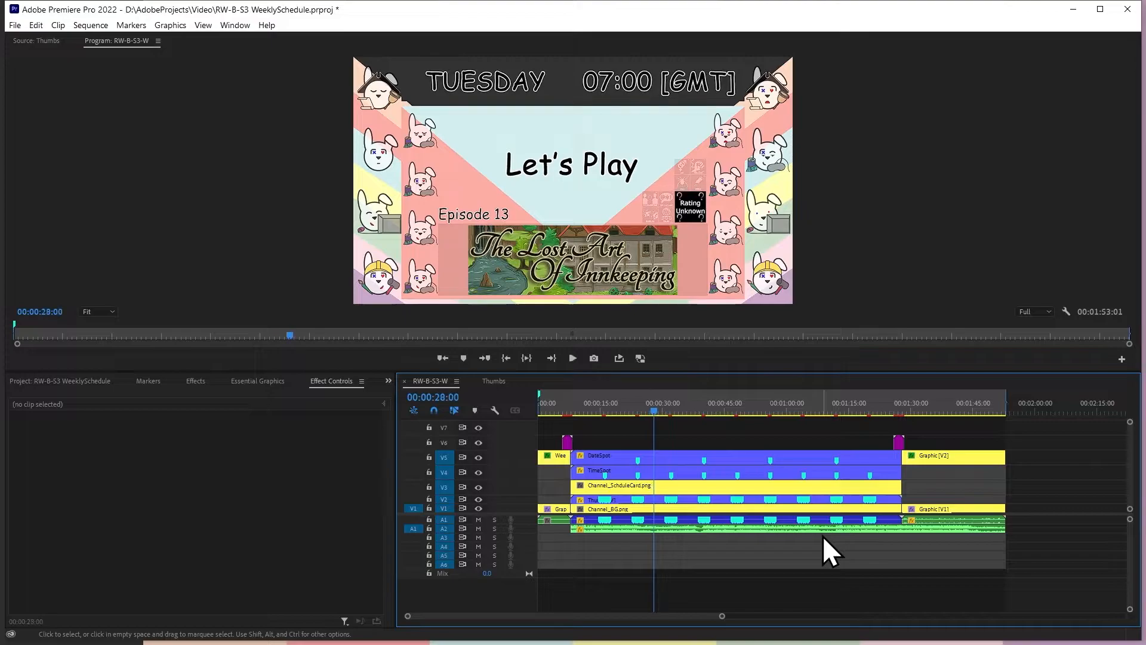
Set the nested Thumbs clip's volume level to -15 dB and listen to the transitions in RW-B-S3-W
left_click(650, 520)
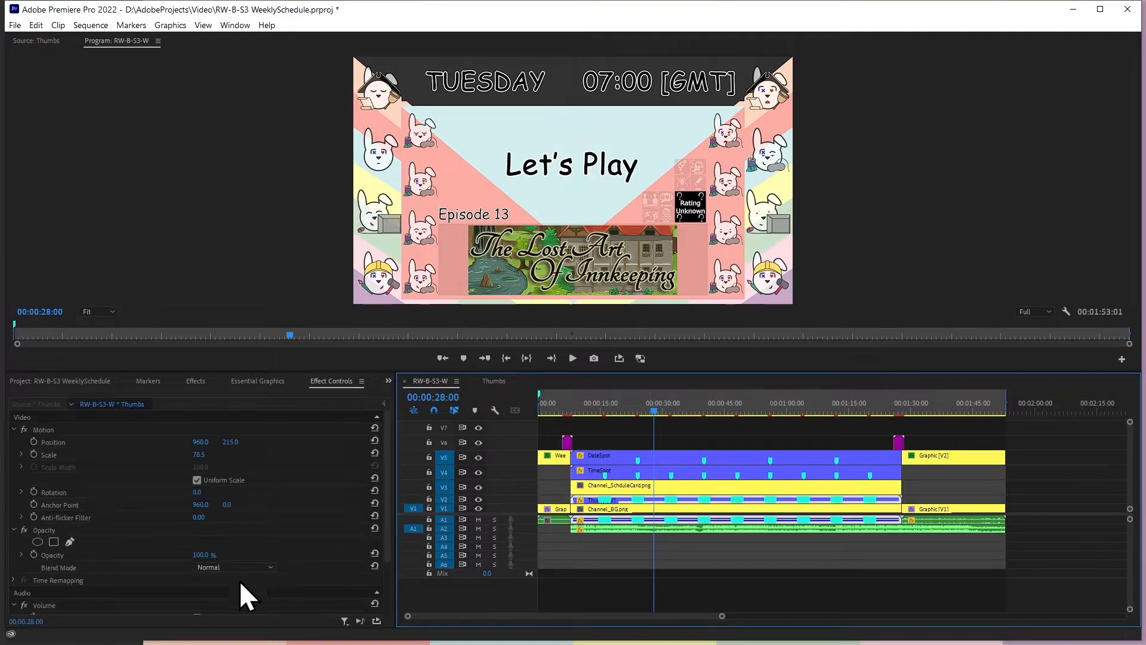
scroll(232, 561, "down", 2)
left_click(213, 569)
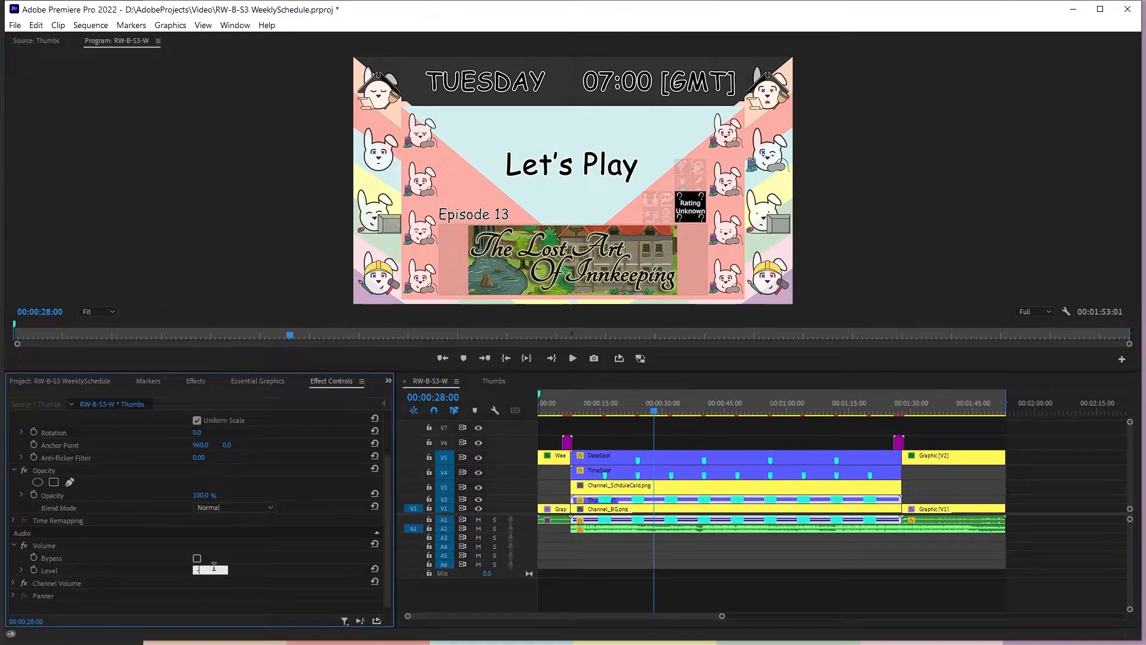
key("space")
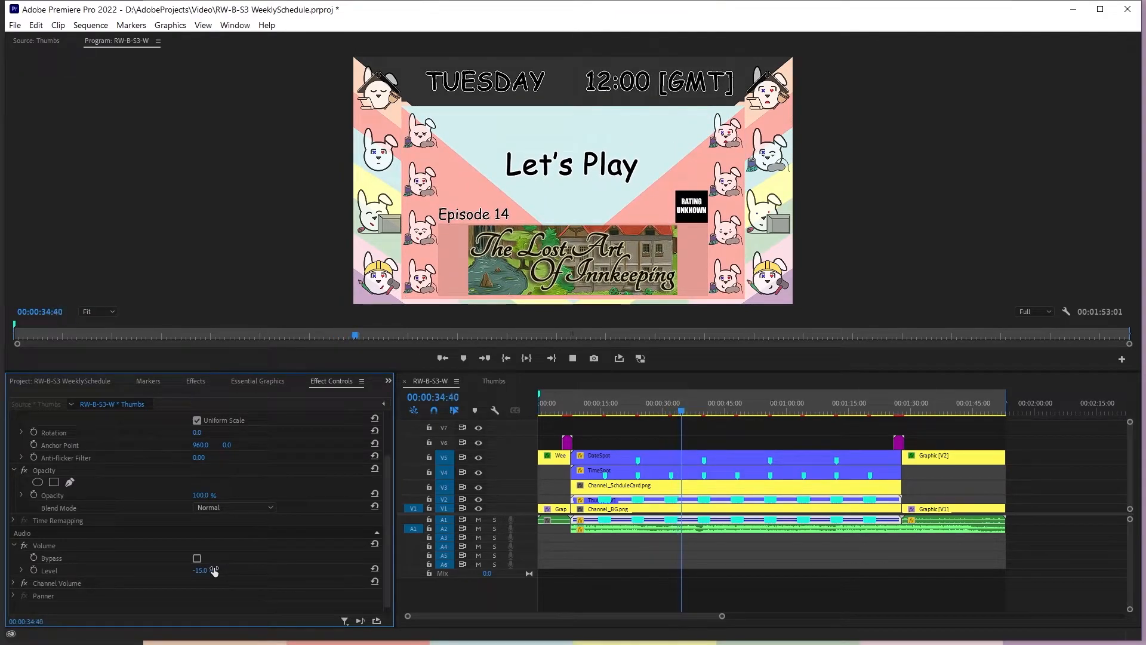
left_click(733, 442)
left_click(1041, 425)
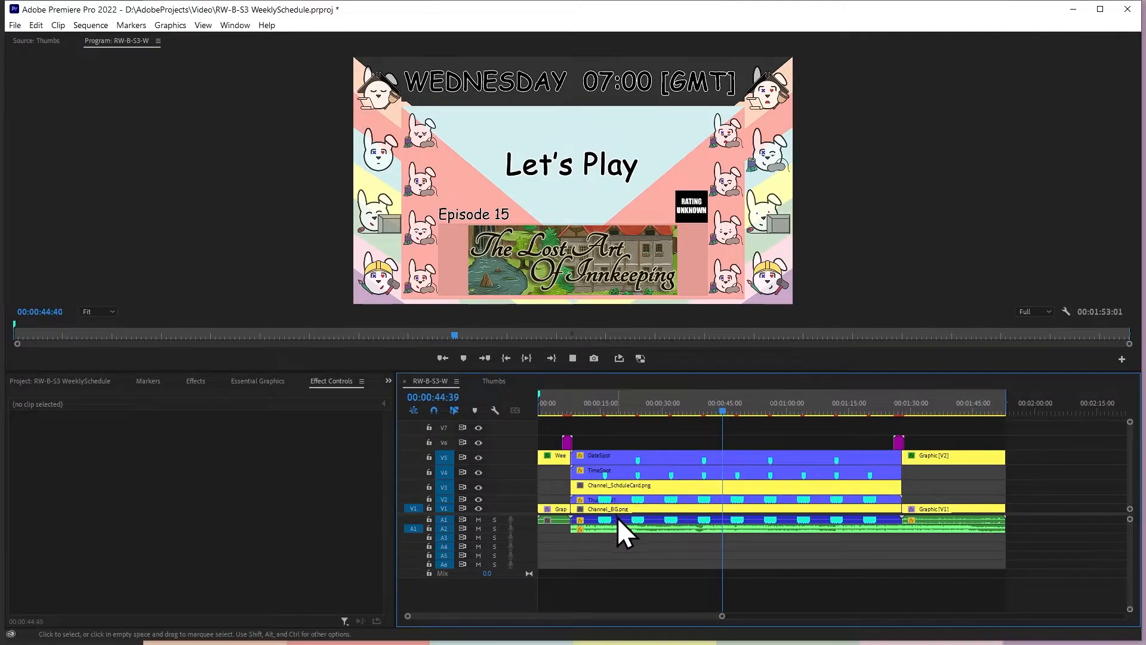
Mute audio track A1 in the Thumbs sequence and play back RW-B-S3-W to compare the sound
left_click(495, 381)
left_click(479, 523)
left_click(445, 382)
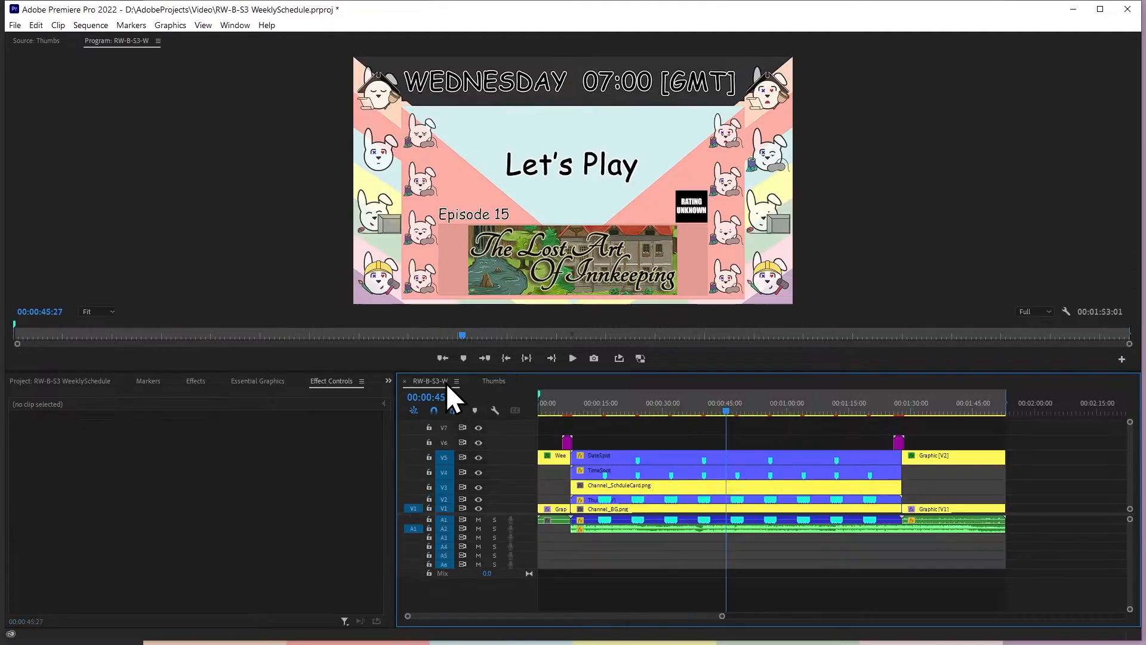
key("space")
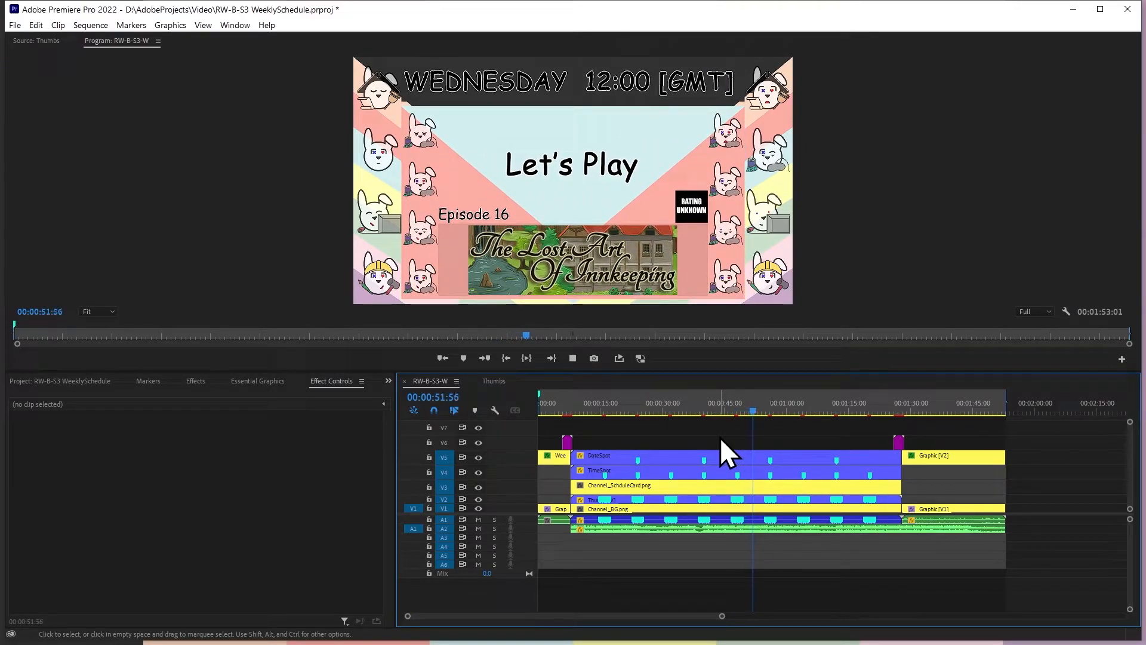
left_click(498, 381)
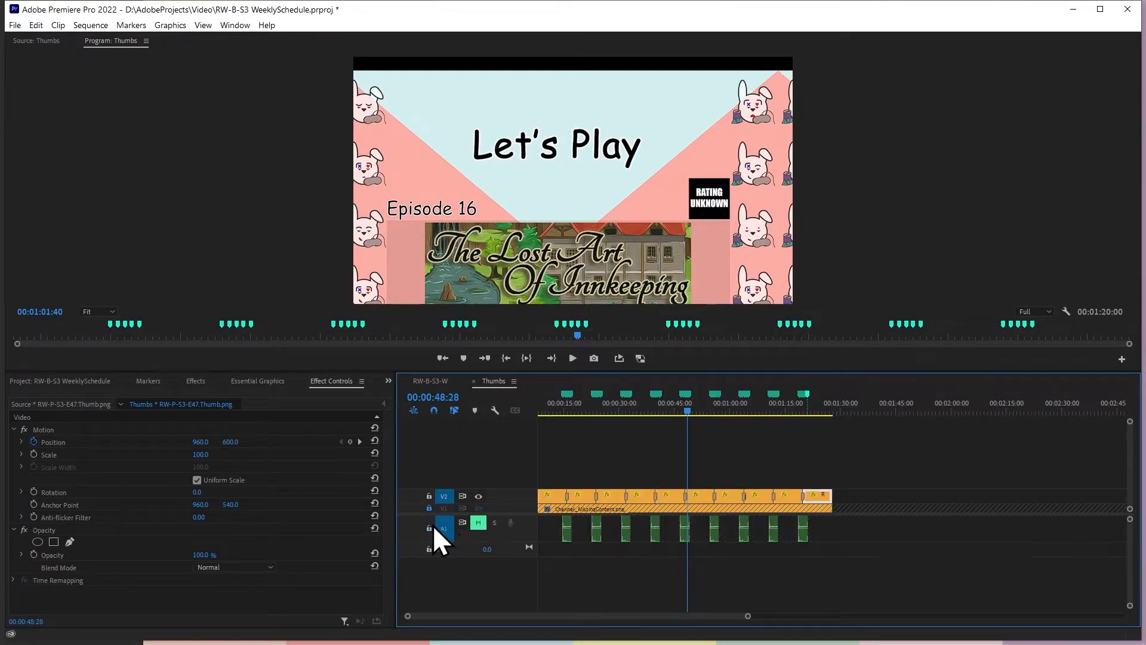
left_click(427, 381)
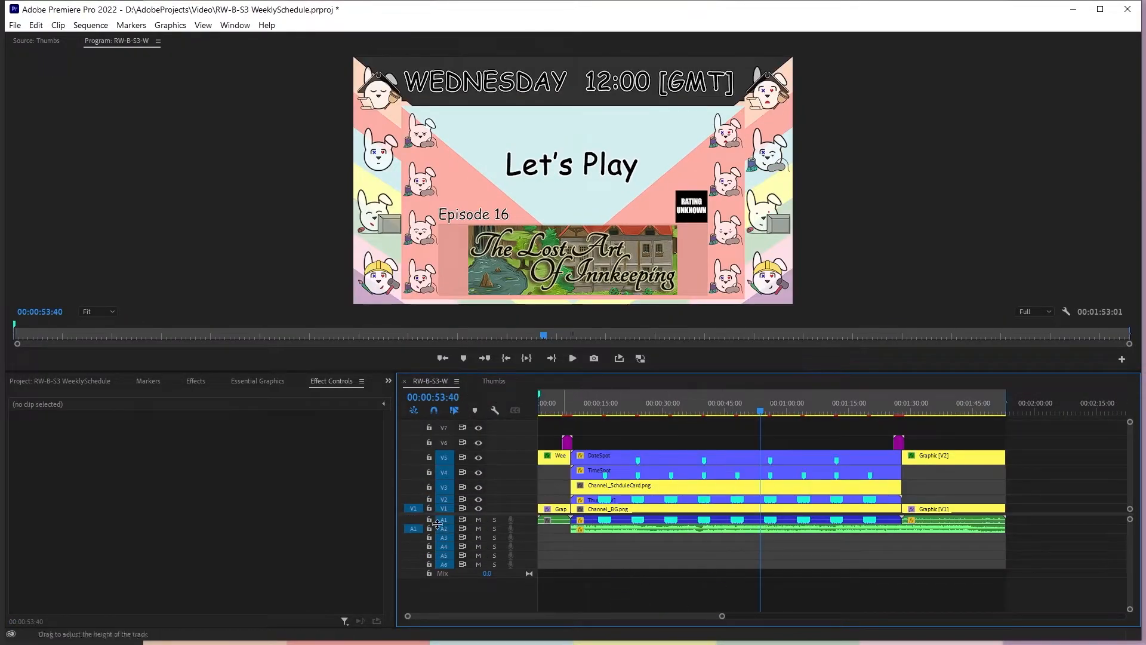
left_click(249, 565)
left_click(224, 586)
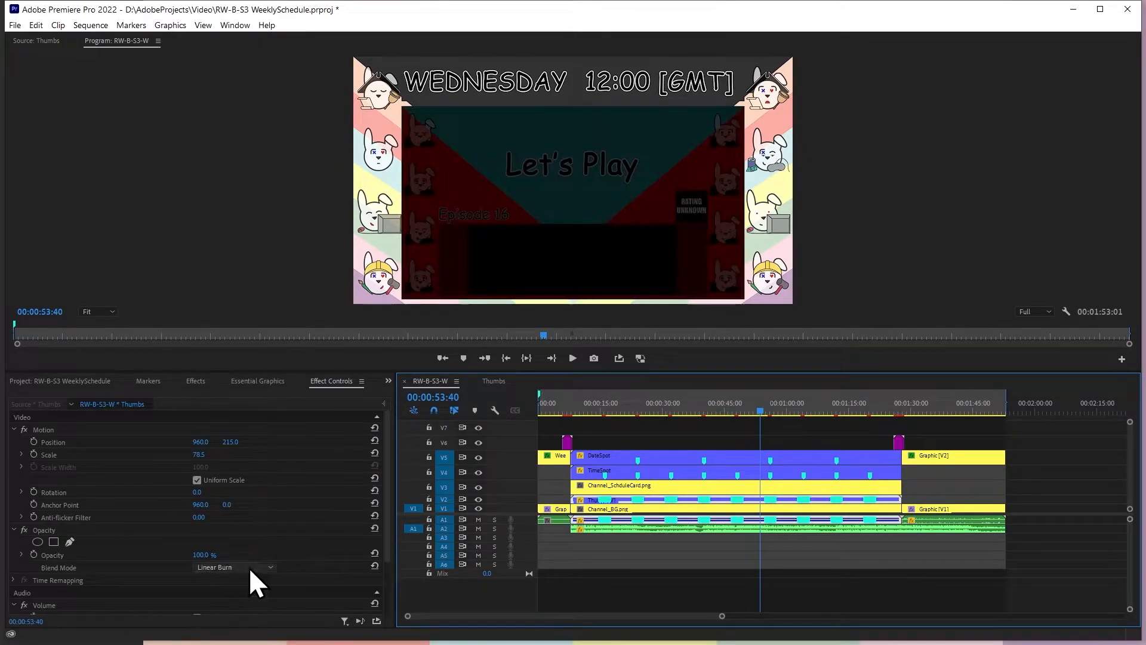
left_click(482, 592)
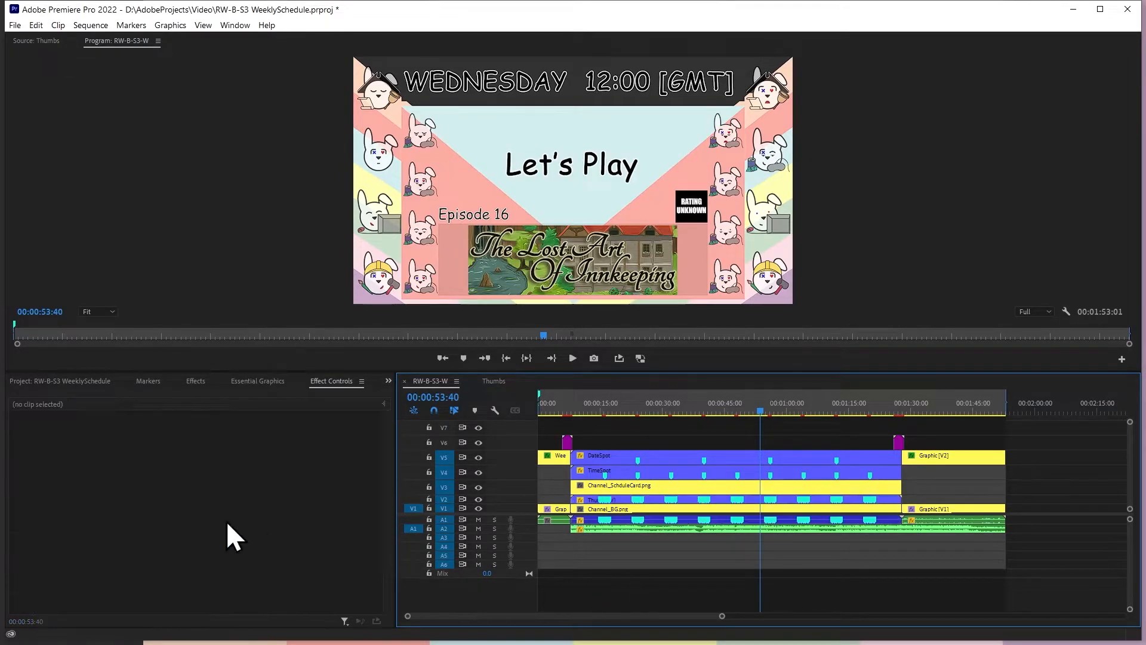
Inspect the nested Thumbs clip's volume level and play RW-B-S3-W onward from the Wednesday 12:00 card
left_click(681, 518)
left_click(385, 564)
left_click_drag(385, 564, 384, 597)
left_click(194, 557)
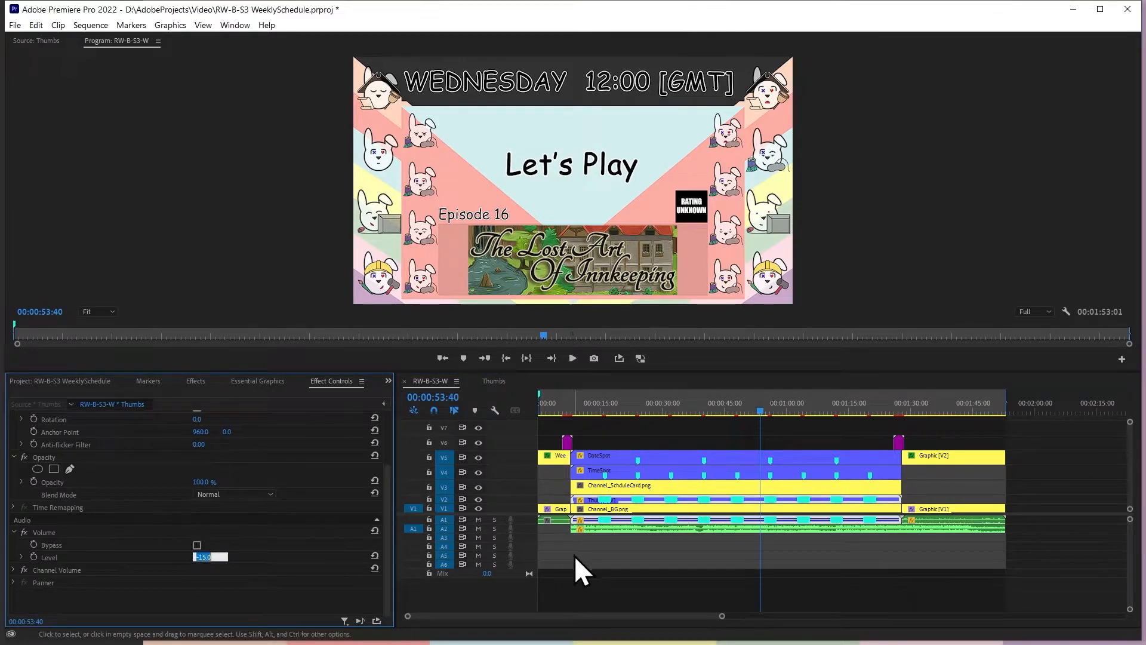
left_click(764, 409)
key("space")
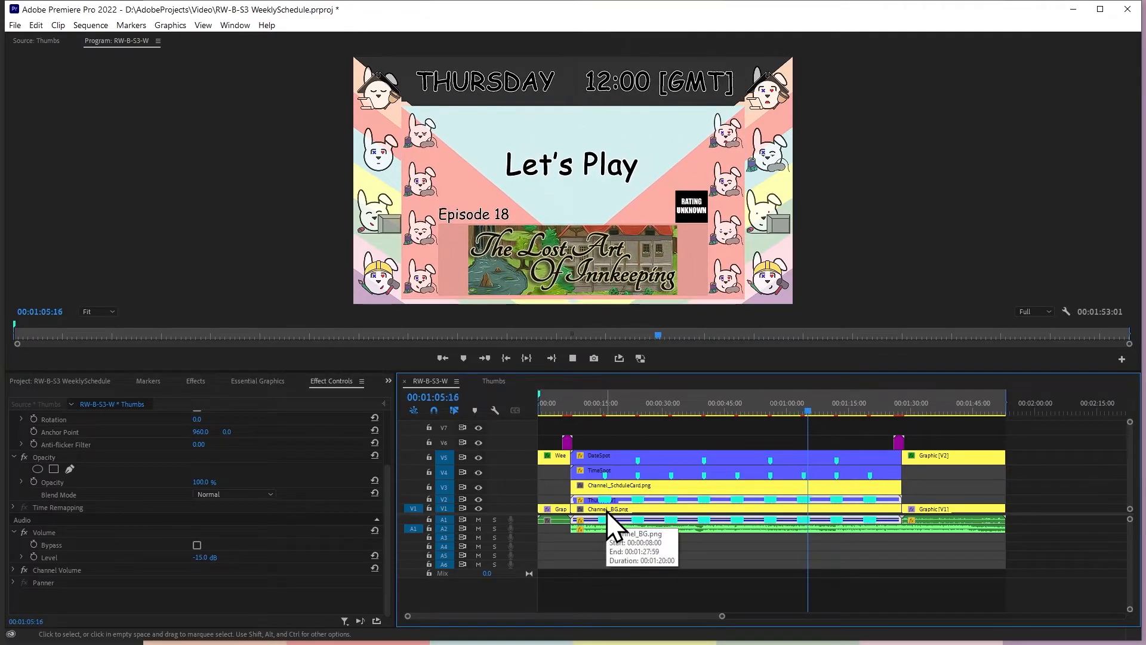
Replay RW-B-S3-W from near the end of the intro to review the schedule cards with their audio
left_click(1060, 411)
left_click(560, 412)
key("space")
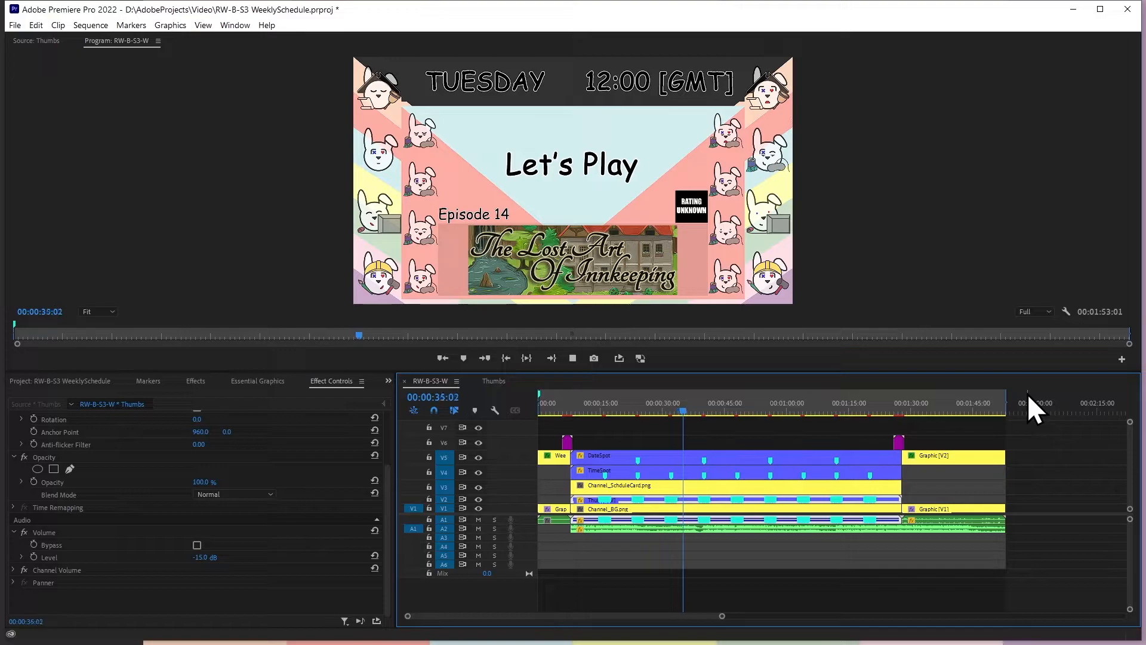
key("space")
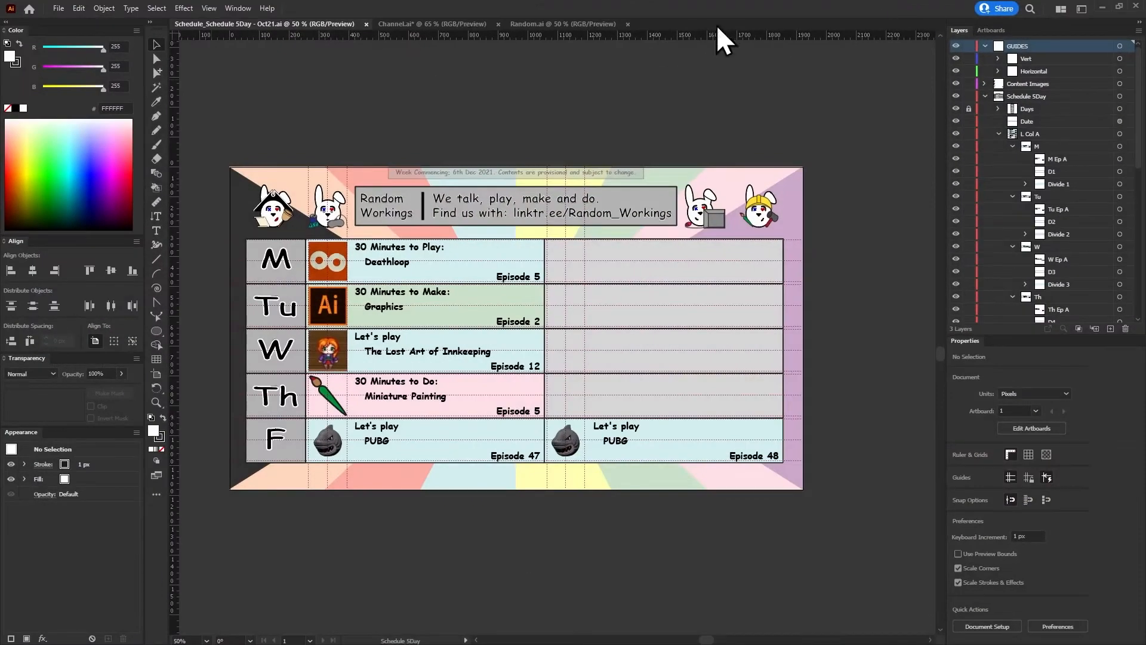
Switch to Channel.ai in Illustrator and copy the black Name Space rectangle group from the ScheduleCard layer into the BG layer
left_click(444, 24)
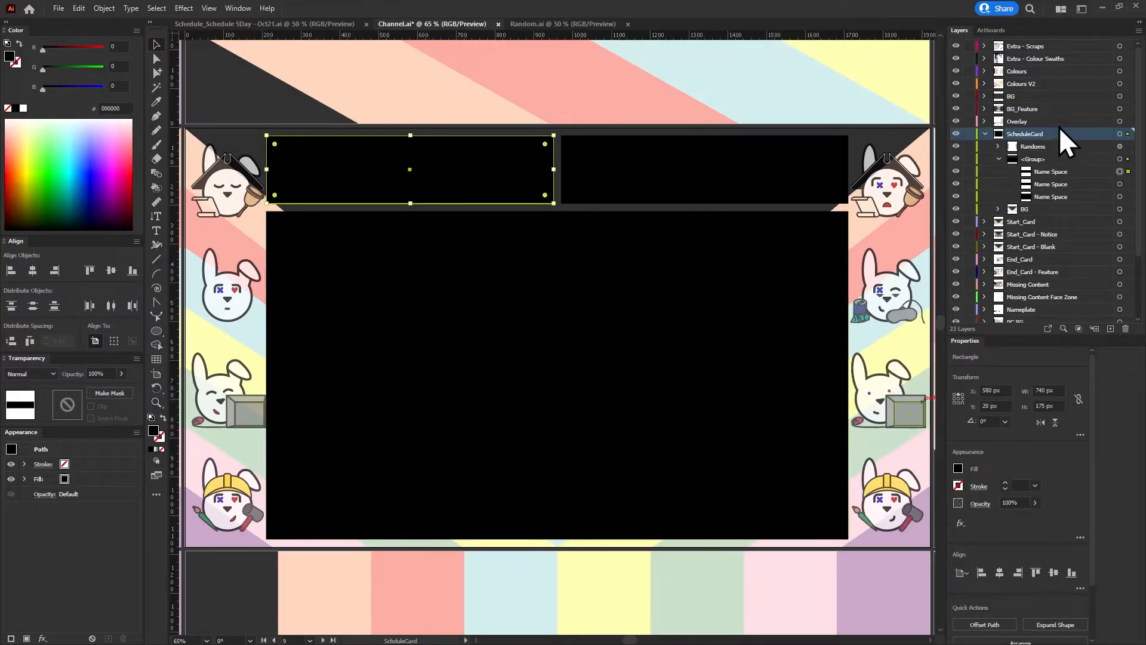
left_click(999, 159)
left_click(1126, 160)
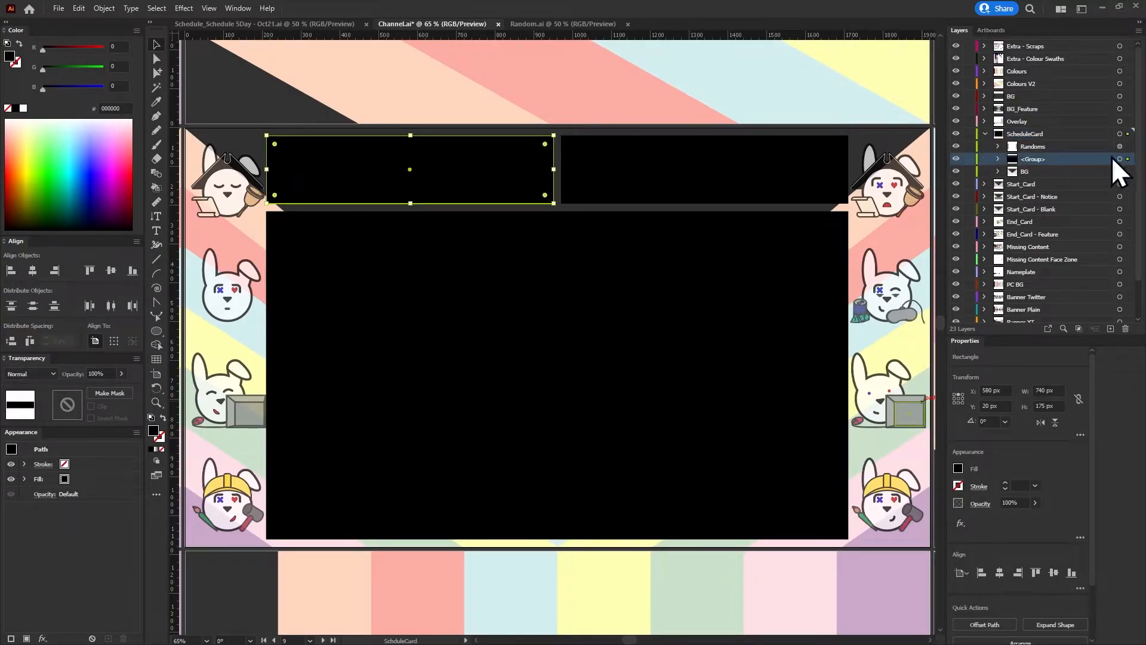
left_click(1120, 159)
scroll(785, 246, "down", 7)
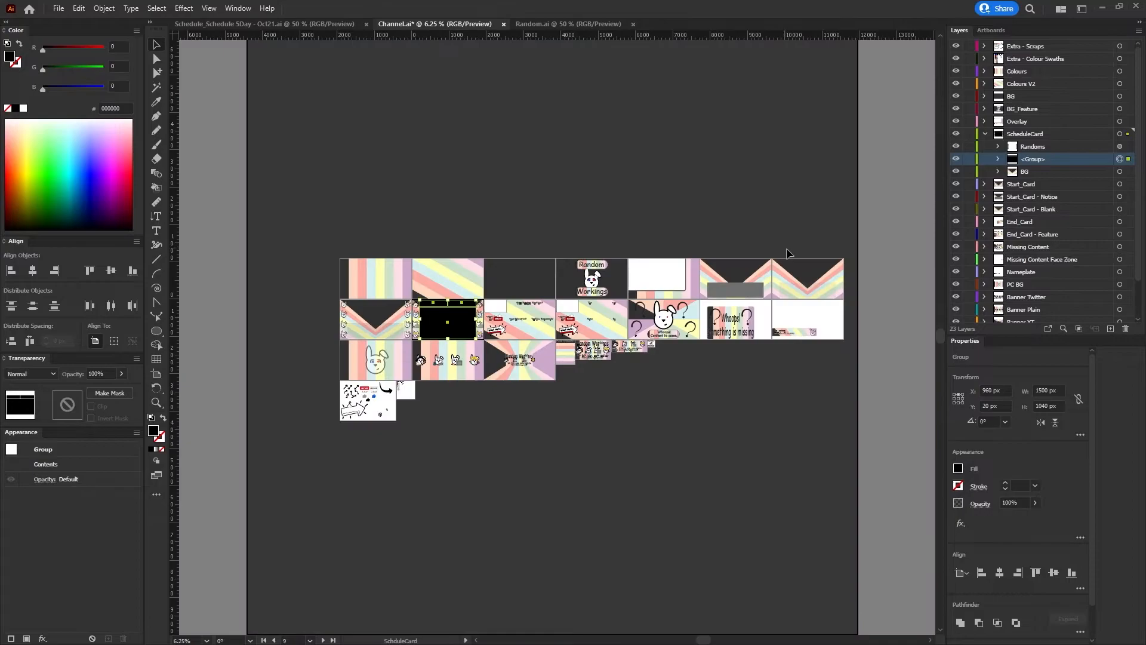
left_click(1120, 97)
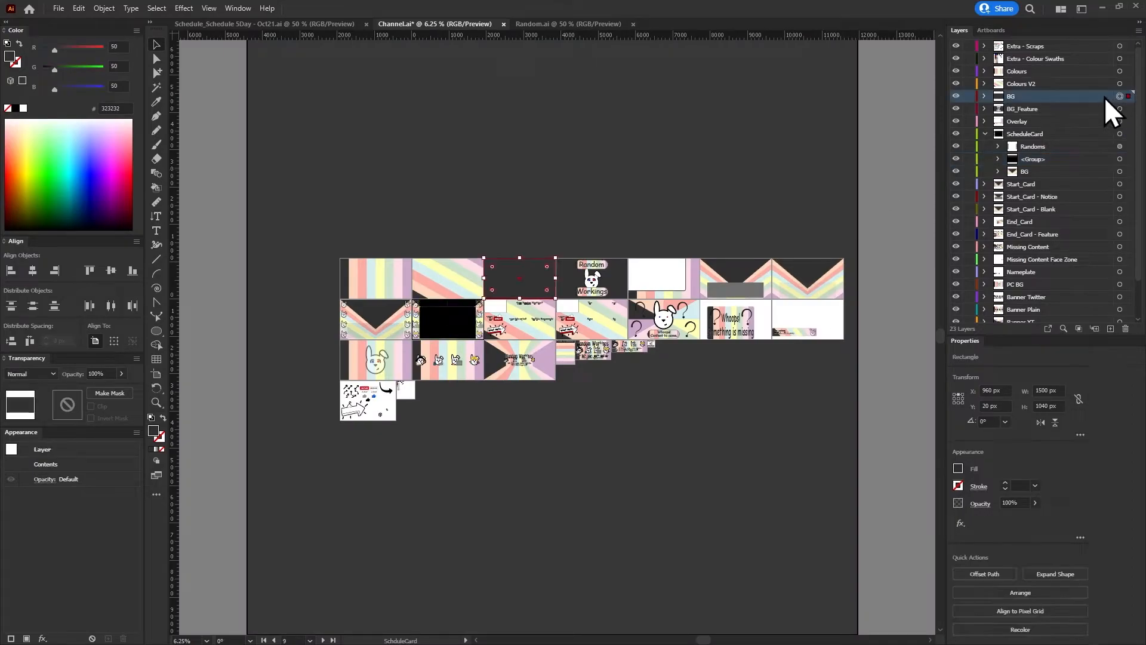
key("ctrl+v")
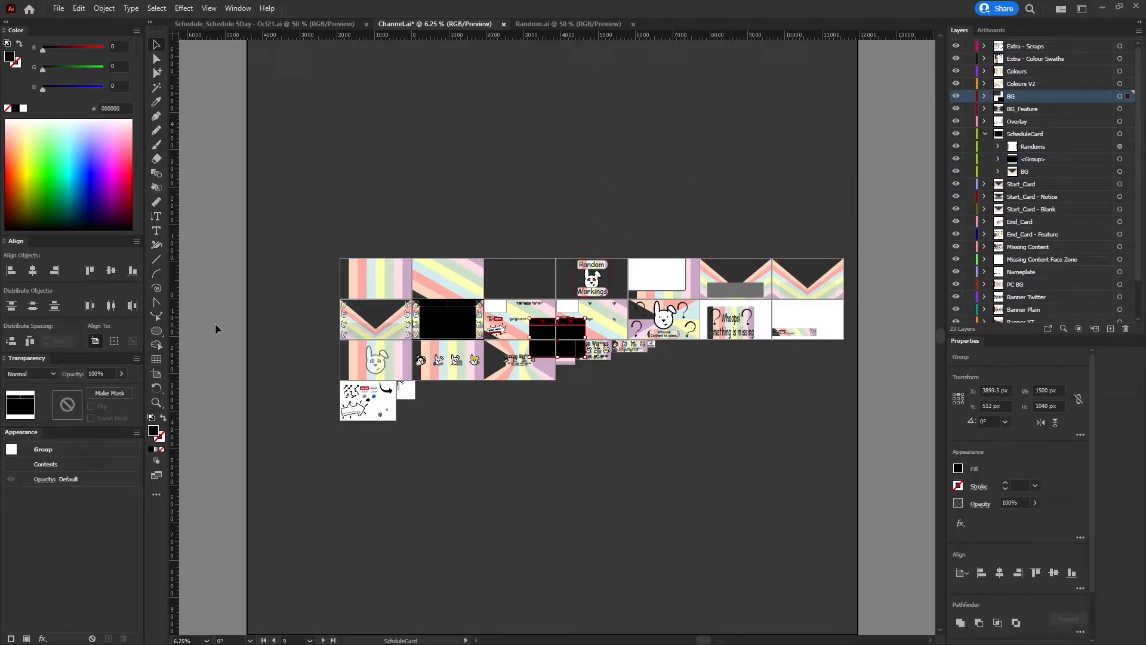
Centre the pasted group horizontally and vertically on the active ScheduleCard artboard
left_click(985, 97)
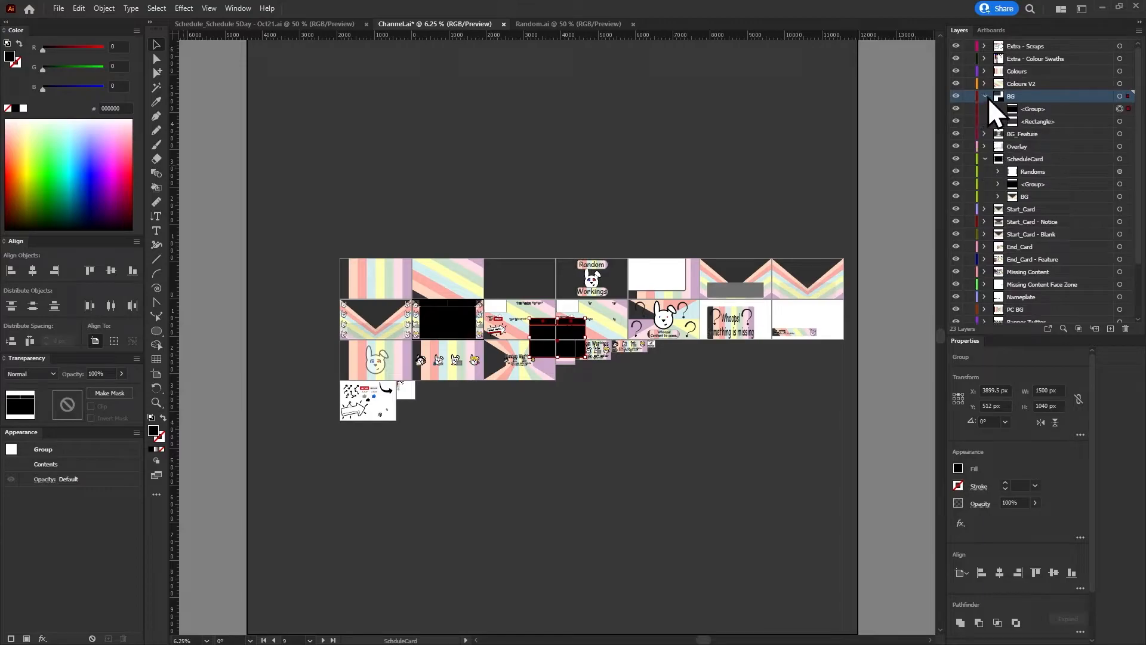
left_click(1120, 109)
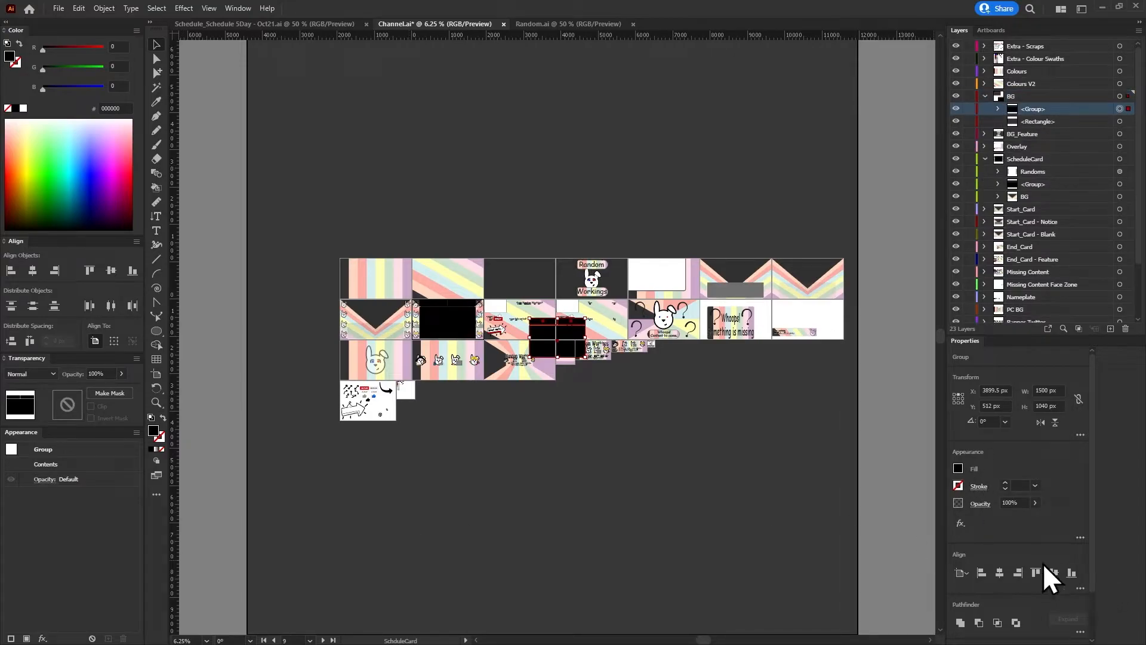
left_click(1005, 574)
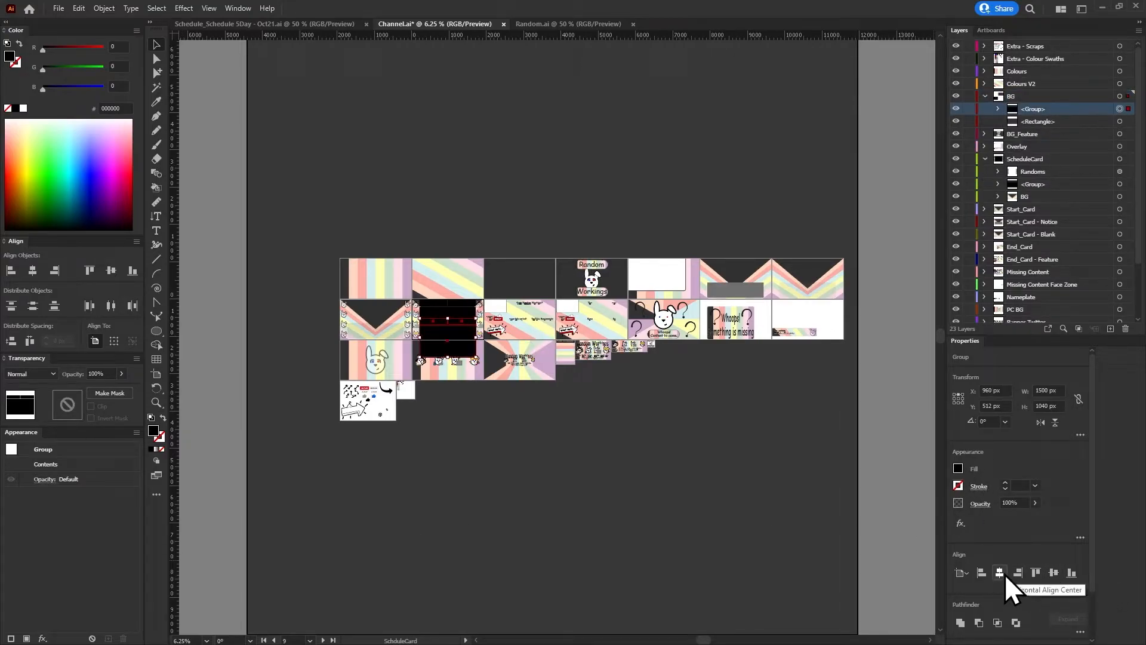
left_click(1051, 575)
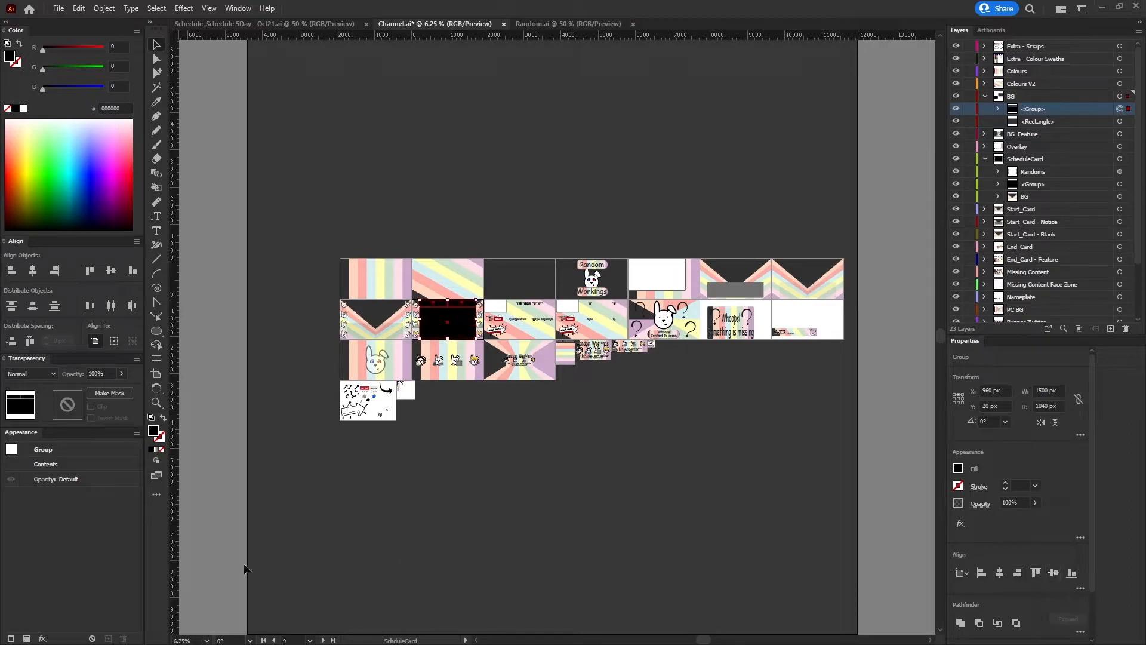
Make the BG artboard active and centre the pasted group on it horizontally and vertically
left_click(264, 640)
left_click(323, 640)
left_click(323, 640)
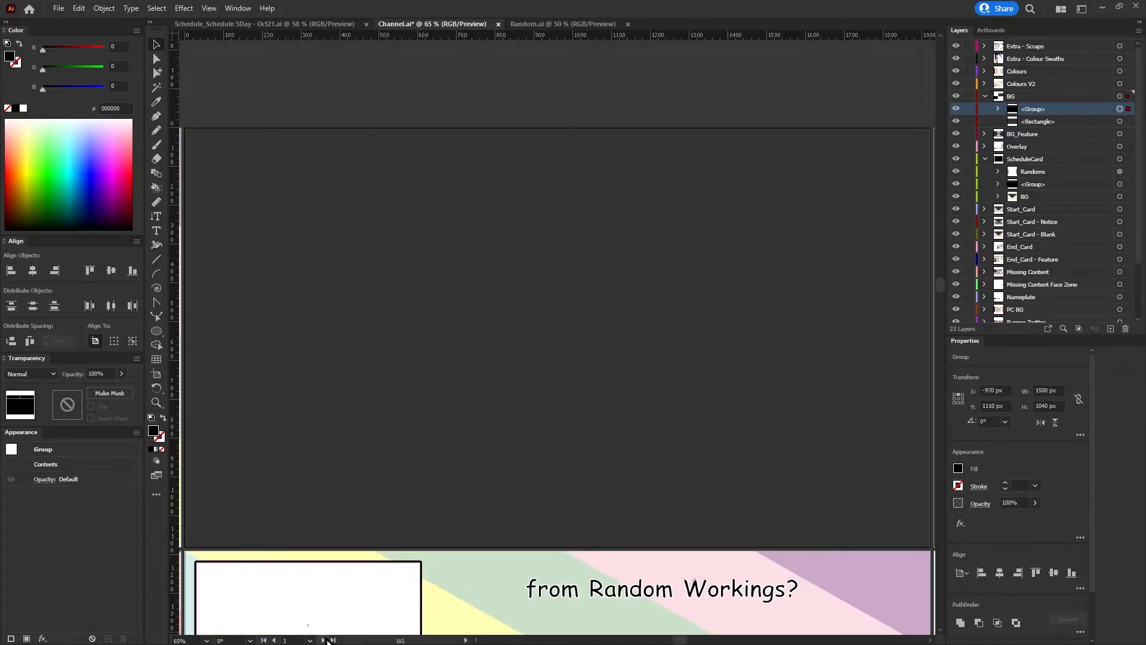
left_click(1000, 572)
left_click(1052, 571)
Cut the black group's shapes out of the BG layer's rectangle with an unclipped opacity mask and check the cutout against the transparency grid
left_click(1121, 123)
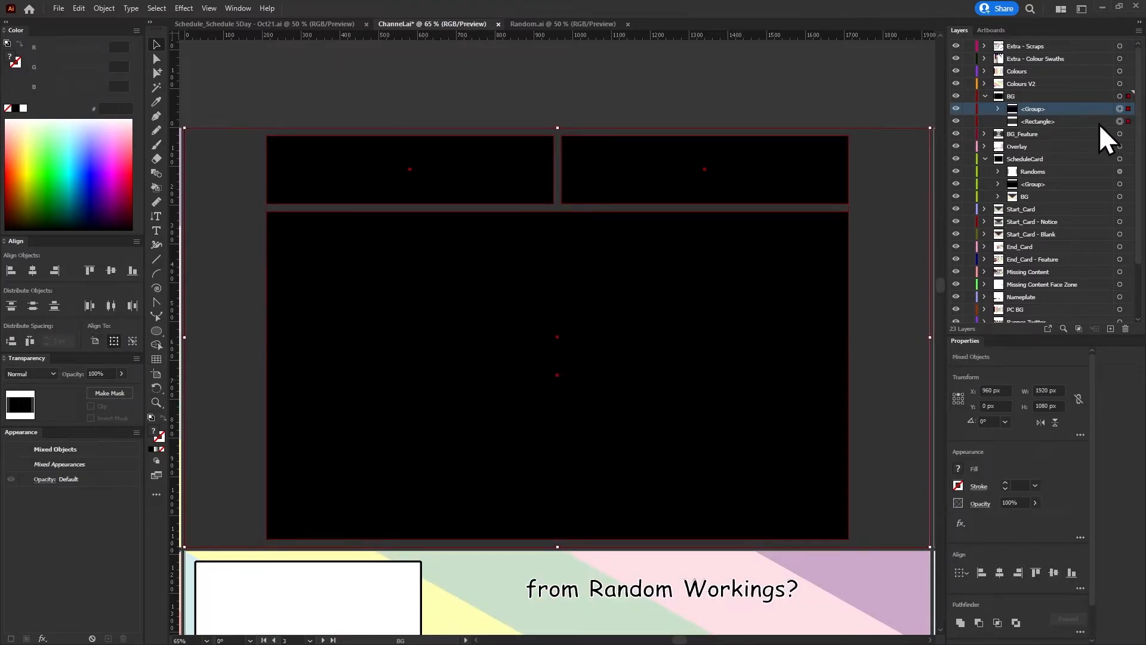
left_click(110, 394)
left_click(92, 418)
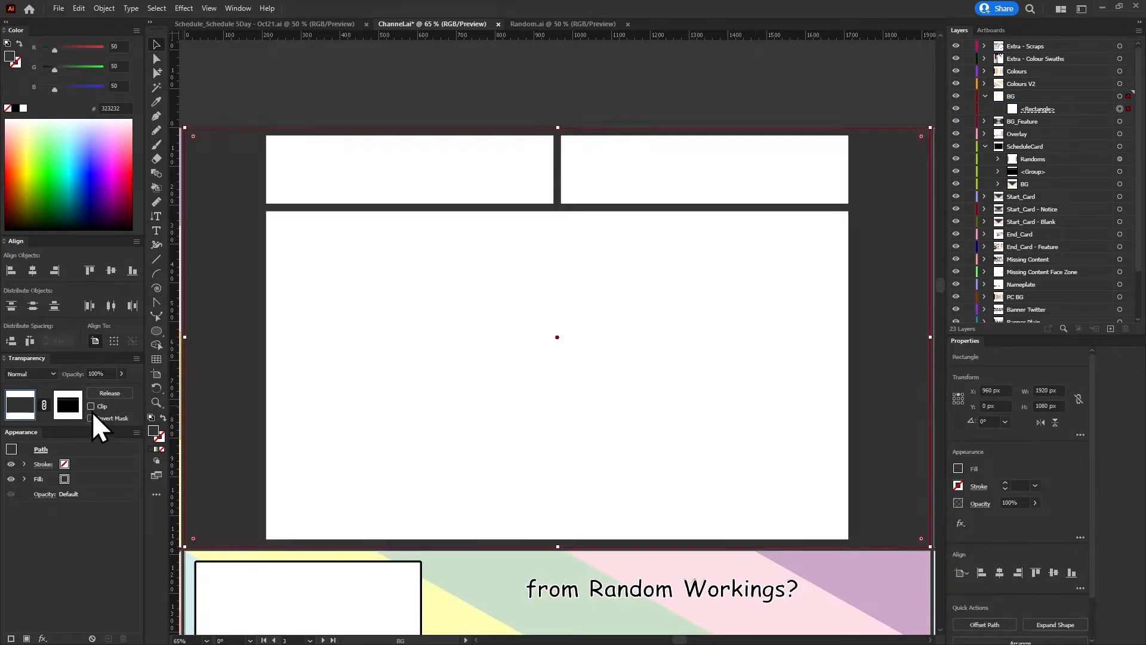
left_click(789, 90)
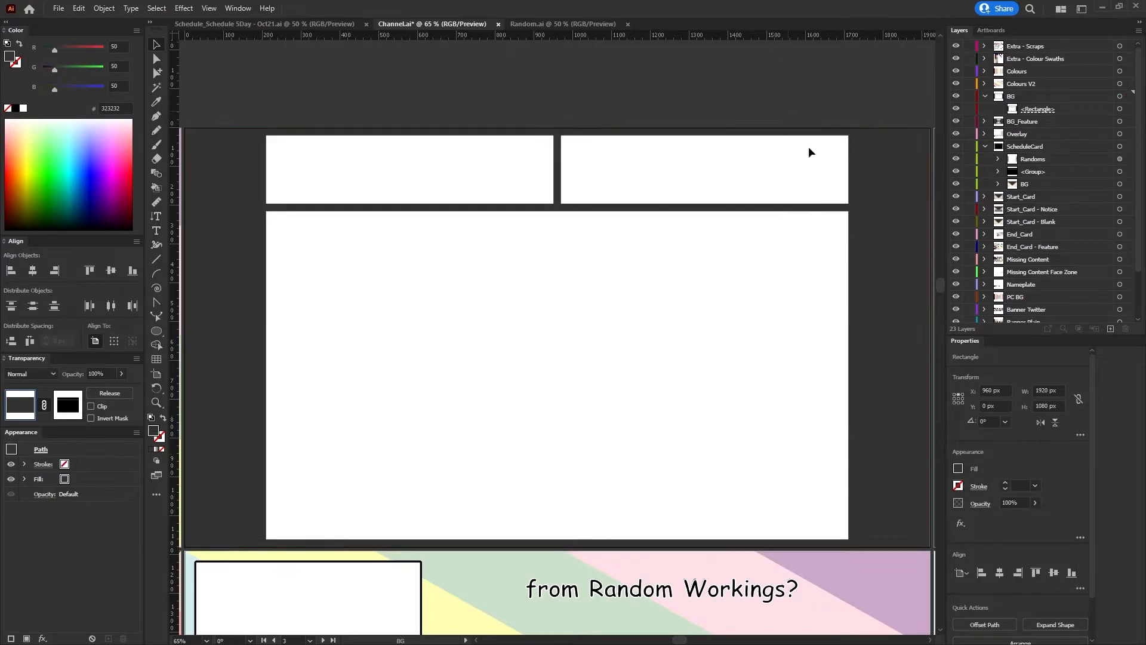
left_click(1046, 455)
left_click(1046, 455)
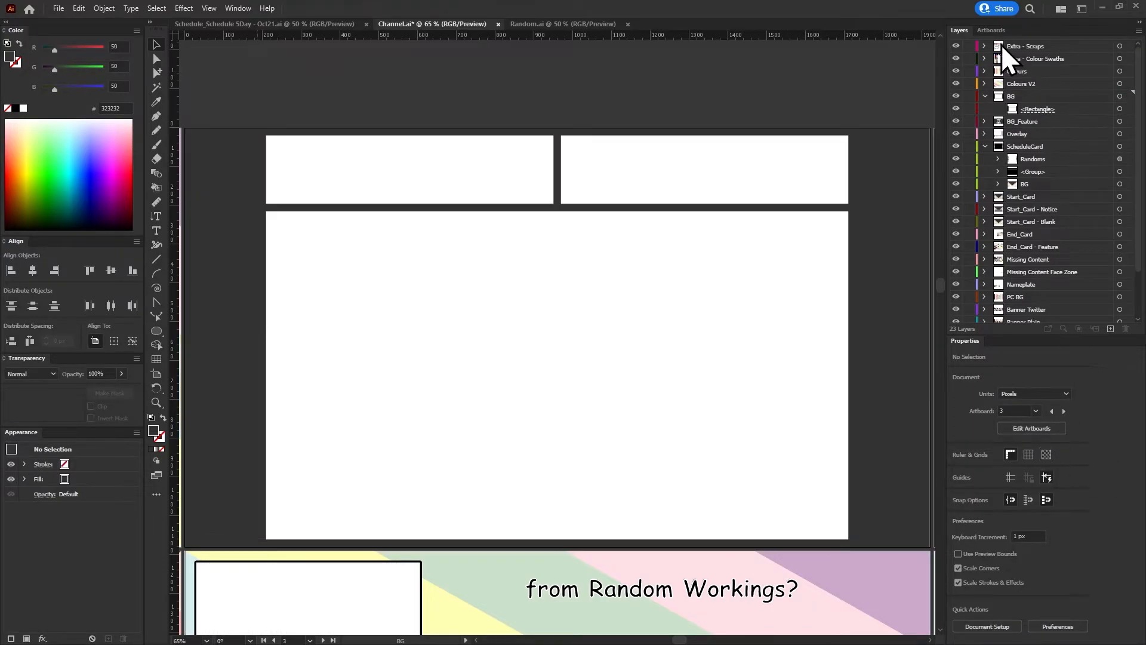
left_click(987, 29)
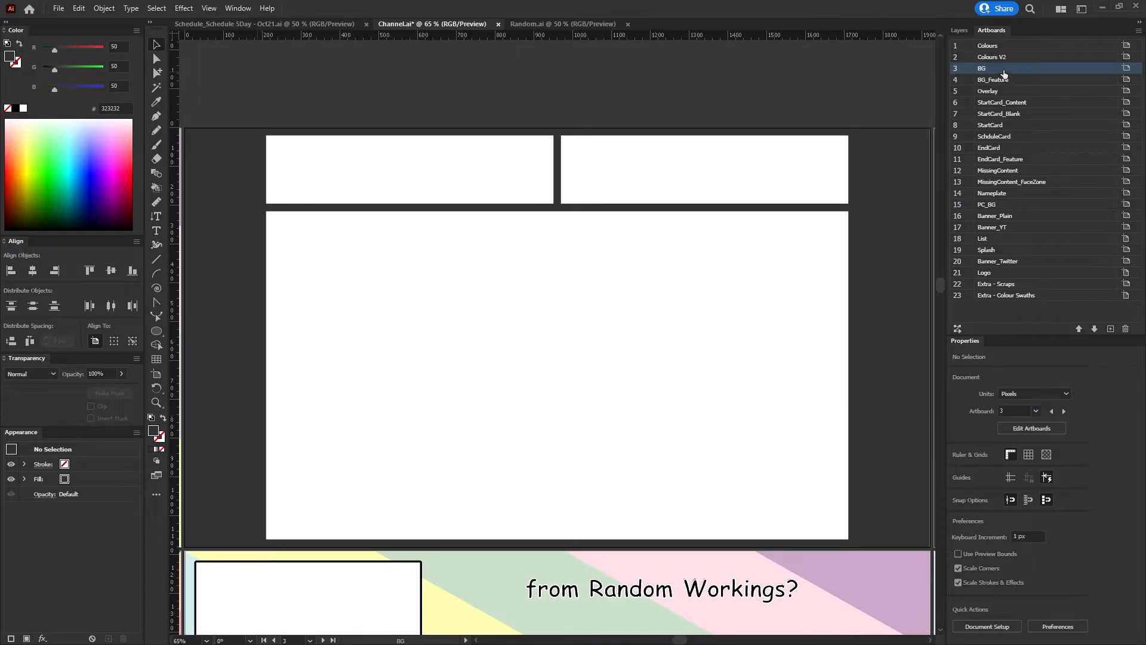
left_click(58, 8)
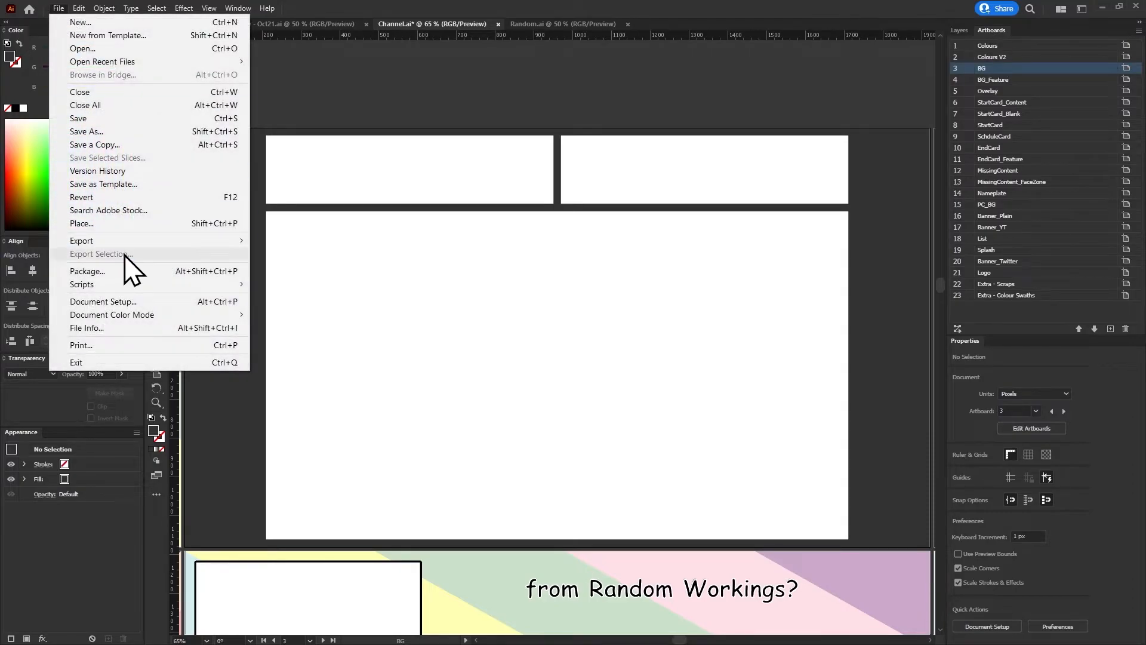
mouse_move(119, 242)
left_click(359, 249)
left_click(783, 451)
left_click(58, 8)
mouse_move(154, 247)
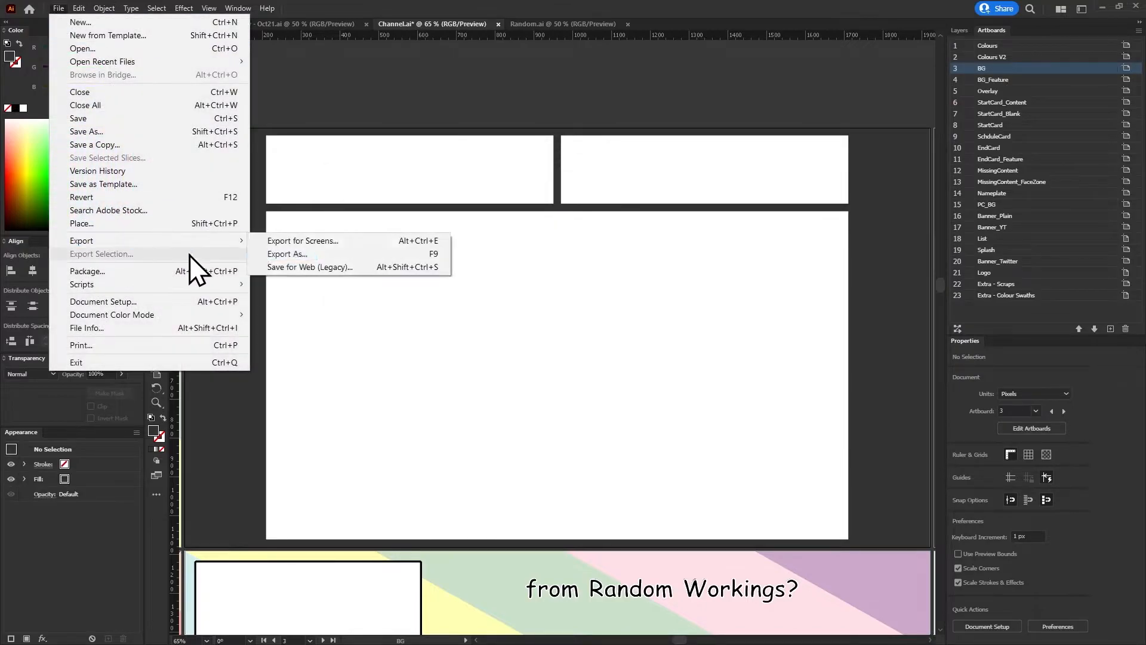
left_click(287, 252)
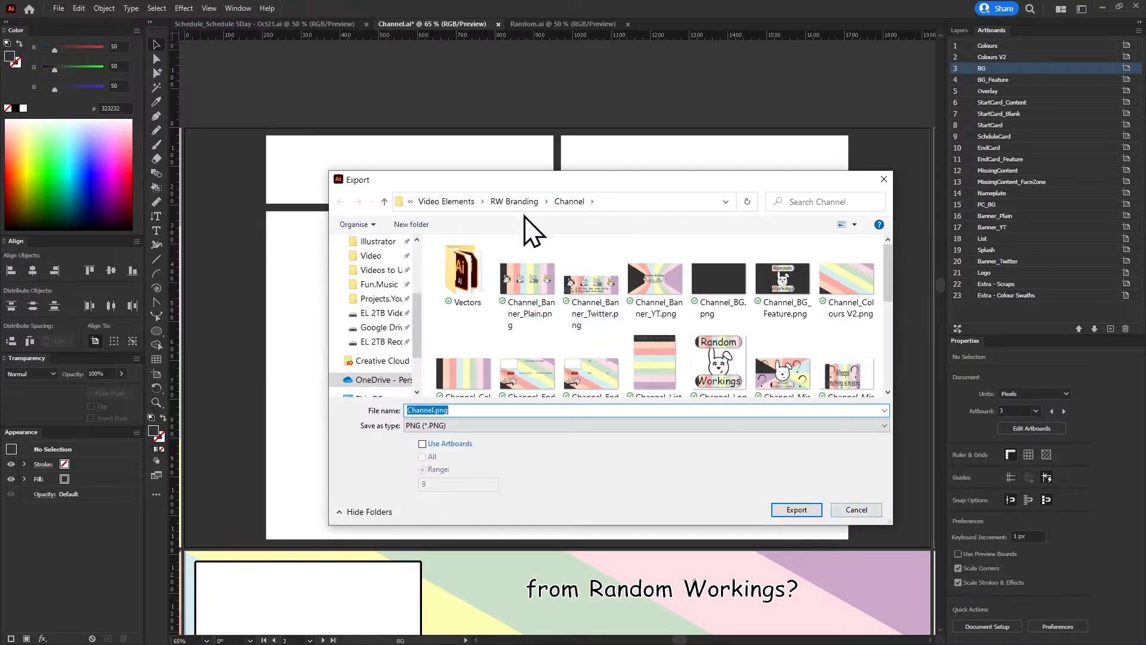
left_click(521, 203)
left_click(422, 424)
left_click(428, 412)
left_click_drag(434, 412, 252, 396)
type("Se")
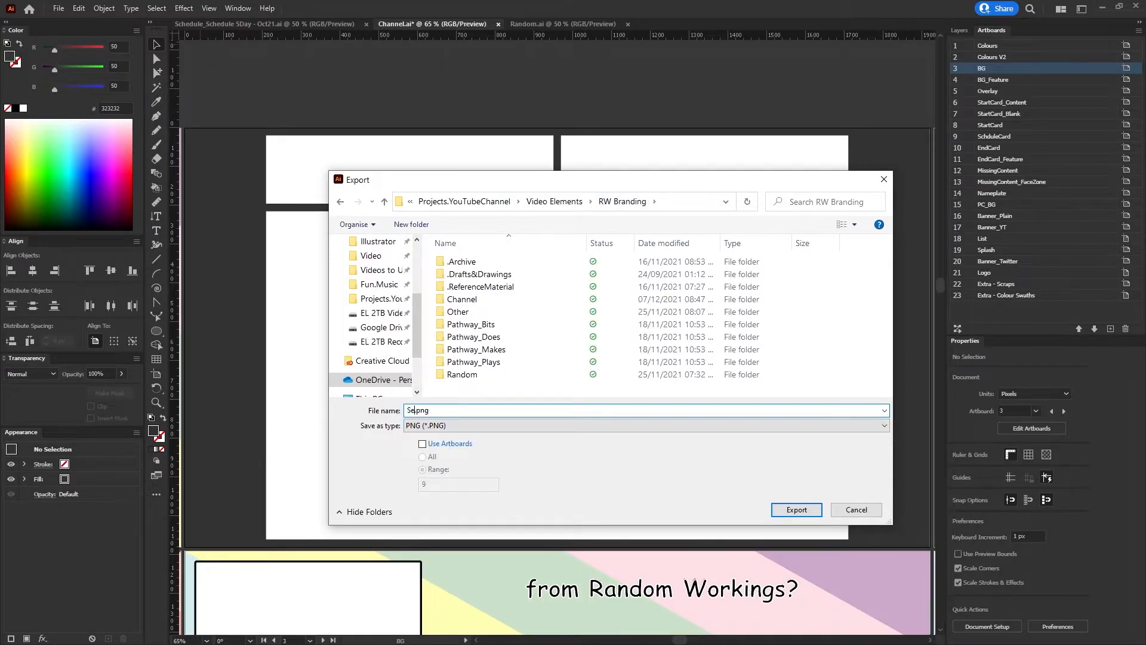
type("heduleBG")
key("Return")
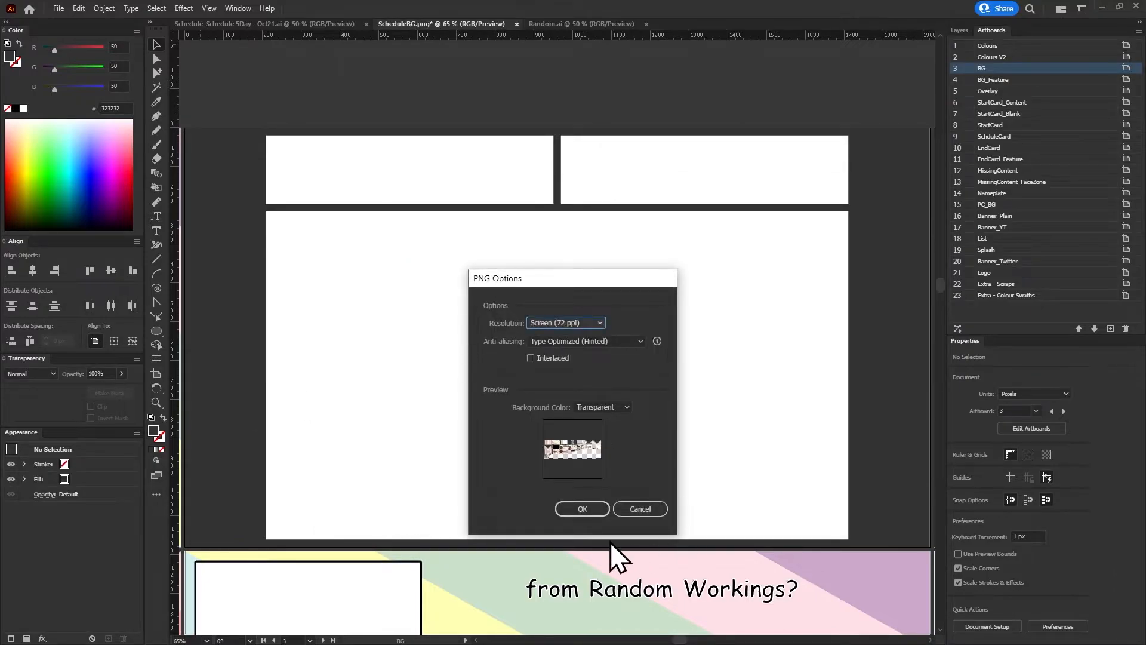
left_click(641, 509)
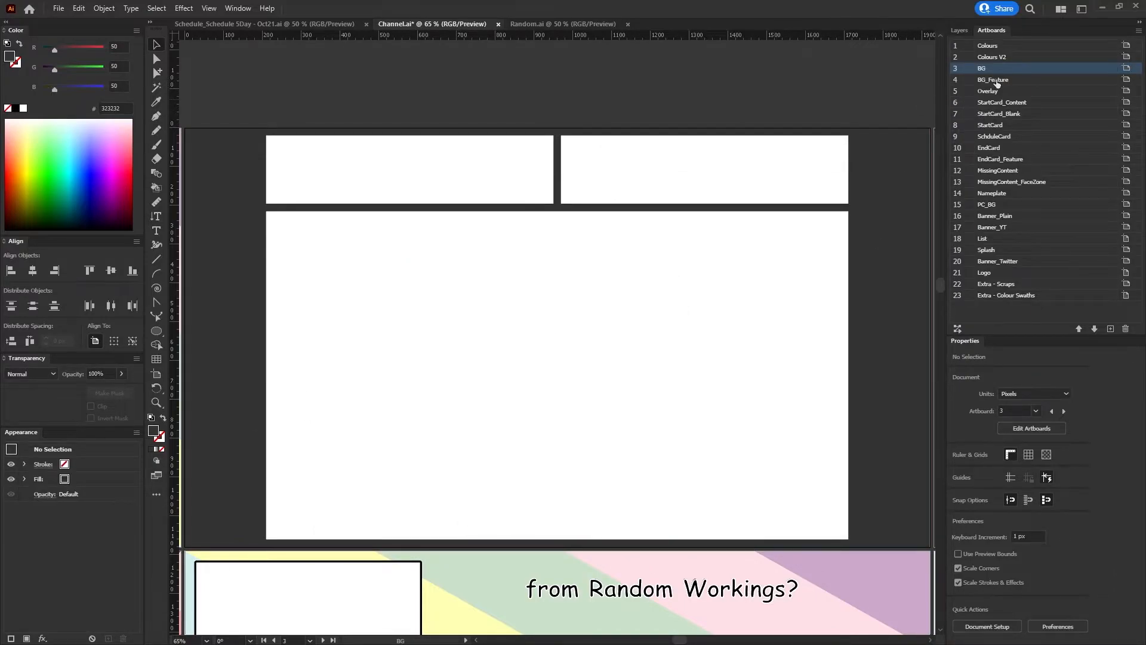
Start a PNG export with Use Artboards enabled and the range limited to artboard 3
left_click(59, 8)
mouse_move(91, 240)
left_click(275, 256)
left_click(422, 444)
double_click(440, 482)
type("3")
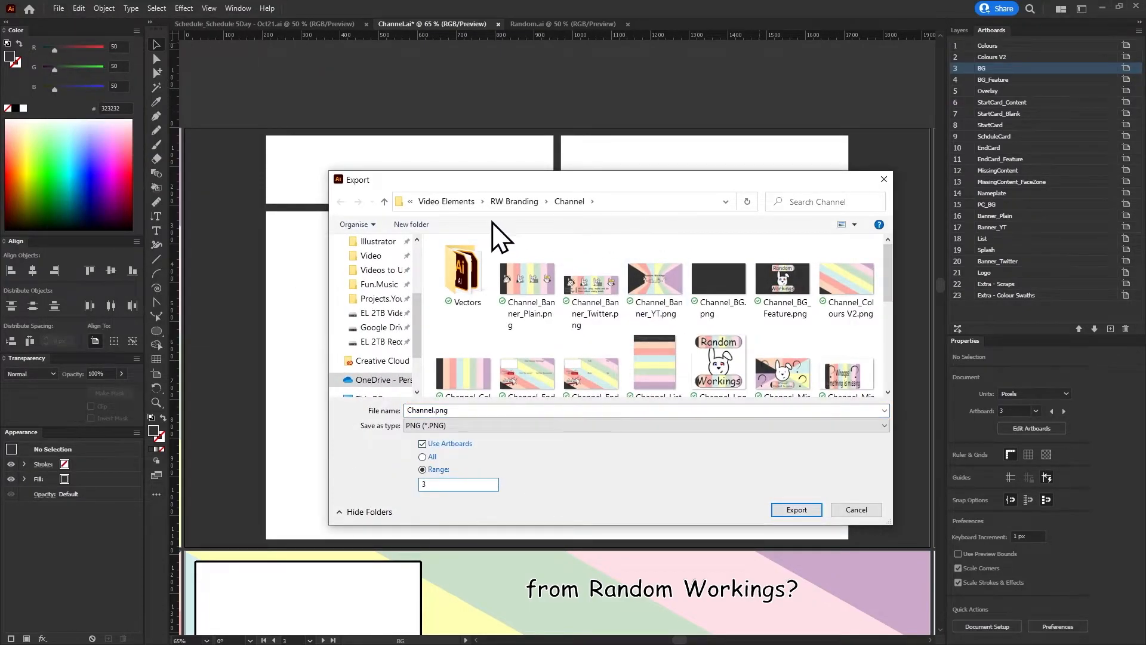
Export the artboard into the RW Branding folder as SchedulePlain at Screen (72 ppi) resolution with a transparent background
left_click(513, 201)
double_click(434, 410)
left_click_drag(434, 412, 328, 419)
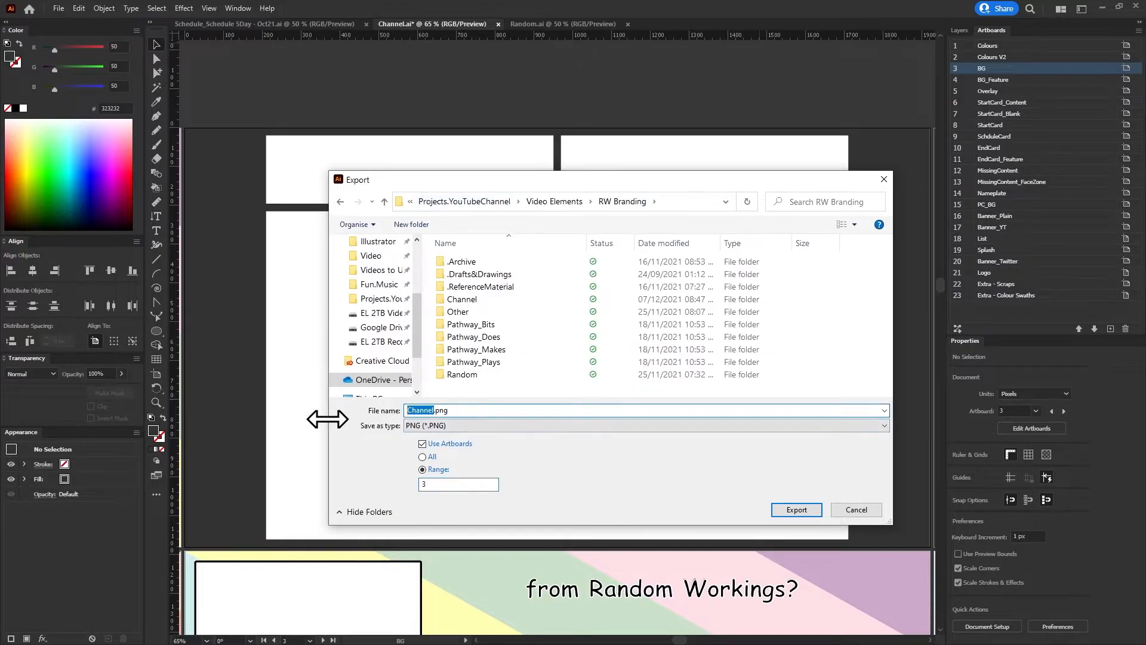
type("SchedulePlain")
key("Return")
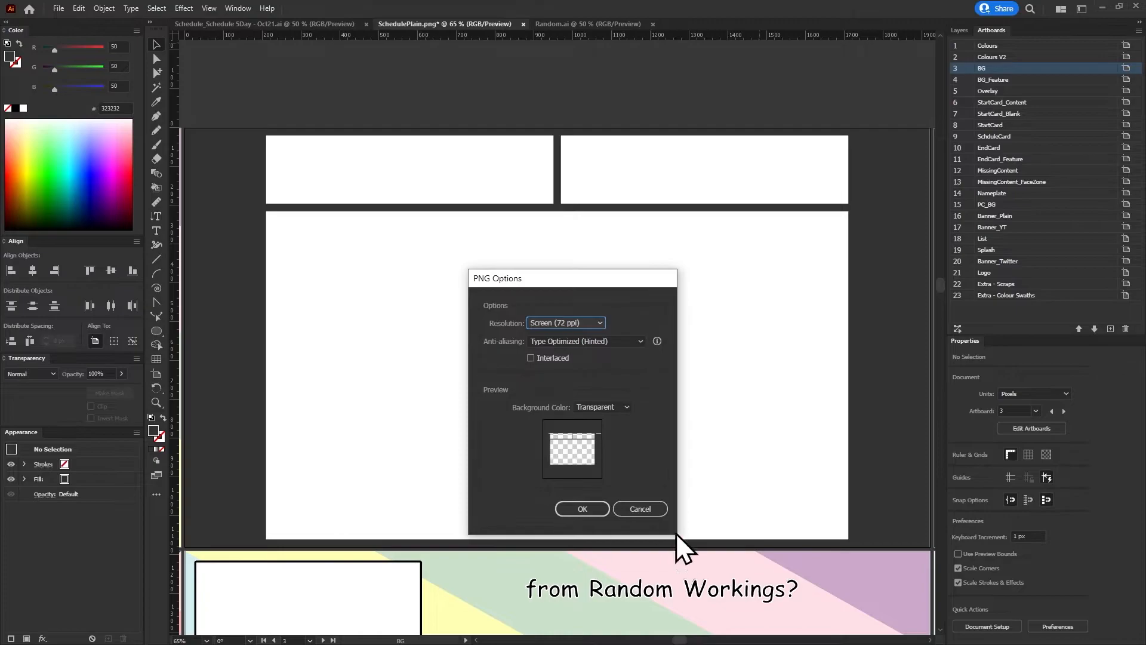
left_click(587, 507)
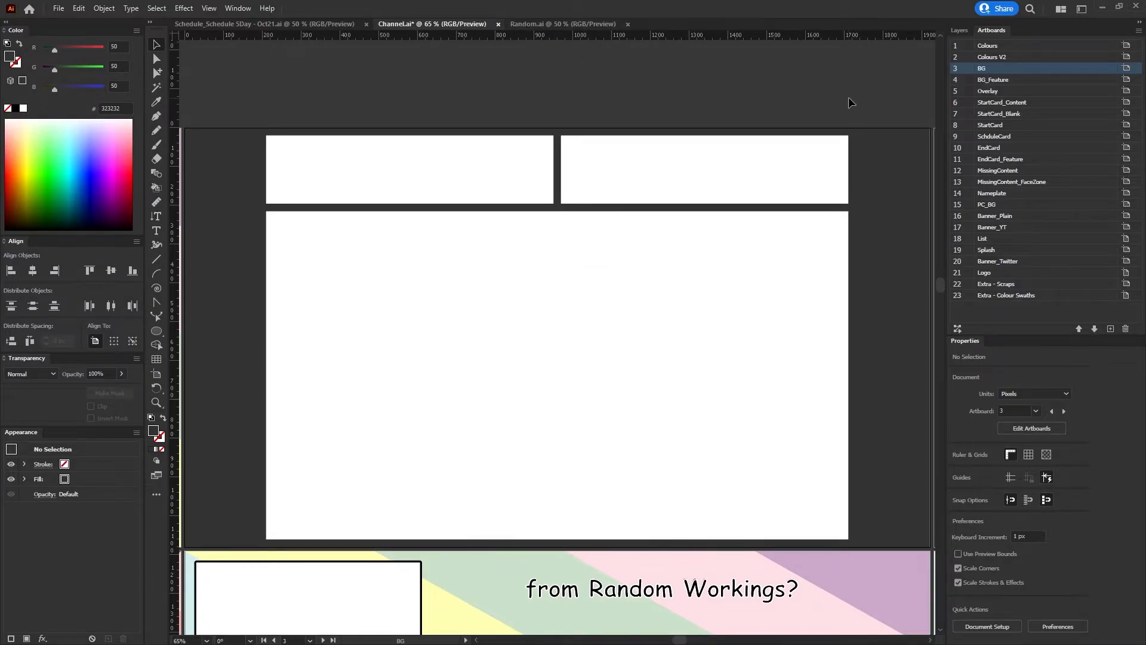
Release the opacity mask from the BG layer's rectangle and delete the black rectangle group from that layer
key("ctrl+s")
left_click(960, 31)
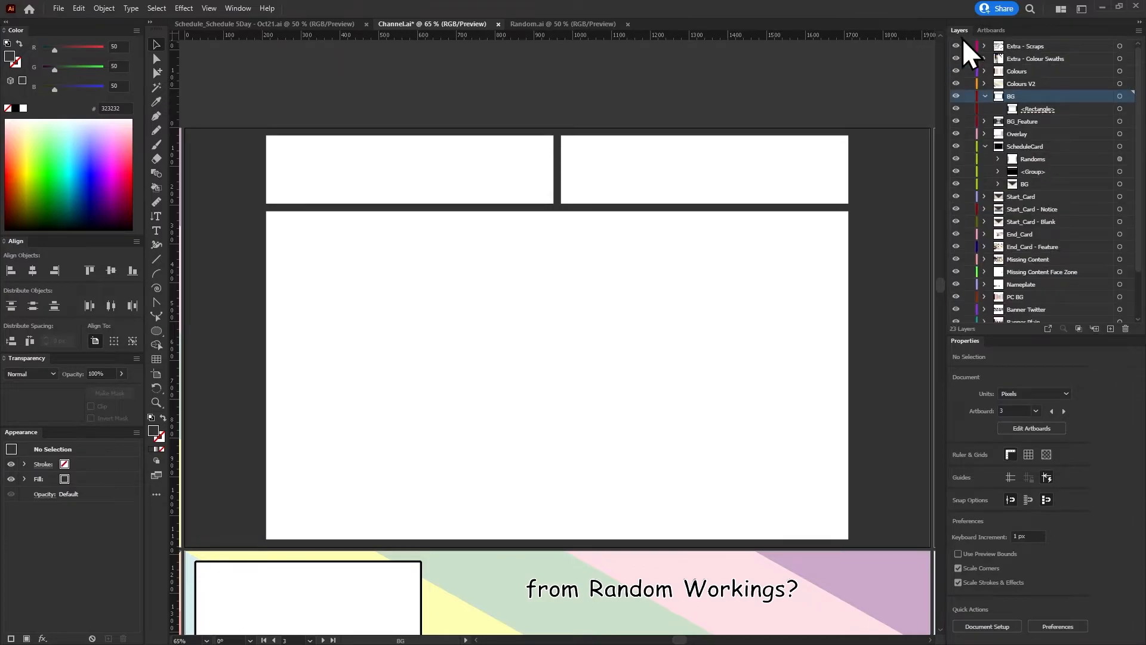
left_click(1040, 109)
left_click(1121, 109)
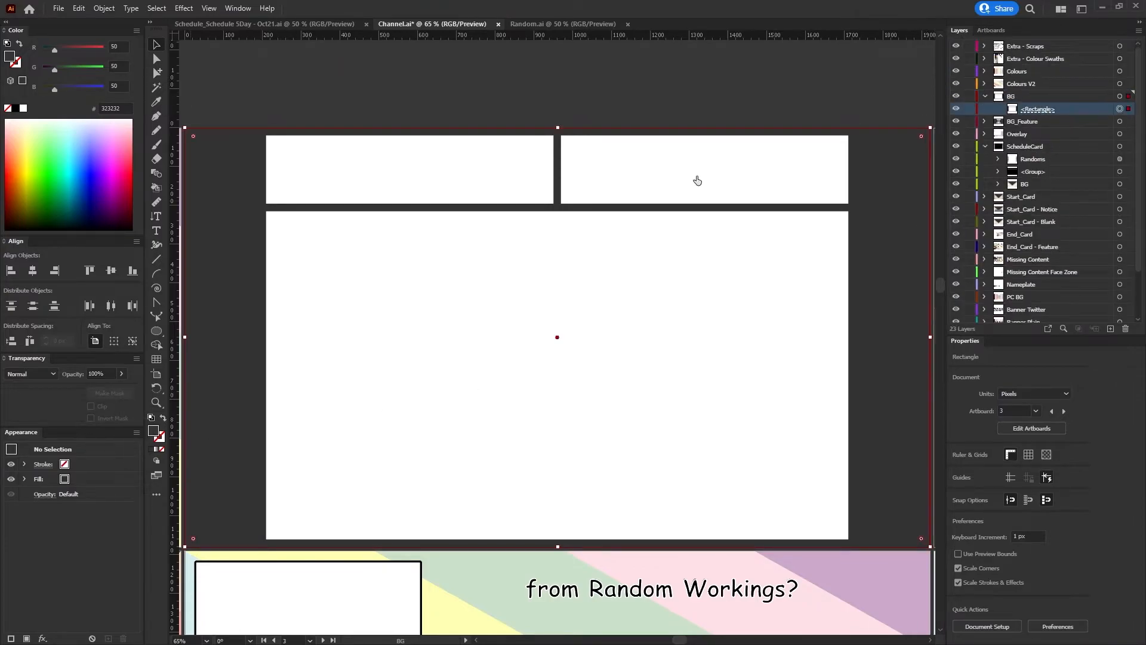
left_click(105, 396)
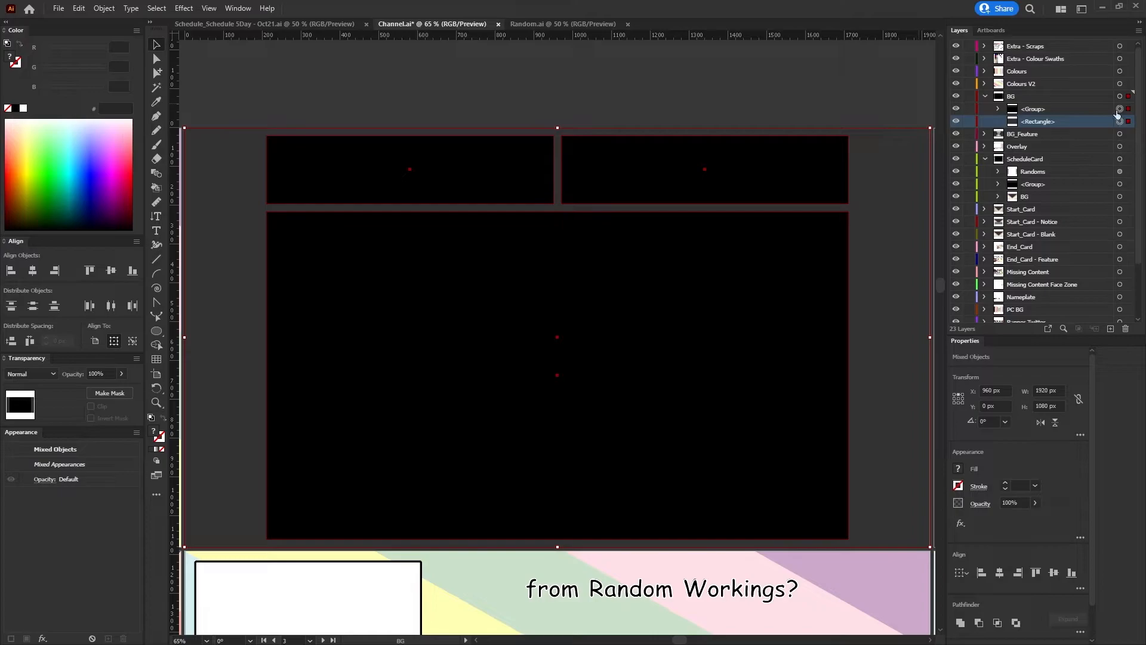
left_click(1086, 112)
key("Delete")
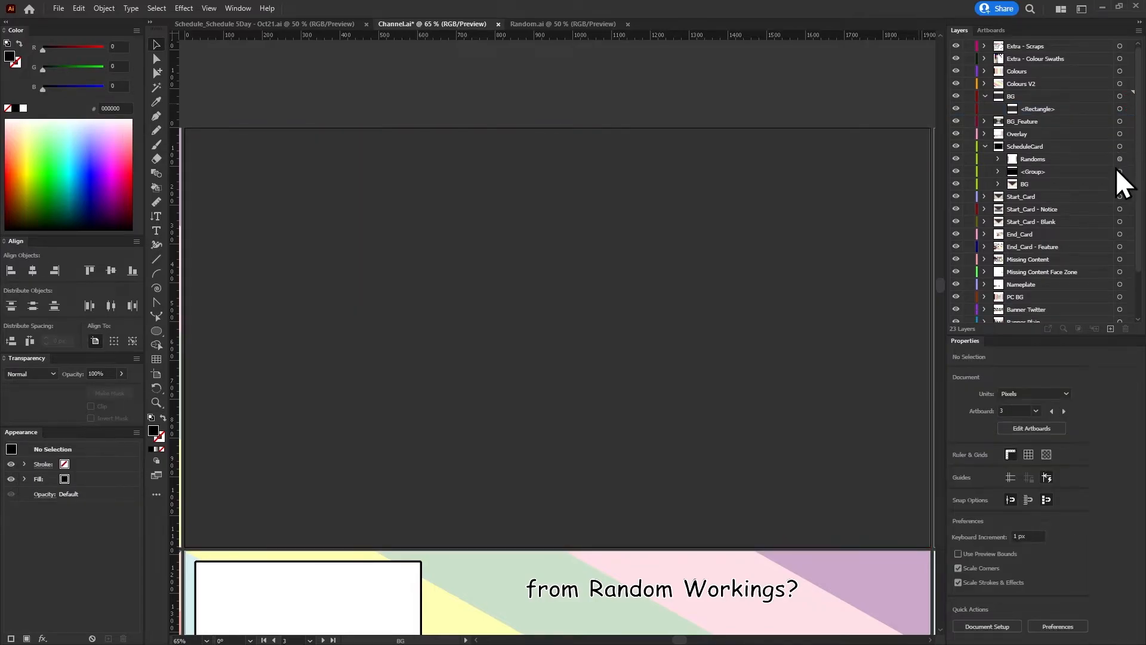
Use the ScheduleCard layer's black group as an opacity mask on its BG group, with Clip turned off
left_click(1087, 173)
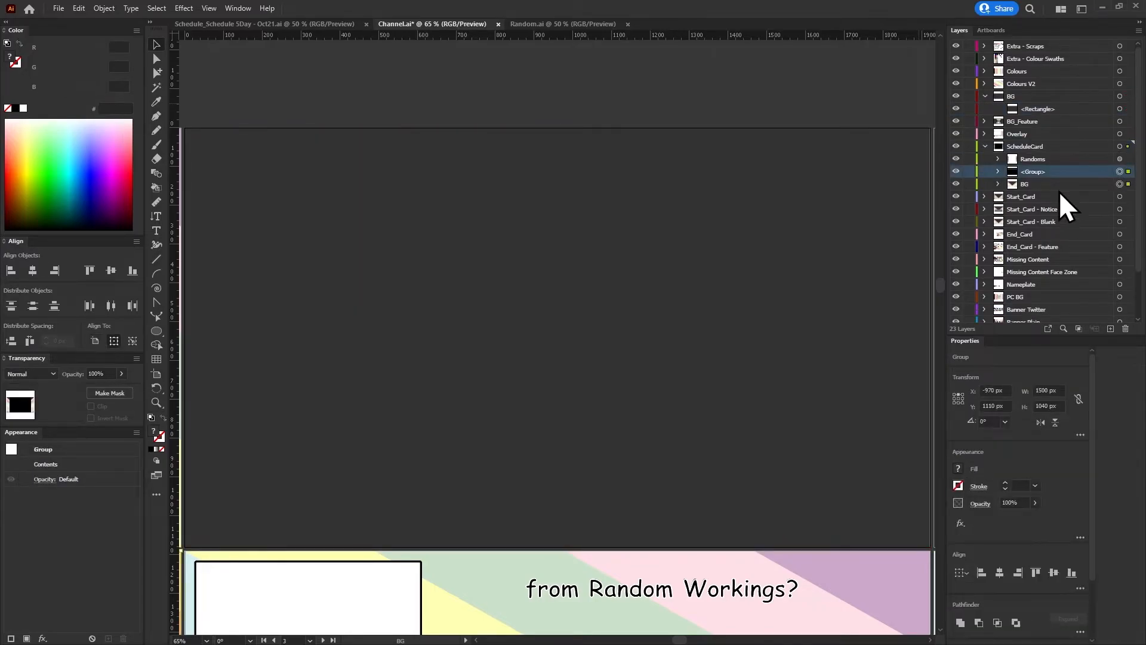
left_click(1060, 185, "shift")
left_click(109, 393)
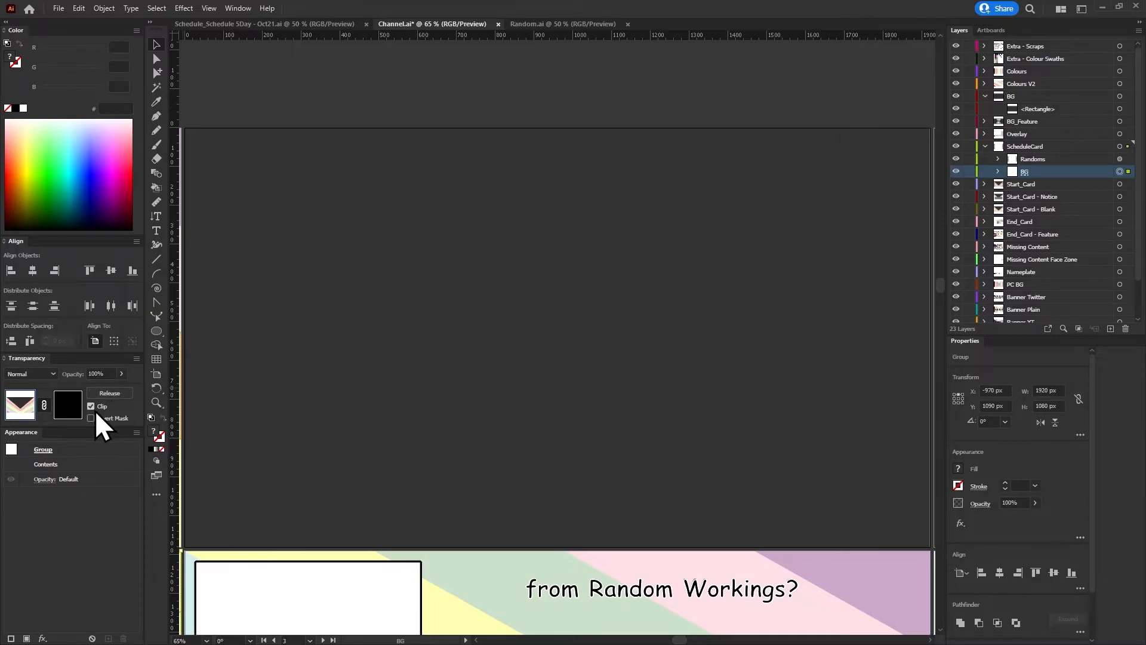
left_click(391, 245)
scroll(721, 355, "down", 6)
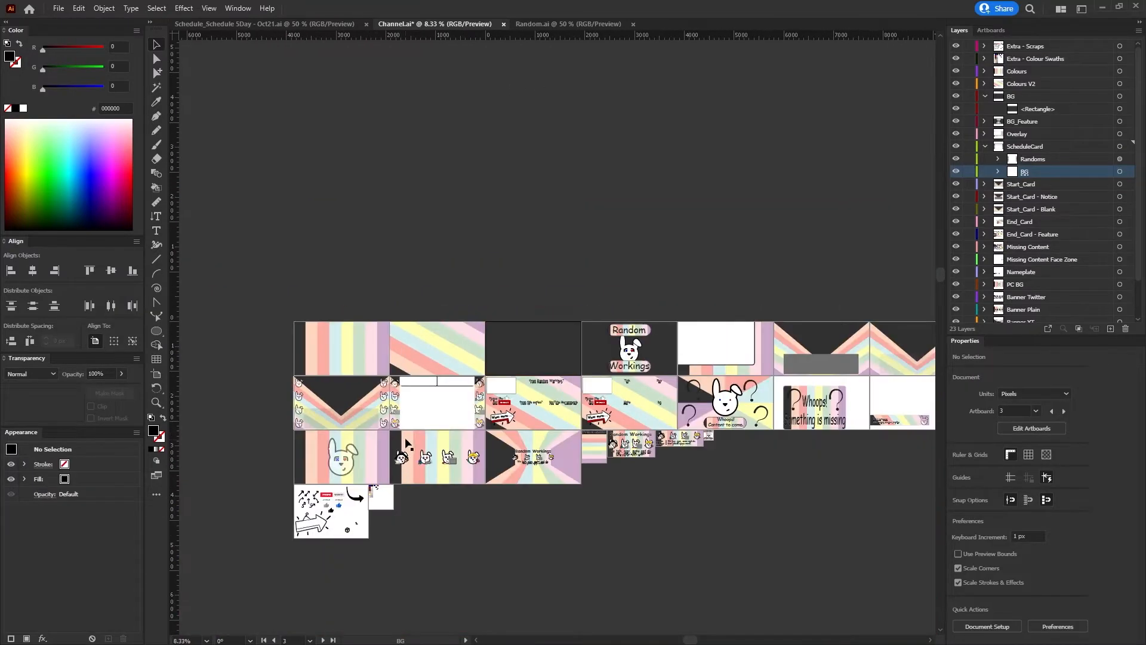
scroll(398, 430, "up", 3)
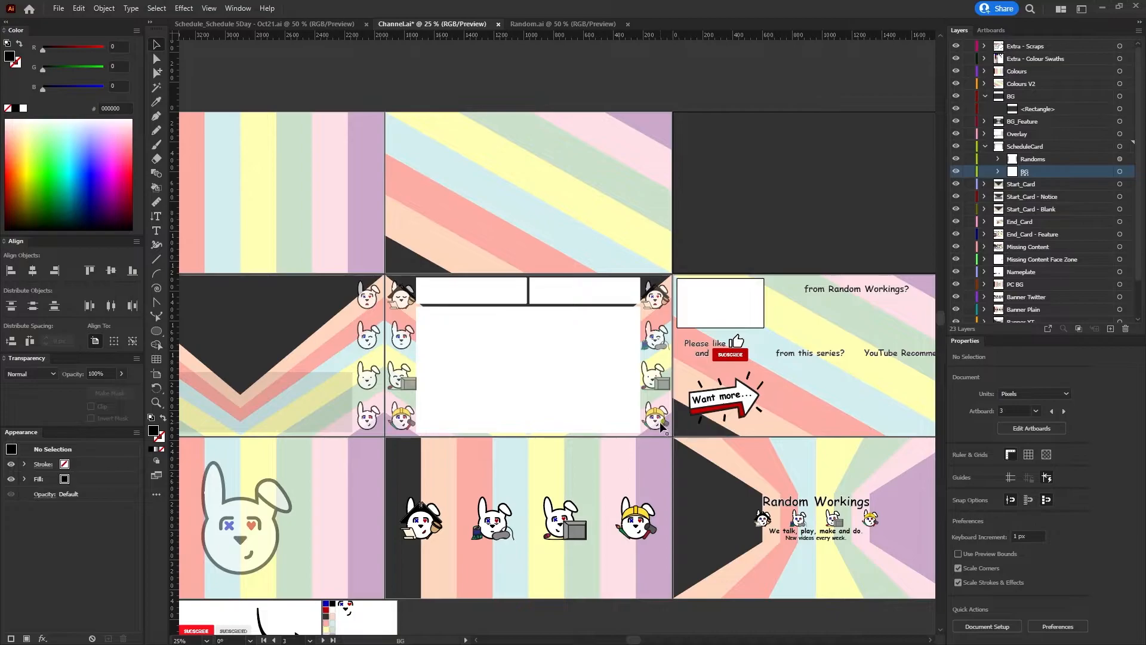
Check the ScheduleCard cutout by toggling the transparency grid on and off
left_click(1043, 453)
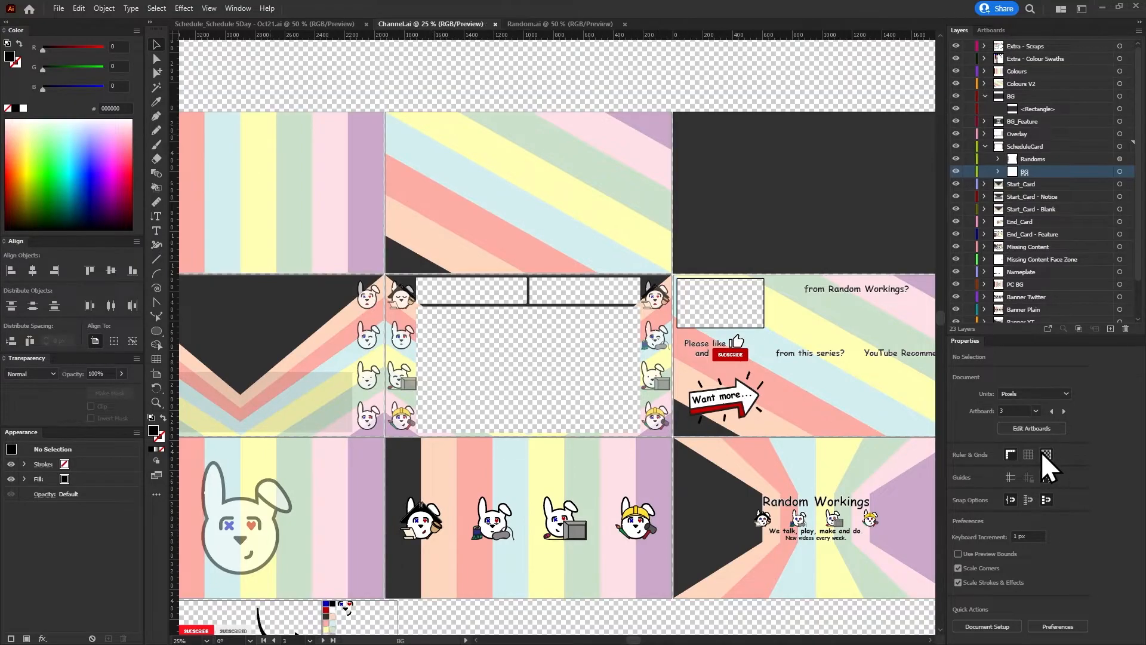
left_click(1042, 458)
left_click(1043, 458)
left_click(1043, 457)
left_click(1041, 457)
left_click(1052, 458)
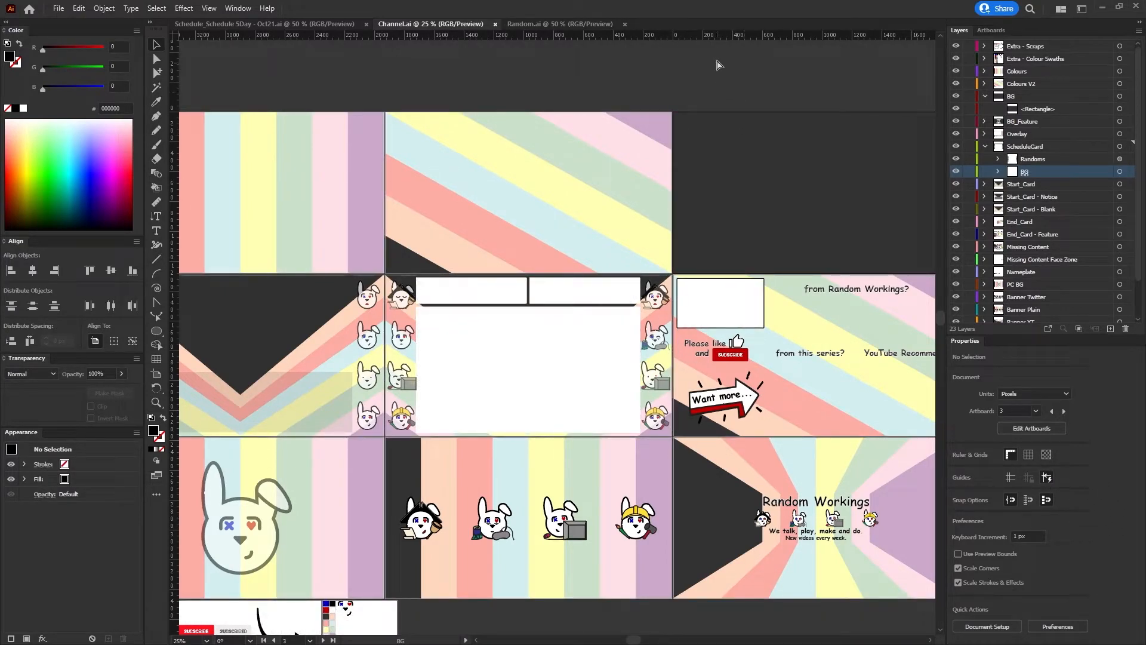
Switch to Premiere Pro and import SchedulePlain_BG.png into the RW-B-S3 WeeklySchedule project
left_click(1103, 8)
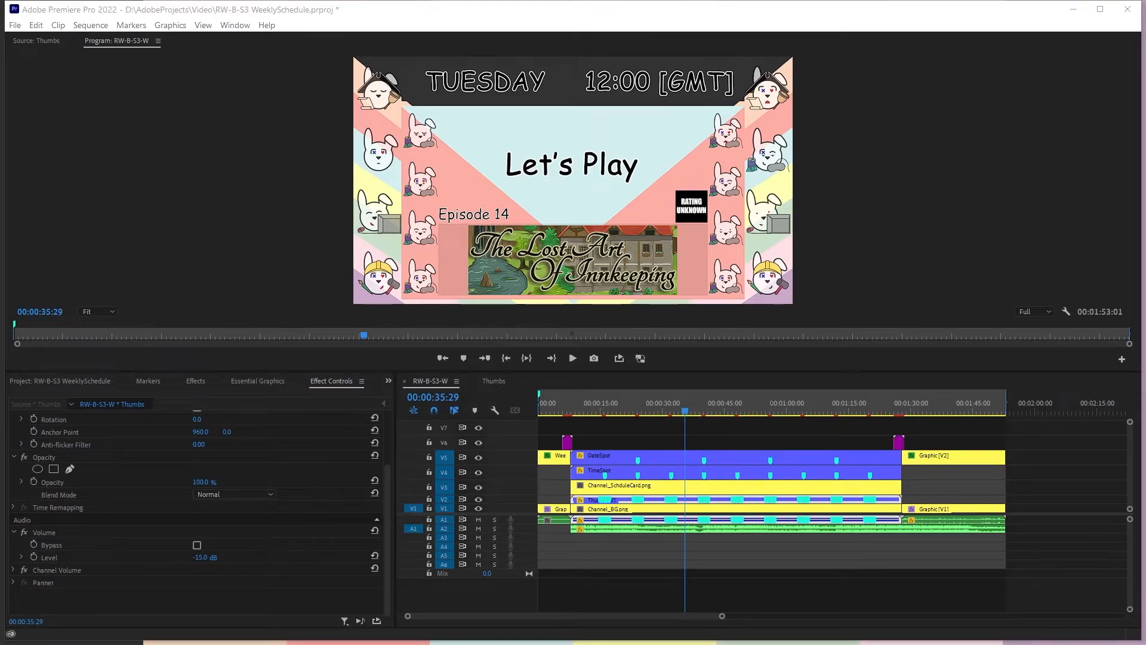
left_click_drag(1145, 589, 46, 380)
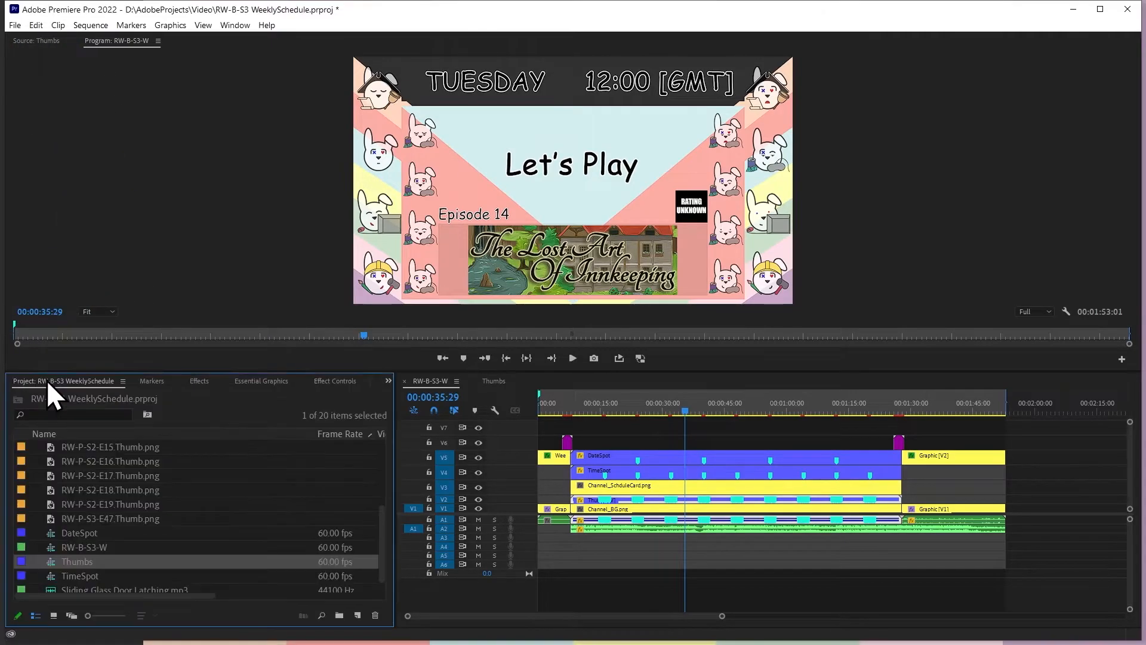
left_click_drag(1145, 588, 163, 510)
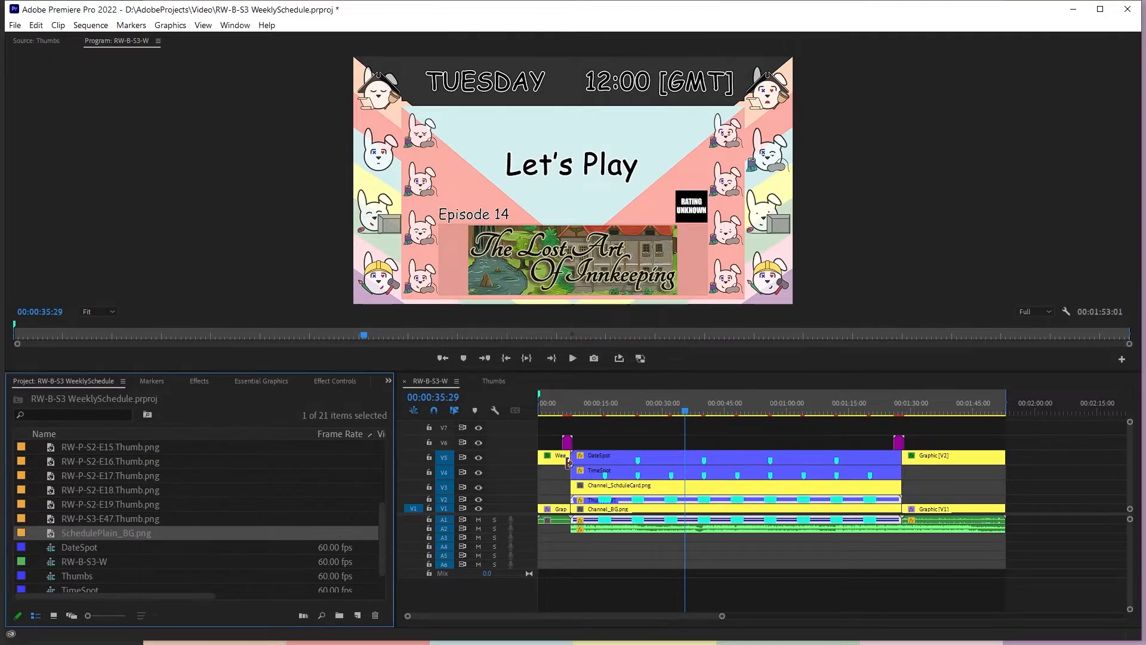
Replace the Channel_SchduleCard.png clip on track V3 with SchedulePlain_BG.png over the same duration
left_click(627, 496)
scroll(98, 545, "down", 2)
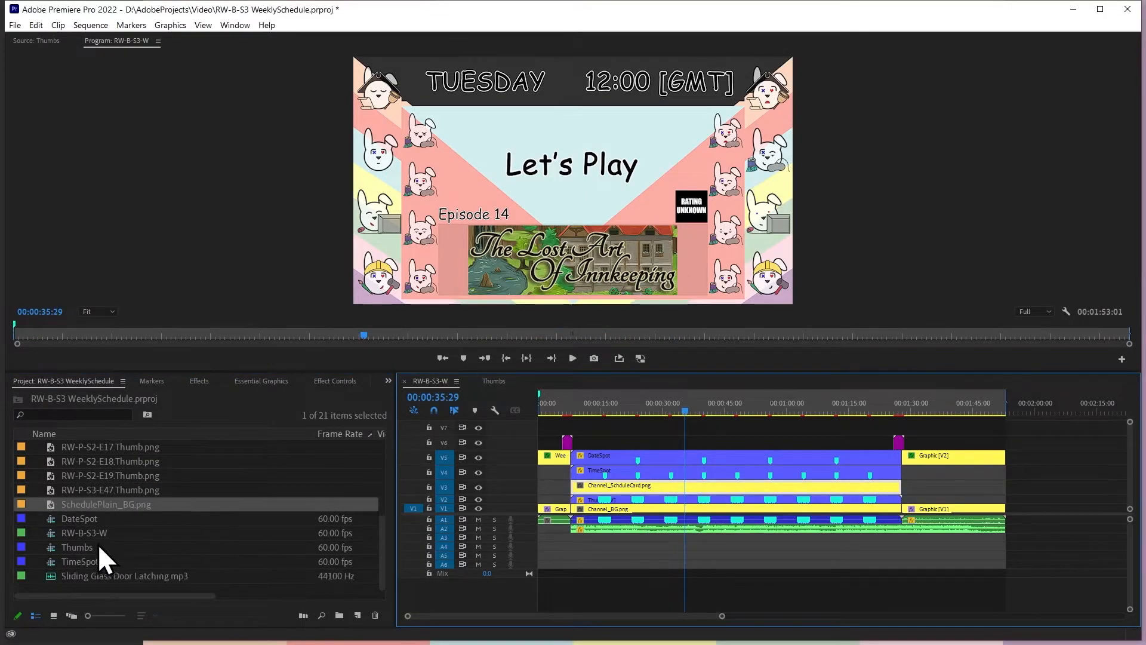
left_click_drag(108, 507, 618, 490)
Scrub and play through the schedule section of RW-B-S3-W to review the cards against the plain background
left_click_drag(568, 405, 855, 456)
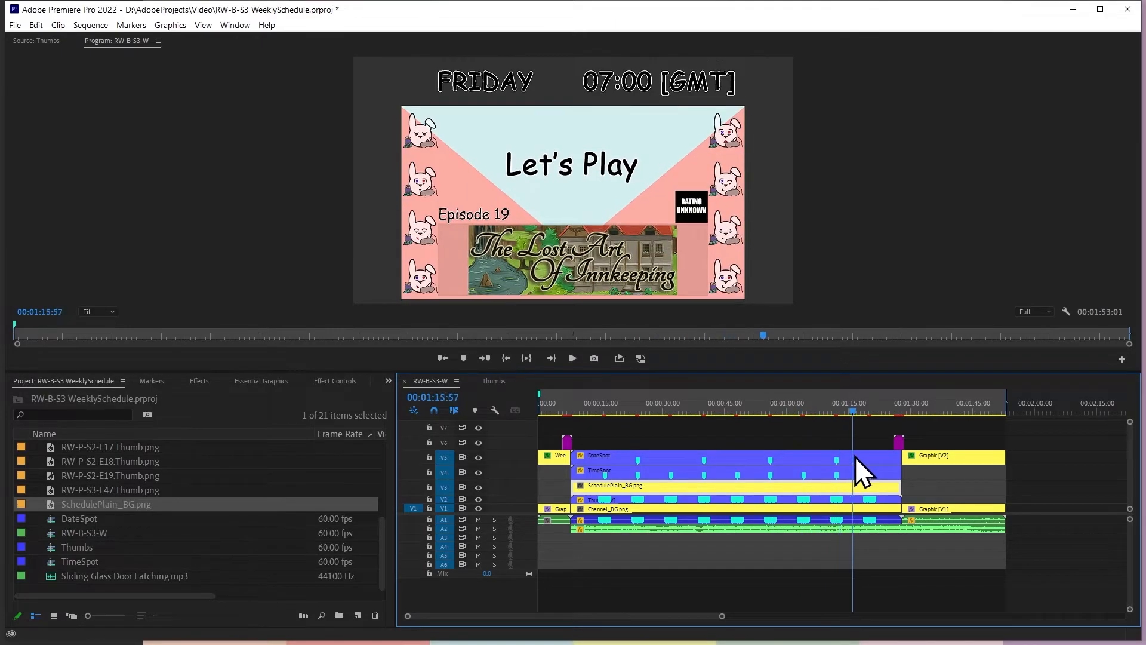
left_click(571, 408)
left_click_drag(572, 406, 827, 421)
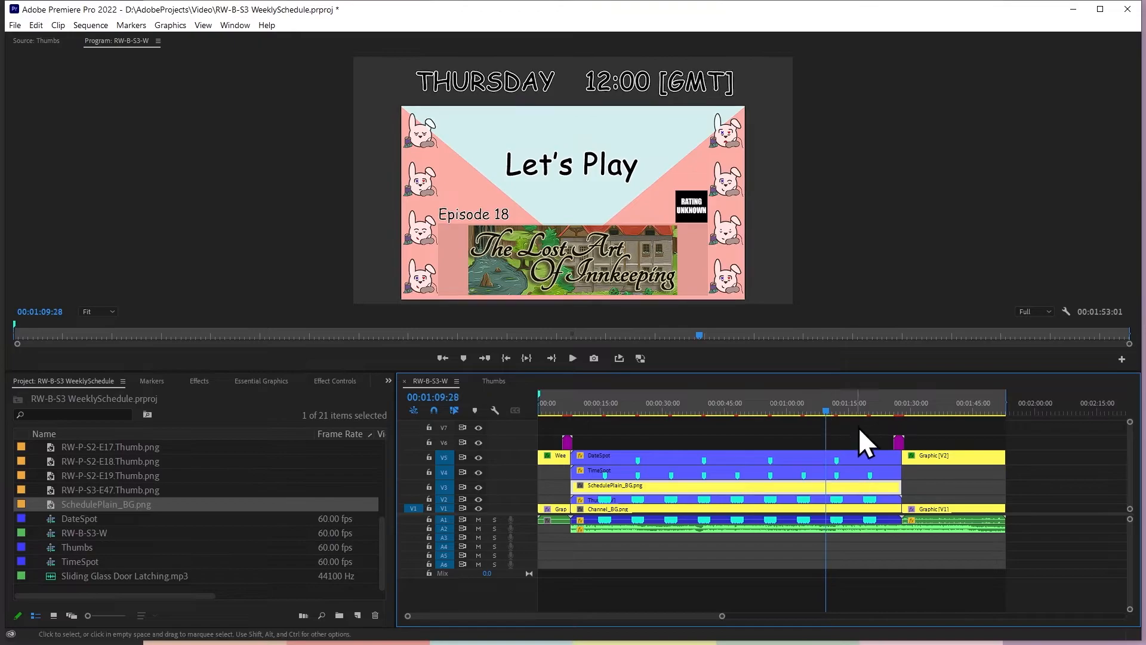
key("space")
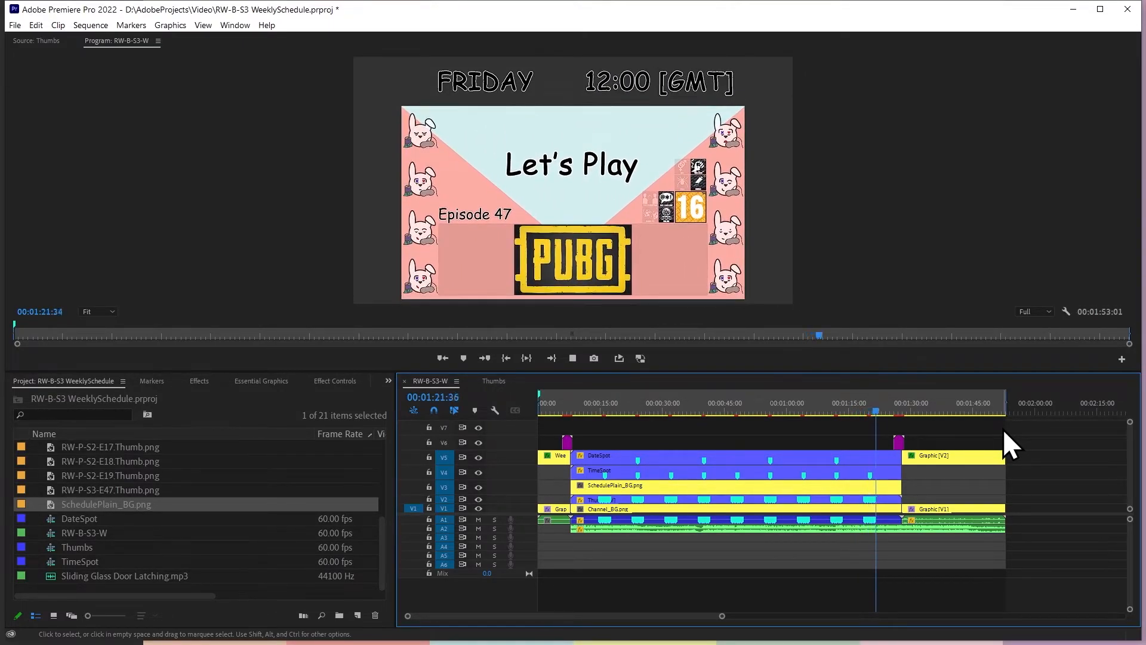
key("space")
key("space")
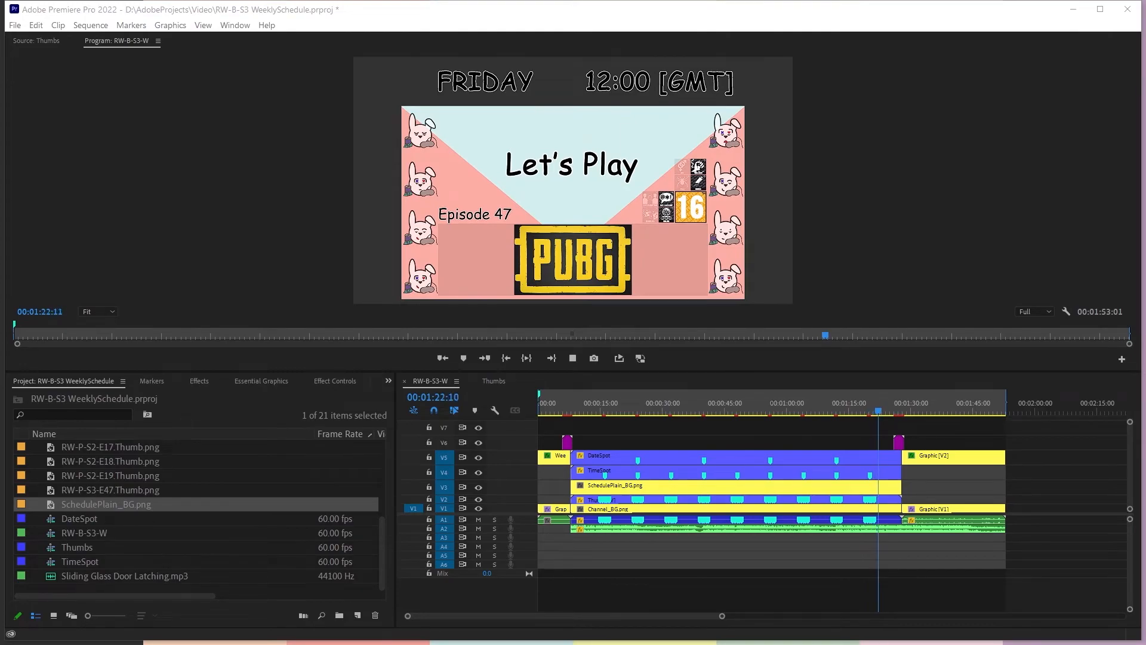
Import 2021-12 wc-06.png and place it on track V3 from the end of SchedulePlain_BG.png to the sequence's end
left_click_drag(191, 584, 113, 543)
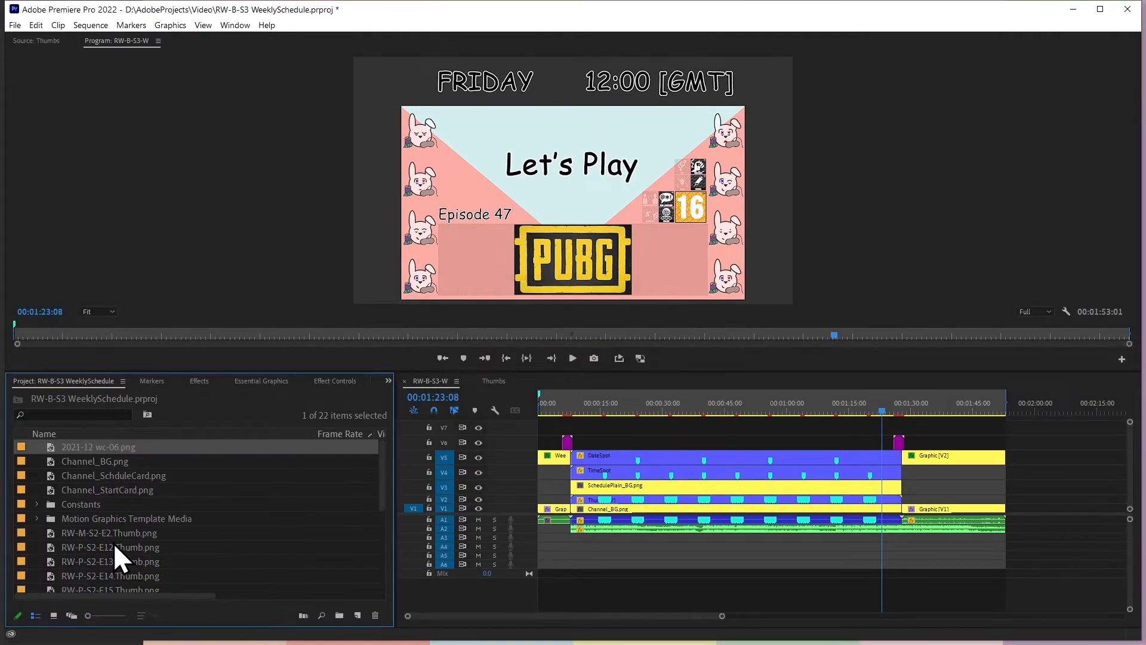
left_click_drag(114, 451, 1009, 491)
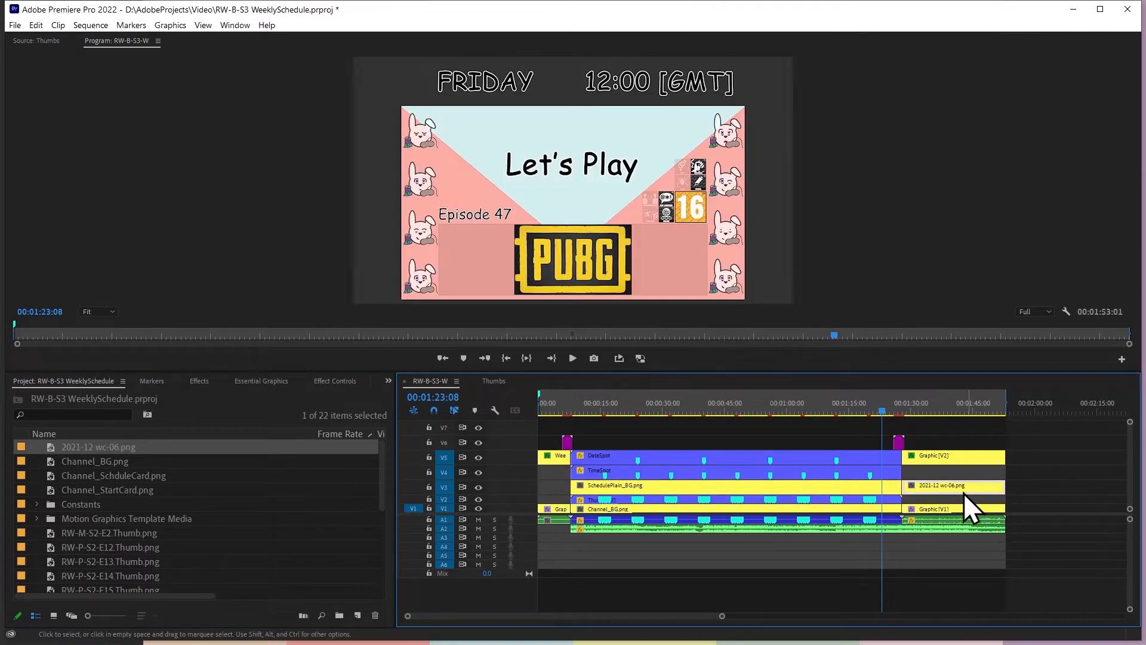
Play through the closing transition up to the end card to check where the schedule image sits
key("space")
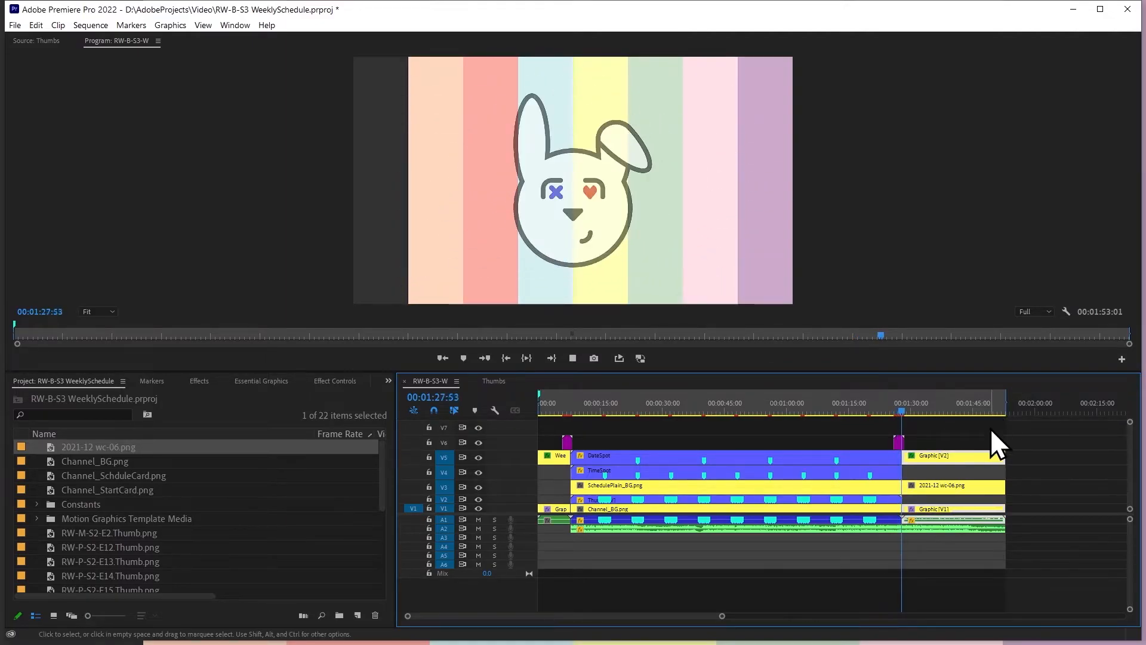
key("space")
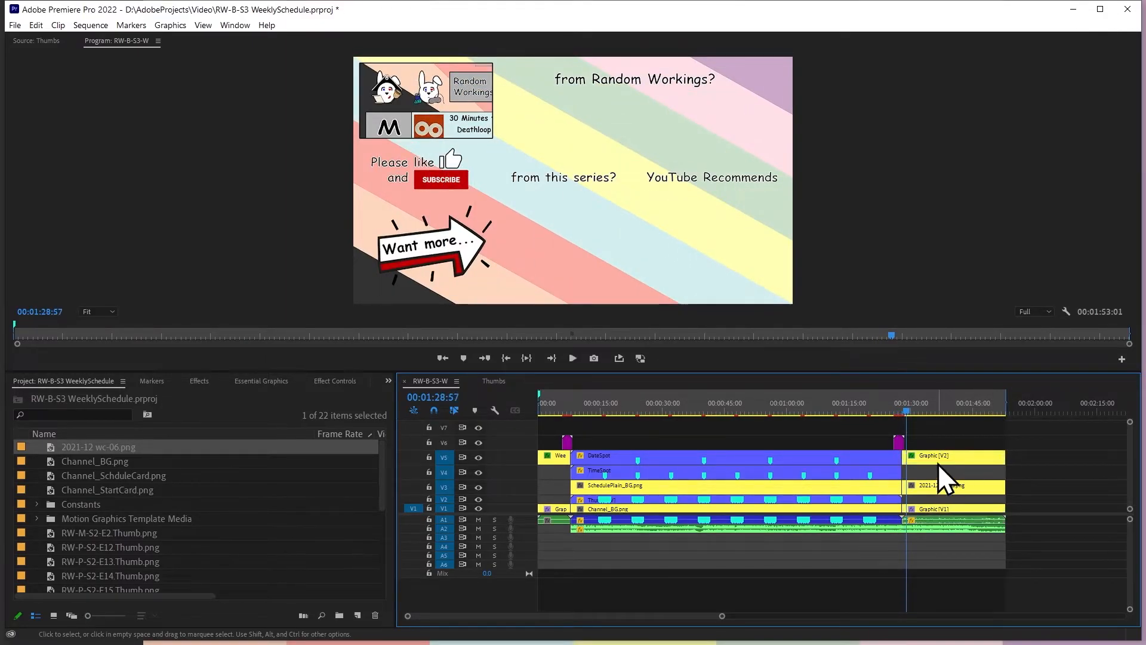
Set the closing background graphic's motion position to 30, 30 and its scale to 30
left_click(315, 385)
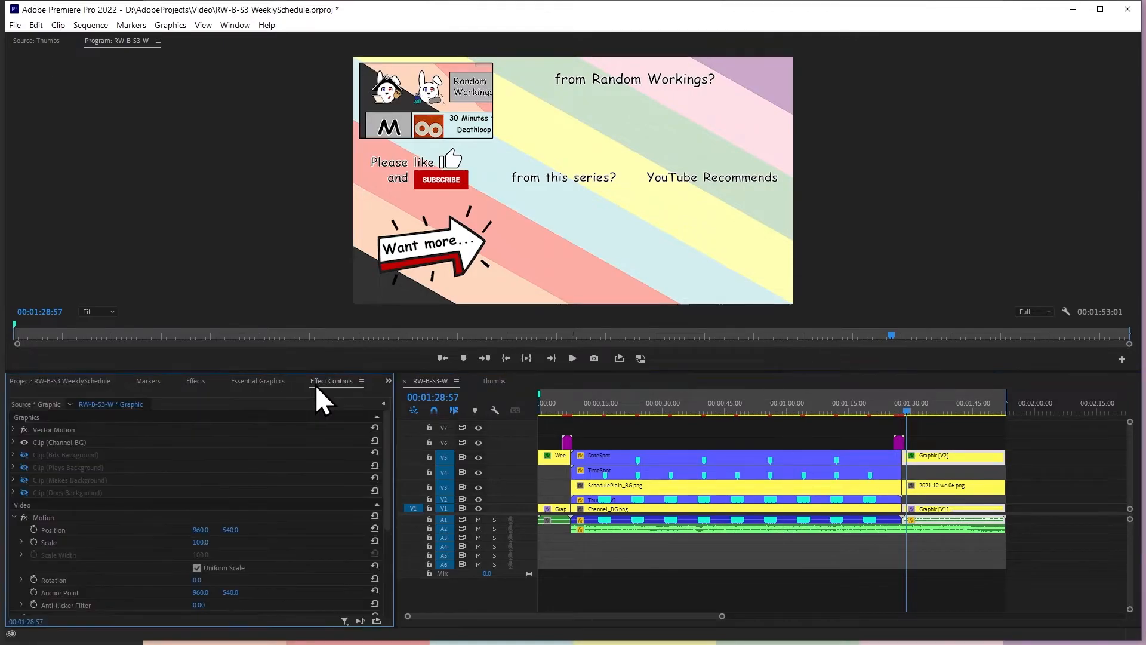
left_click(260, 381)
left_click(304, 381)
left_click(198, 530)
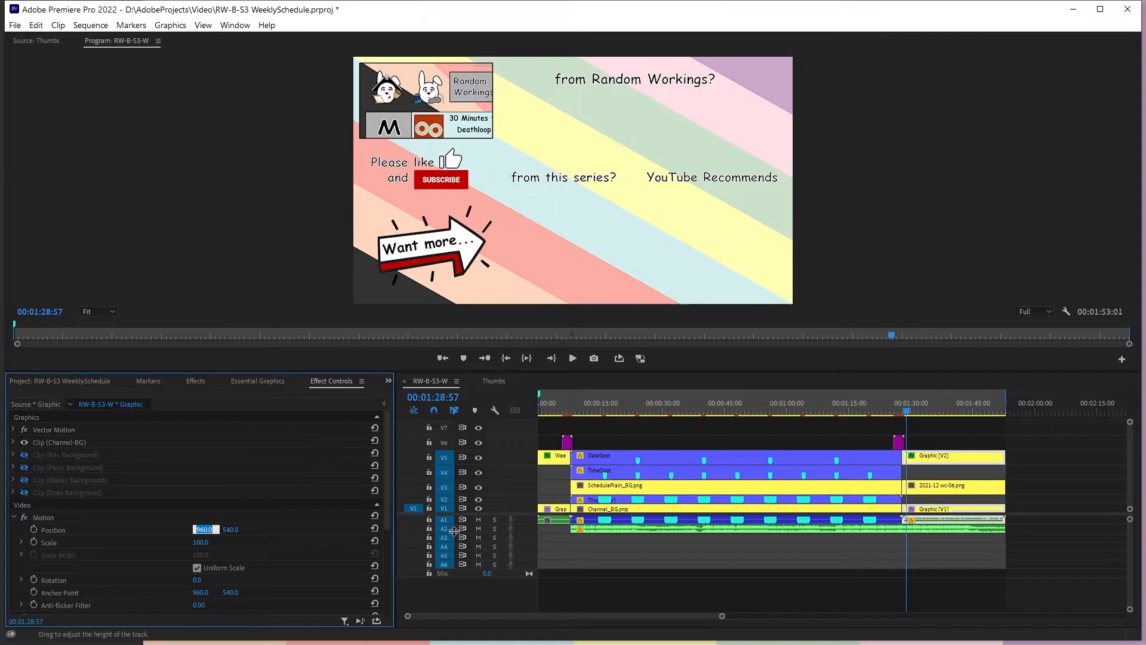
type("30")
key("Tab")
type("30")
key("Tab")
type("3")
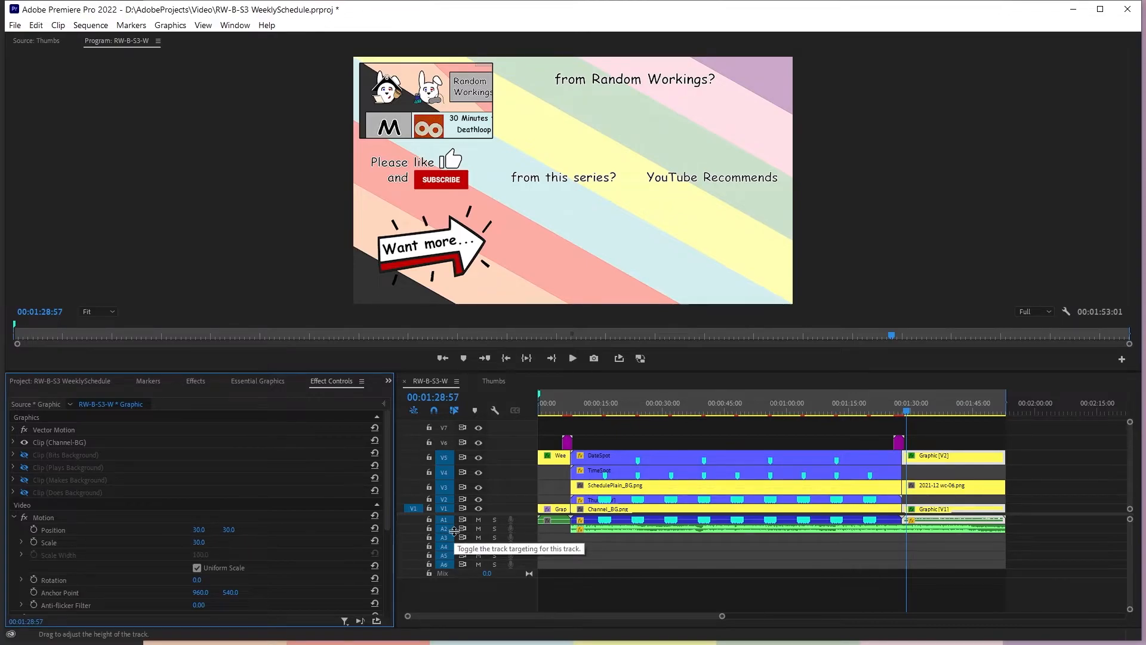
Set the 2021-12 wc-06.png clip's position to 30, 30, scale to 30 and anchor point to 0, 0
left_click(991, 489)
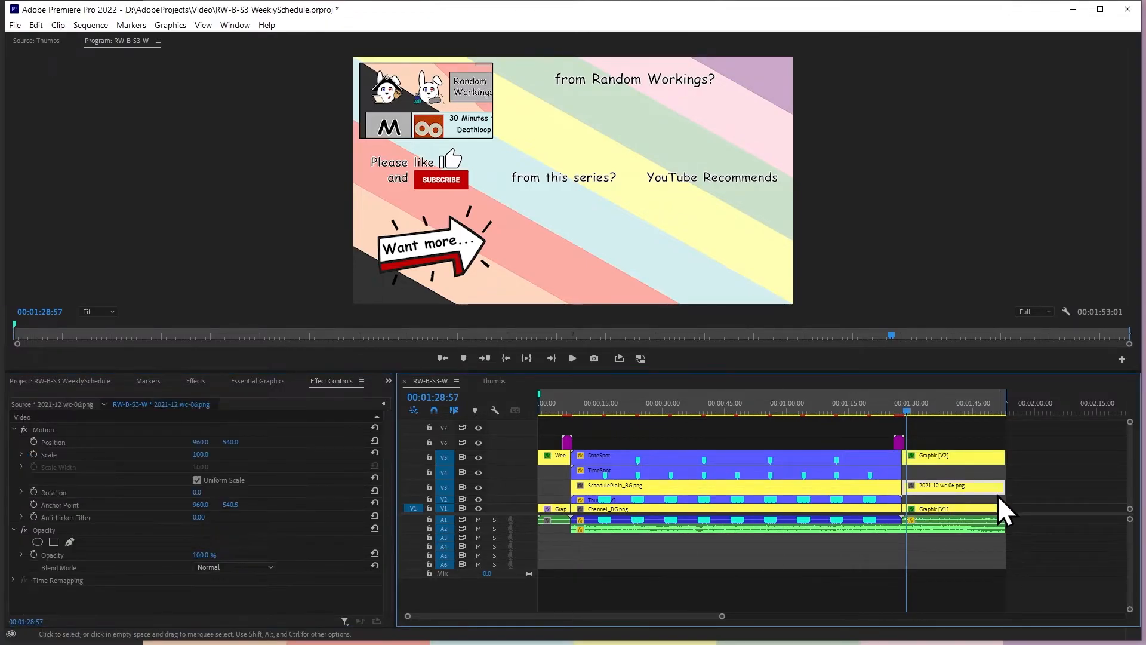
left_click(200, 442)
type("30")
key("Tab")
type("30")
key("Tab")
type("30")
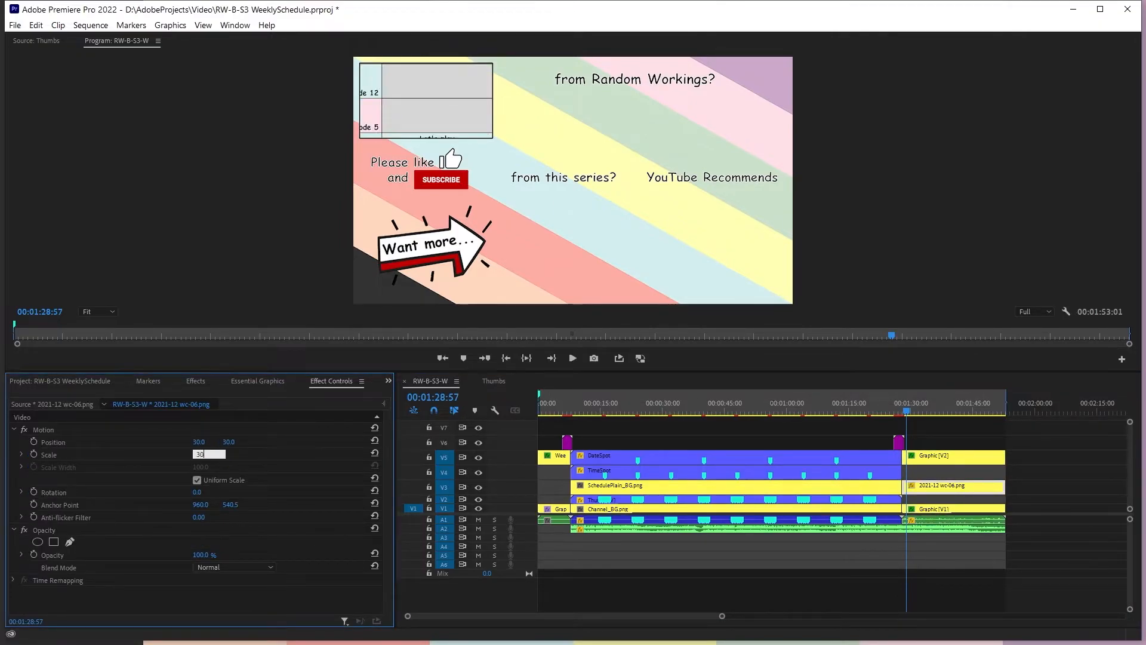
key("Tab")
key("Tab")
type("0")
key("Tab")
type("0")
key("Return")
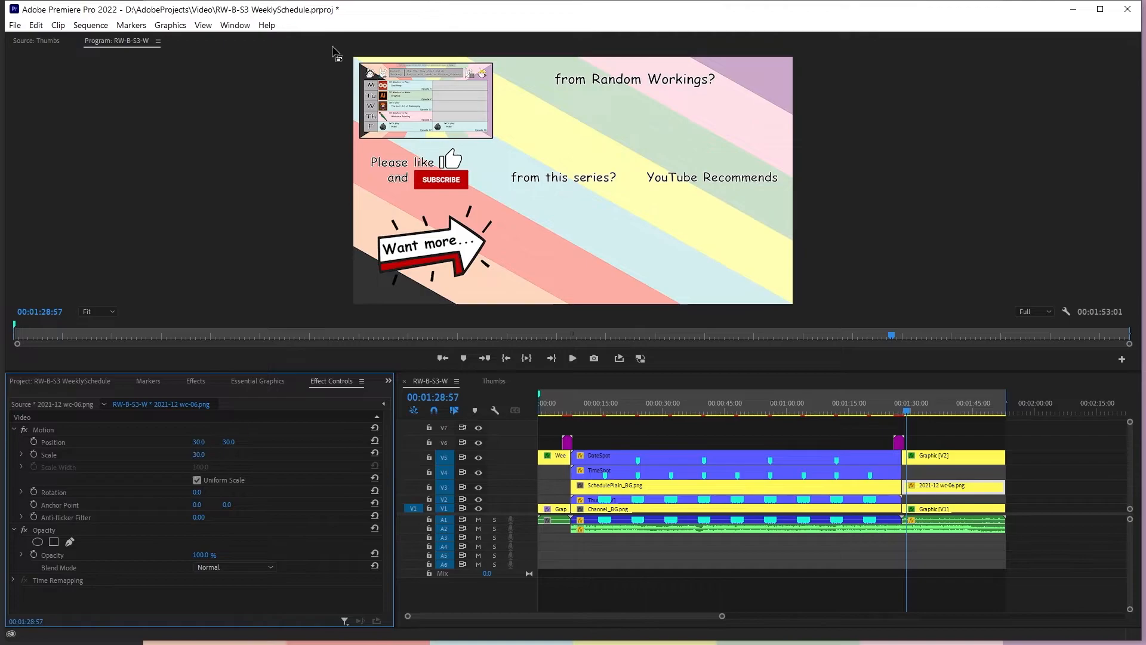
Show Bits Background and hide Channel-BG in the closing background graphic on track V1
left_click(1064, 450)
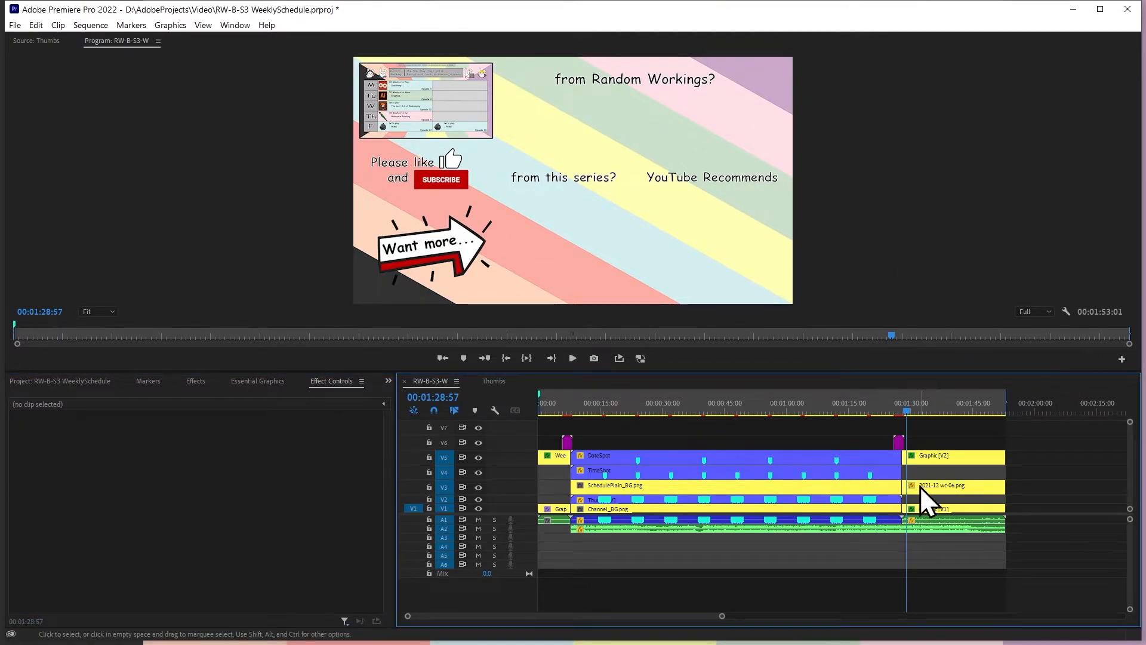
left_click(928, 458)
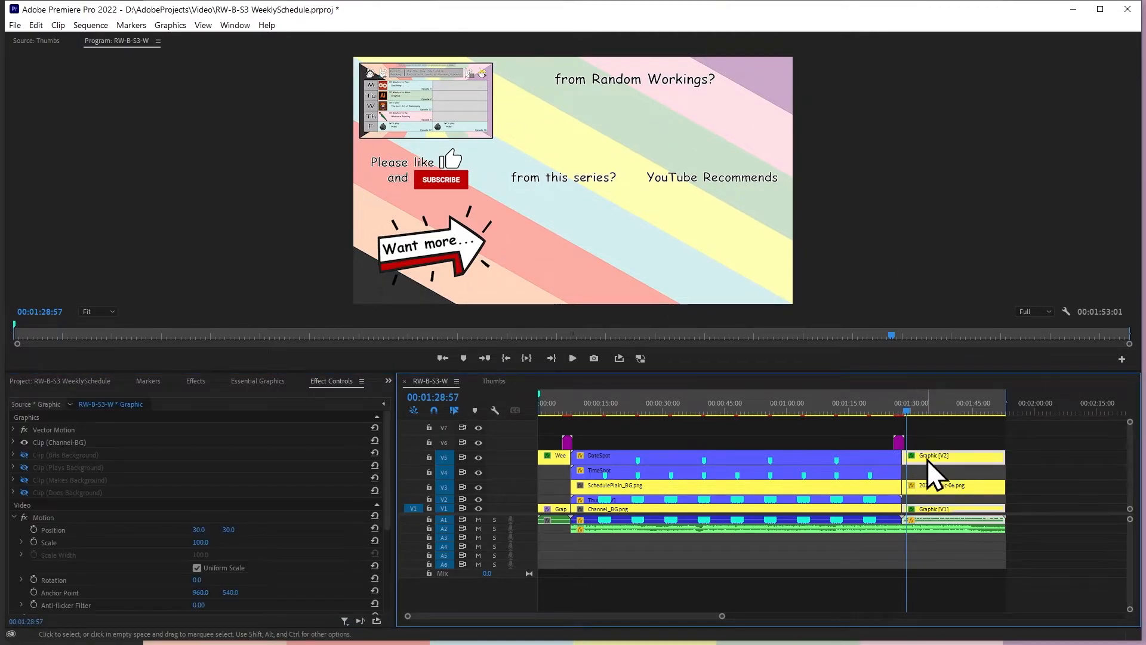
left_click(23, 455)
left_click(22, 443)
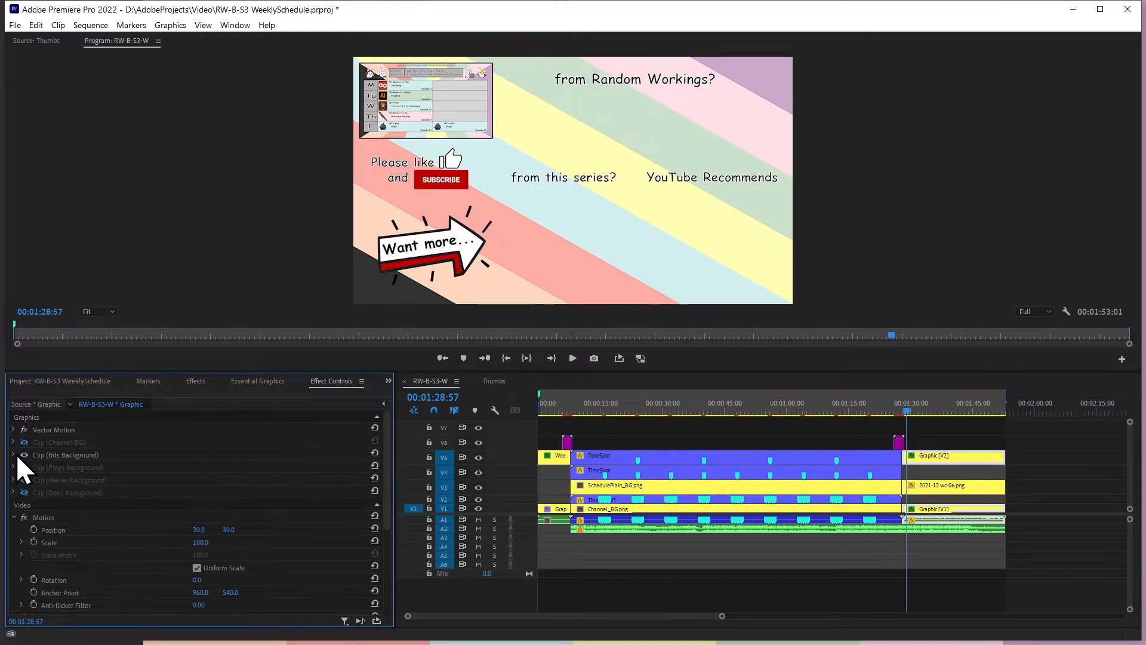
Turn off linked selection in the timeline so the closing graphics can be selected individually for layer editing
left_click(955, 434)
left_click(902, 411)
left_click_drag(901, 409, 910, 410)
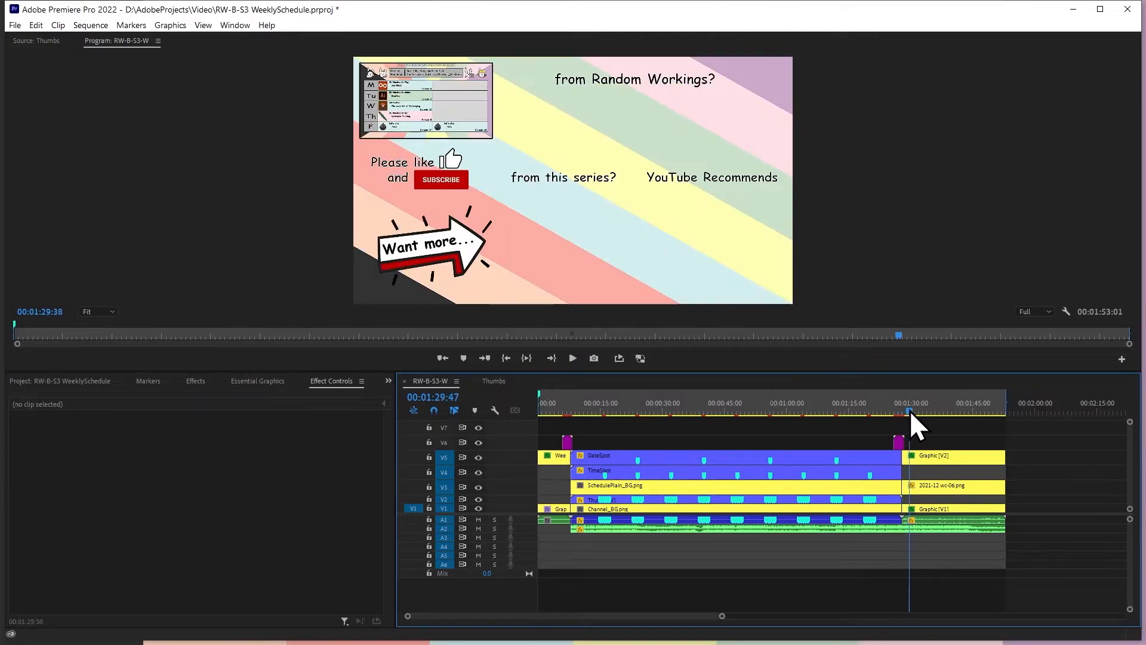
left_click(934, 455)
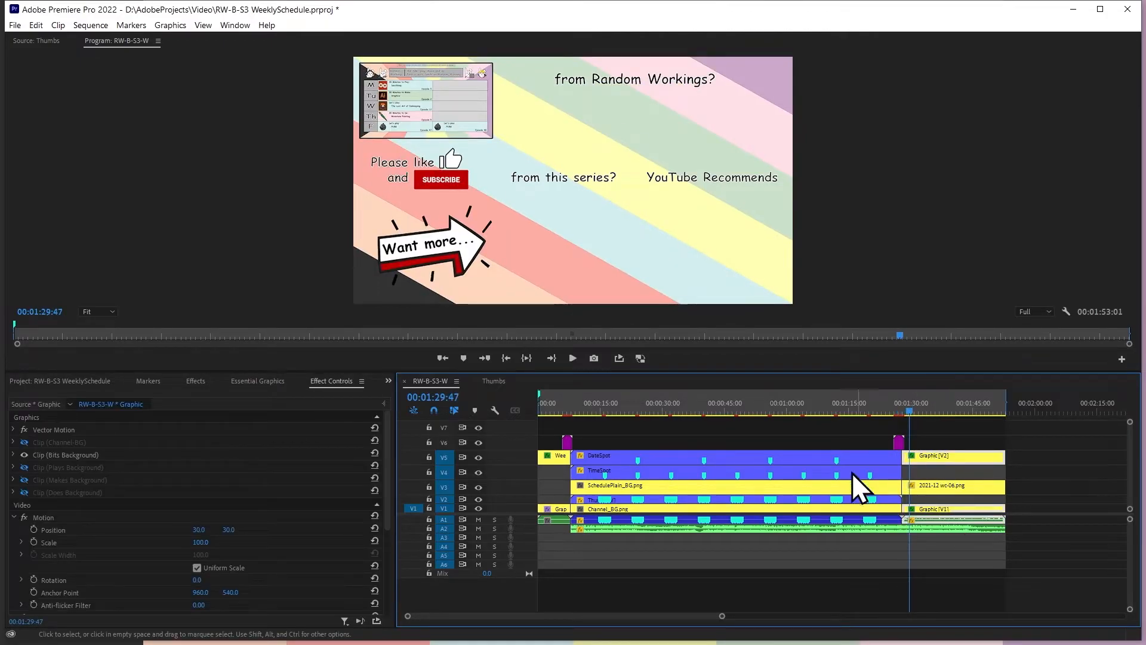
left_click(955, 508)
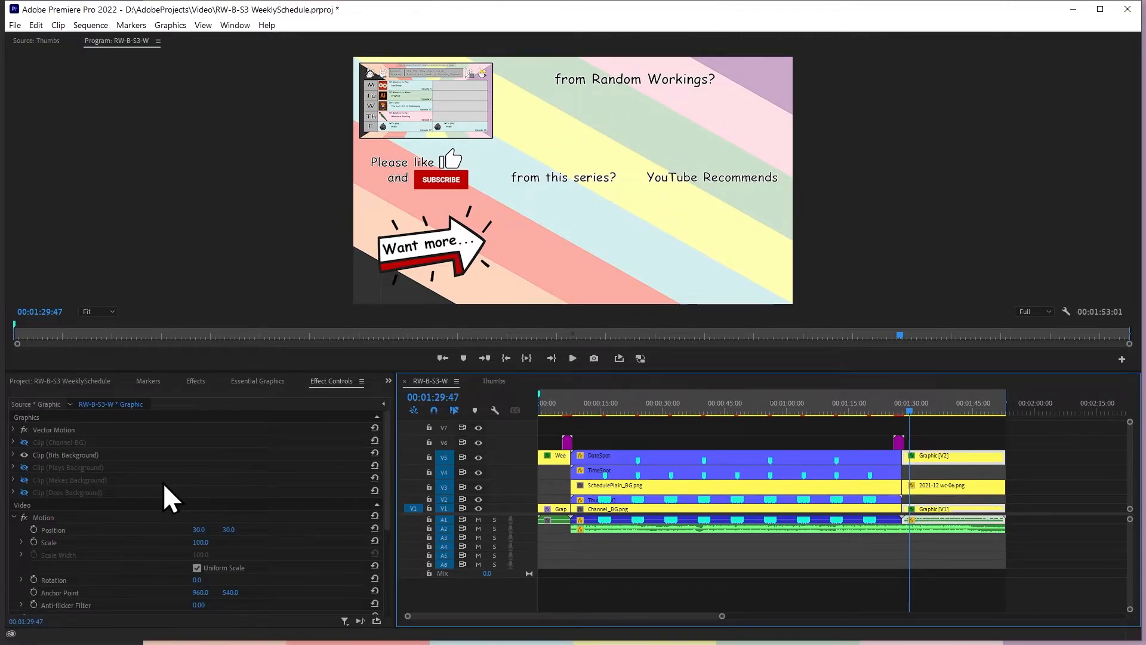
left_click(257, 381)
left_click(27, 402)
left_click(56, 401)
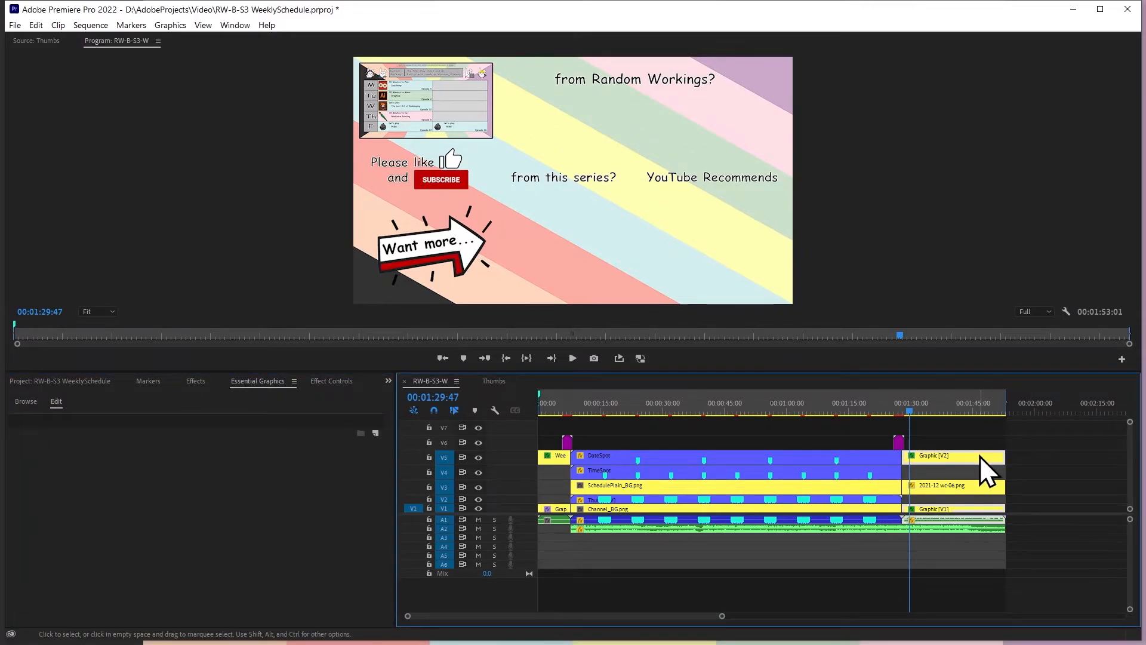
left_click(454, 398)
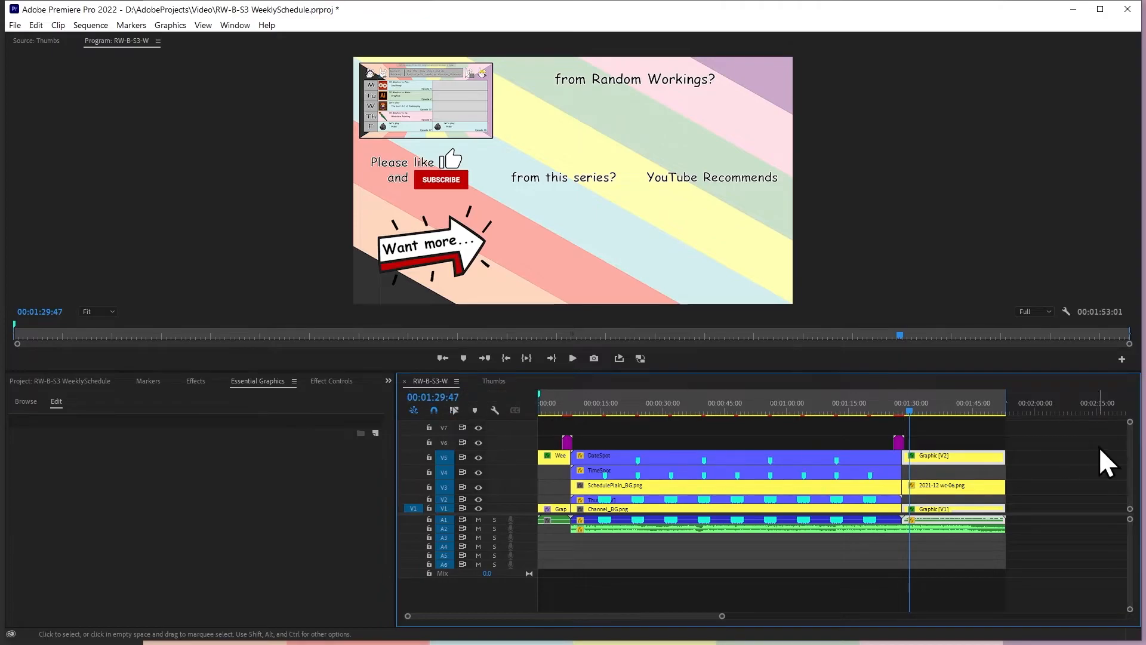
In the closing graphic on track V5, show RW_Bits - End Card and hide RW_Channel - End Card
left_click(967, 457)
left_click(18, 433)
left_click(18, 422)
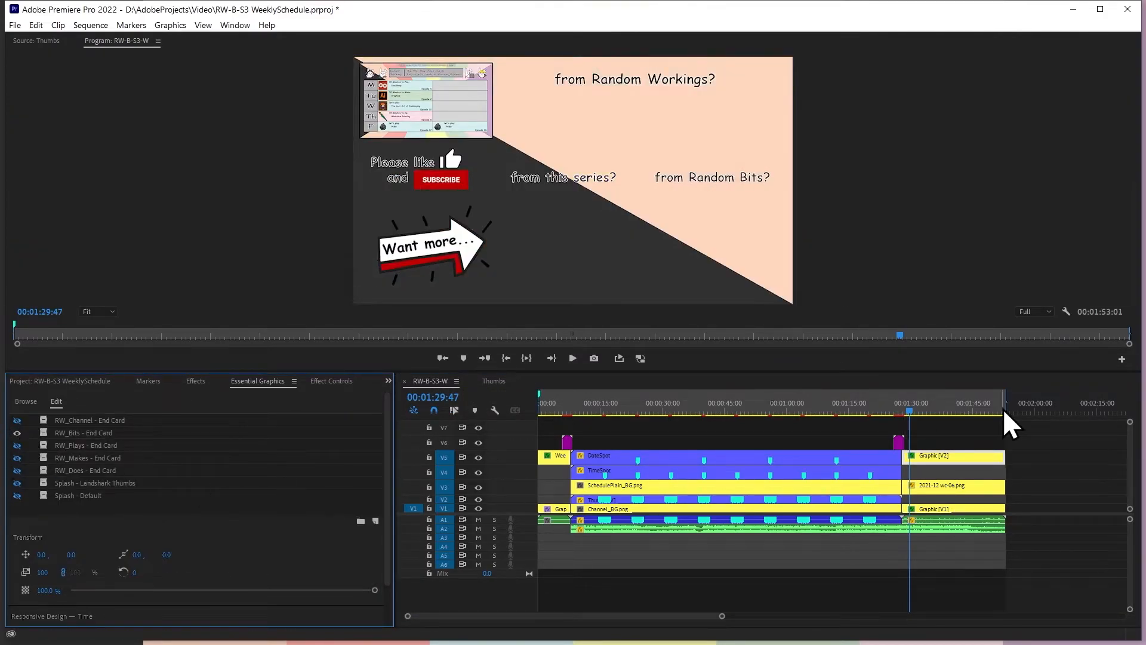
In the closing background graphic on track V1, show Channel-BG again and hide Bits Background
left_click(979, 509)
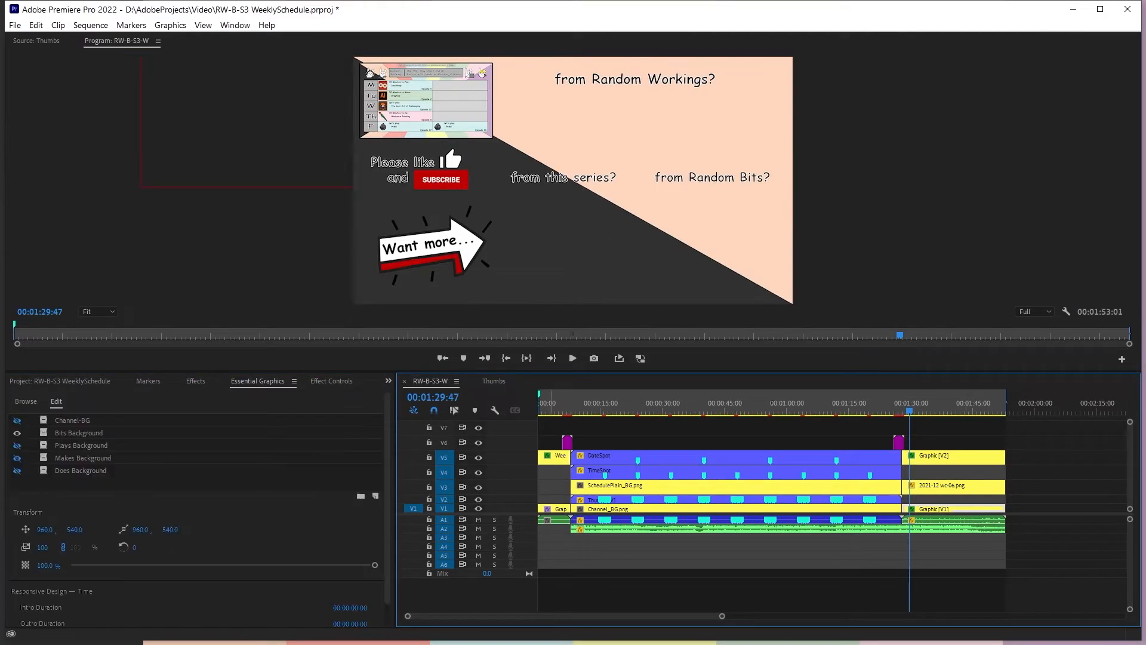
left_click(25, 421)
left_click(17, 421)
left_click(17, 433)
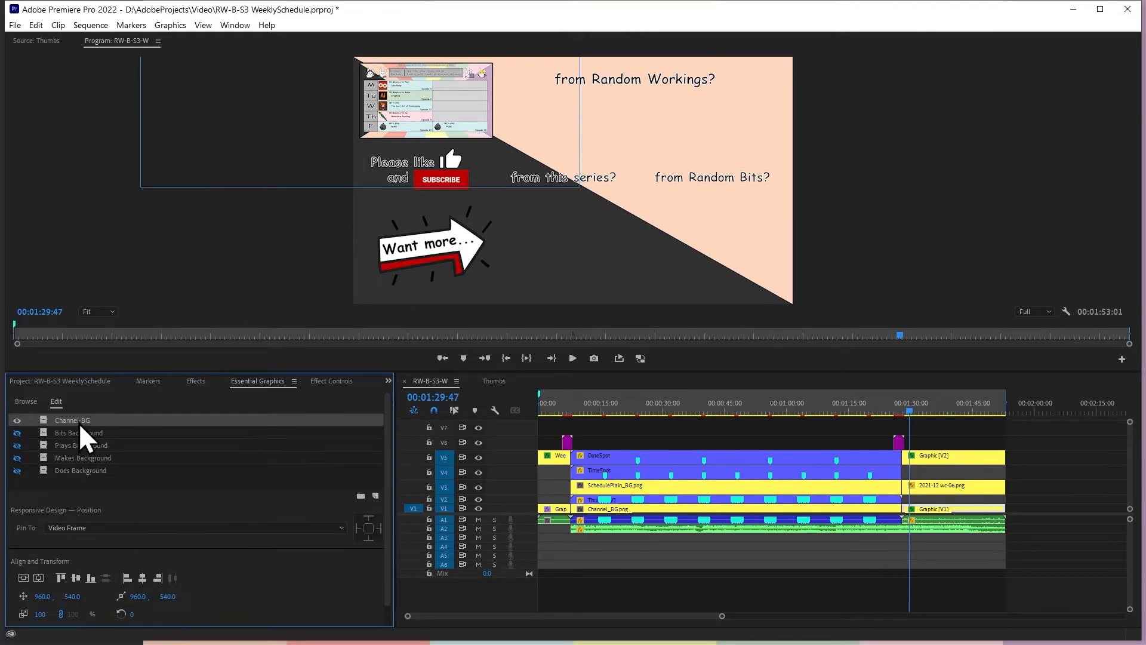
Reset the V1 background graphic's motion position to its default of 960, 540
scroll(90, 487, "down", 2)
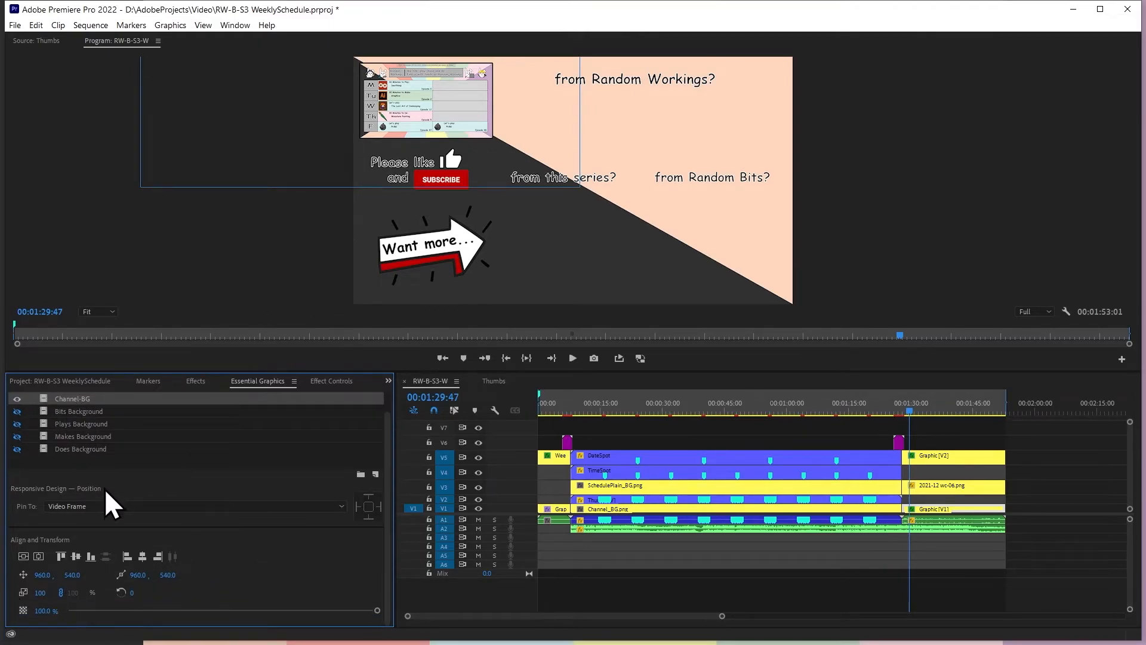
scroll(105, 488, "up", 2)
left_click(307, 383)
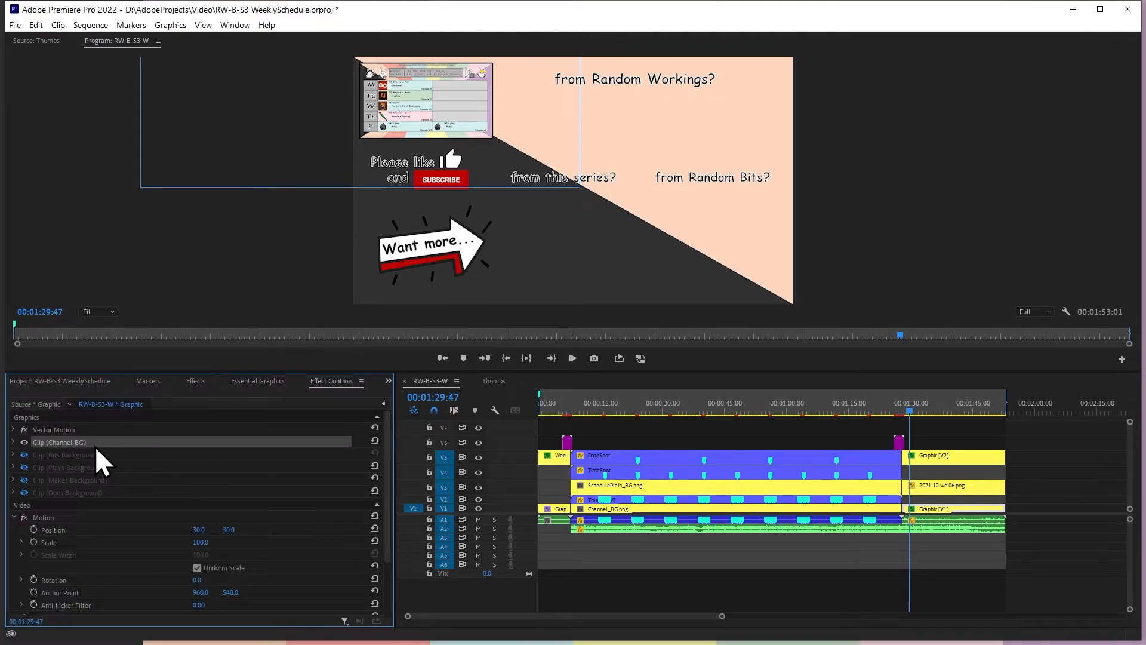
left_click(60, 431)
left_click(56, 439)
left_click(58, 465)
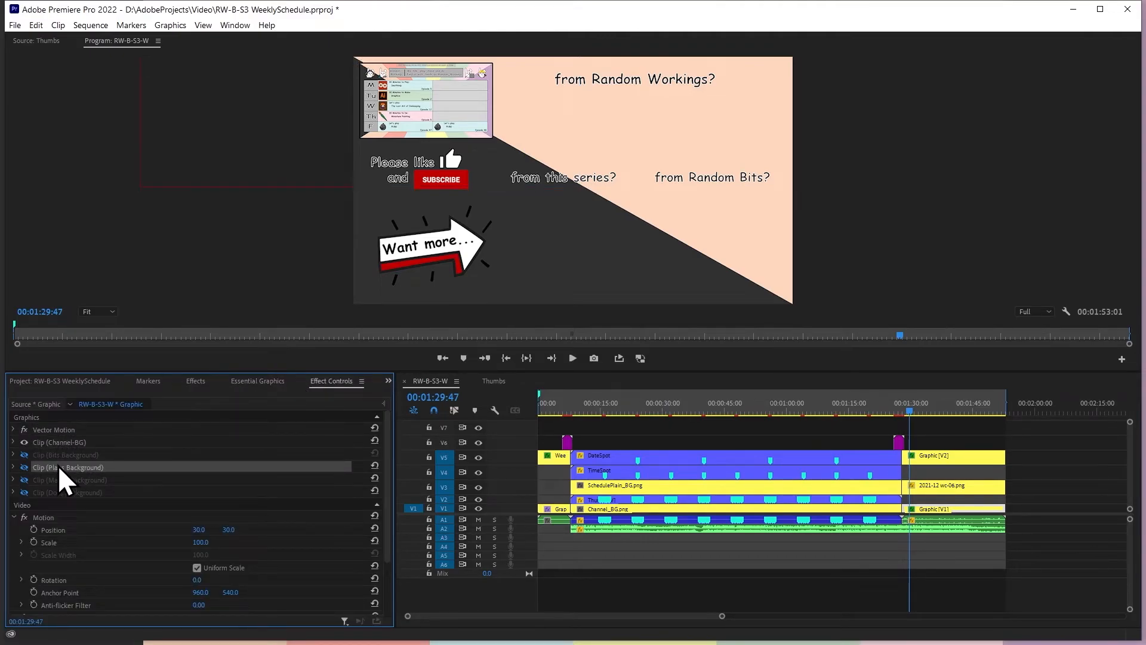
left_click(42, 430)
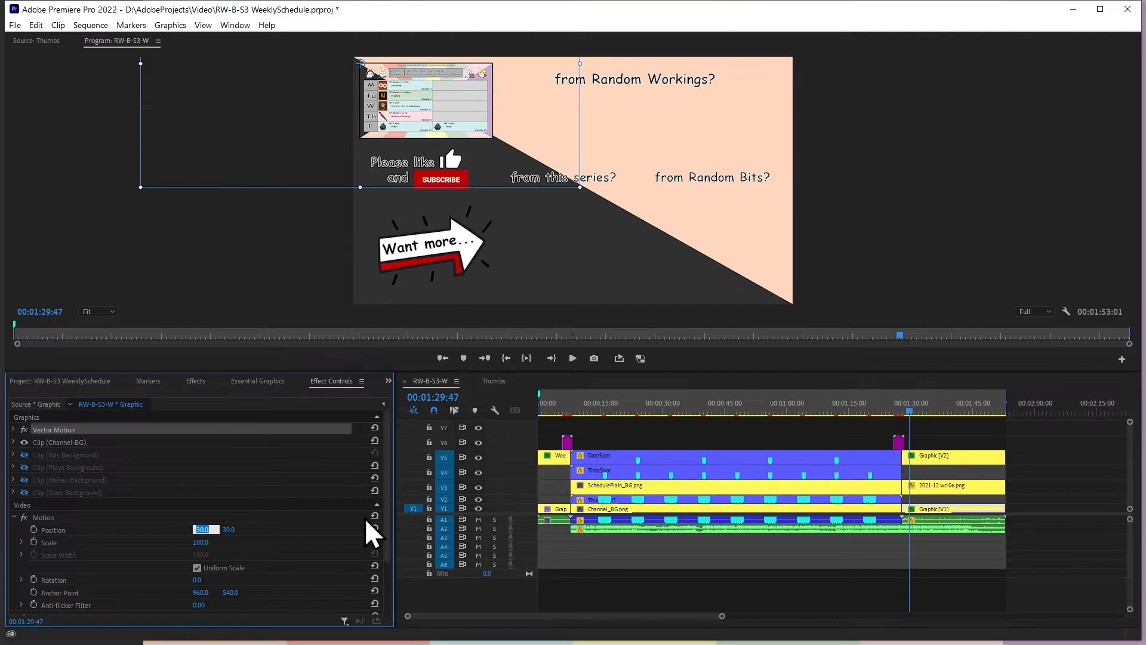
type("0")
key("Tab")
type("0")
key("Return")
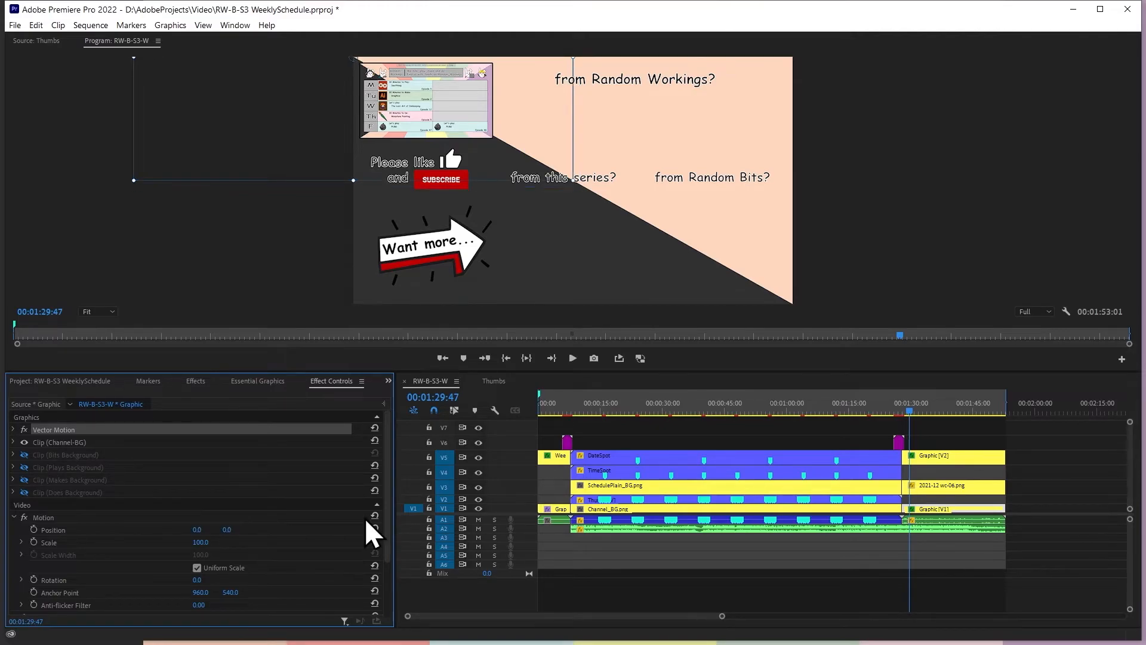
left_click(374, 525)
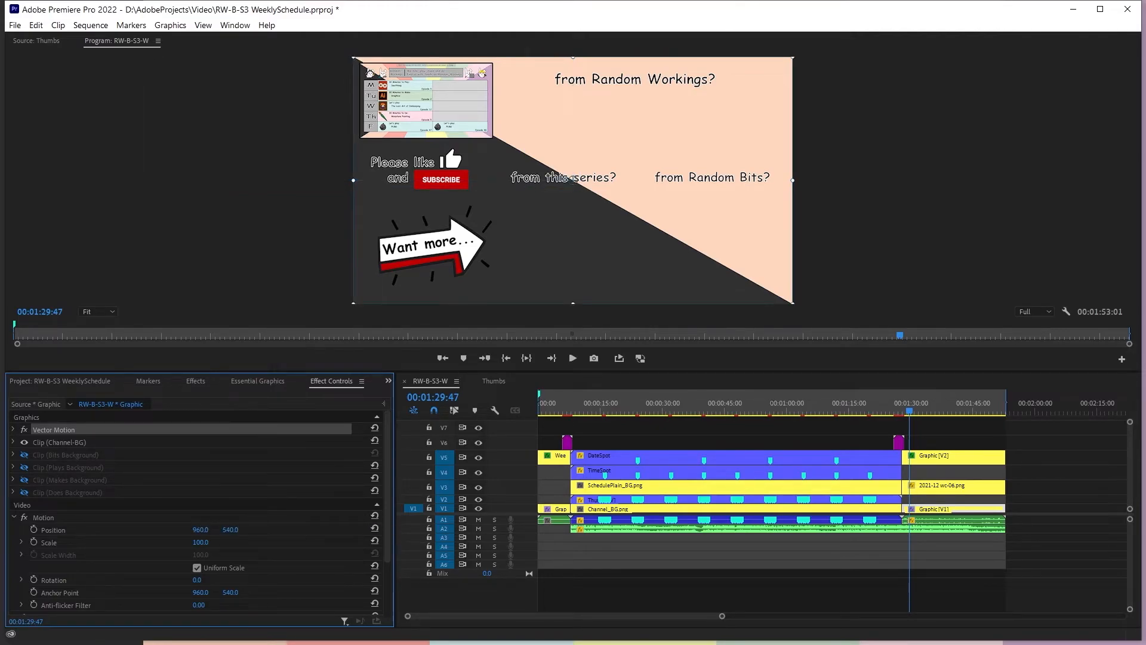
At 00:01:31:57, switch the V5 graphic to RW_Channel - End Card, then back to RW_Bits - End Card
left_click(954, 470)
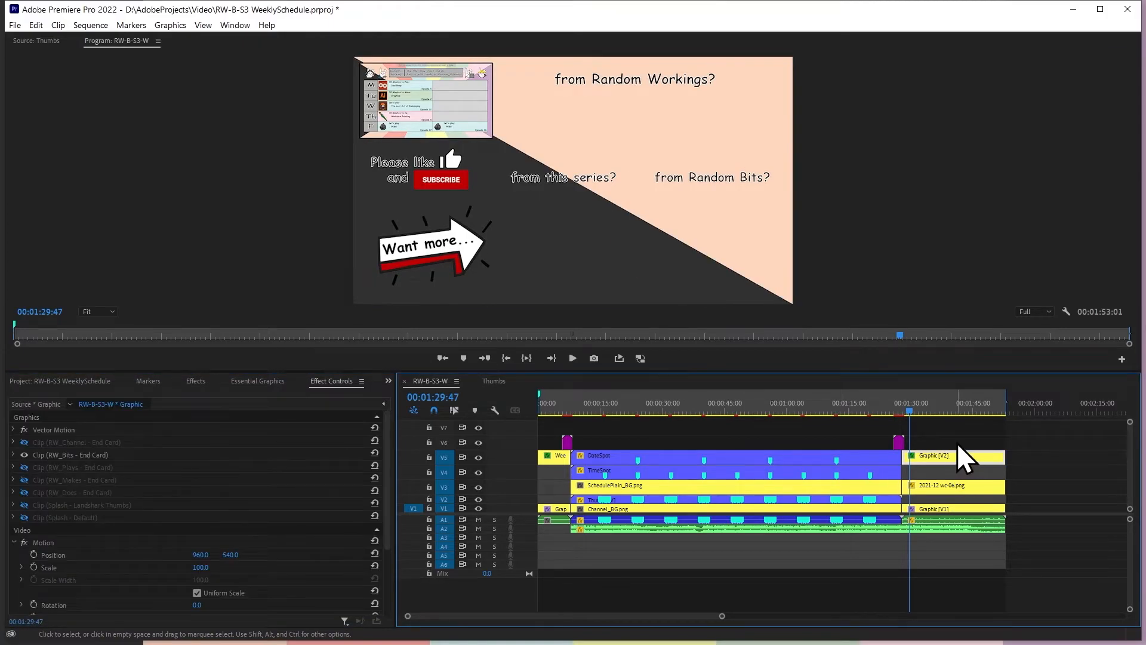
left_click_drag(893, 411, 919, 414)
left_click(930, 456)
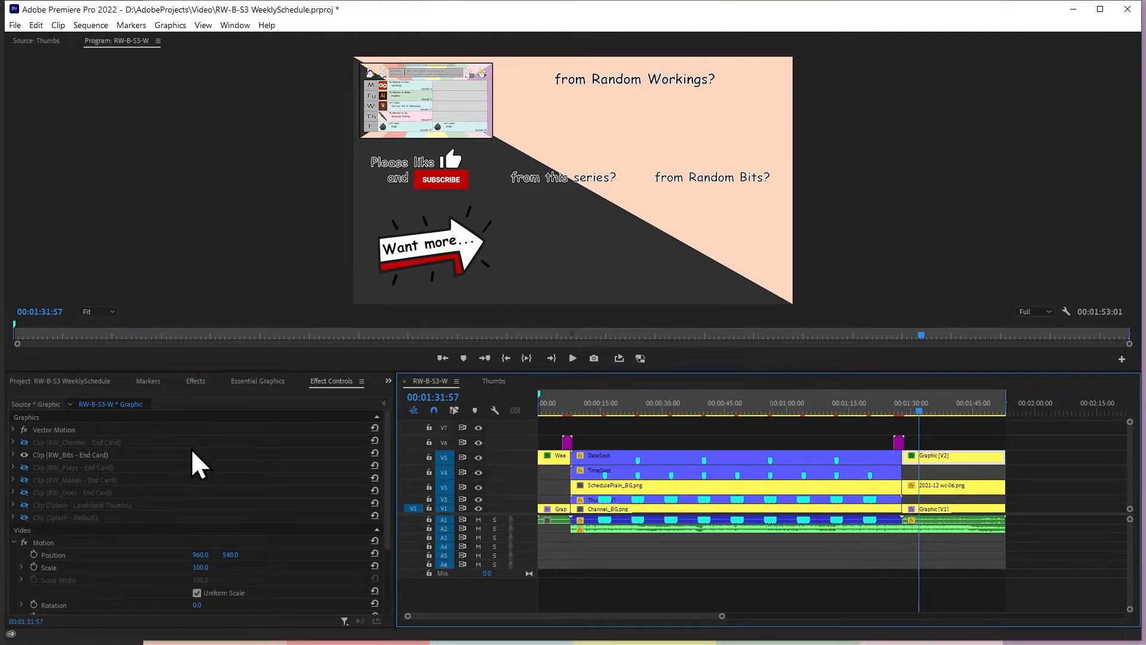
left_click(23, 442)
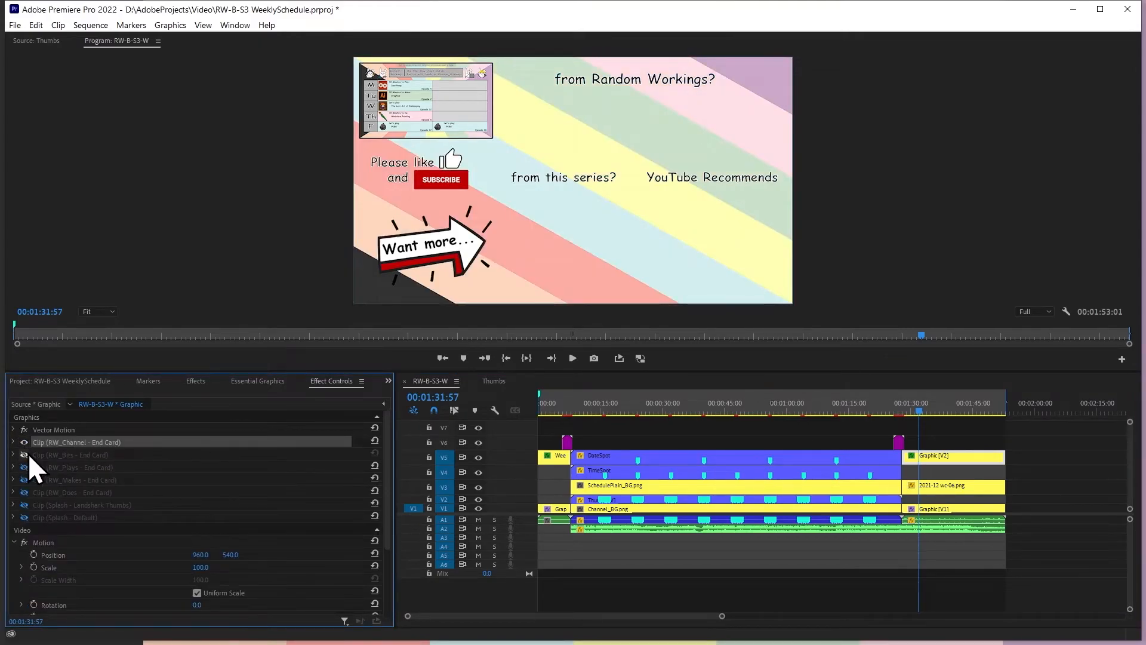
left_click(27, 453)
left_click(23, 444)
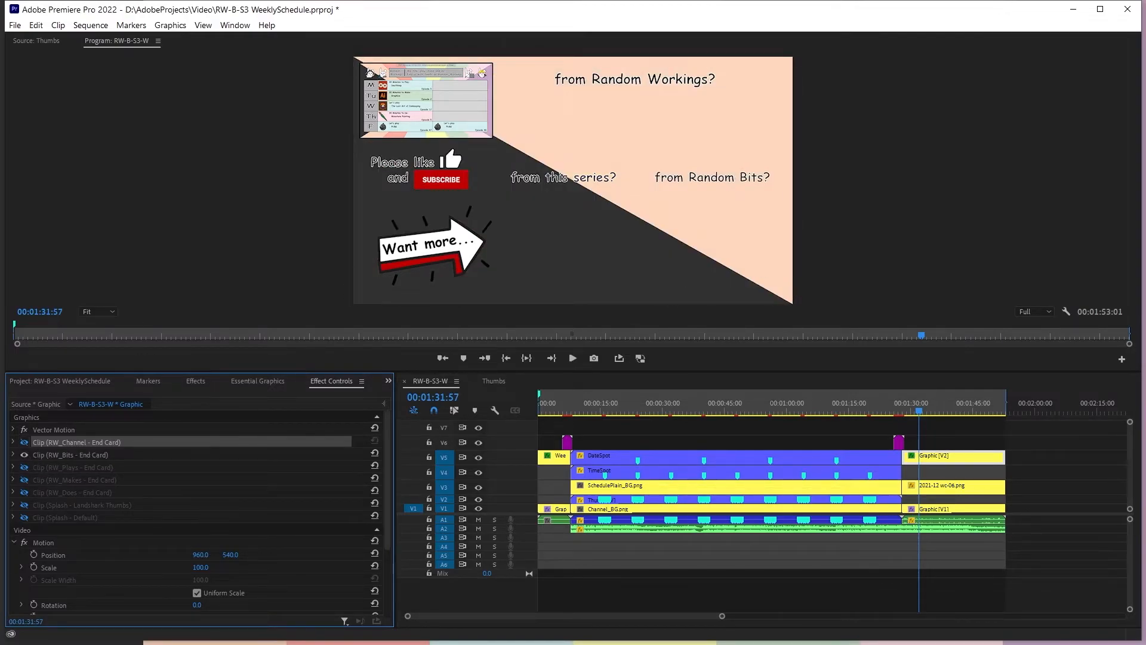
At 00:01:29:12, show RW_Channel - End Card instead of RW_Bits - End Card in the V5 graphic
left_click(1094, 430)
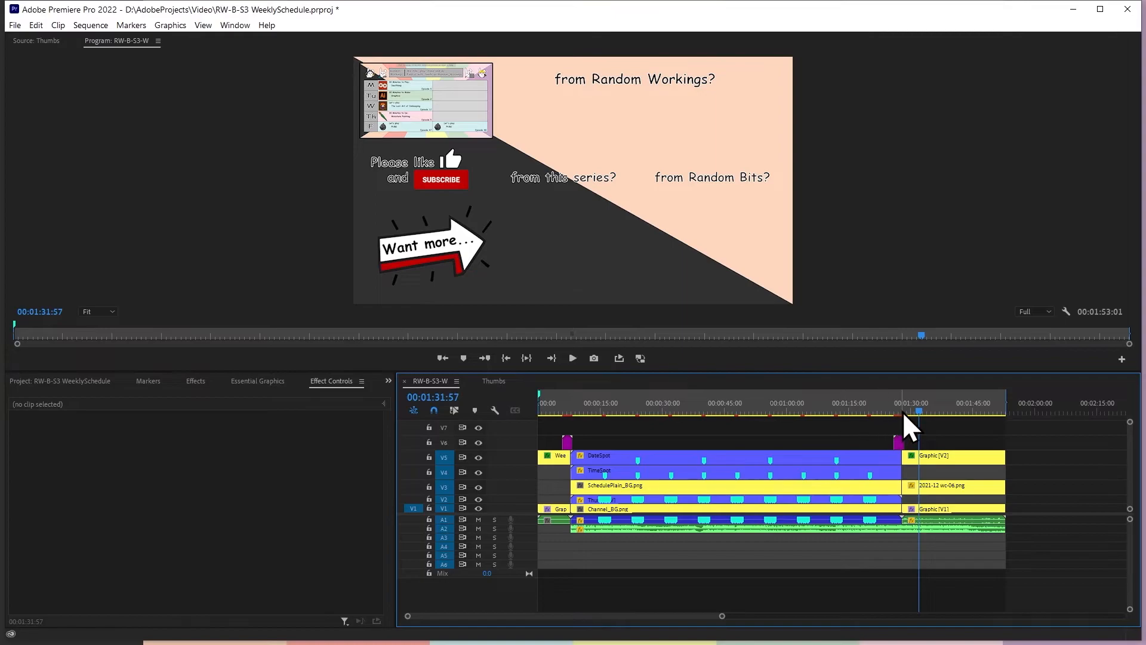
mouse_move(919, 410)
left_mouse_down()
mouse_move(897, 411)
mouse_move(909, 411)
left_mouse_up()
left_click(933, 460)
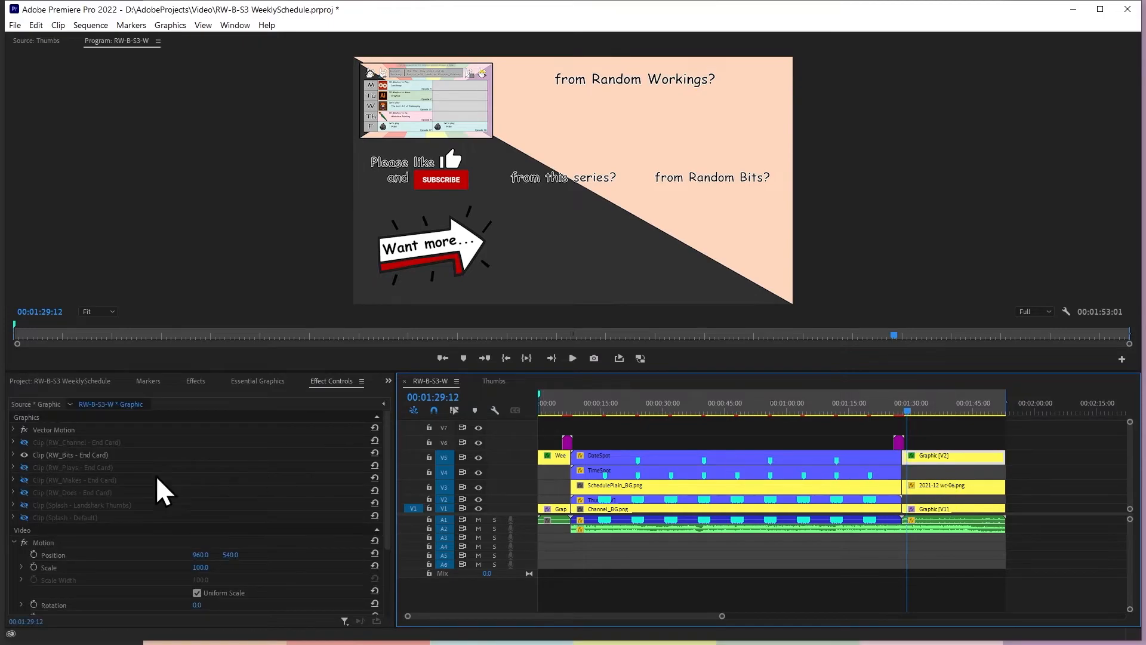
left_click(24, 454)
left_click(990, 420)
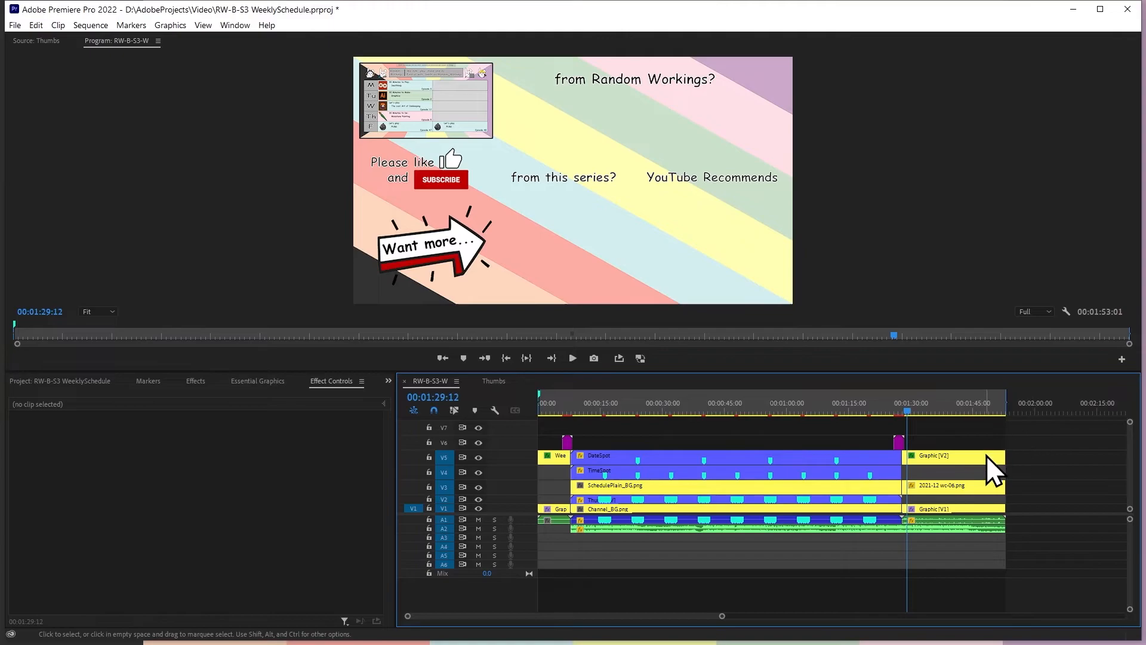
At 00:01:28:29, hide RW_Channel - End Card and restore RW_Bits - End Card in the V5 graphic
left_click_drag(908, 413, 905, 410)
left_click(927, 459)
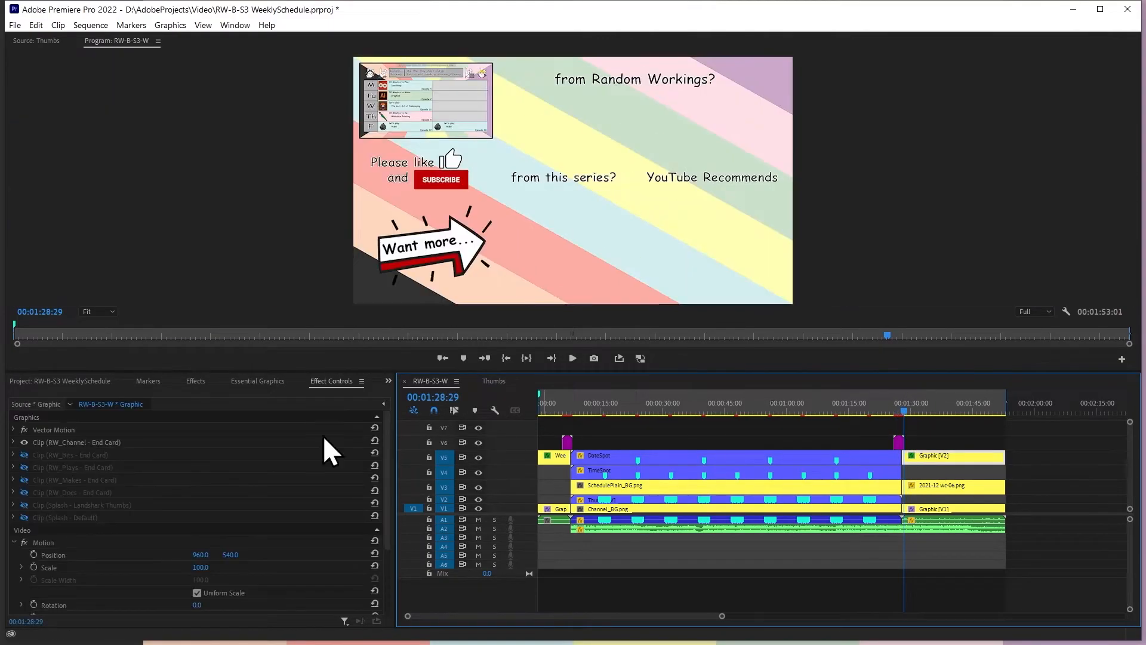
left_click(25, 442)
left_click(24, 454)
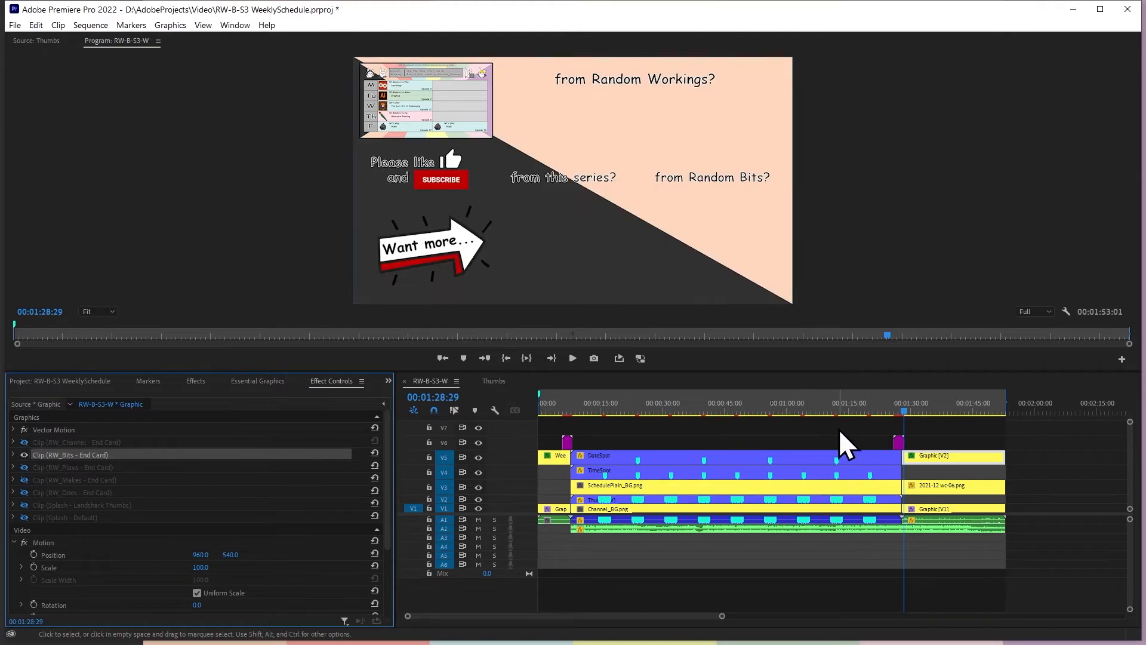
Scrub the RW-B-S3-W sequence back to the opening transition at 00:00:07:04 and save the project
left_click_drag(896, 408, 586, 452)
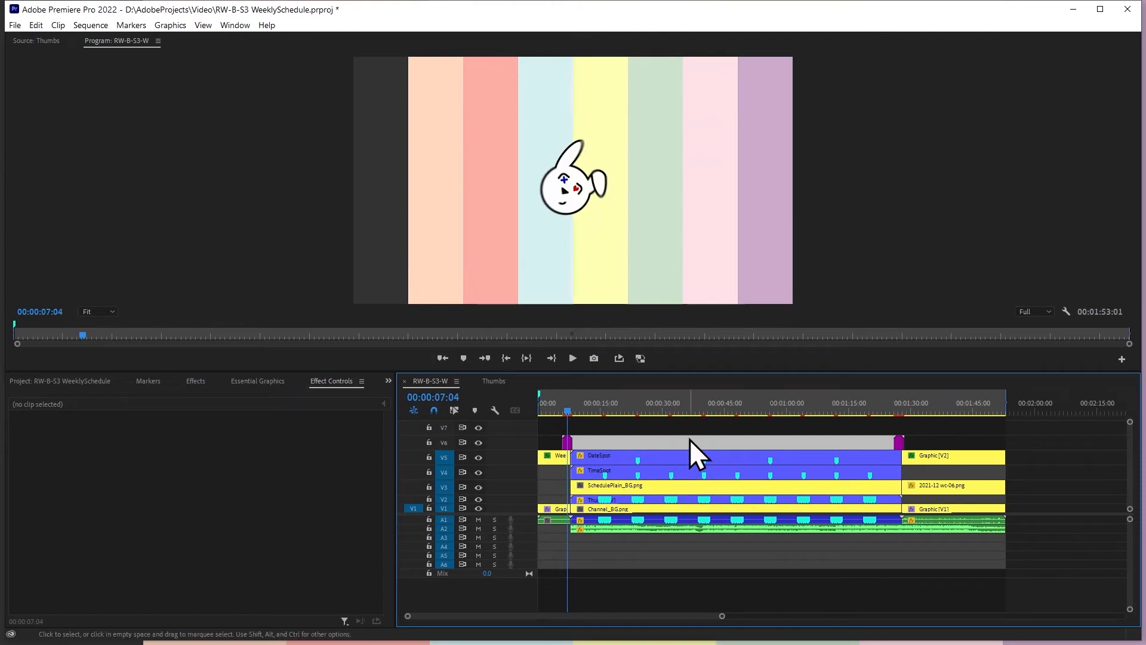
key("ctrl+s")
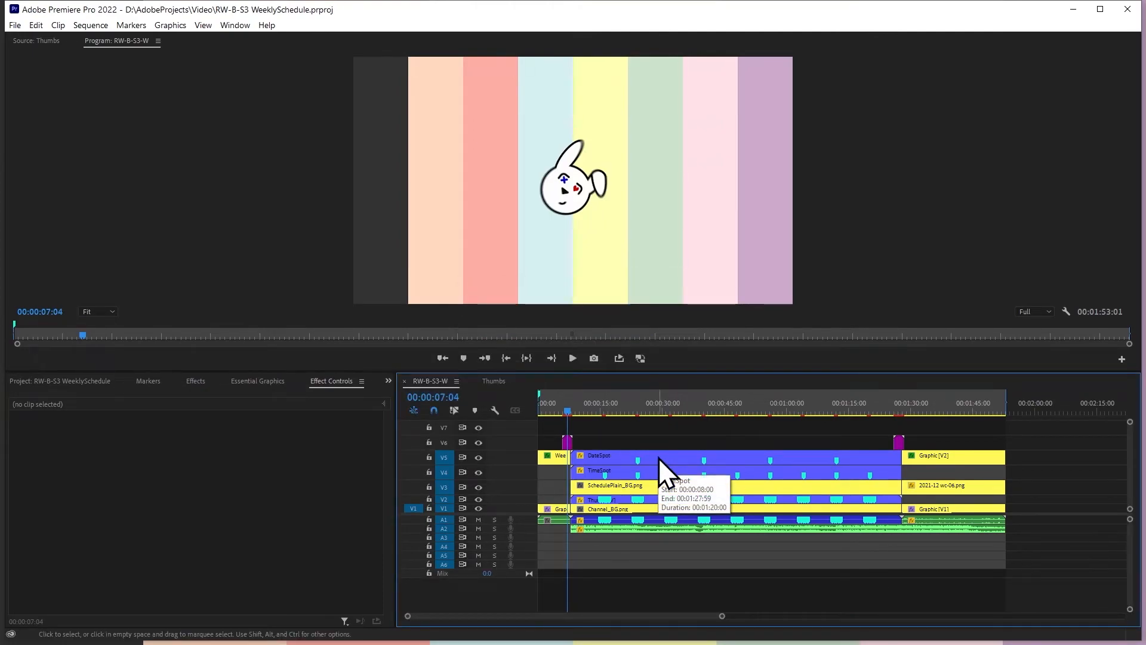
Go to the Weekly Schedule title card at 00:00:04:37 and select its Week # text
left_click_drag(567, 410, 557, 411)
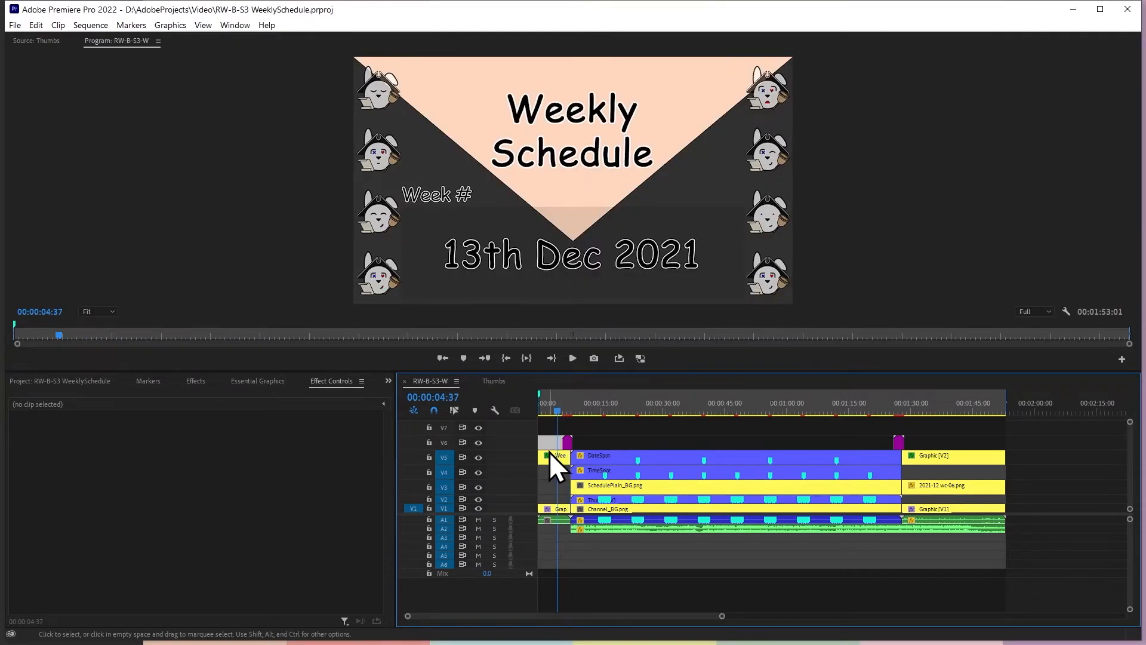
left_click(461, 253)
left_click(467, 192)
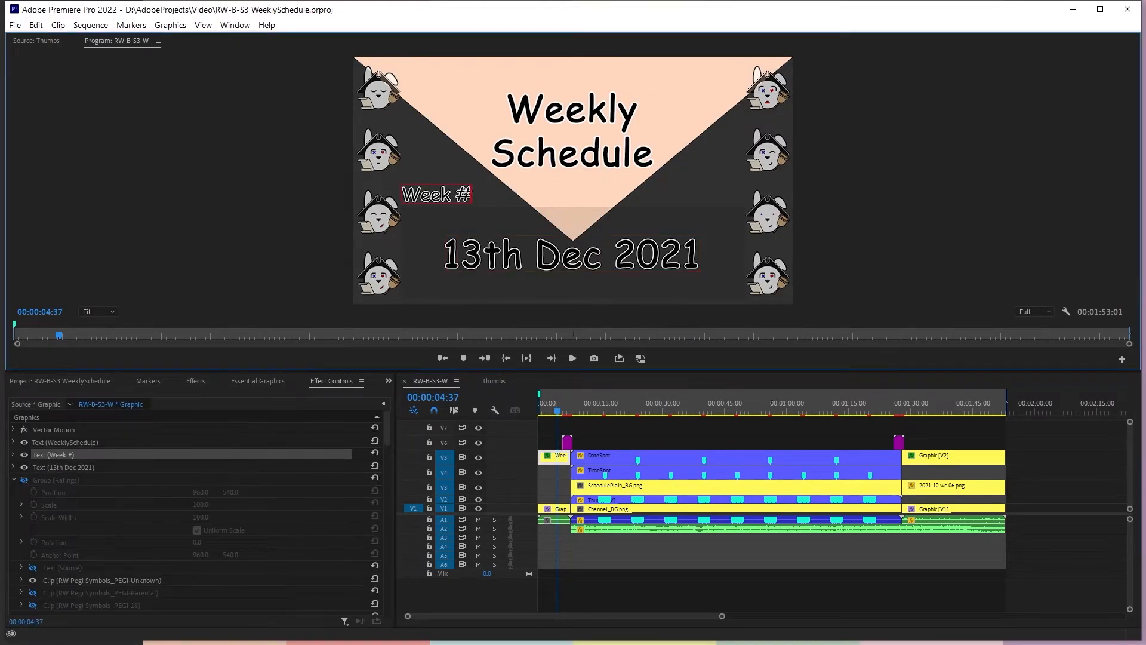
Move the end card's 2021-12 wc-06.png clip from V3 down to V2 and scrub back to the title card
left_click(926, 411)
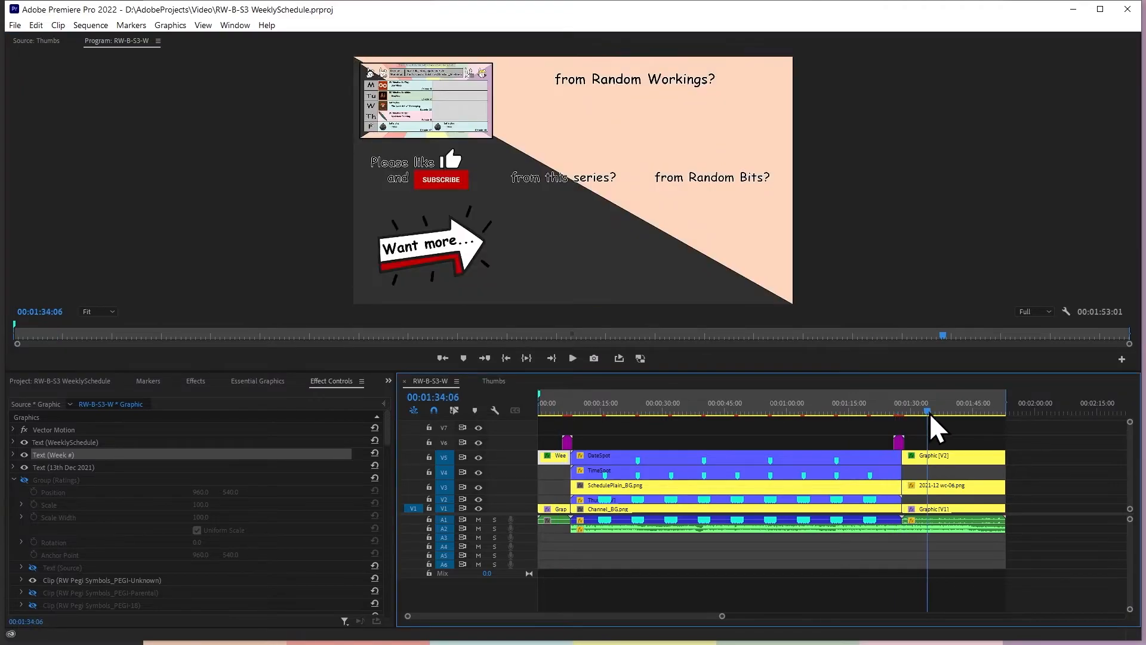
left_click(943, 486)
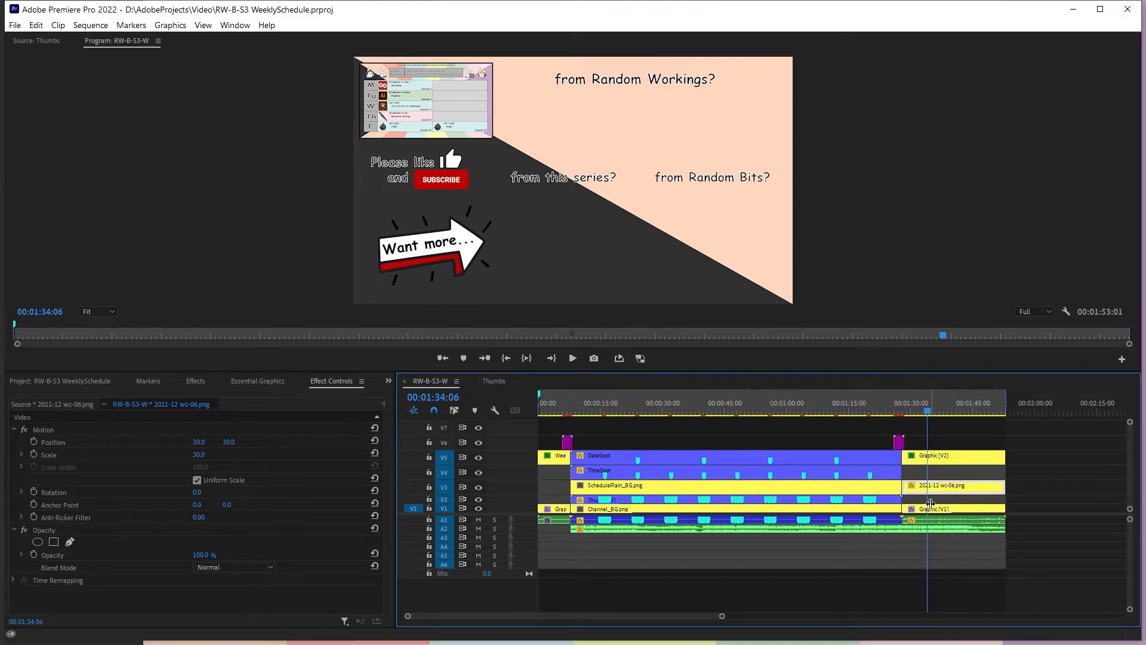
left_click(1073, 466)
left_click(978, 490)
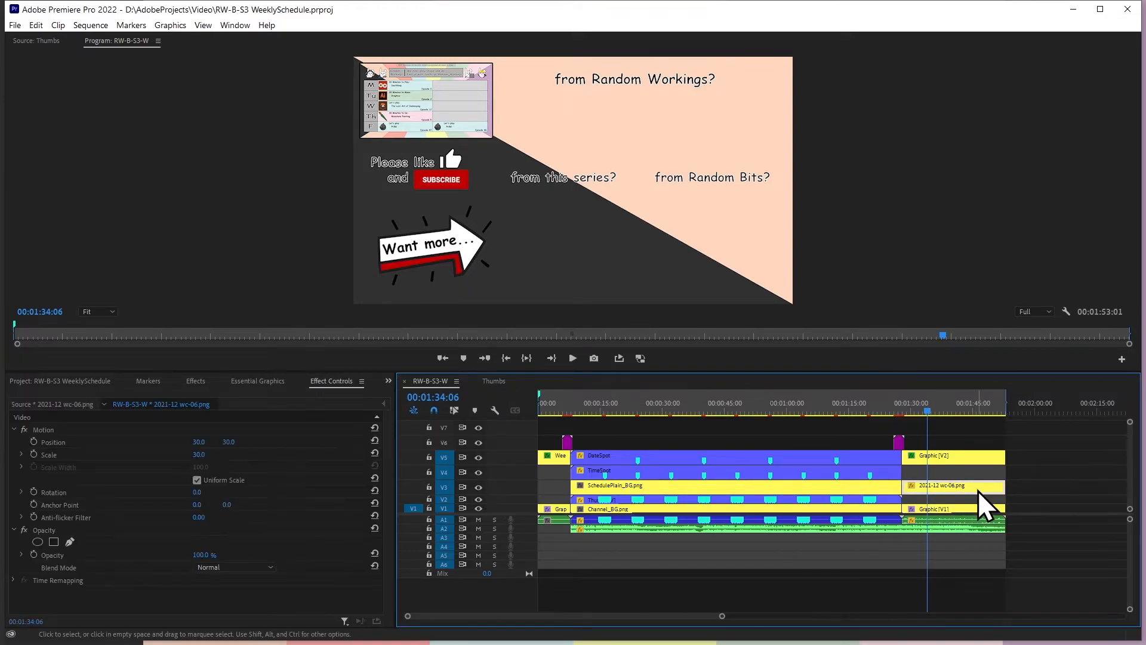
left_click_drag(919, 488, 923, 504)
left_click(983, 421)
left_click(900, 406)
left_click_drag(901, 407, 550, 445)
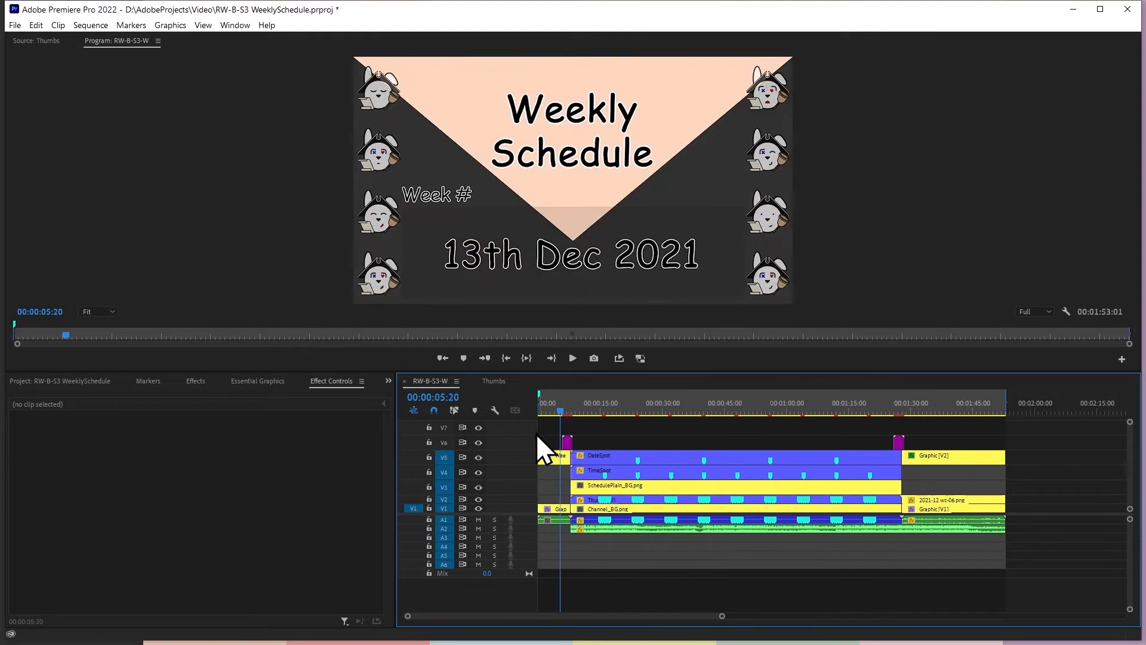
Open the Thumbs sequence and locate the transition from RW-P-S2-E14.Thumb.png to RW-P-S2-E15.Thumb.png near 00:00:40
left_click(490, 384)
left_click(628, 438)
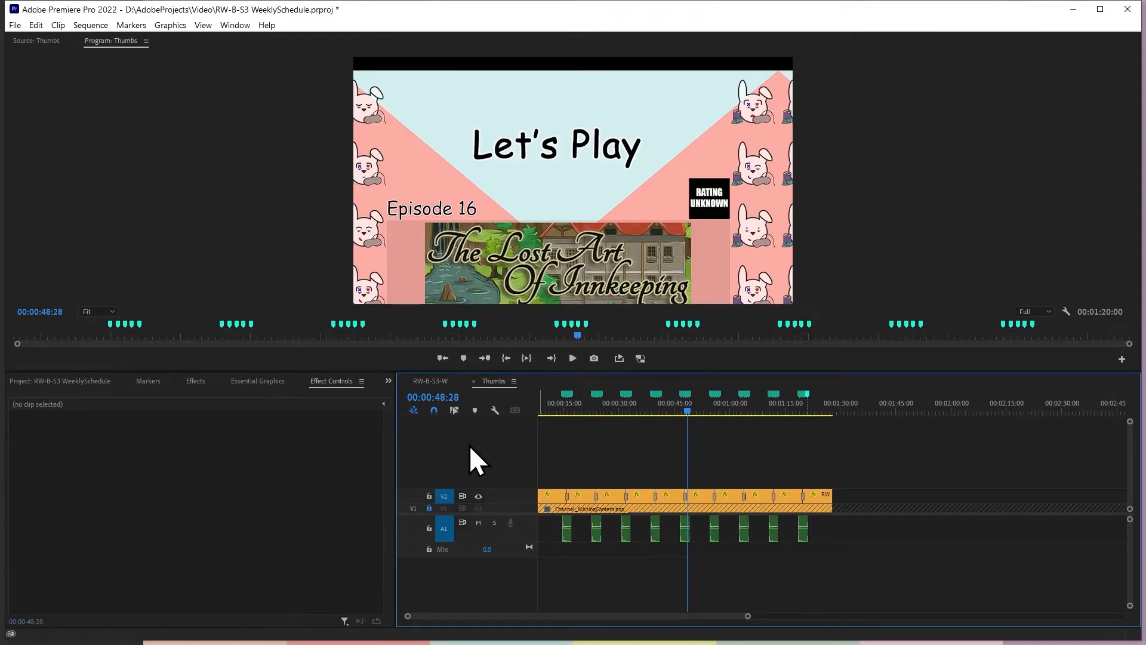
left_click(89, 381)
left_click(655, 409)
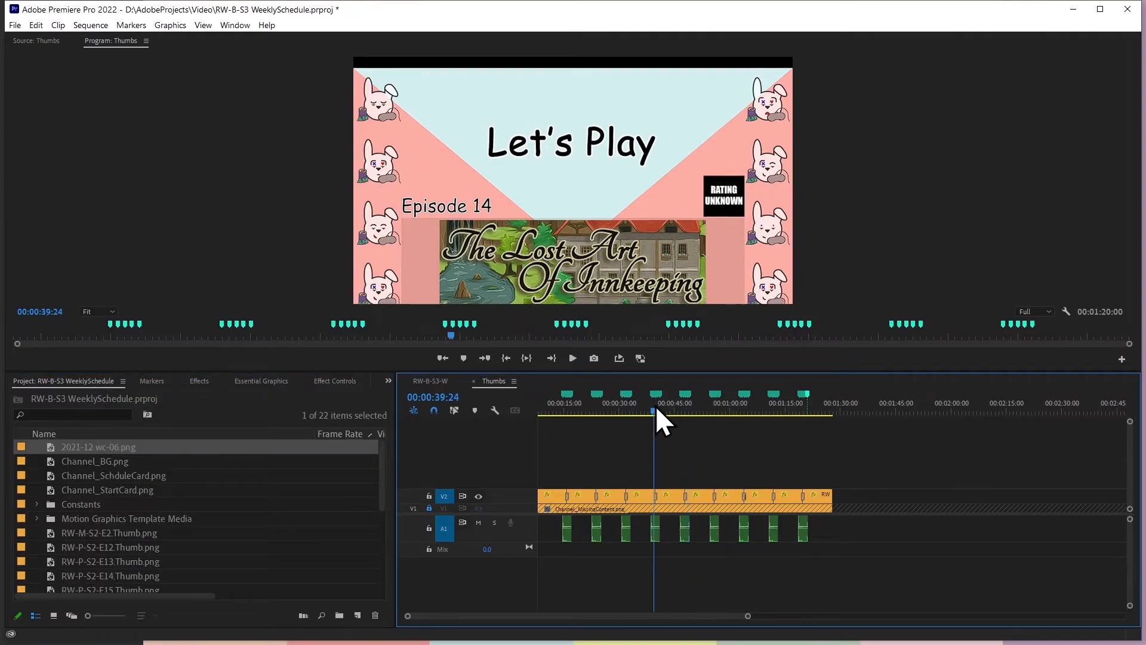
left_click(663, 410)
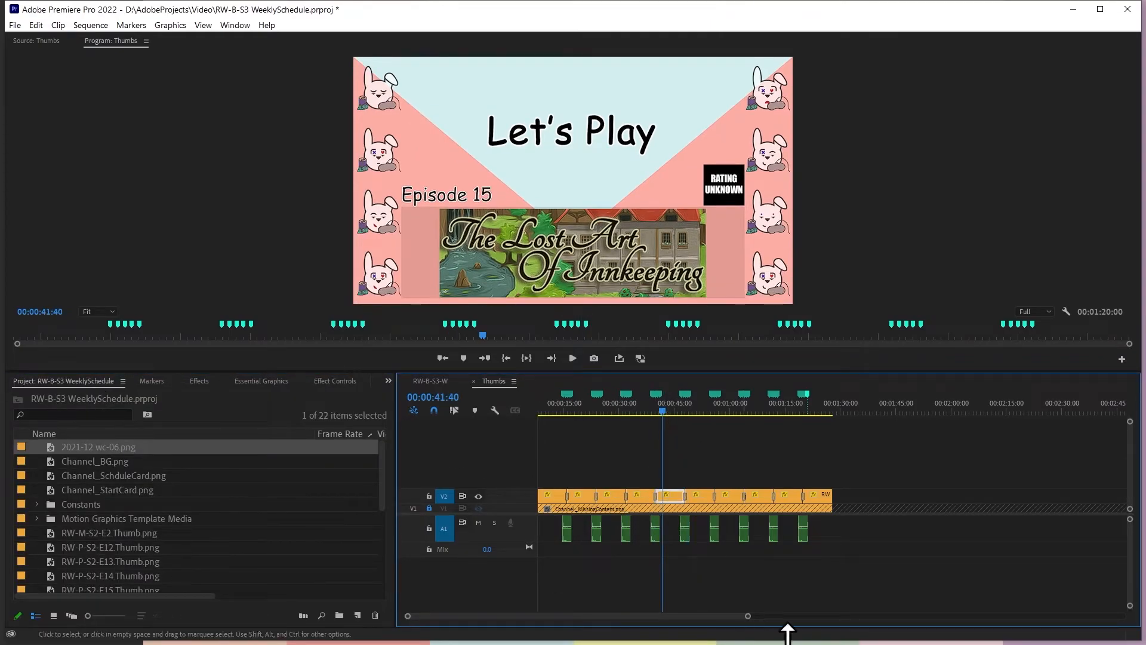
left_click_drag(746, 615, 607, 615)
double_click(502, 498)
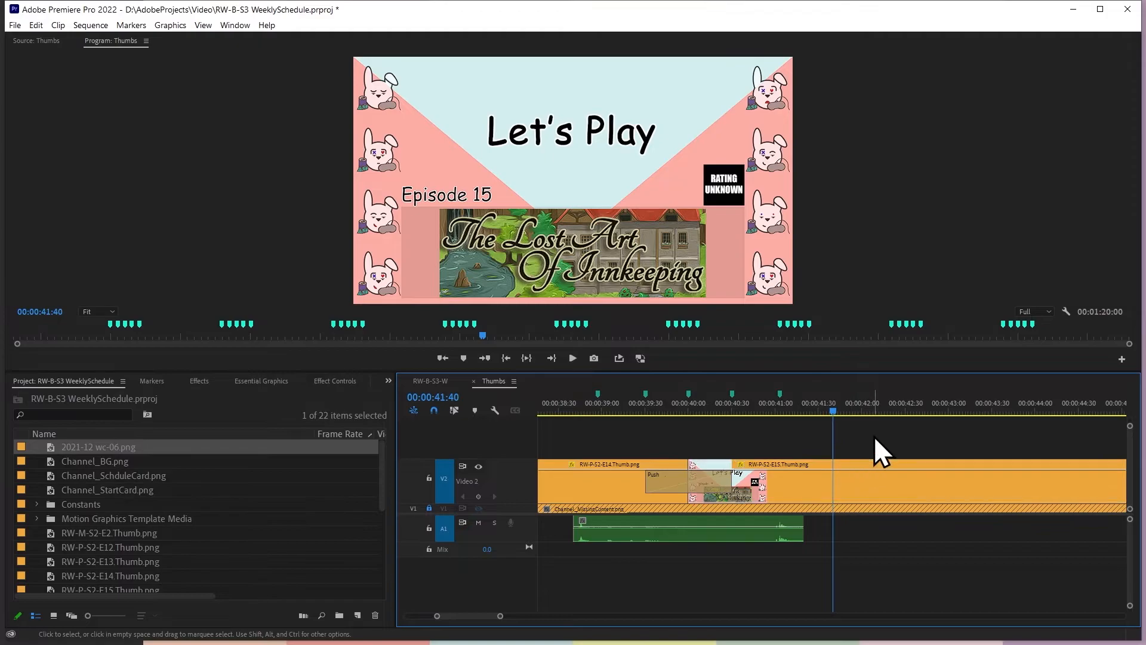
left_click_drag(500, 616, 525, 617)
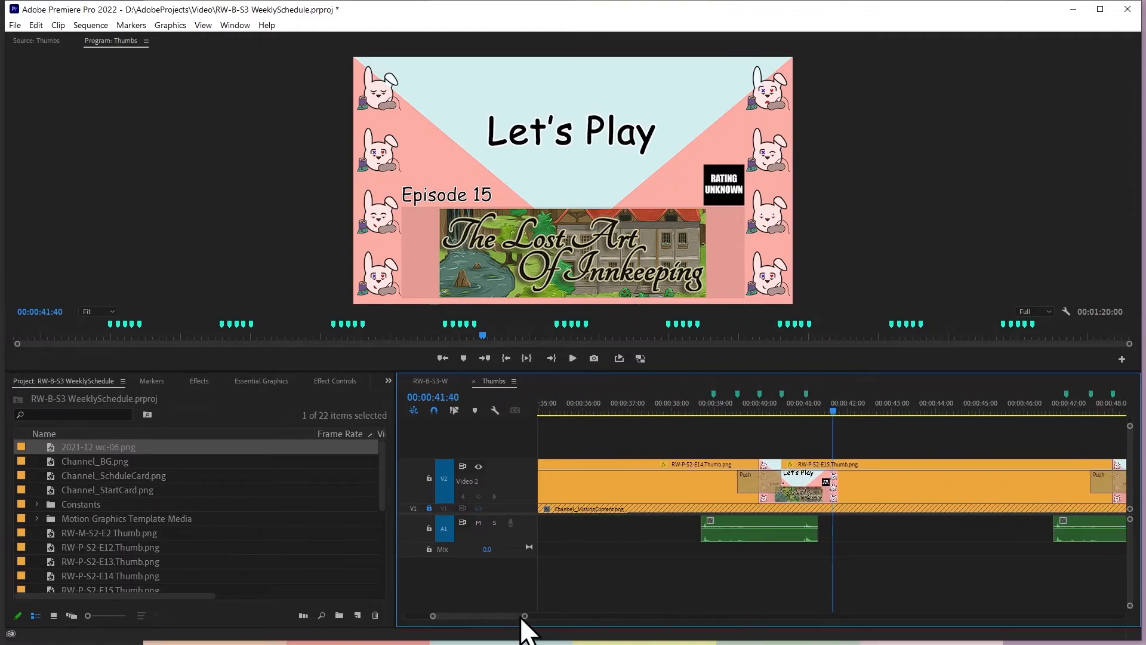
Show the effect settings of the RW-P-S2-E15.Thumb.png clip and go to its position keyframe at 00:00:41:03
left_click(885, 484)
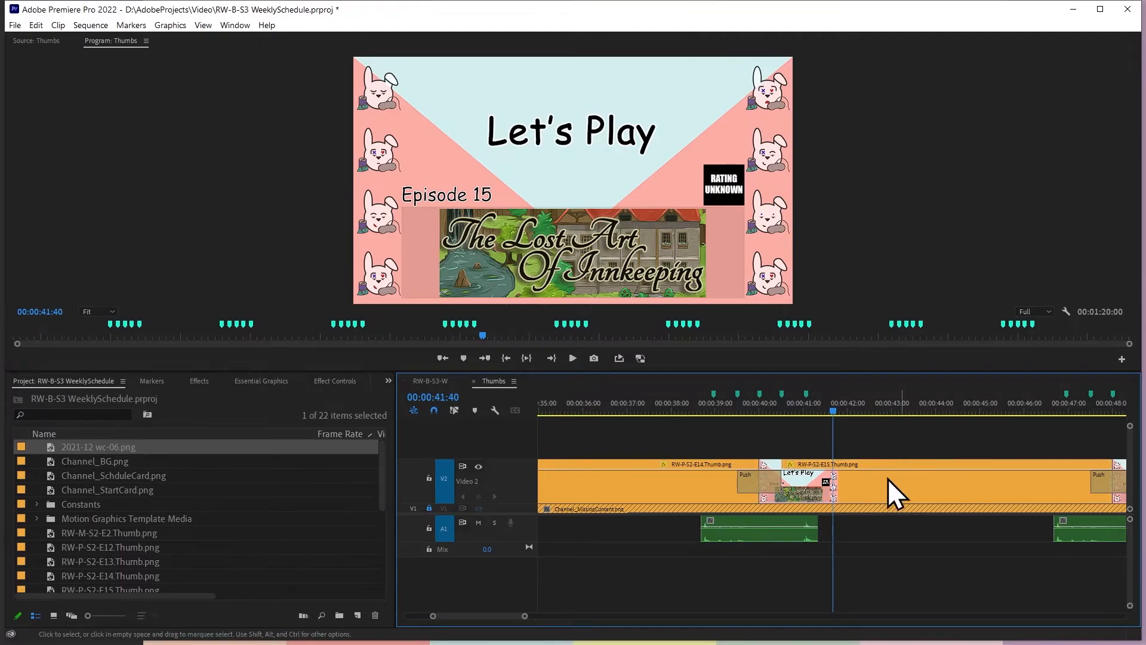
left_click(313, 384)
left_click(341, 442)
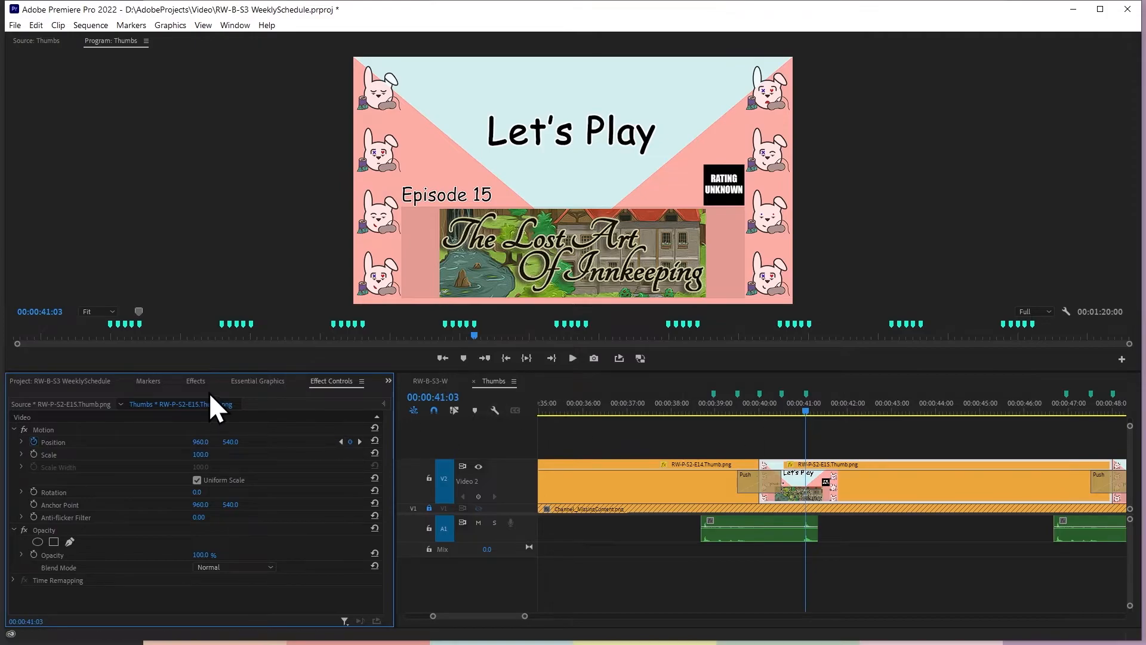
left_click(905, 428)
left_click(828, 464)
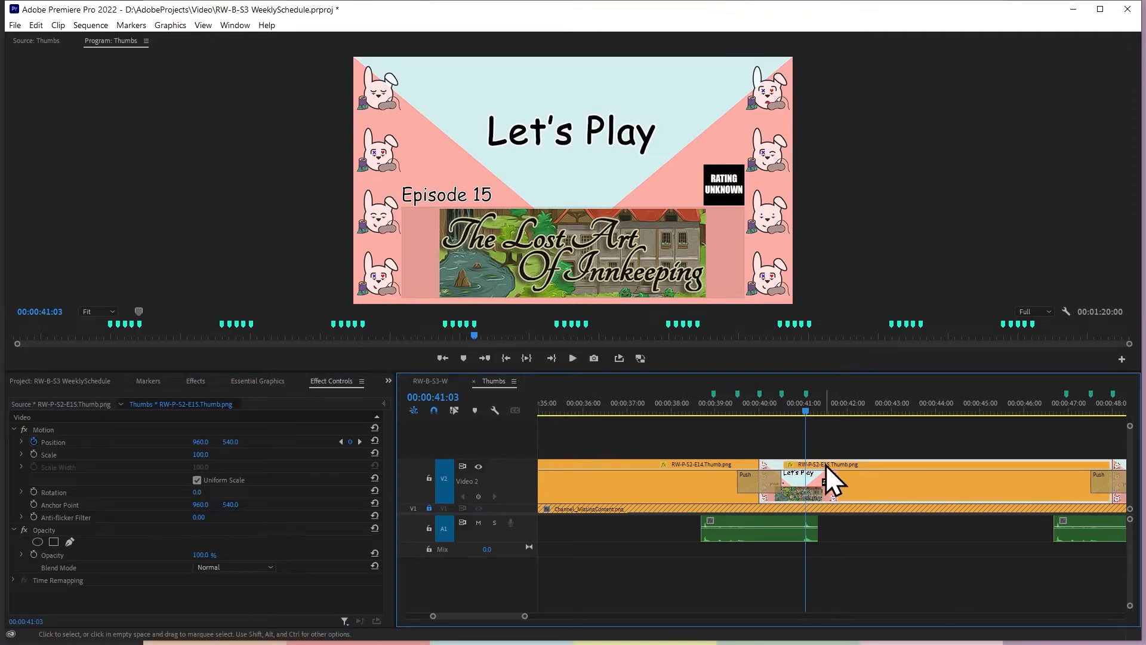
Replace the RW-P-S2-E15.Thumb.png clip in the Thumbs sequence with RW-P-S2-E14.Thumb.png
left_click(84, 384)
left_click_drag(103, 575, 871, 481)
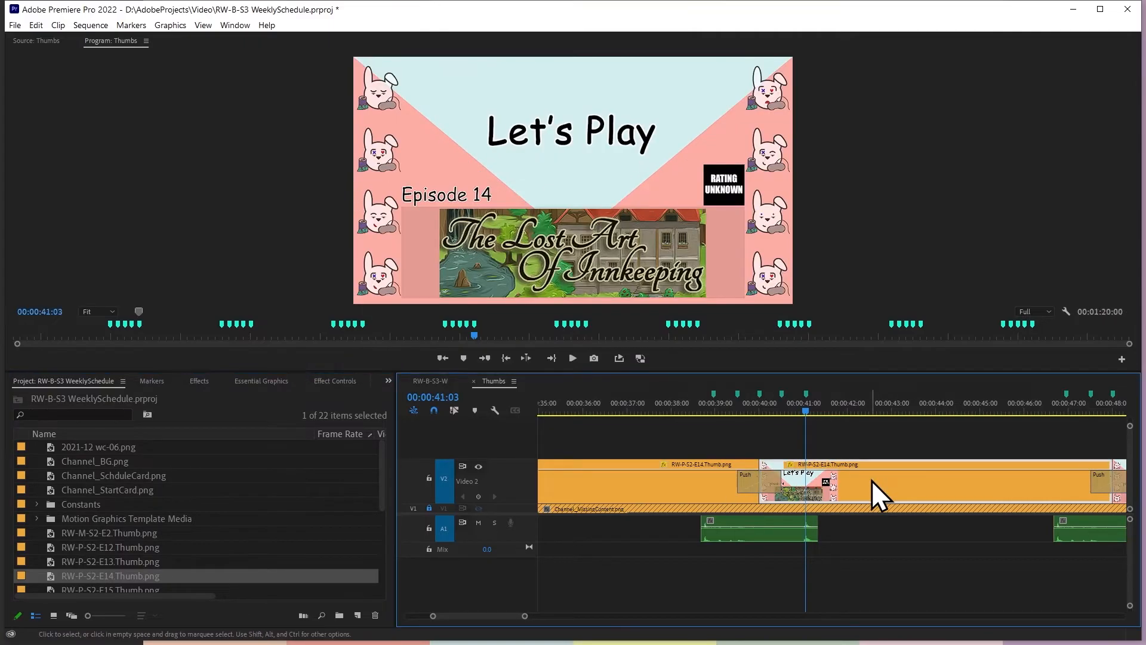
left_click_drag(746, 398, 717, 466)
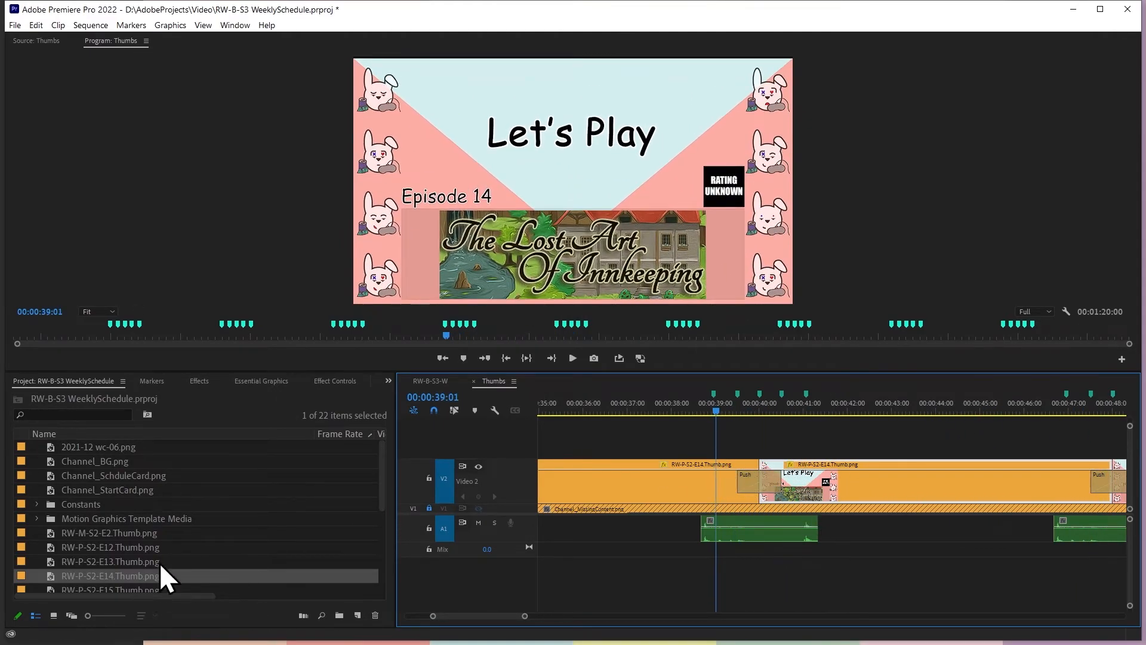
Replace the fifth clip on V2 of the Thumbs sequence, around 00:00:41, with RW-P-S2-E18.Thumb.png
scroll(137, 561, "down", 2)
left_click(118, 563)
left_click_drag(117, 568, 830, 493)
Review the Thumbs sequence back to its start and check the Monday 12:00 slot in RW-B-S3-W around 00:00:20:54
left_click_drag(725, 411, 439, 508)
left_click(425, 617)
left_click_drag(425, 617, 249, 590)
left_click_drag(644, 615, 684, 615)
left_click_drag(963, 411, 500, 425)
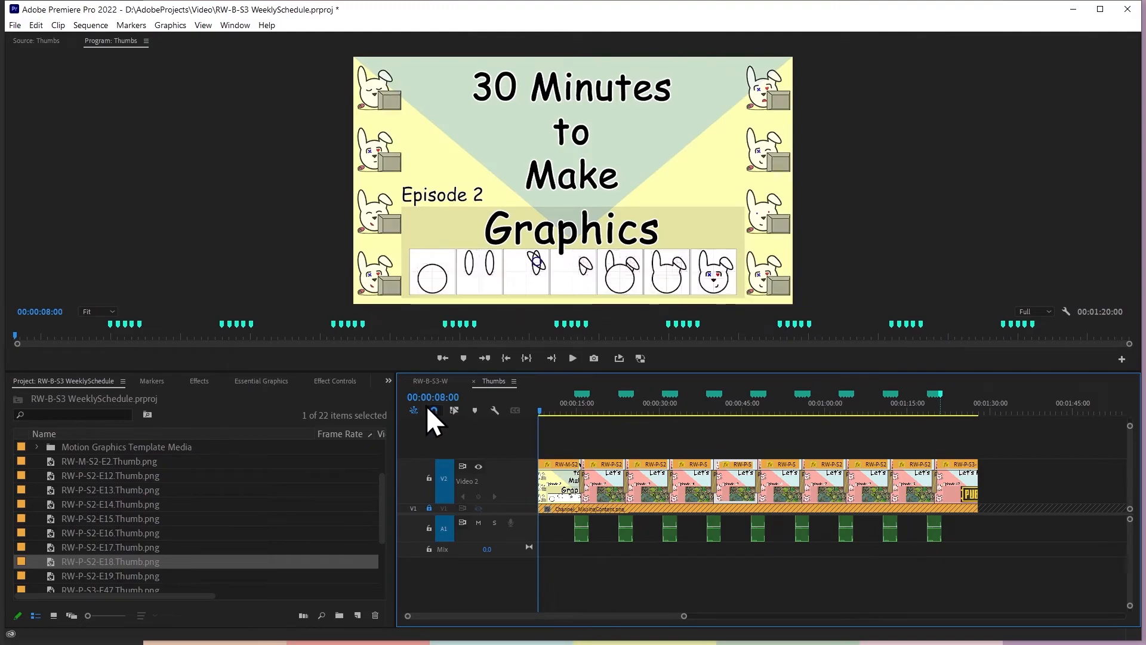
left_click(433, 380)
left_click_drag(559, 411, 628, 460)
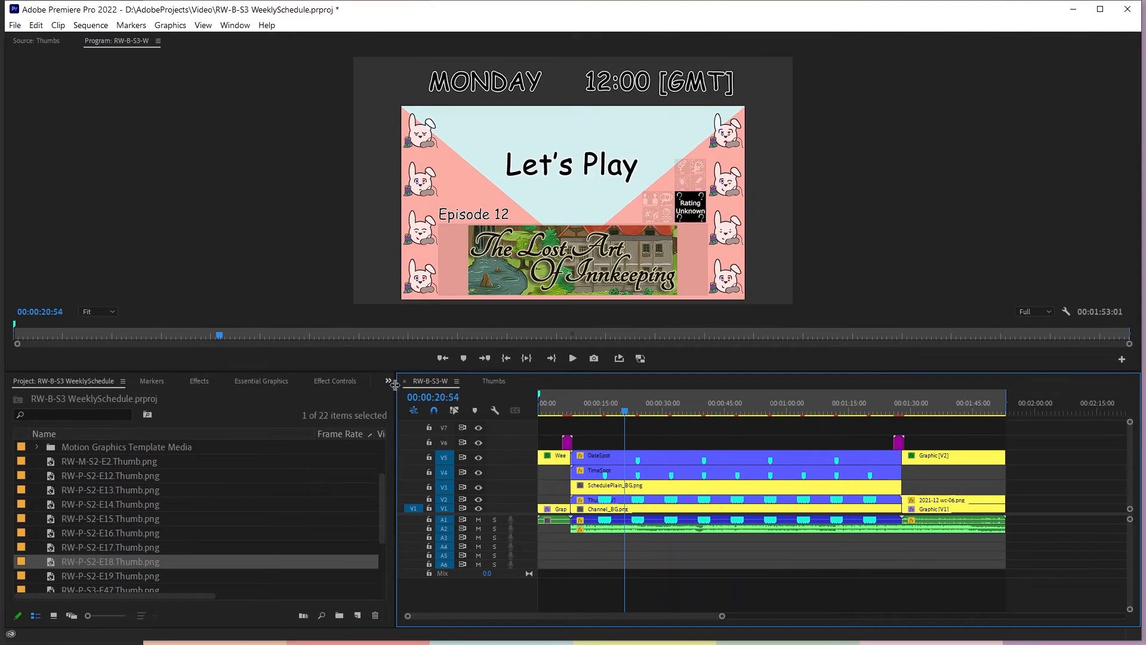
Replace the Episode 12 clip in the Thumbs sequence with Channel_MissingContent.png from the Constants bin
left_click(489, 381)
scroll(144, 460, "up", 2)
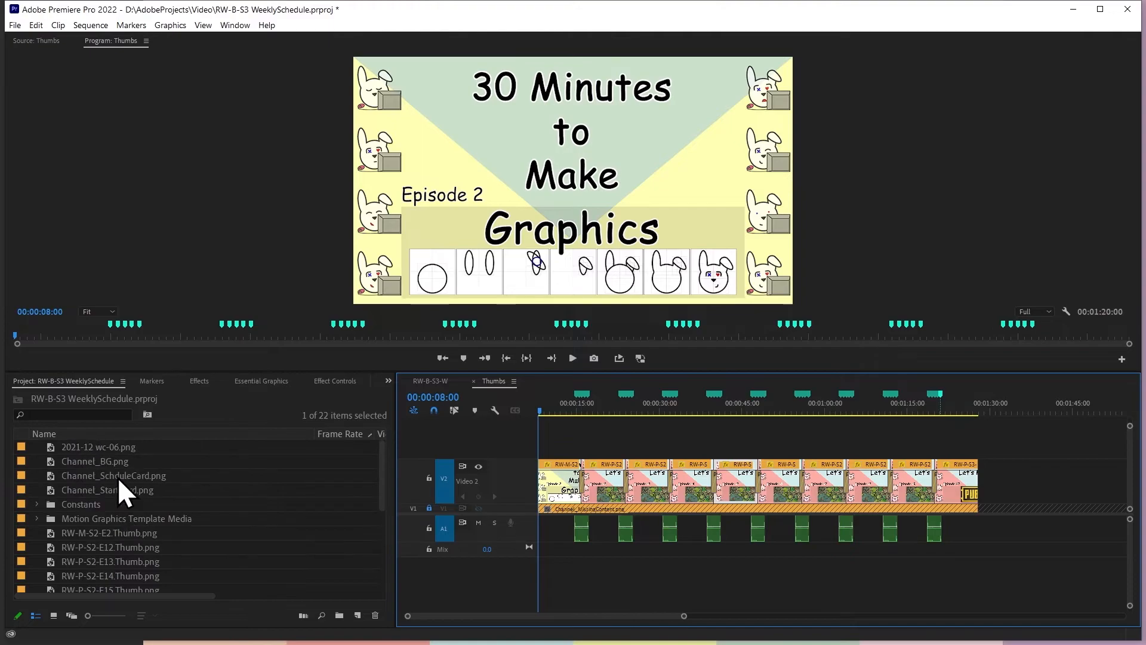
left_click(110, 474)
left_click(49, 505)
left_click(37, 505)
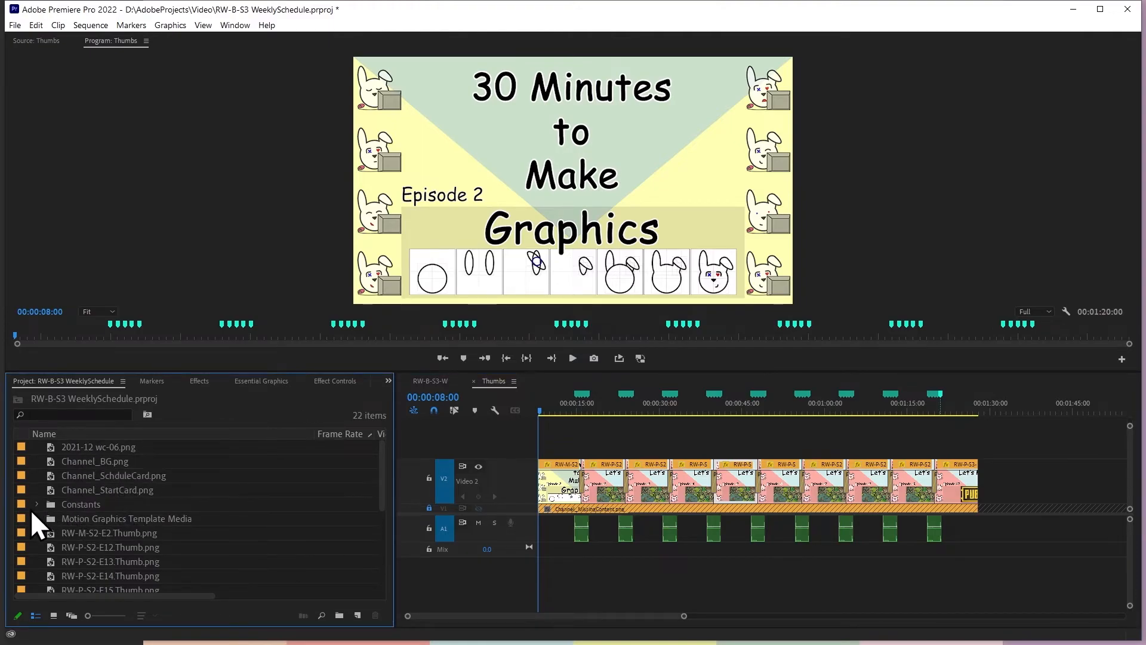
left_click(618, 492)
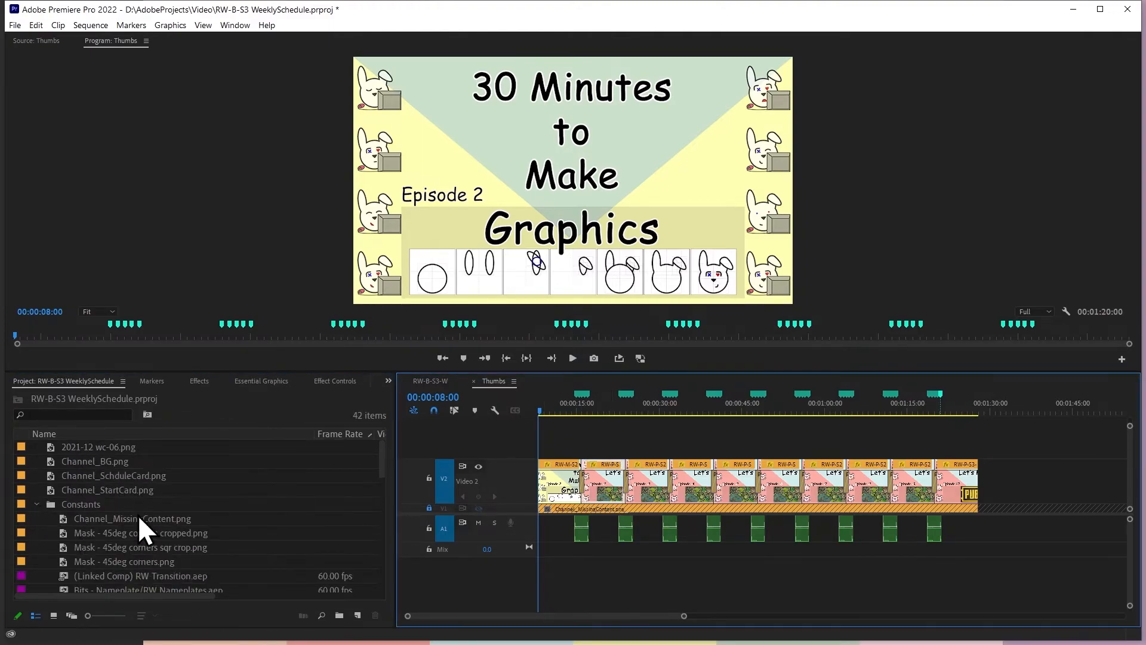
left_click(597, 410)
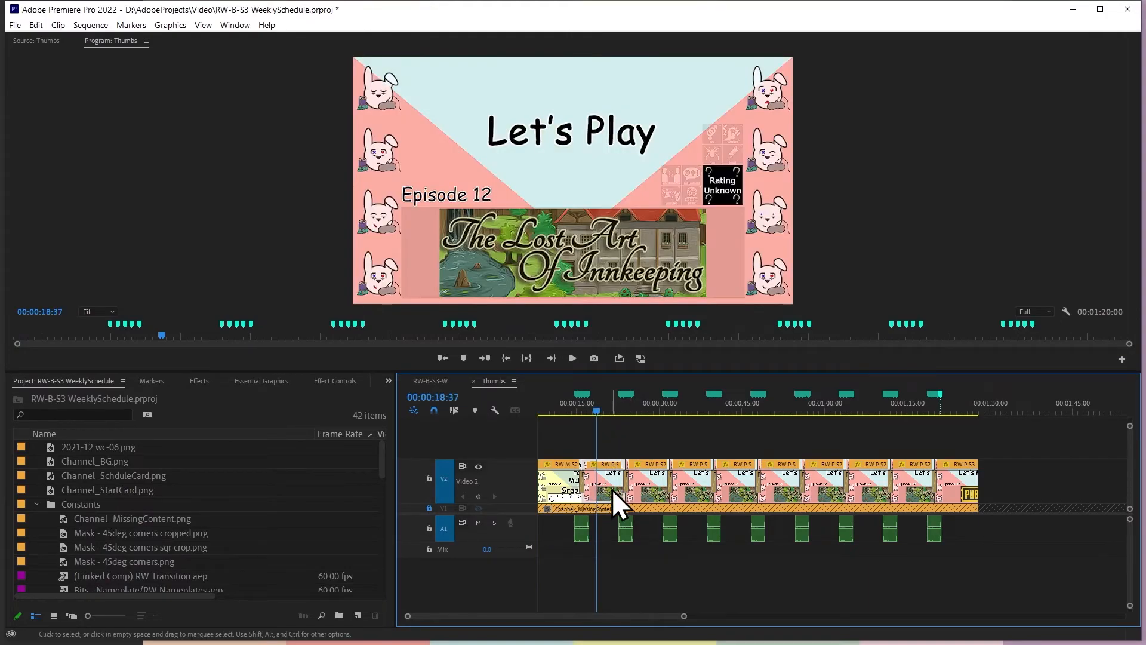
left_click_drag(133, 518, 604, 488)
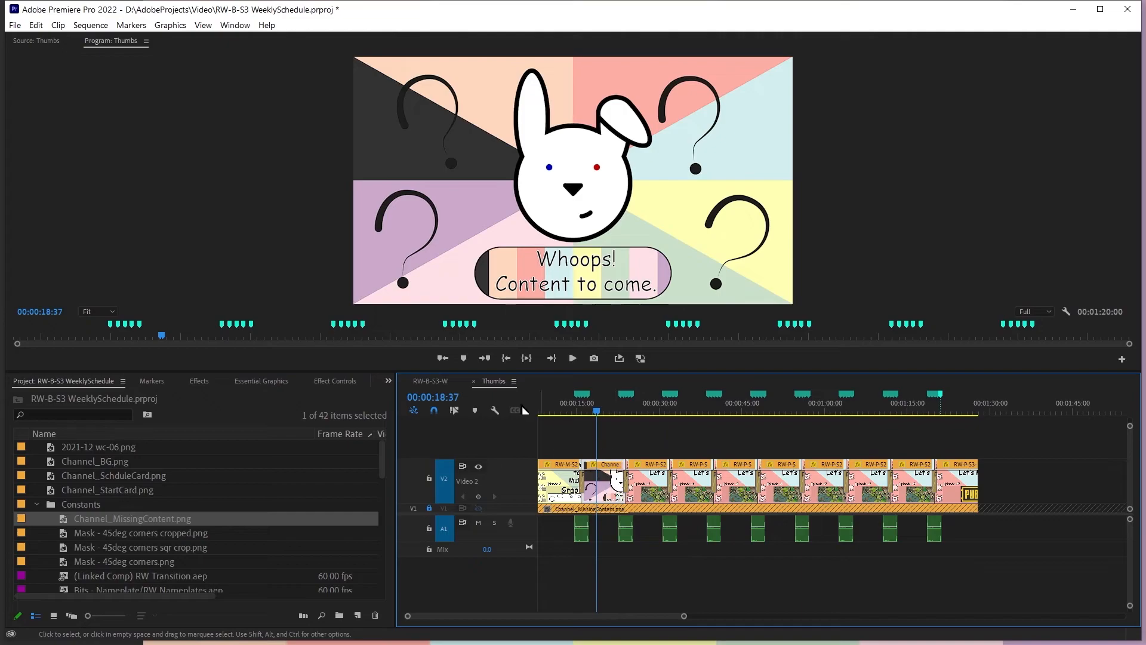
Check the Monday 12:00 slot in RW-B-S3-W and play the sequence from the start
left_click(431, 382)
left_click(592, 412)
left_click_drag(592, 413, 615, 414)
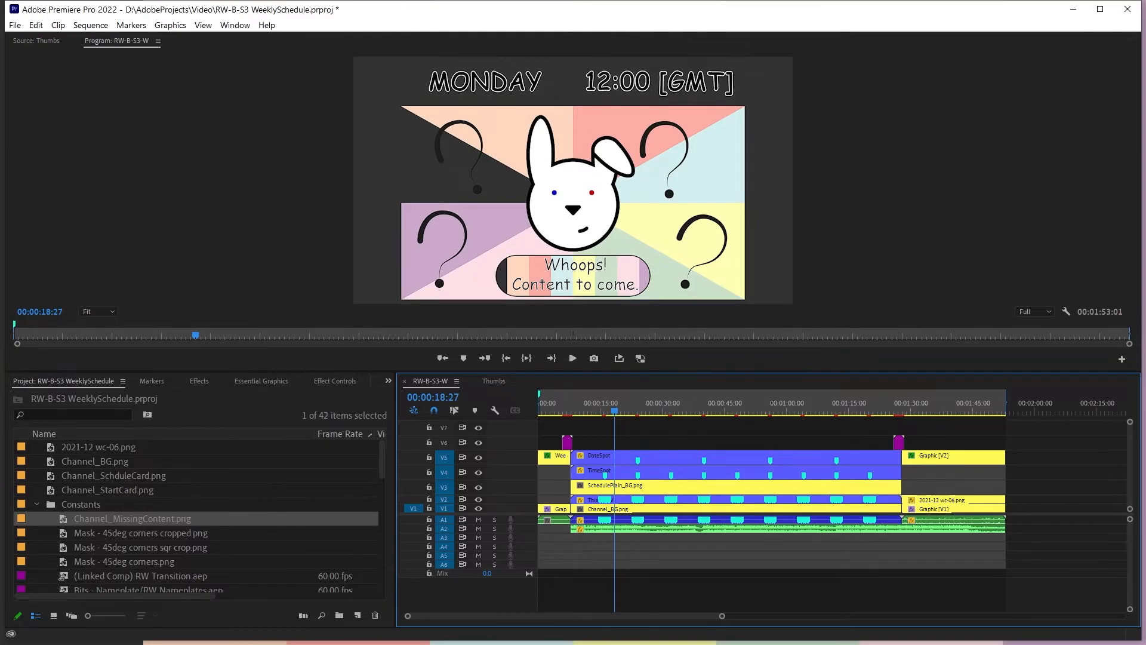
left_click_drag(603, 409, 539, 409)
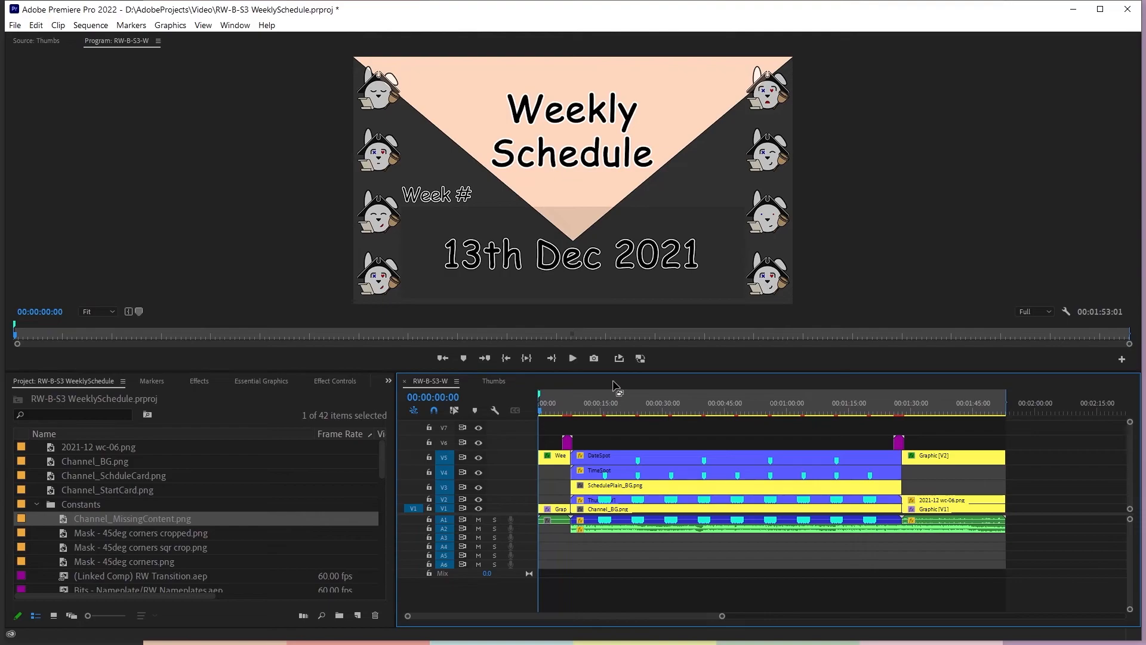
key("space")
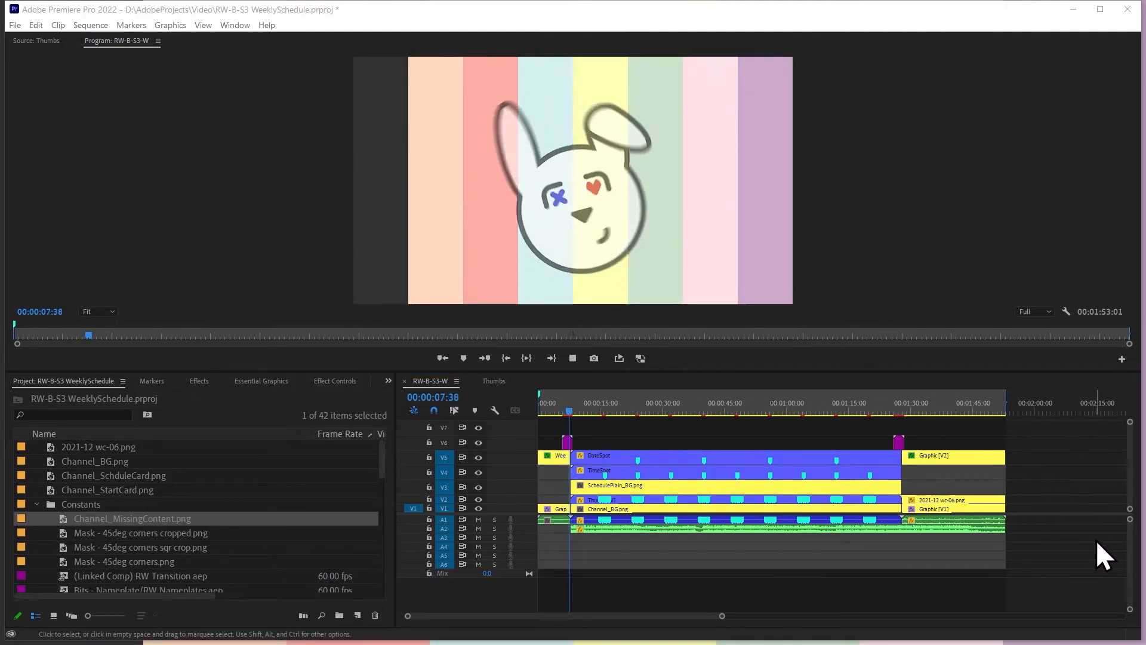
left_click(1027, 518)
left_click(616, 410)
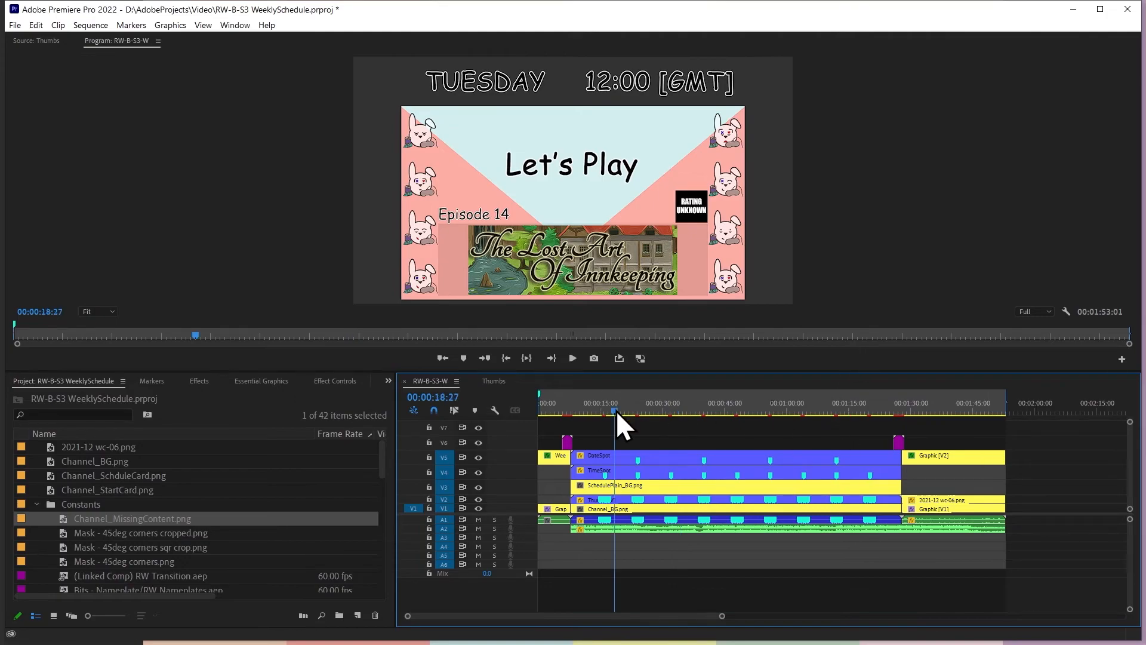
Replace the Channel_MissingContent.png clip on V2 of the Thumbs sequence with Channel_BG.png
left_click(499, 383)
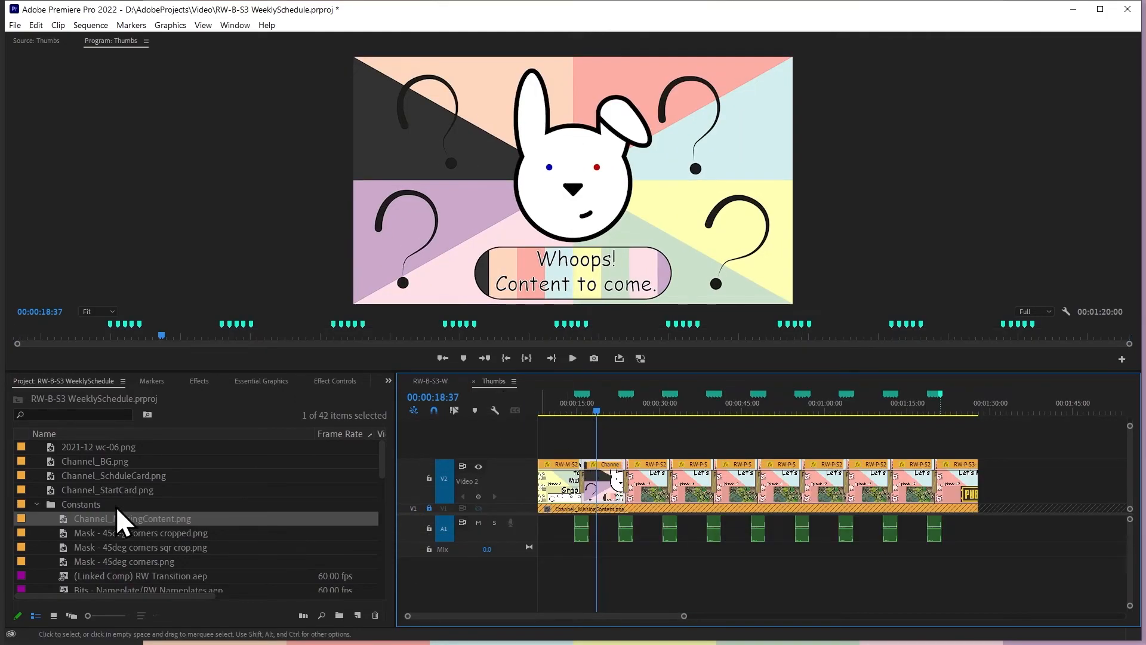
left_click(99, 476)
left_click(97, 448)
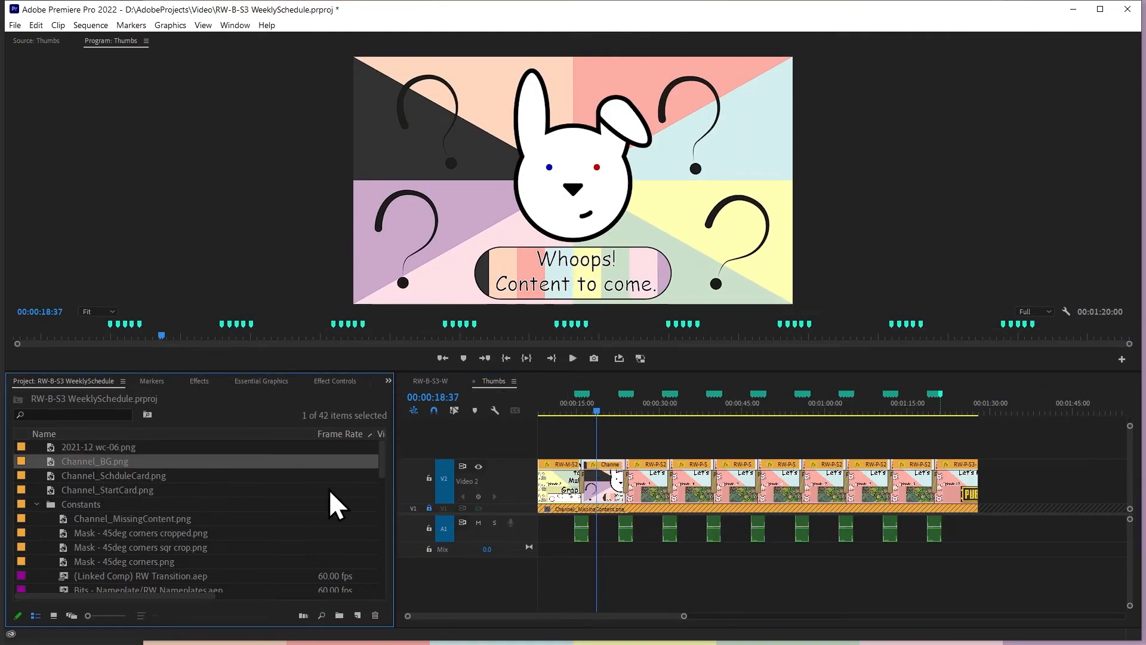
left_click_drag(80, 461, 601, 495)
left_click_drag(583, 414, 608, 412)
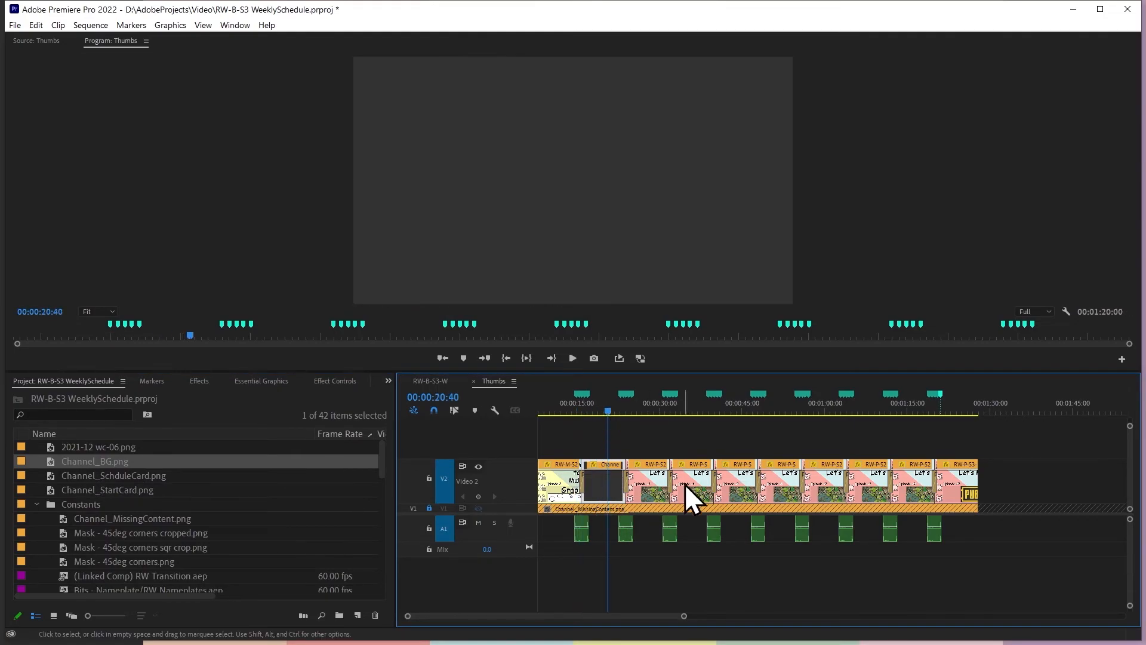
Replace the fourth and sixth clips on V2 of the Thumbs sequence with Channel_BG.png
left_click(694, 408)
left_click(685, 503)
left_click_drag(114, 462, 701, 490)
left_click(781, 476)
left_click_drag(83, 460, 777, 481)
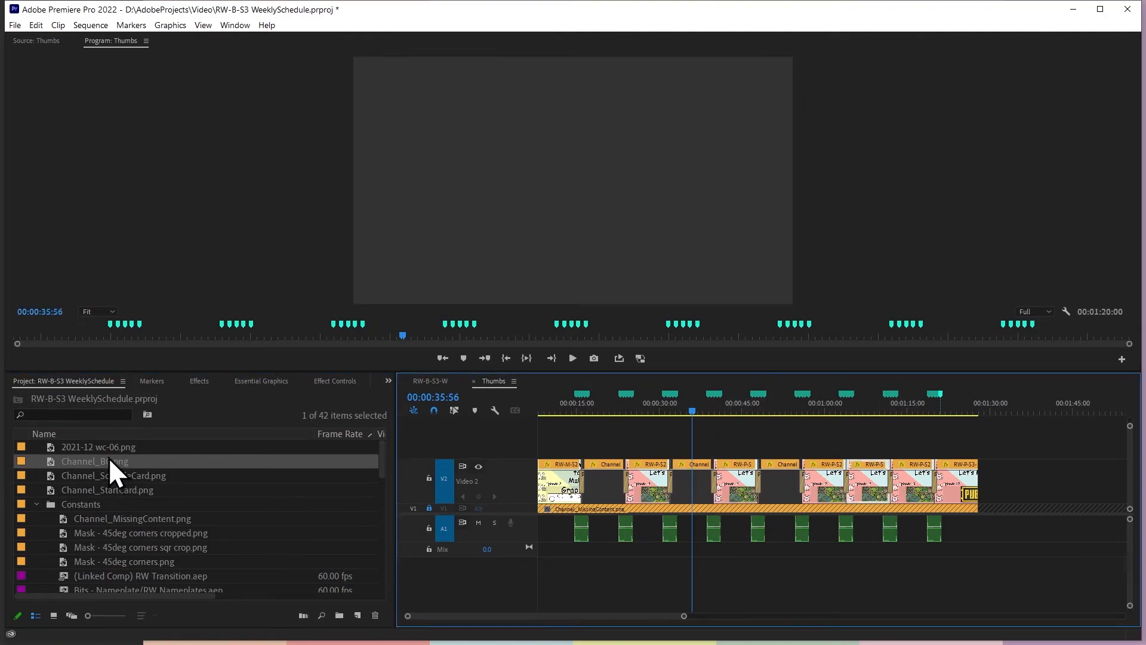
Check the Monday 12:00 slot in the RW-B-S3-W sequence and save the project
left_click(442, 384)
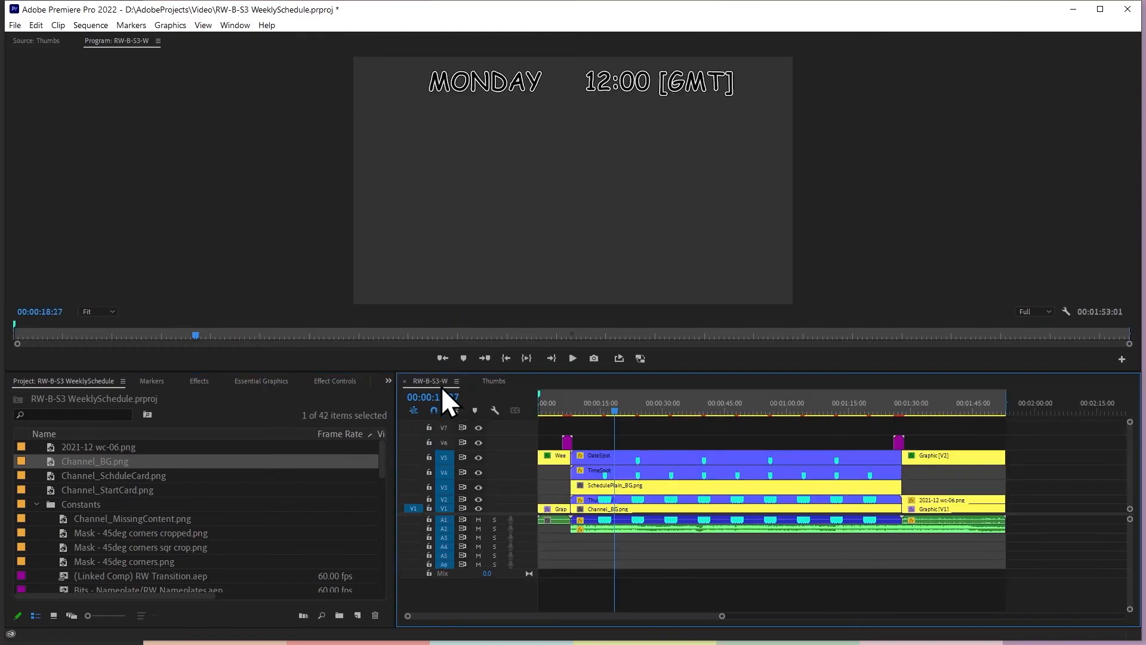
left_click_drag(593, 403, 631, 452)
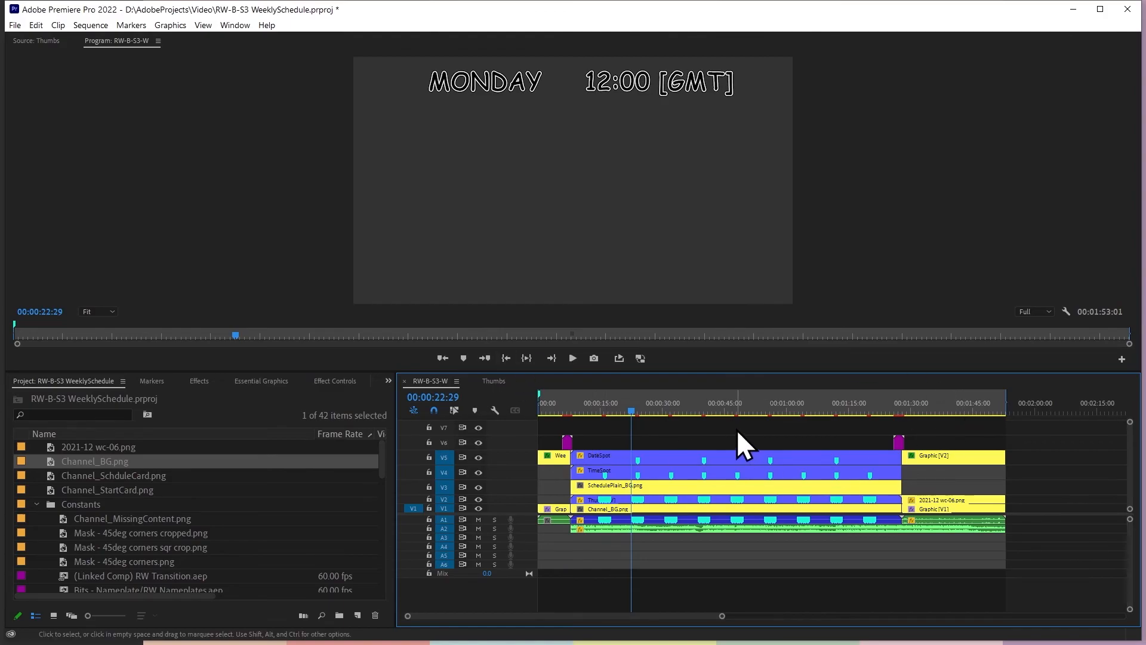
key("ctrl+s")
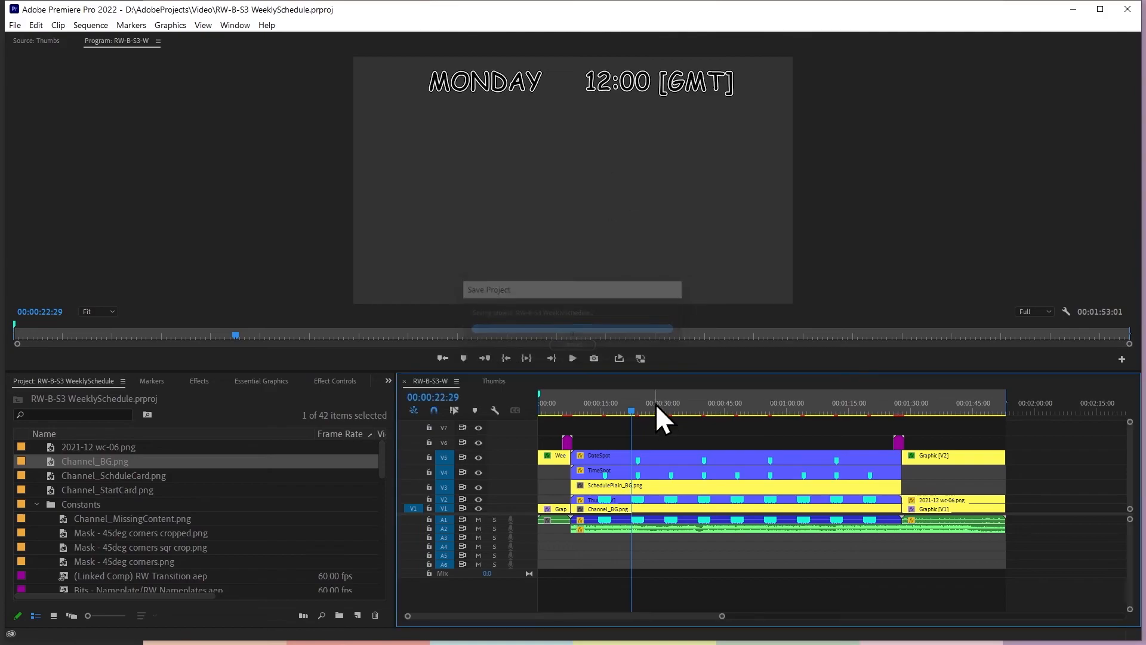
Review RW-B-S3-W by scrubbing through the Monday slot, the end card and back to the opening title card
left_click_drag(614, 404, 631, 436)
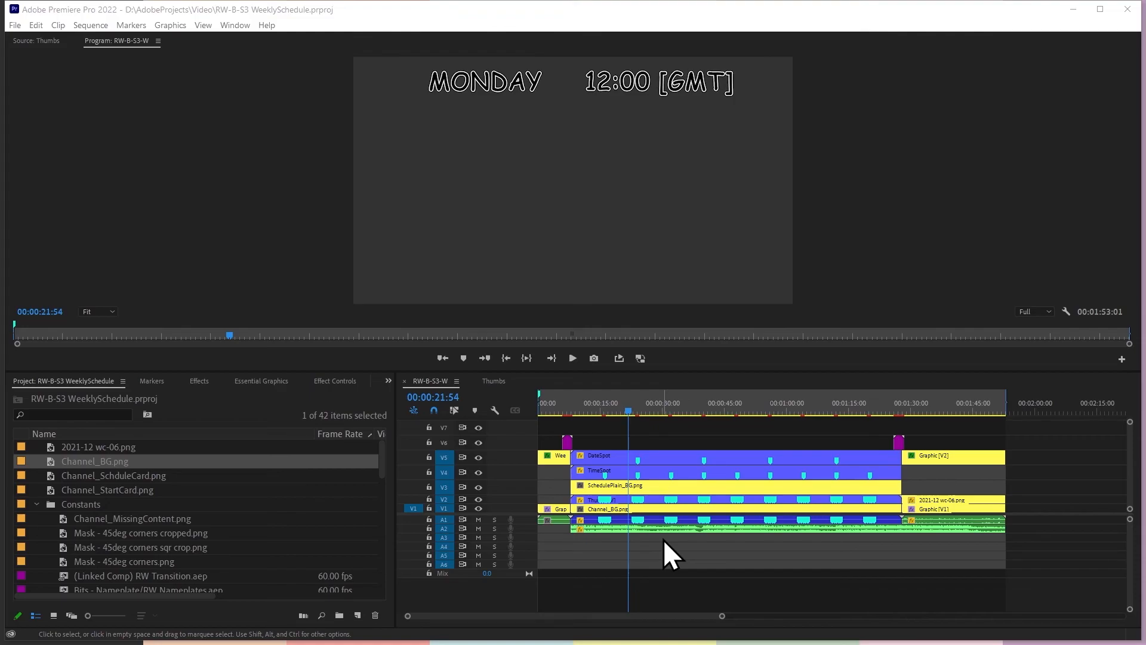
mouse_move(928, 402)
left_mouse_down()
mouse_move(883, 411)
mouse_move(925, 416)
left_mouse_up()
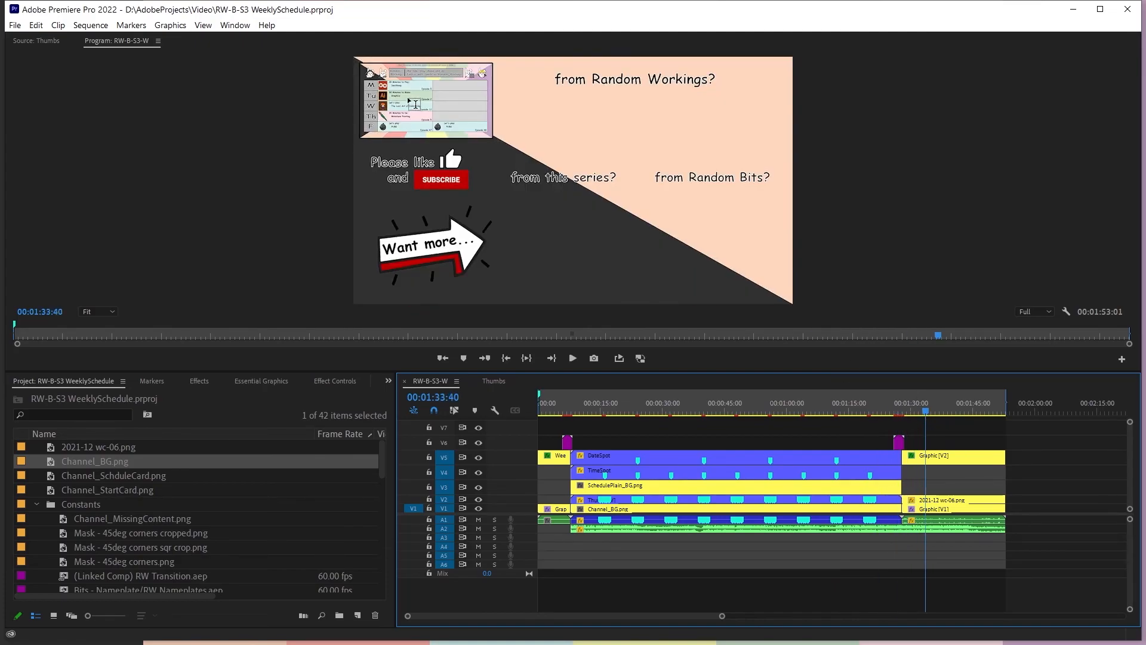
left_click_drag(902, 410, 539, 440)
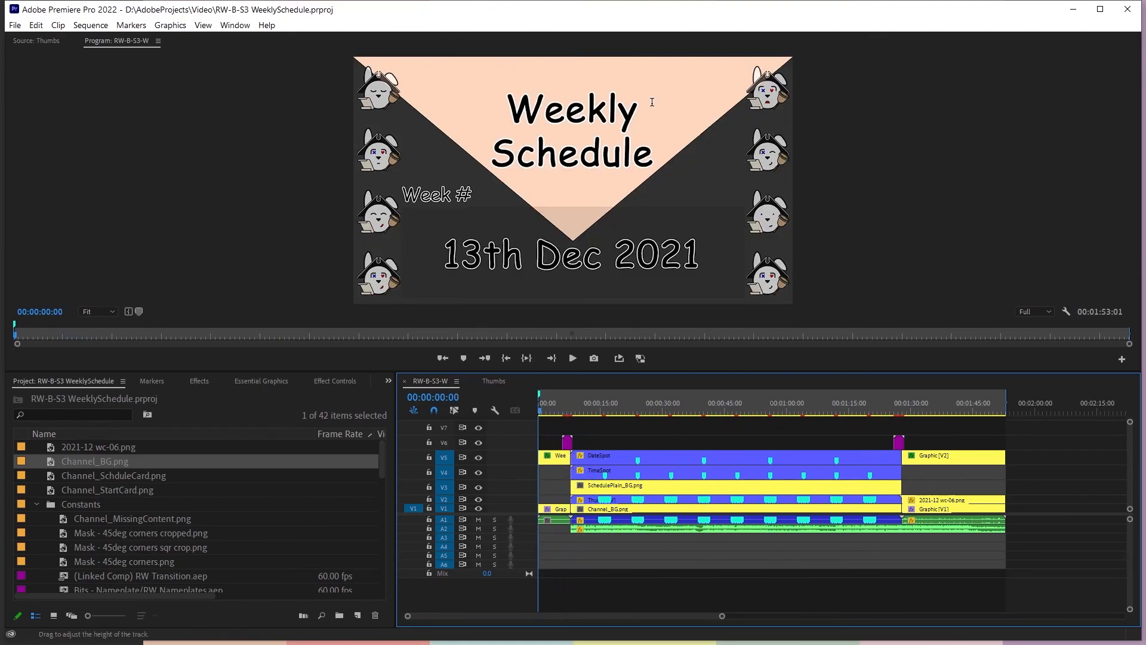
left_click_drag(912, 416, 540, 431)
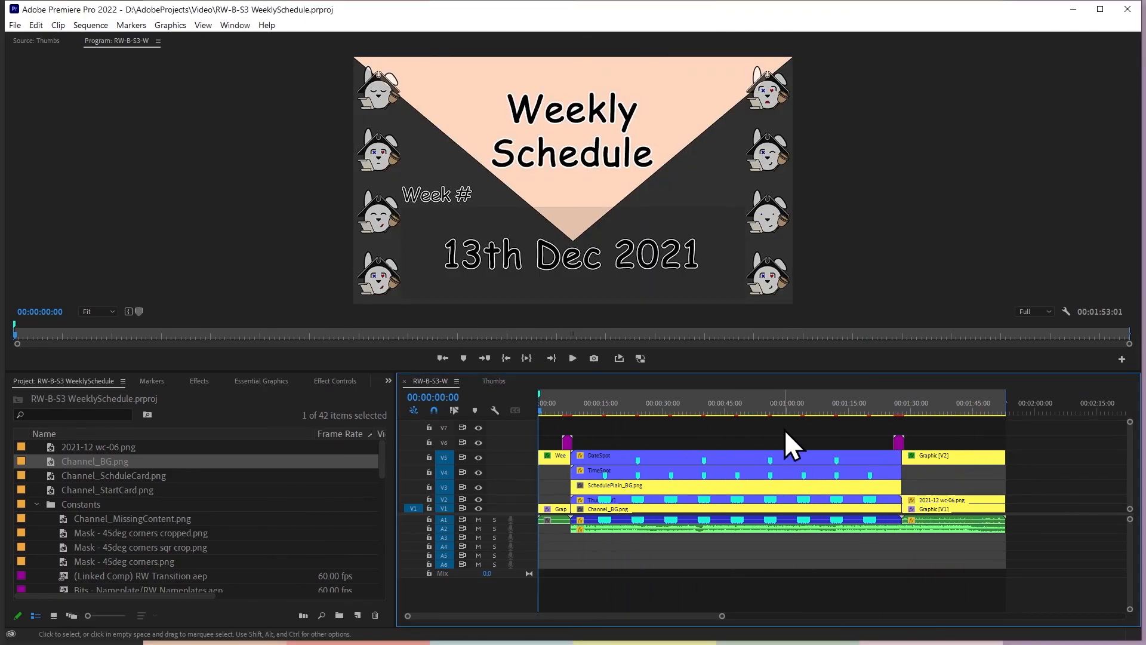